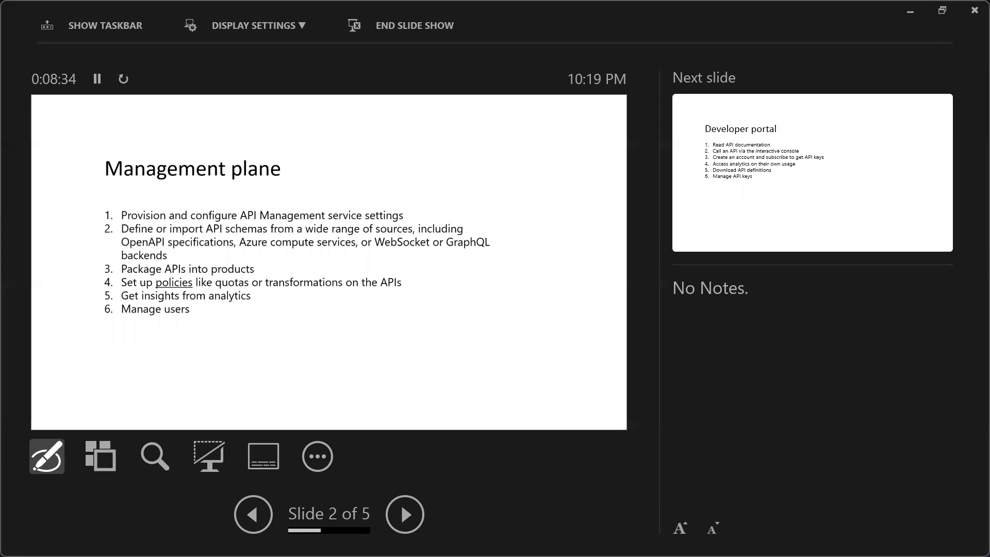
# - Advance through the remaining slides to the Pricing slide and end the slide show
pyautogui.press('Right')
pyautogui.press('Right')
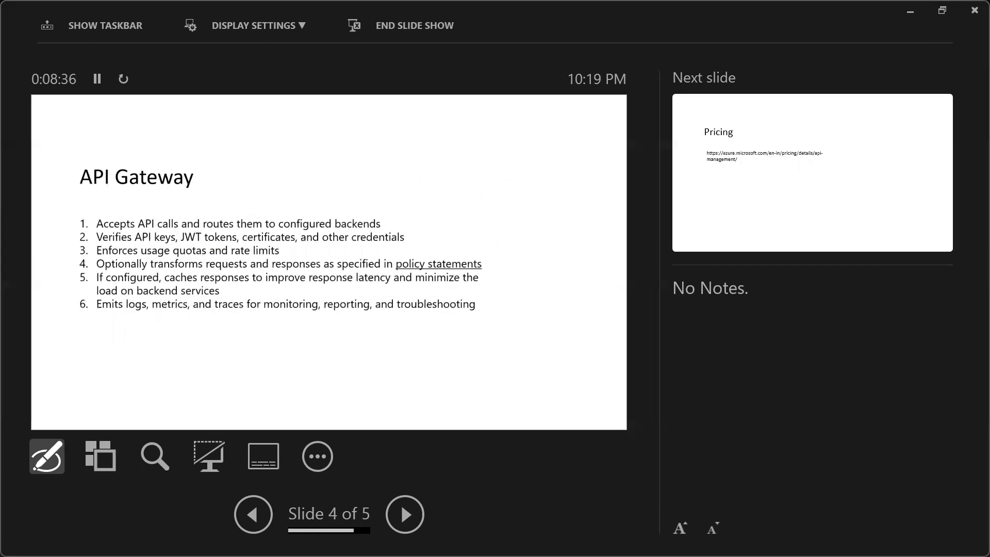
pyautogui.press('Right')
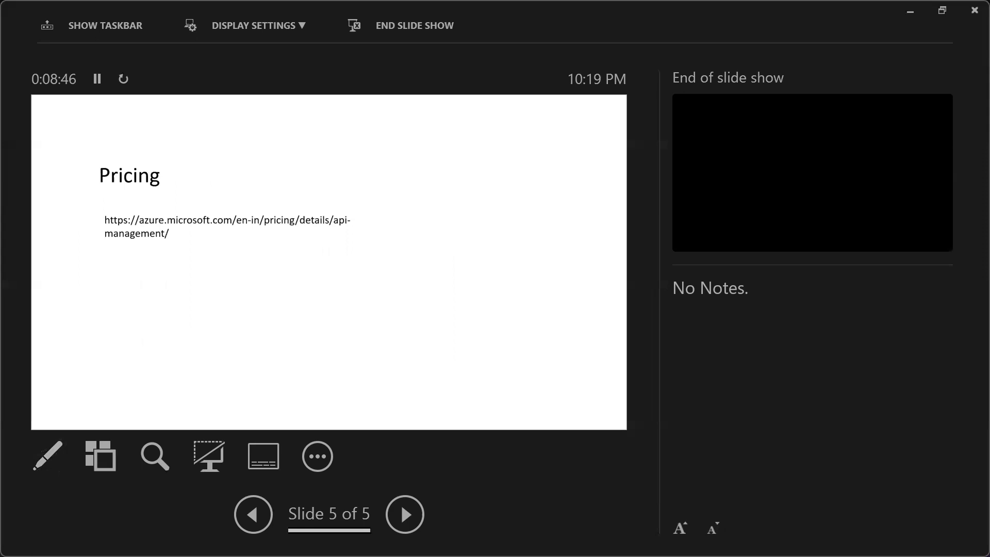
pyautogui.press('Escape')
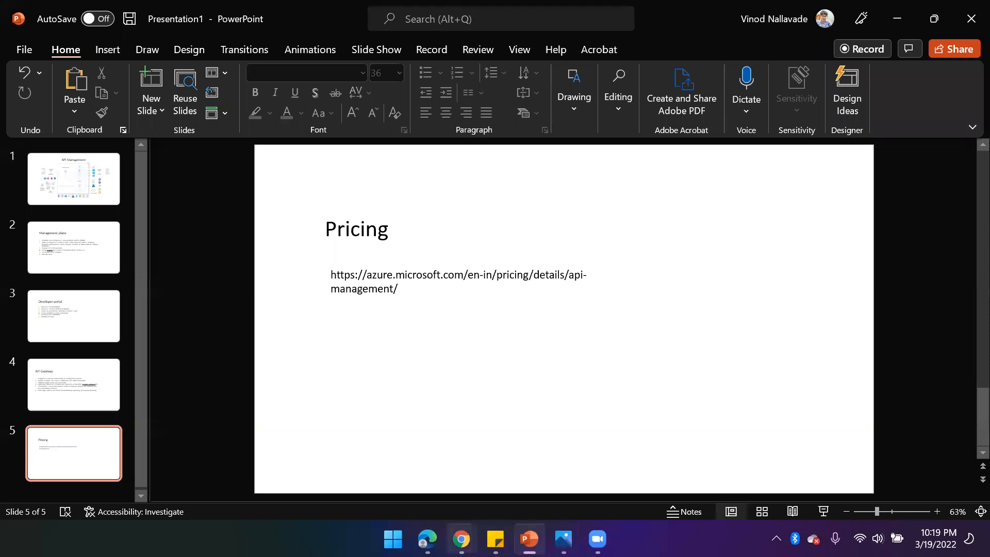
# - Switch to the browser's API Management pricing tab and scroll to the tier comparison table
pyautogui.click(461, 539)
pyautogui.click(211, 453)
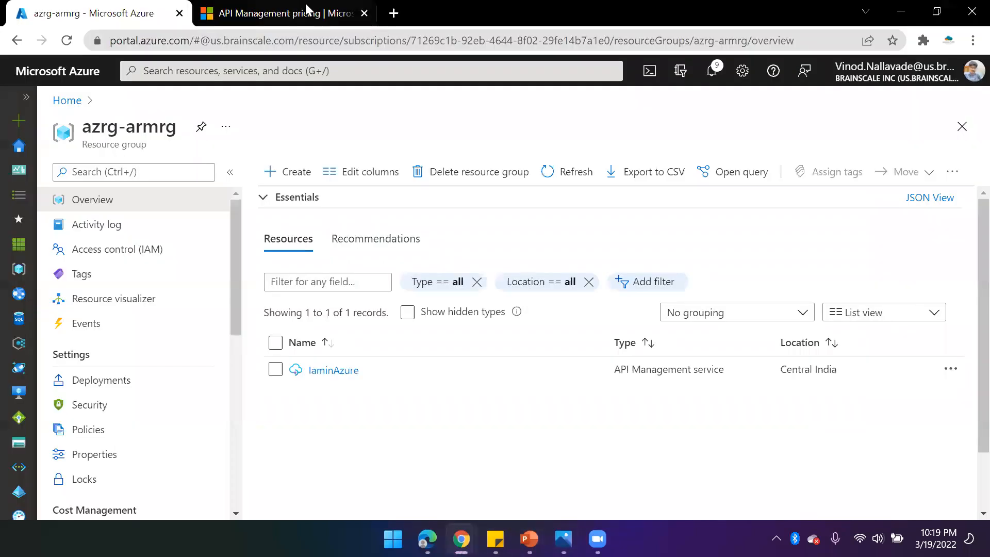
pyautogui.click(306, 12)
pyautogui.scroll(6, 420, 320)
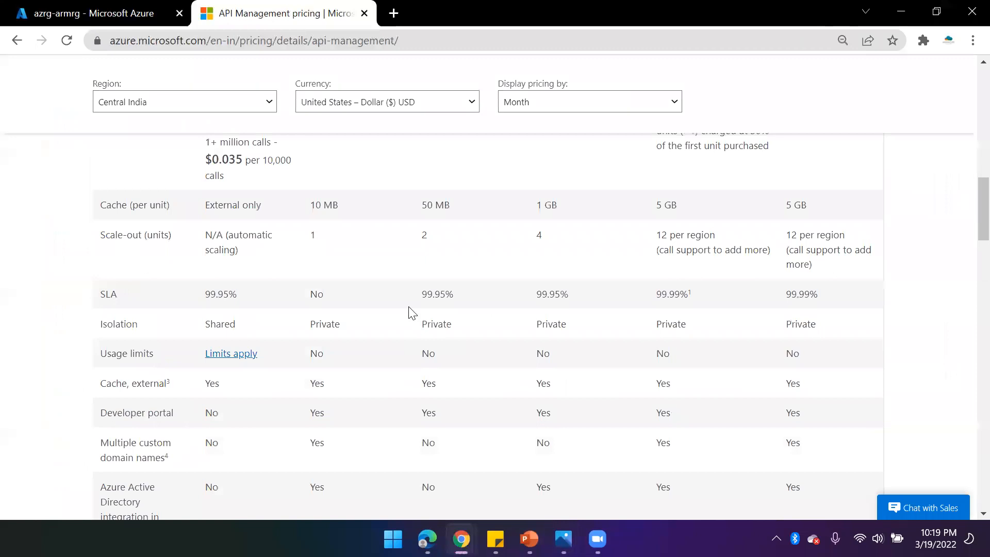
pyautogui.scroll(8, 380, 284)
pyautogui.scroll(-4, 267, 192)
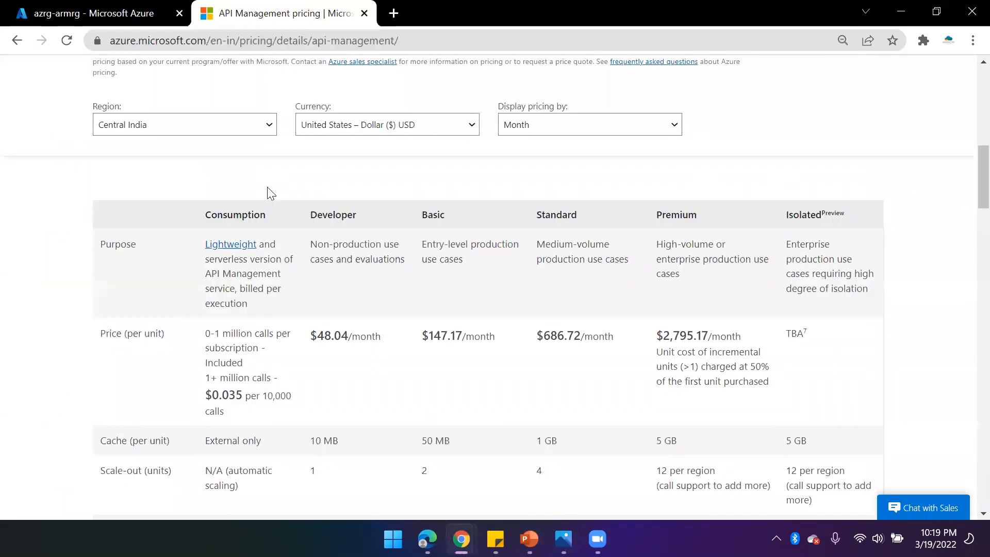
pyautogui.scroll(1, 282, 155)
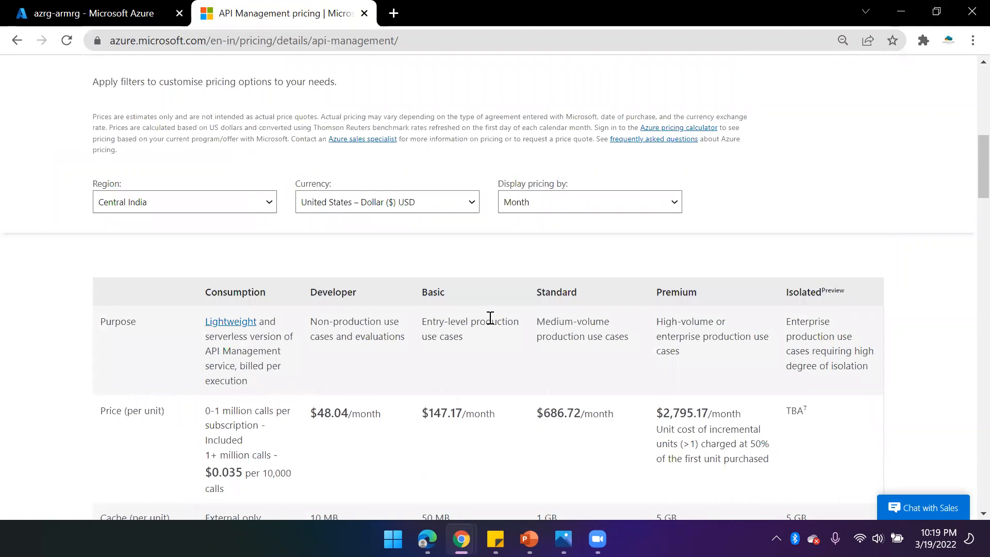
pyautogui.scroll(-1, 490, 317)
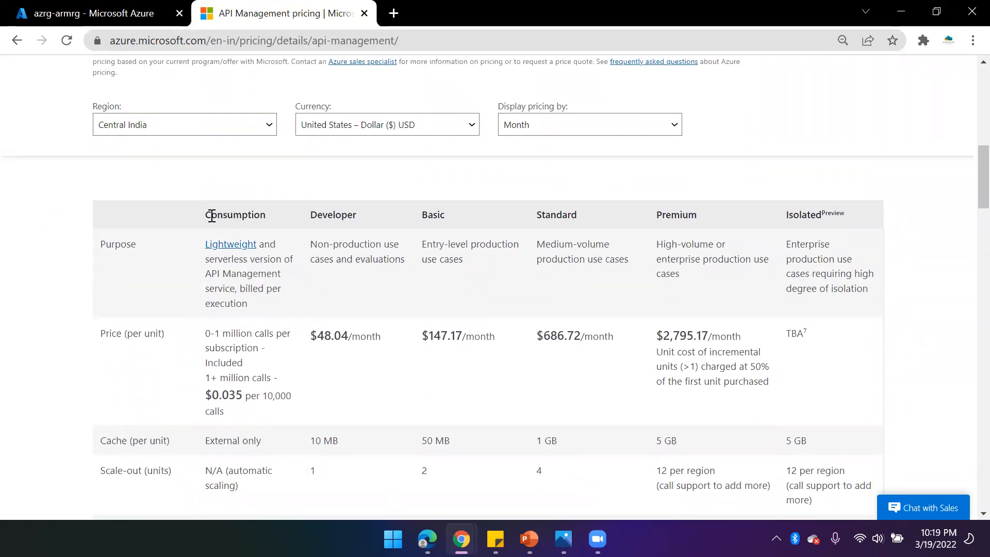
# - Highlight the tier names, the Consumption tier's per-execution billing note and the cache sizes in the pricing table
pyautogui.moveTo(206, 216); pyautogui.dragTo(272, 215)
pyautogui.moveTo(237, 288); pyautogui.dragTo(284, 303)
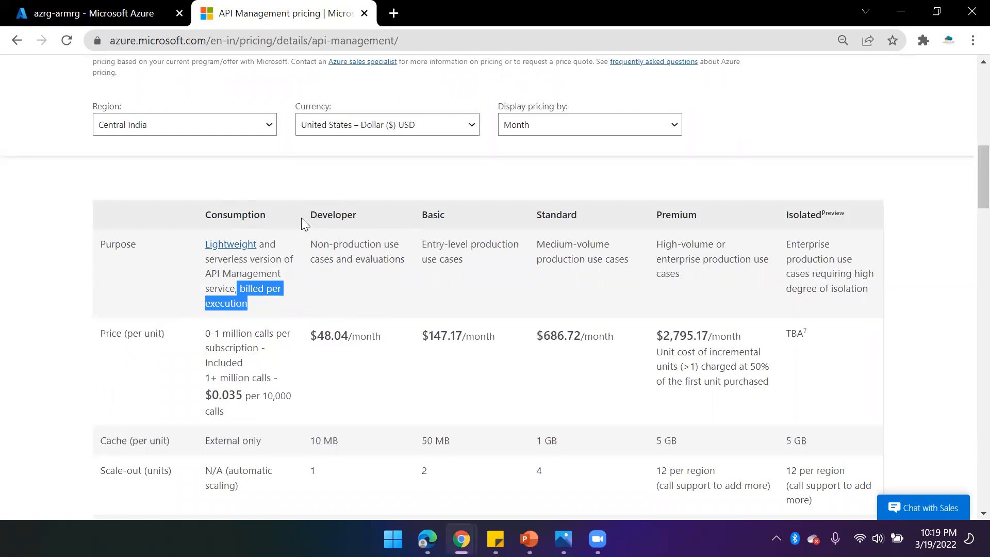
pyautogui.moveTo(312, 214); pyautogui.dragTo(466, 212)
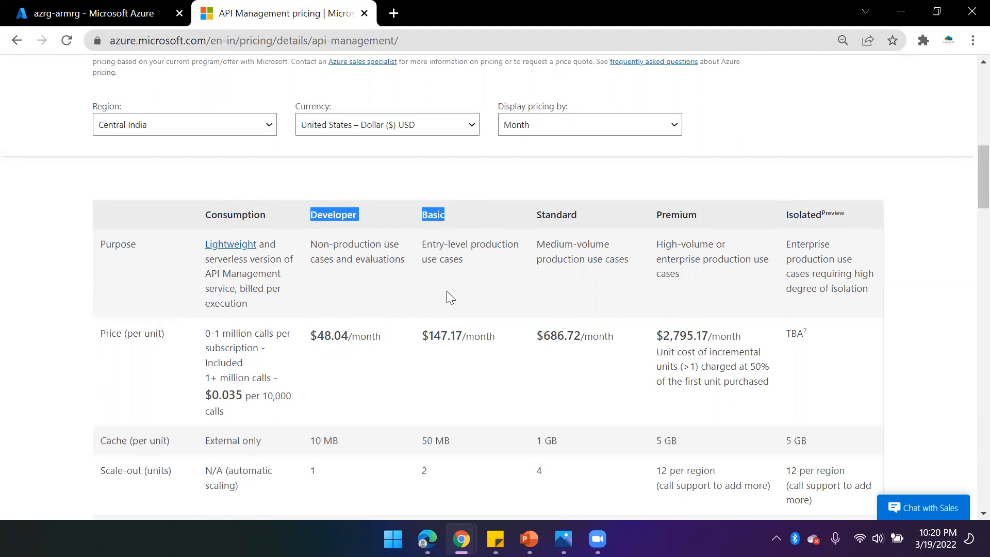
pyautogui.click(336, 367)
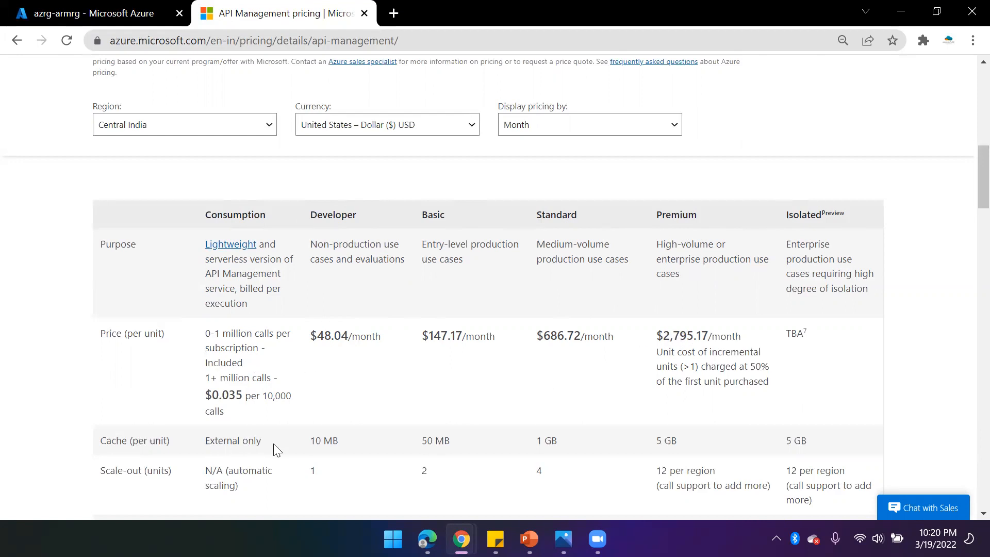
pyautogui.doubleClick(104, 441)
pyautogui.moveTo(311, 441); pyautogui.dragTo(375, 440)
# - Review the feature rows, such as multi-region deployment and SLA, across the pricing tiers
pyautogui.scroll(-5, 382, 360)
pyautogui.scroll(-5, 368, 371)
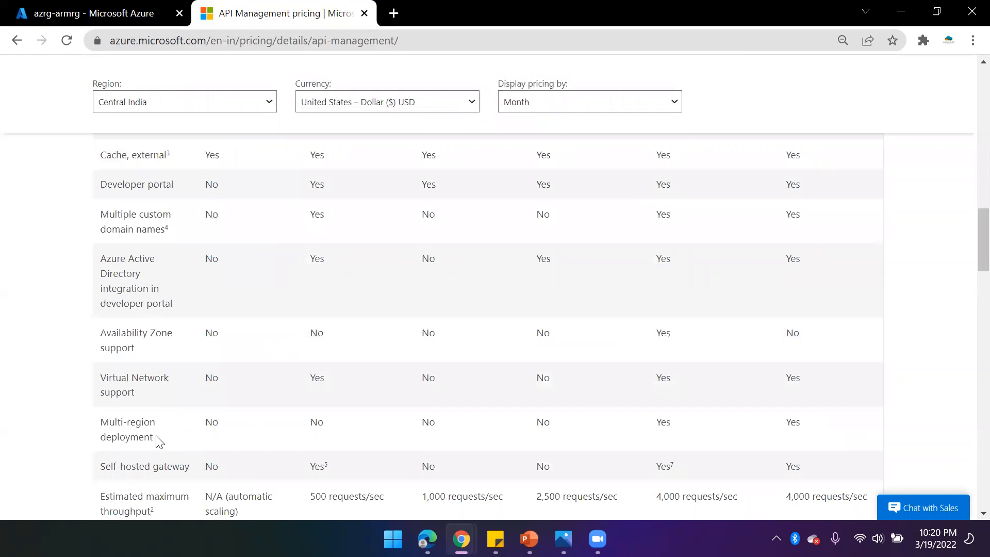
pyautogui.moveTo(157, 442); pyautogui.dragTo(99, 424)
pyautogui.moveTo(686, 429); pyautogui.dragTo(640, 426)
pyautogui.scroll(1, 460, 372)
pyautogui.scroll(1, 407, 407)
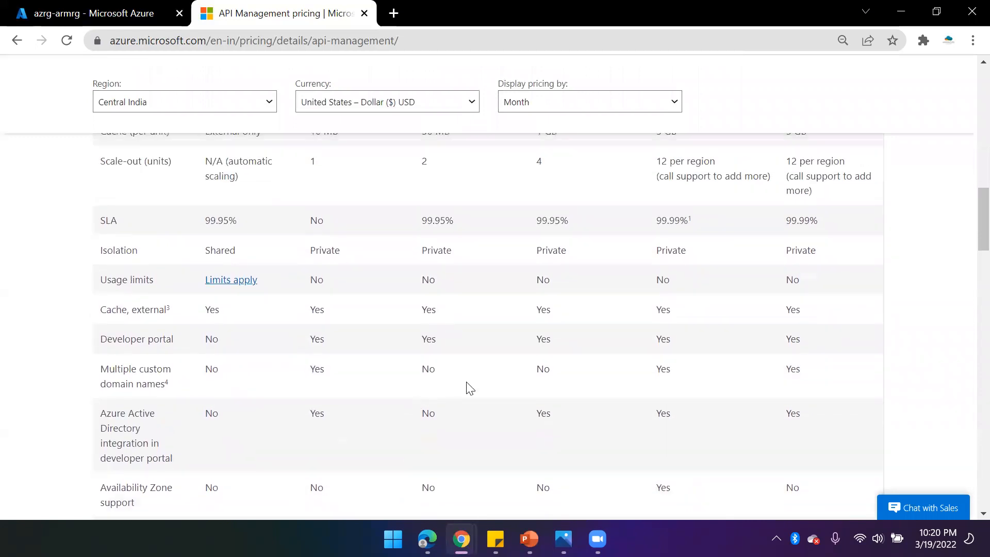
pyautogui.scroll(-2, 405, 375)
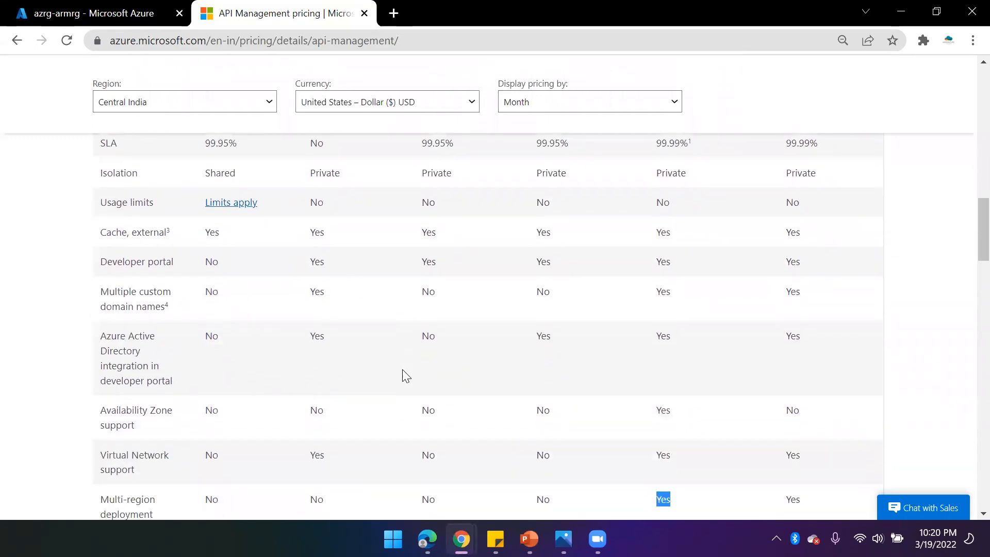
pyautogui.scroll(4, 386, 422)
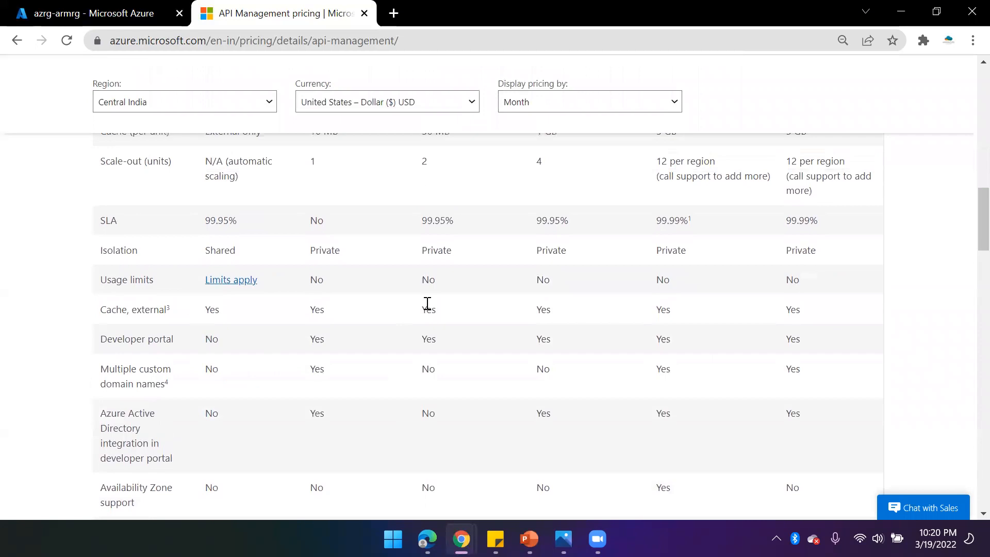
pyautogui.scroll(2, 402, 326)
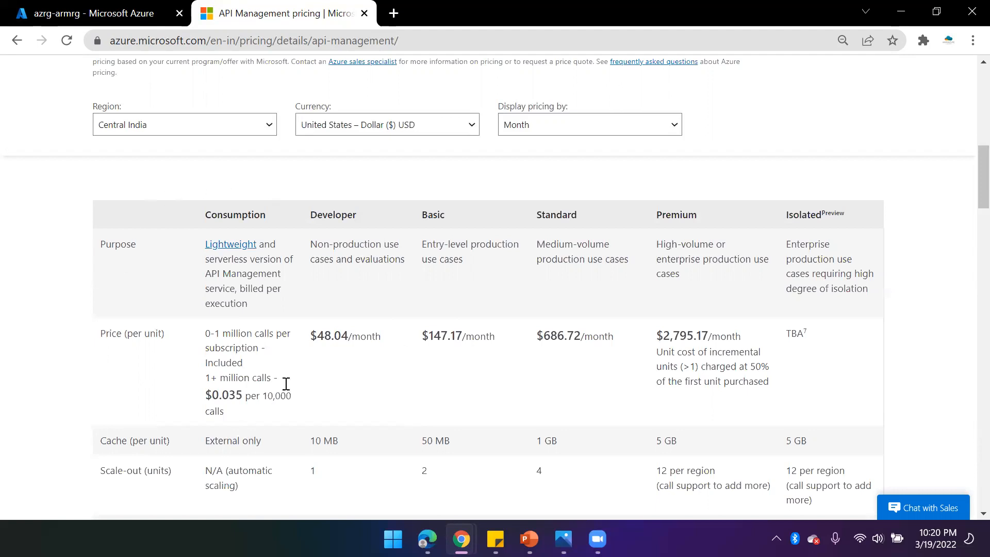
pyautogui.scroll(3, 328, 283)
pyautogui.scroll(-3, 433, 448)
# - Return to the Azure portal tab and open API Management services through the portal search
pyautogui.click(124, 14)
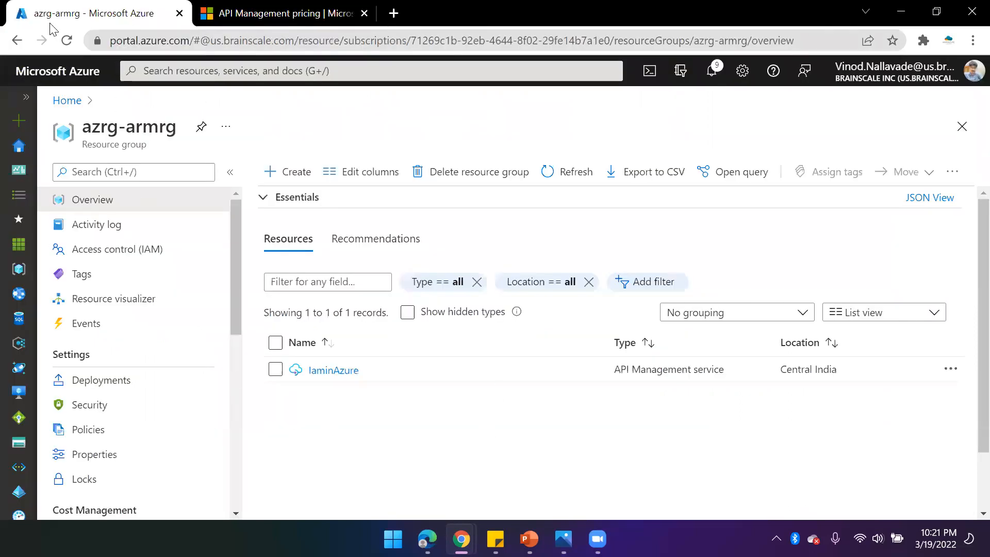
pyautogui.click(211, 70)
pyautogui.write('apim')
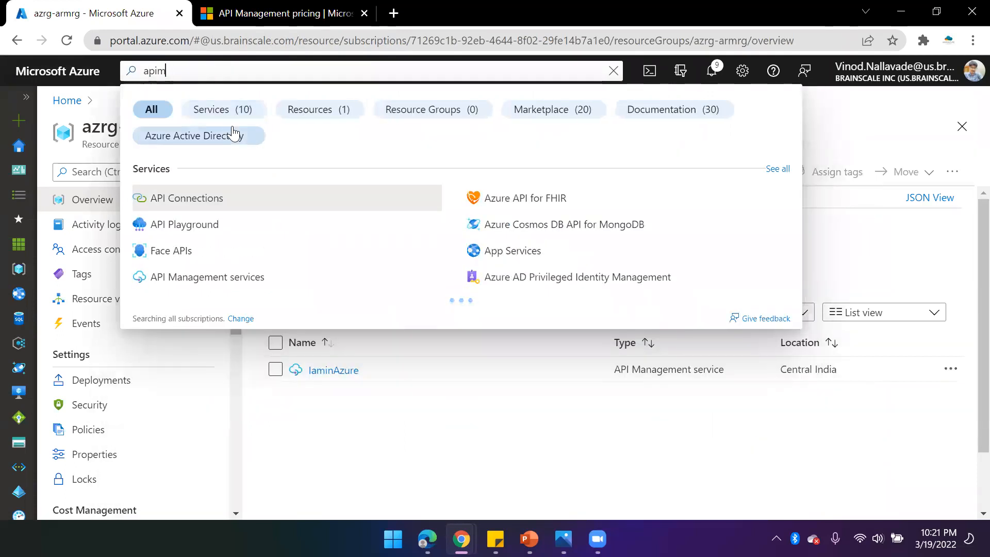
pyautogui.press('BackSpace')
pyautogui.press('BackSpace')
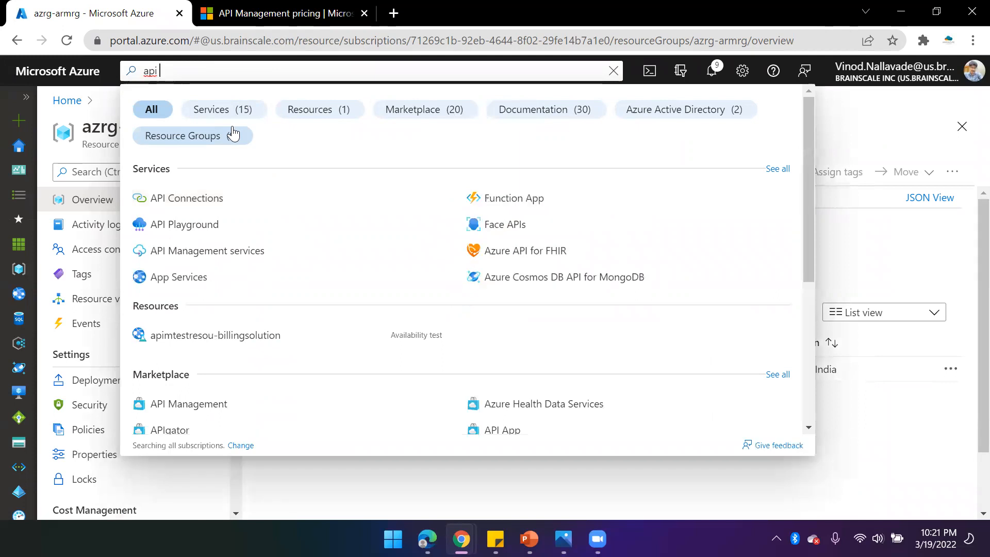
pyautogui.write('msnsg')
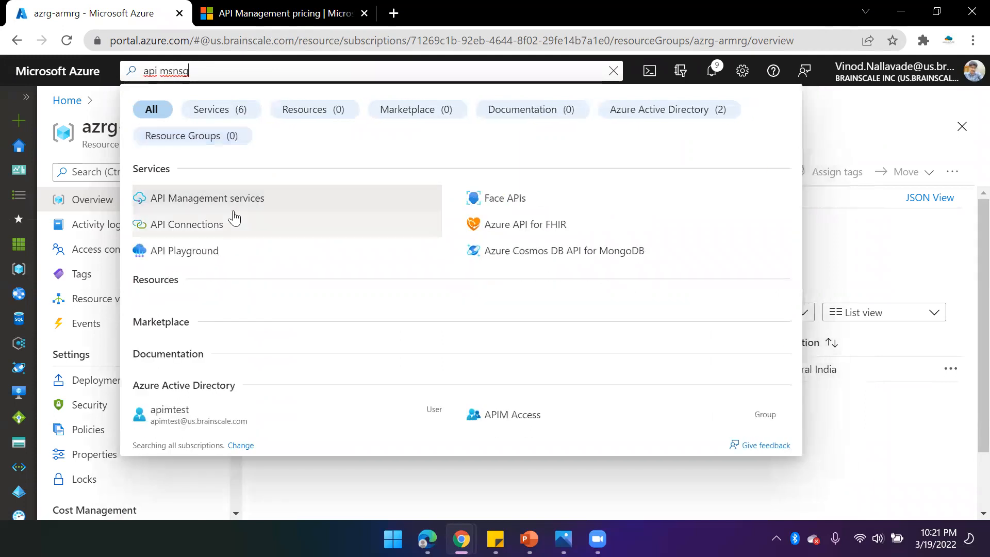
pyautogui.click(232, 205)
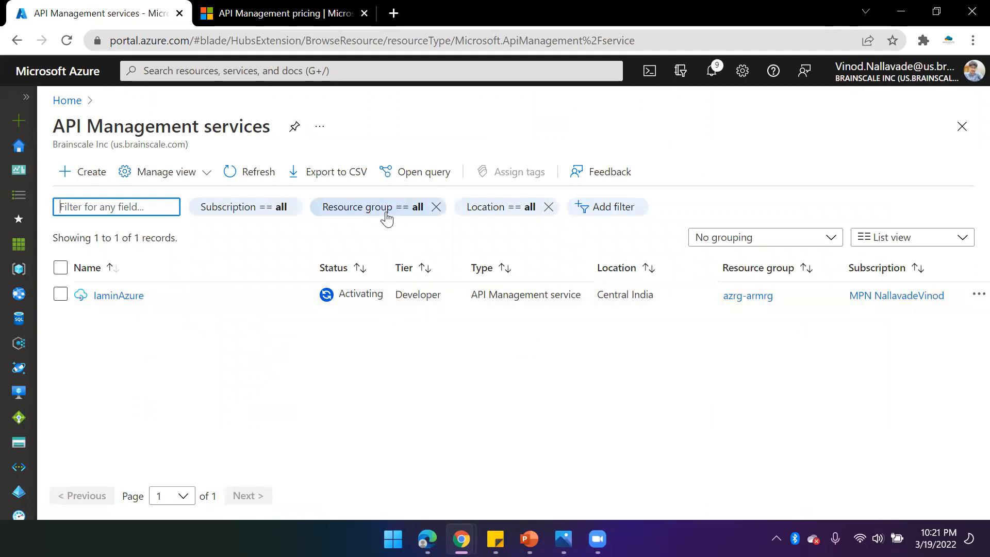
# - Start creating a new API Management service and select the user's own MPN subscription
pyautogui.click(230, 172)
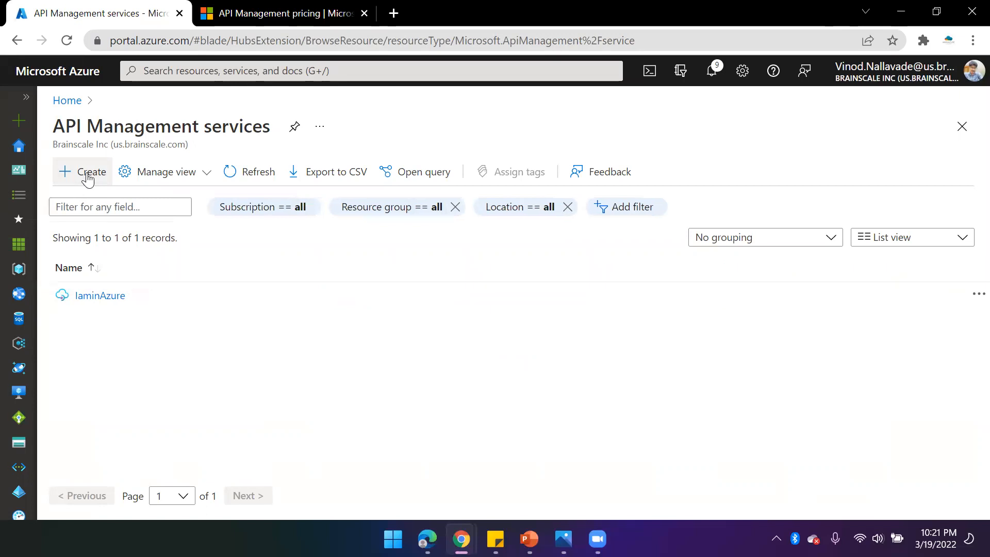
pyautogui.click(88, 175)
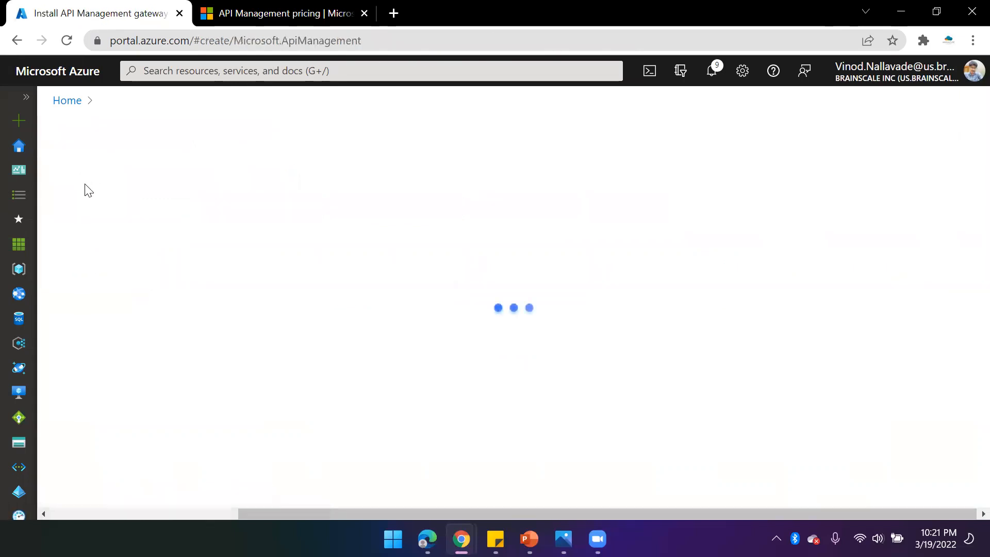
pyautogui.moveTo(427, 539)
pyautogui.click(821, 284)
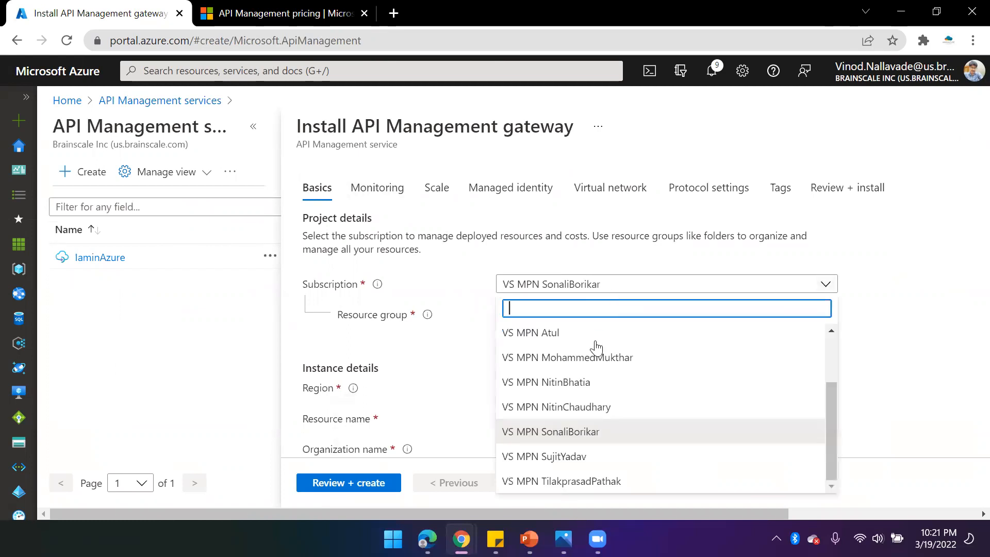
pyautogui.click(592, 387)
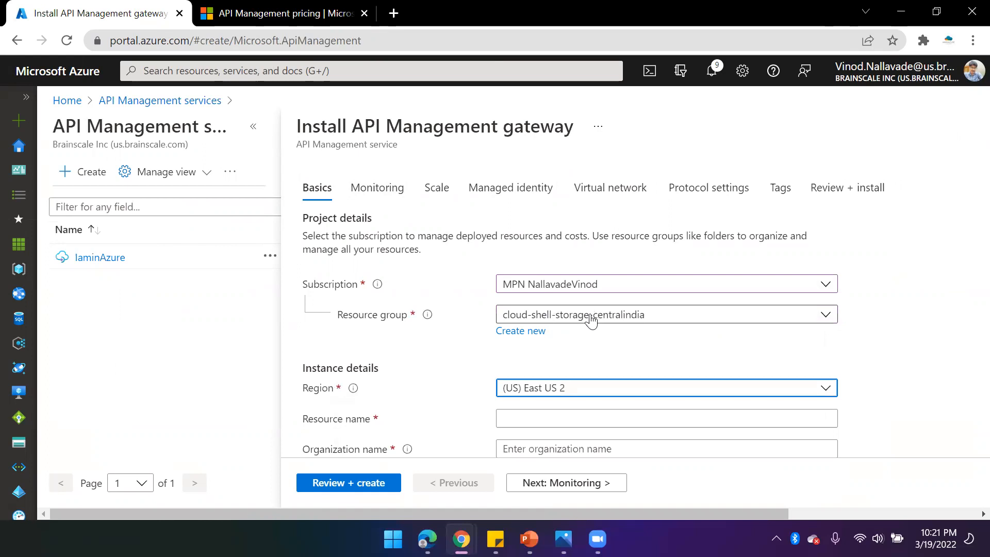
# - Set the resource group to azrg-armrg and the region to (Asia Pacific) Central India
pyautogui.click(578, 320)
pyautogui.scroll(5, 546, 237)
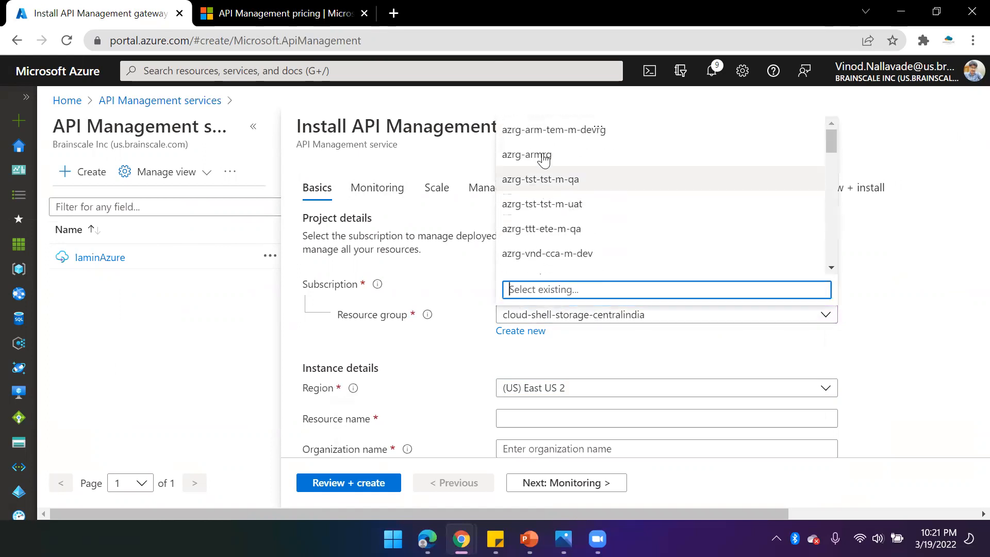
pyautogui.click(541, 154)
pyautogui.scroll(-1, 467, 350)
pyautogui.click(582, 311)
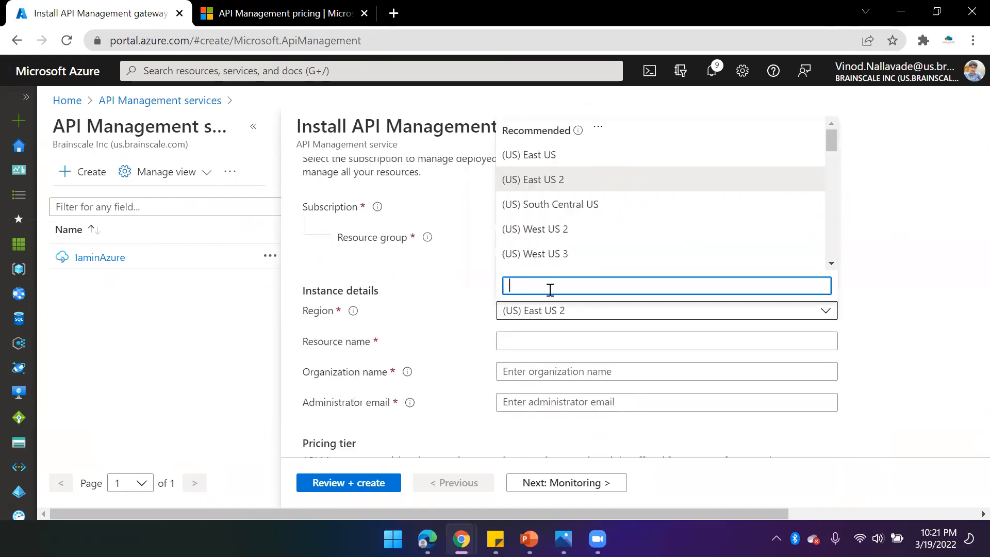
pyautogui.write('central')
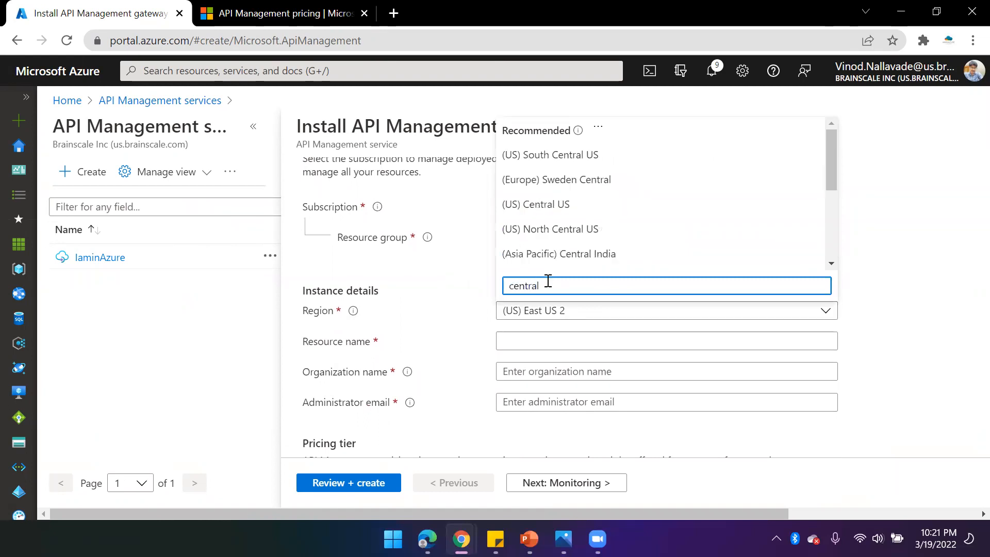
pyautogui.click(567, 254)
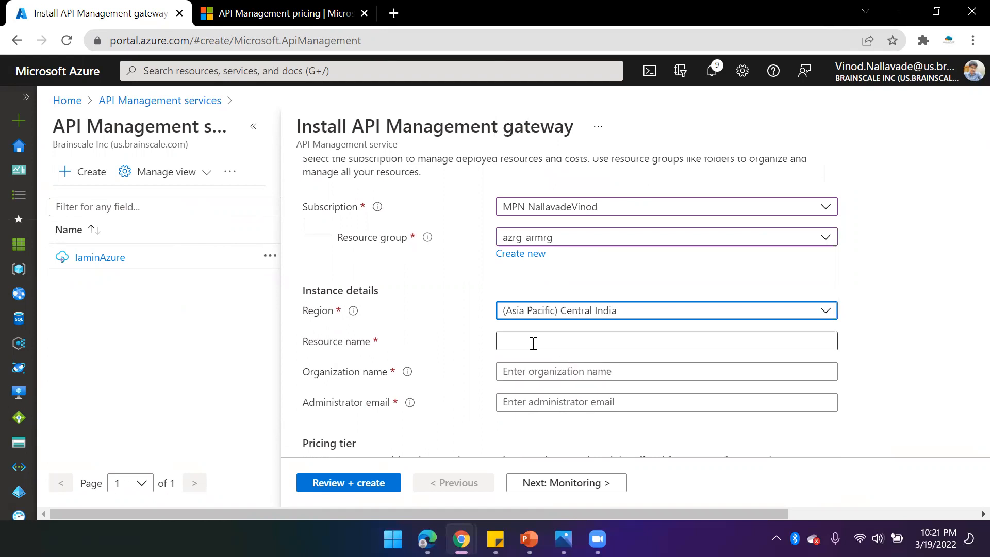
# - Enter IamAzure as both the resource name and the organization name
pyautogui.click(538, 343)
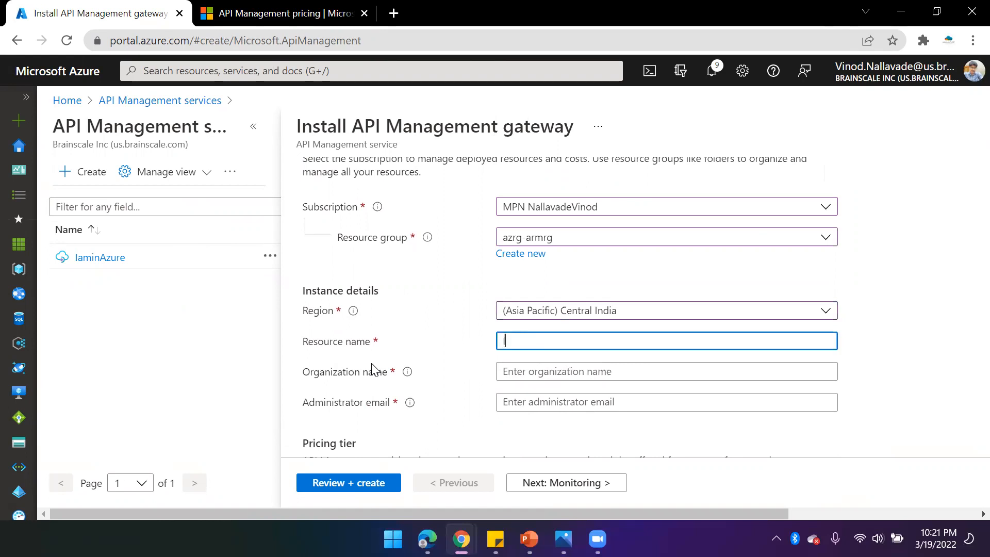
pyautogui.write('IamAzure')
pyautogui.click(549, 364)
pyautogui.click(549, 346)
pyautogui.doubleClick(549, 346)
pyautogui.hotkey('ctrl', 'c')
pyautogui.click(532, 377)
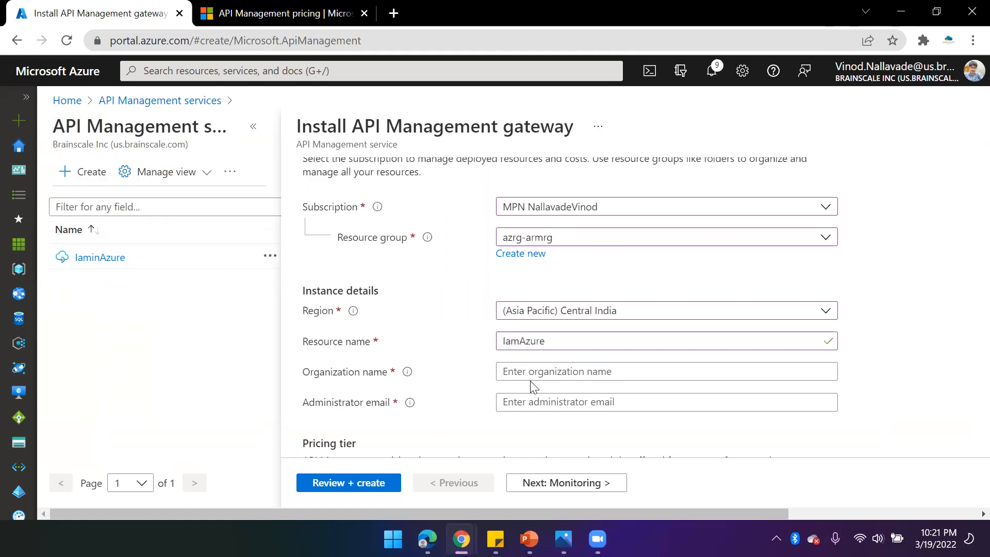
pyautogui.hotkey('ctrl', 'v')
pyautogui.click(543, 404)
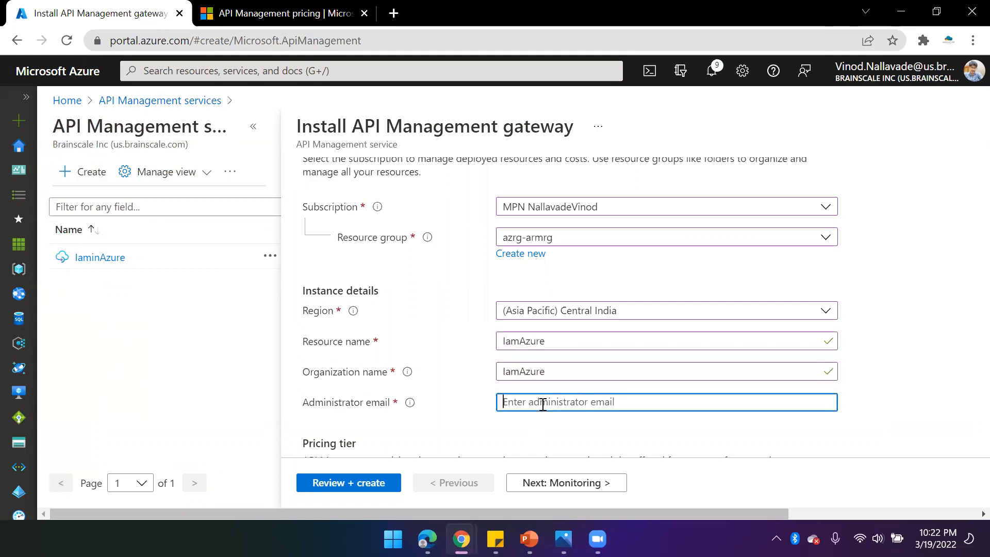
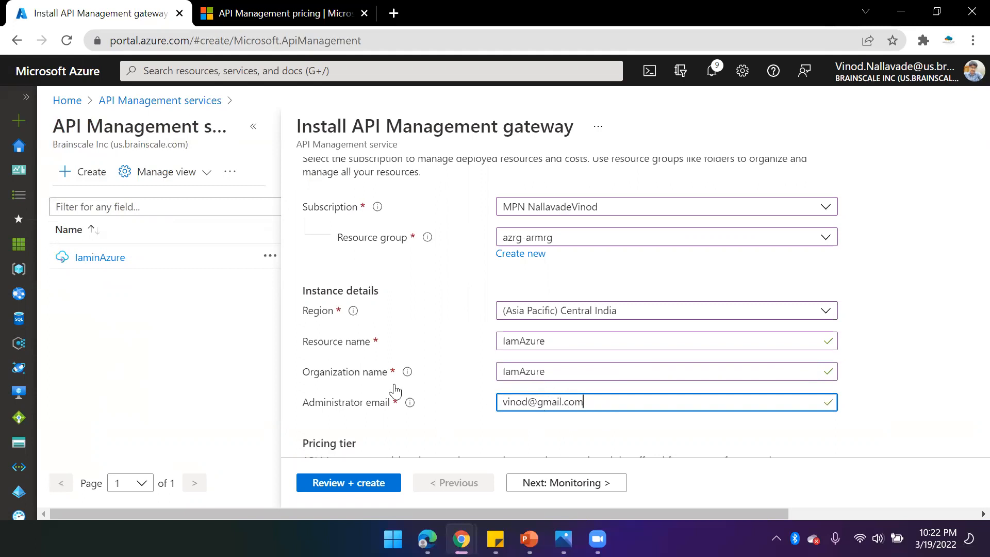
# - Fill in the administrator e-mail address and scroll to the pricing tier section
pyautogui.scroll(-4, 579, 316)
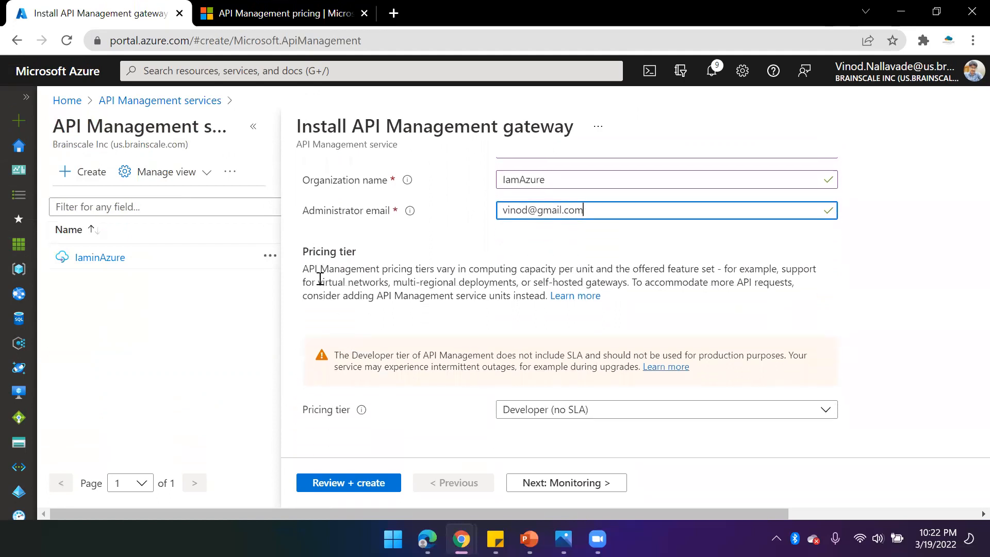
# - Open the pricing tier list to review the available API Management tiers
pyautogui.click(657, 409)
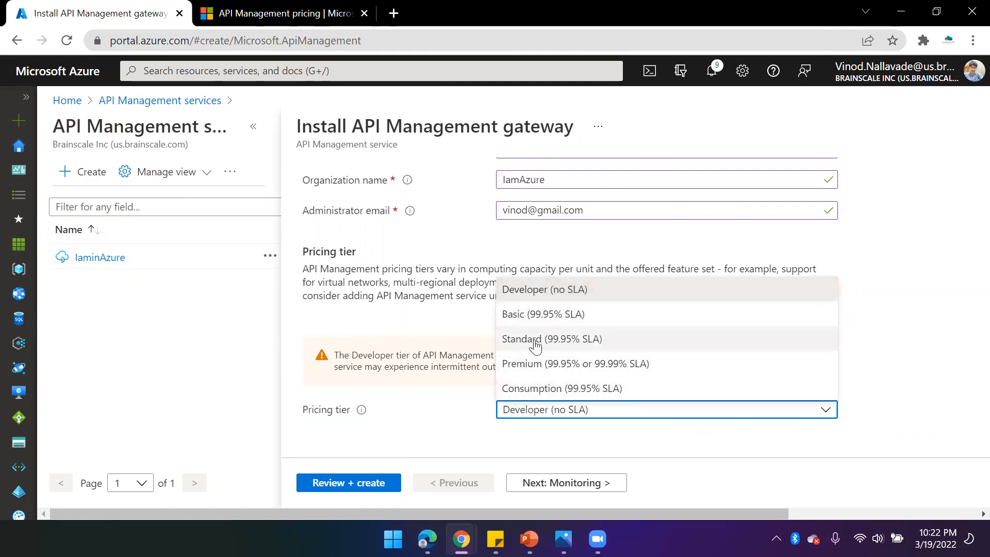
pyautogui.click(448, 412)
pyautogui.scroll(2, 460, 364)
pyautogui.scroll(4, 460, 363)
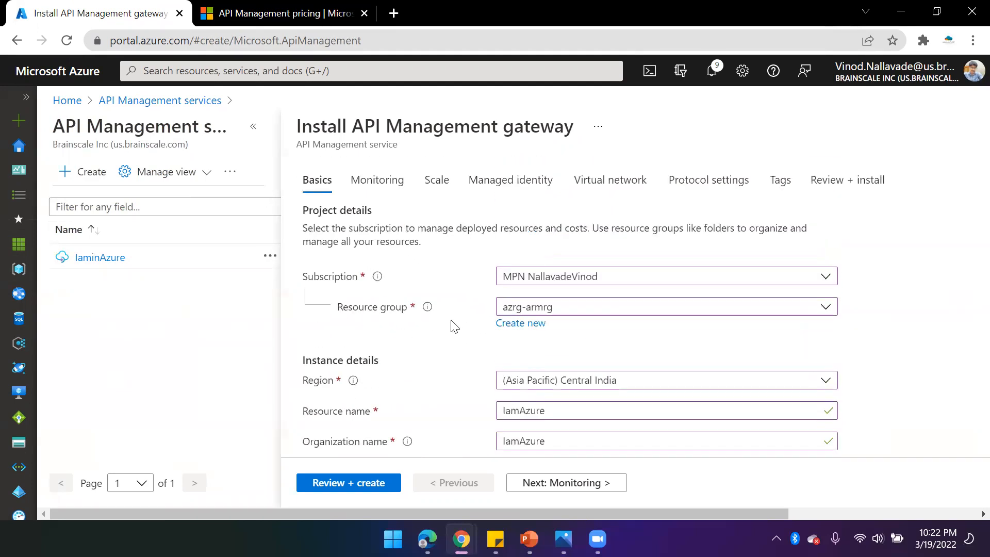
# - Step through the Monitoring, Scale, Managed identity and Virtual network tabs of the installation wizard
pyautogui.click(374, 189)
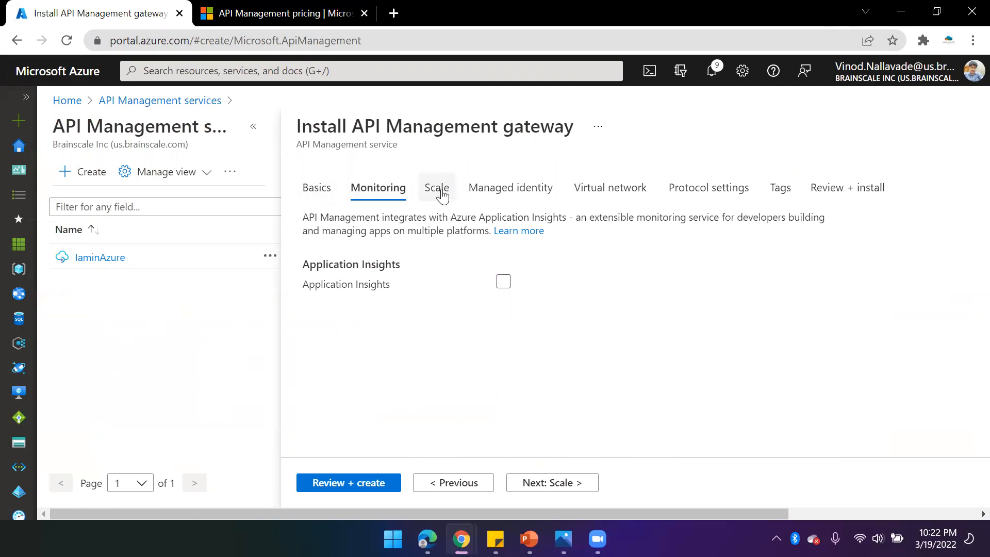
pyautogui.click(437, 192)
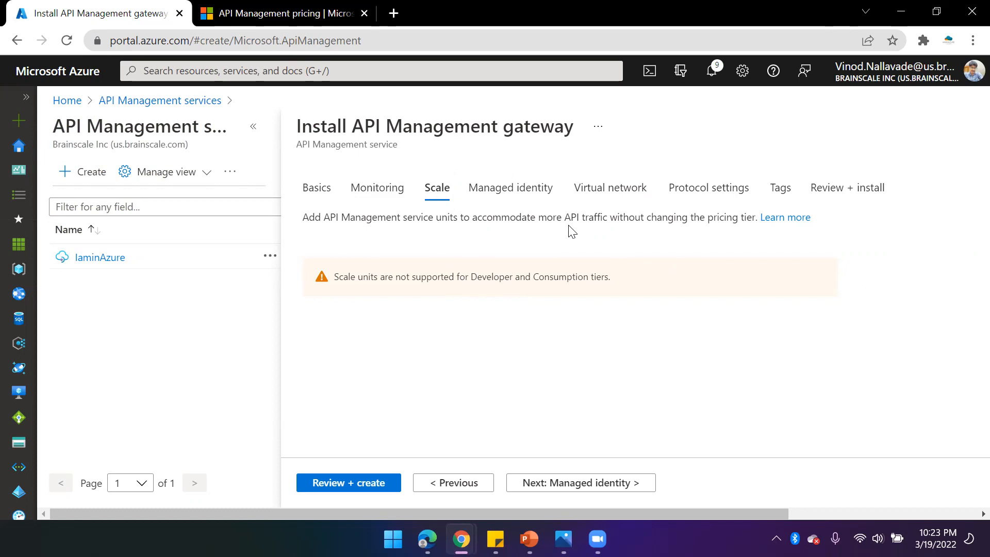
pyautogui.click(529, 194)
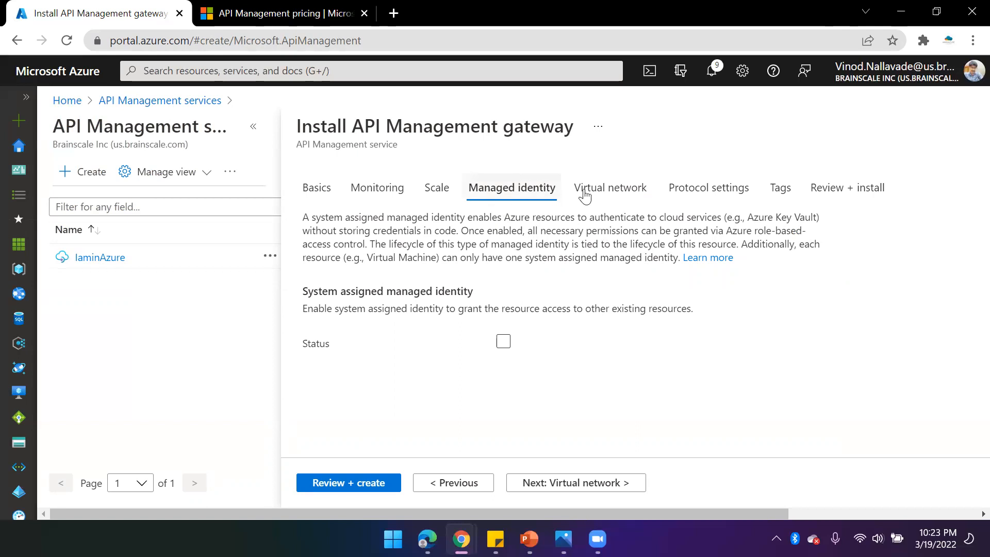
pyautogui.click(626, 188)
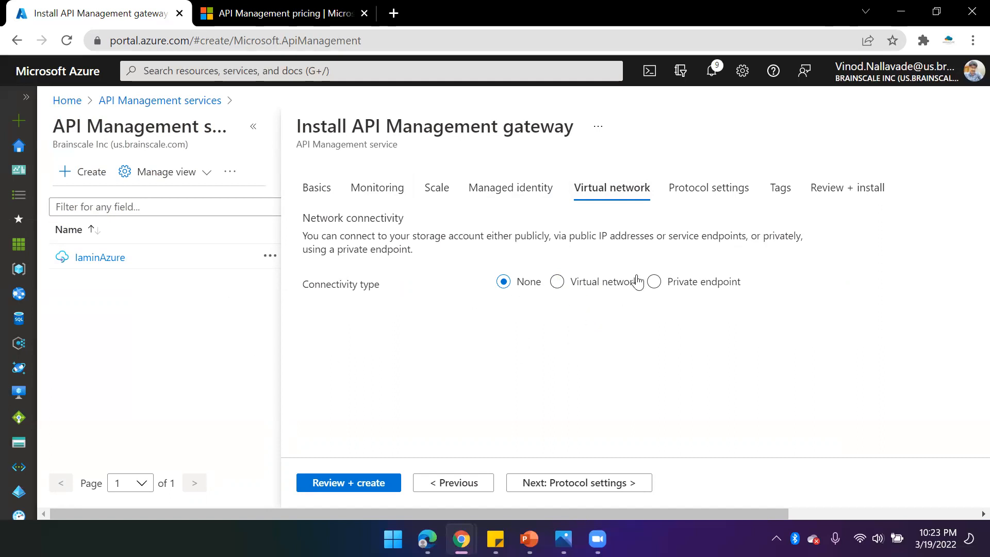
# - Examine the Protocol settings and Tags tabs and move on to the Review + install tab
pyautogui.click(700, 195)
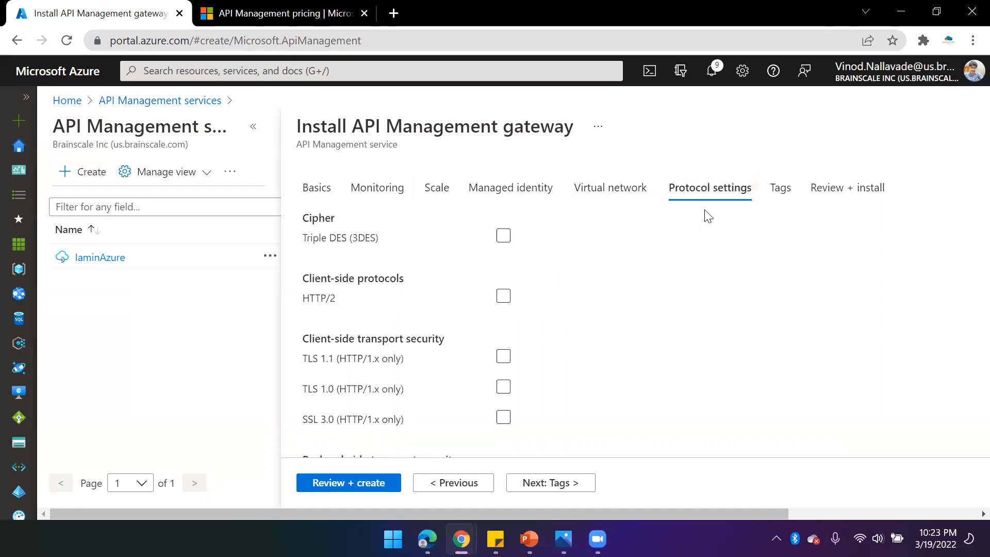
pyautogui.scroll(-3, 451, 398)
pyautogui.scroll(3, 464, 360)
pyautogui.click(782, 202)
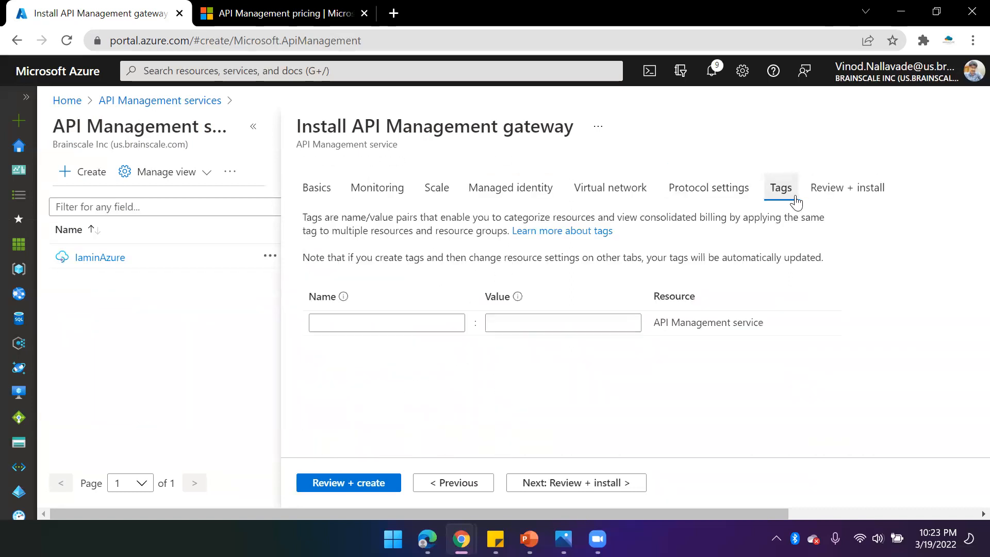
pyautogui.click(844, 195)
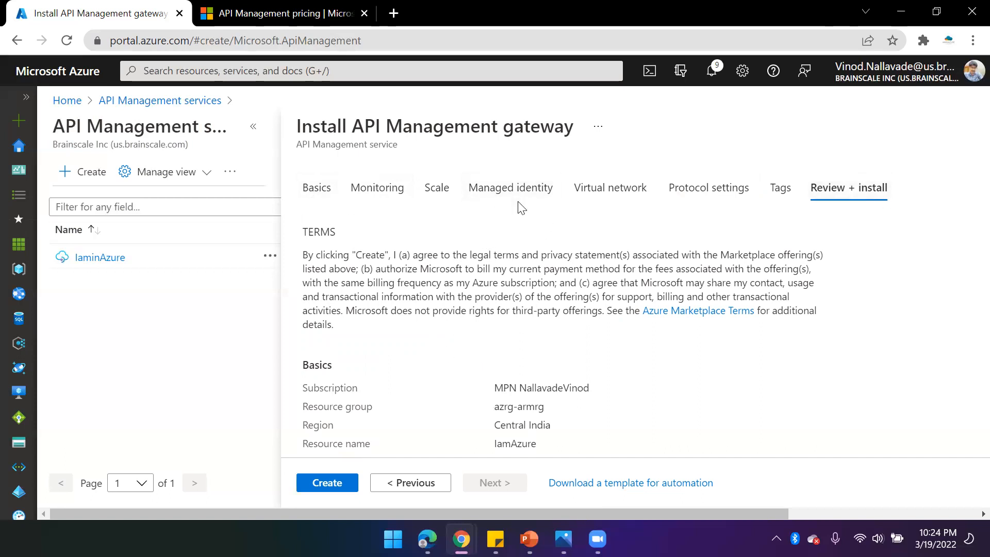
# - Review the installation summary and close the wizard without creating the service
pyautogui.scroll(-8, 421, 306)
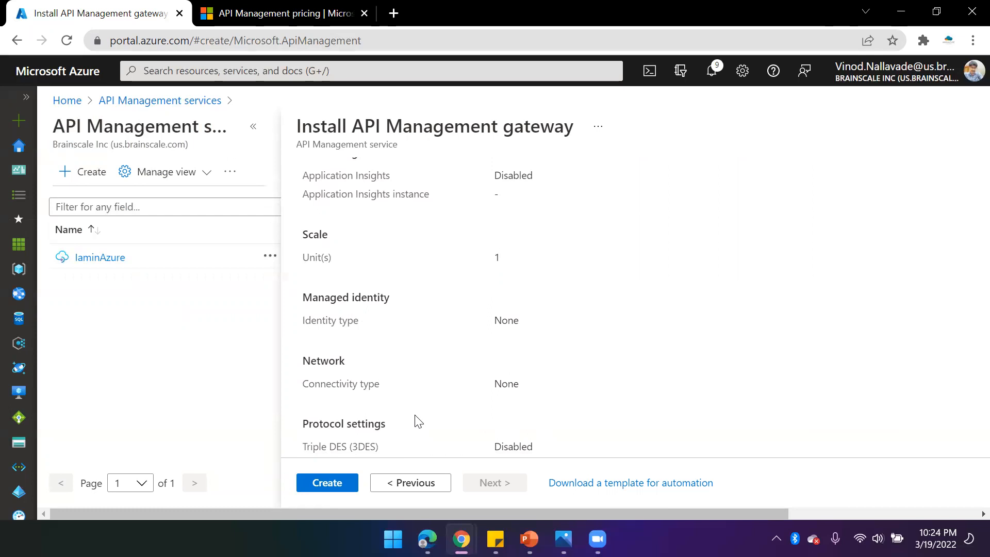
pyautogui.scroll(10, 442, 284)
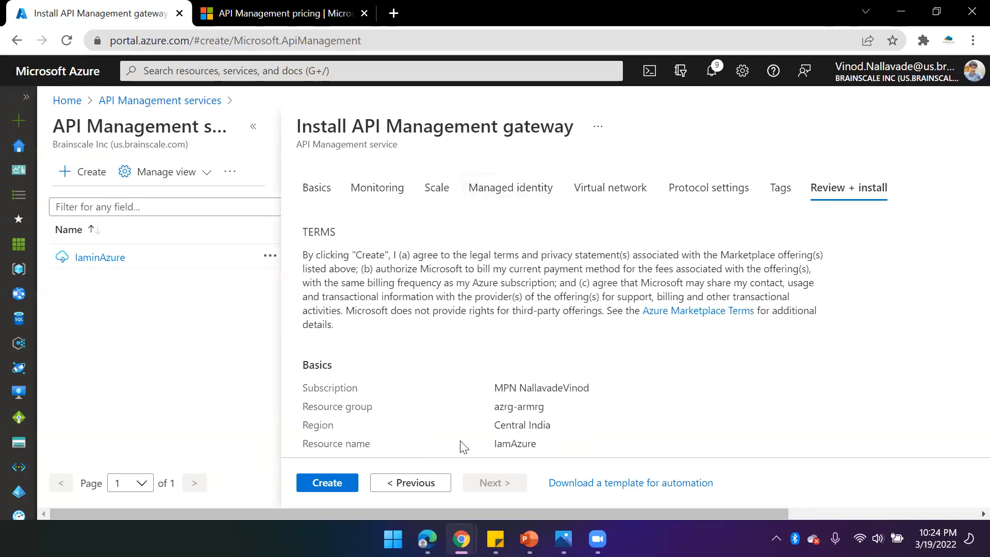
pyautogui.click(846, 519)
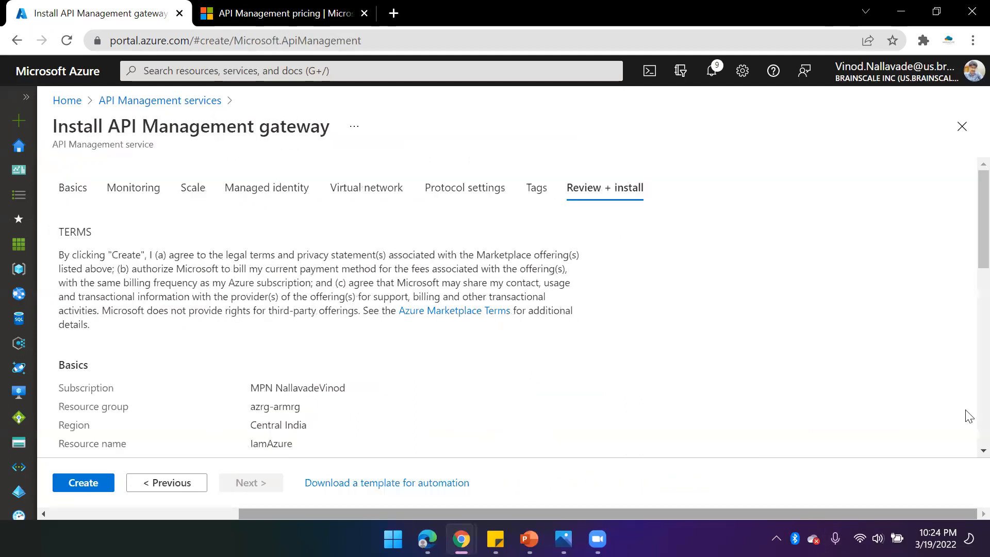
pyautogui.click(961, 127)
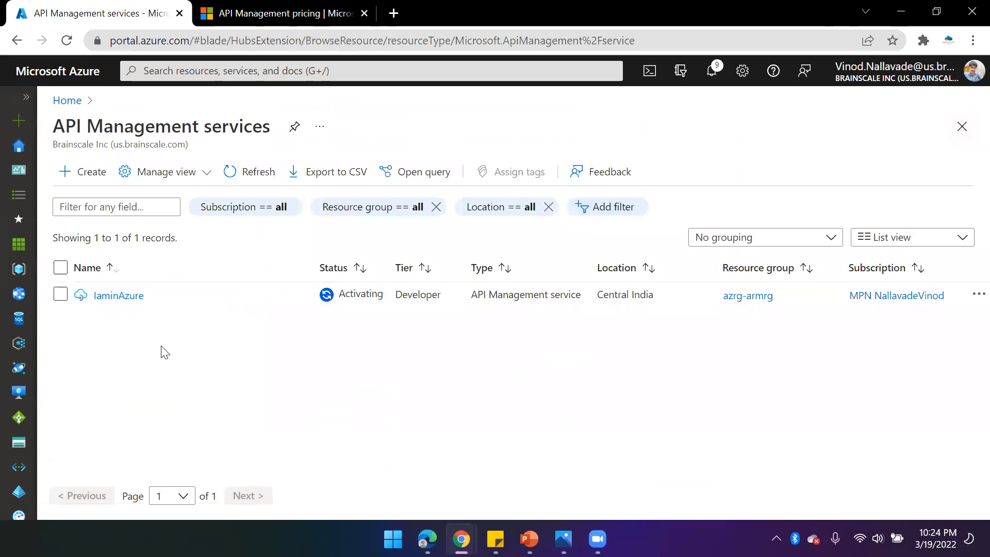
# - Refresh the API Management services list and open the IaminAzure instance's overview
pyautogui.click(258, 171)
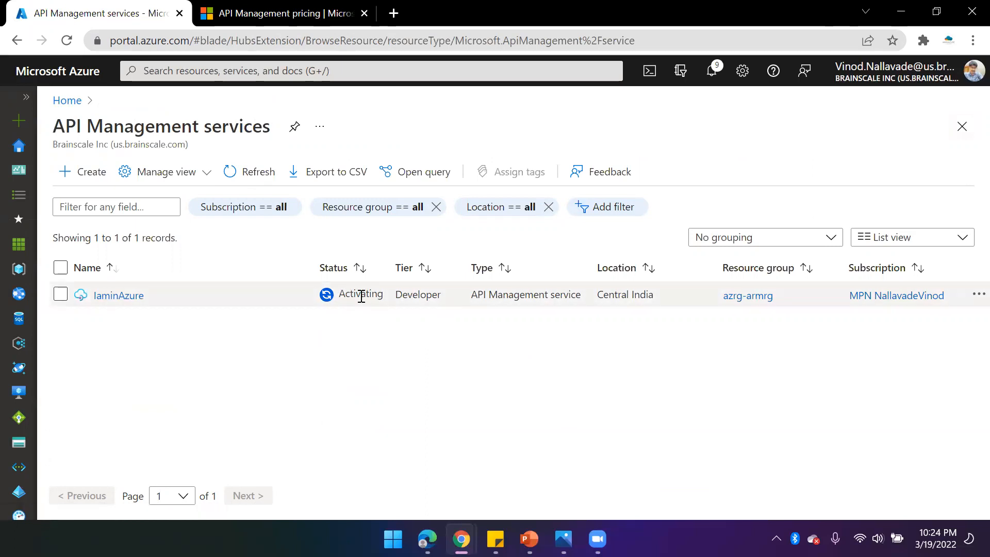
pyautogui.click(126, 299)
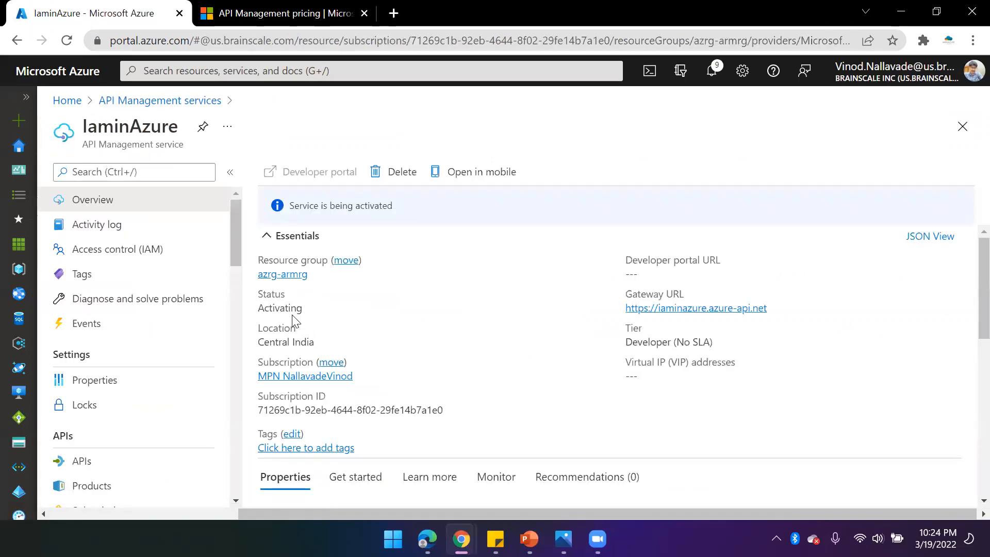
pyautogui.moveTo(257, 310); pyautogui.dragTo(311, 309)
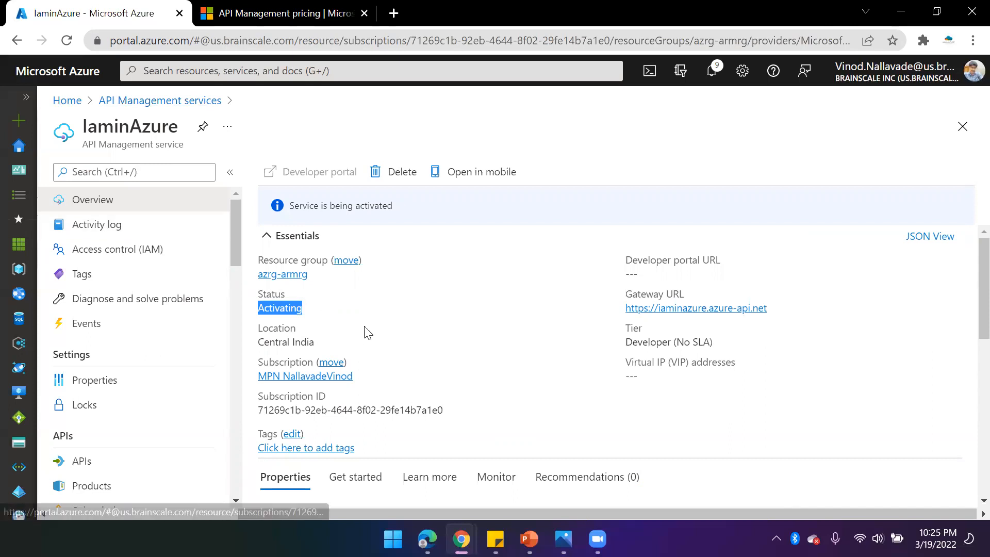
# - Browse the instance's Activity log, Access control (IAM) and Tags pages
pyautogui.scroll(-5, 183, 339)
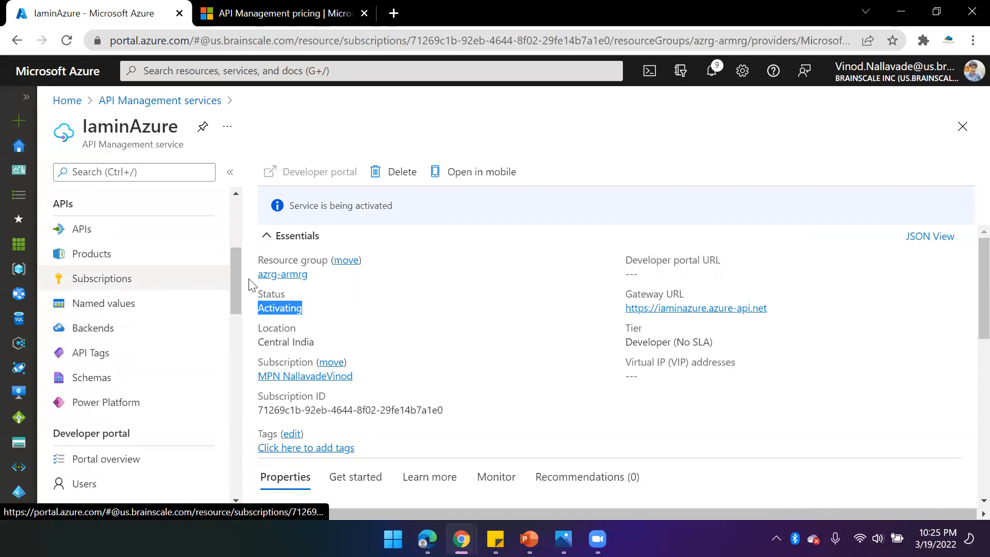
pyautogui.moveTo(237, 283); pyautogui.dragTo(240, 222)
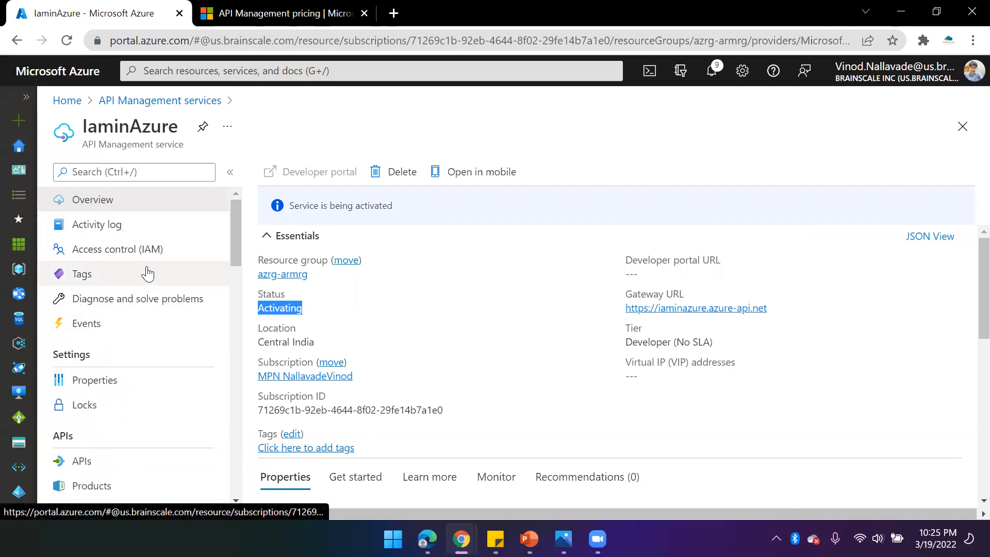
pyautogui.click(90, 224)
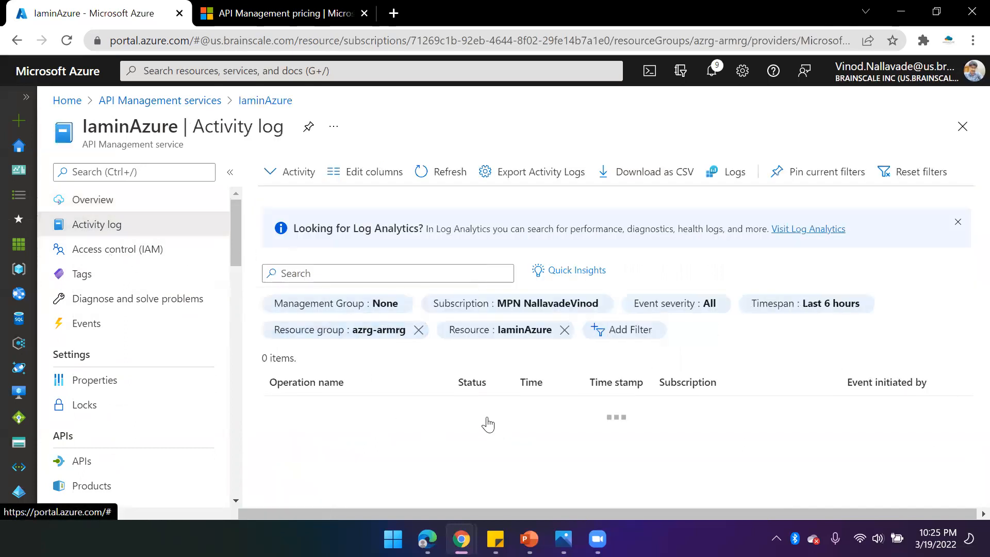
pyautogui.click(128, 257)
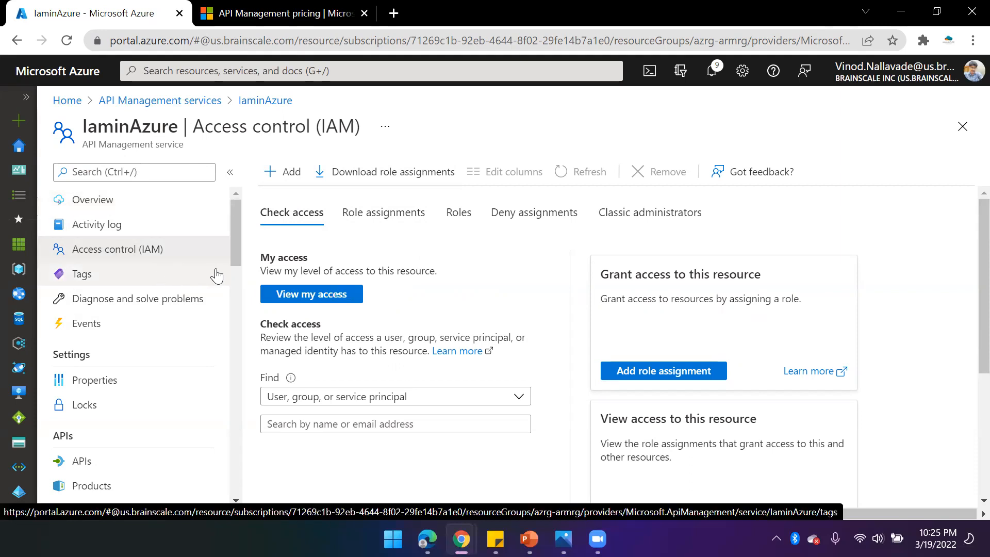
pyautogui.click(124, 274)
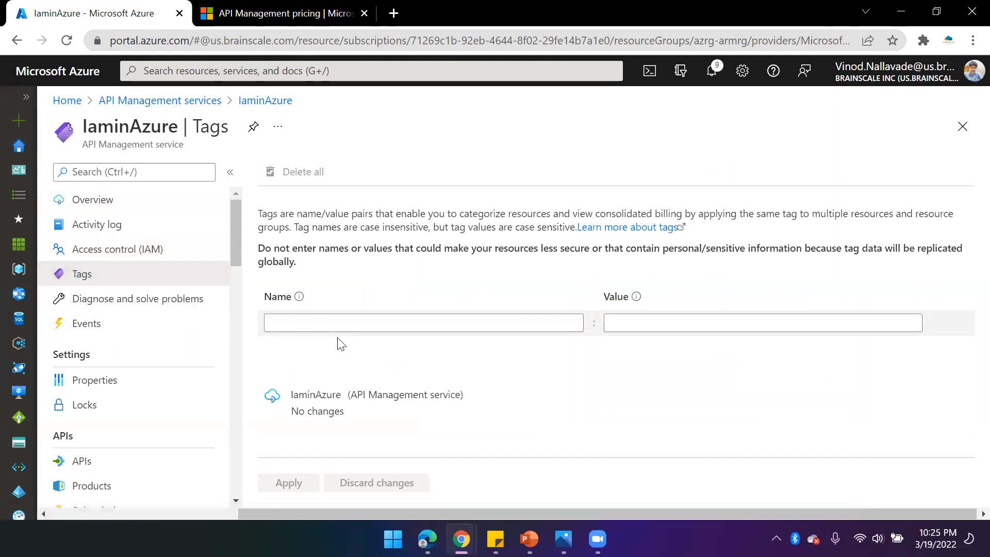
# - Open the instance's Events, APIs and Products pages
pyautogui.click(155, 323)
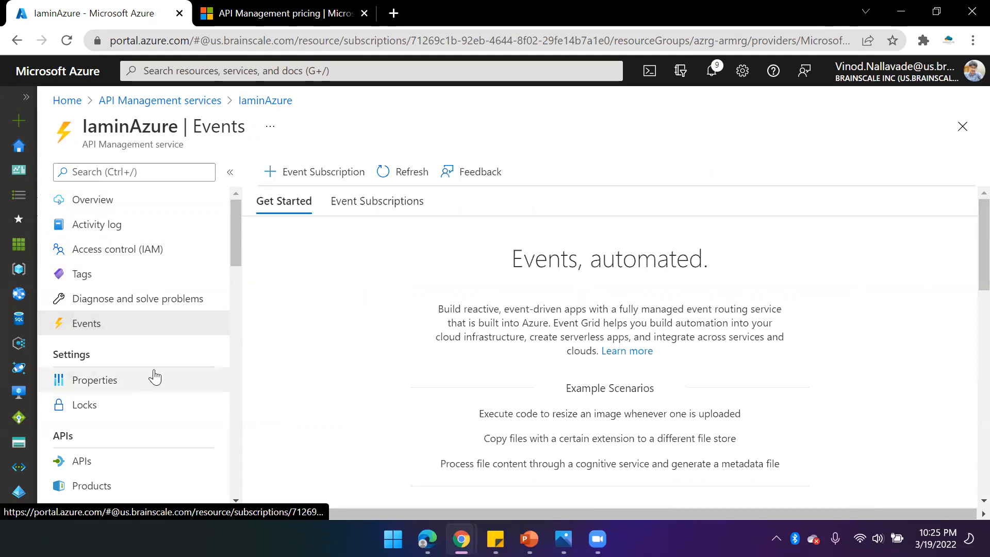
pyautogui.scroll(-1, 154, 376)
pyautogui.scroll(-1, 110, 338)
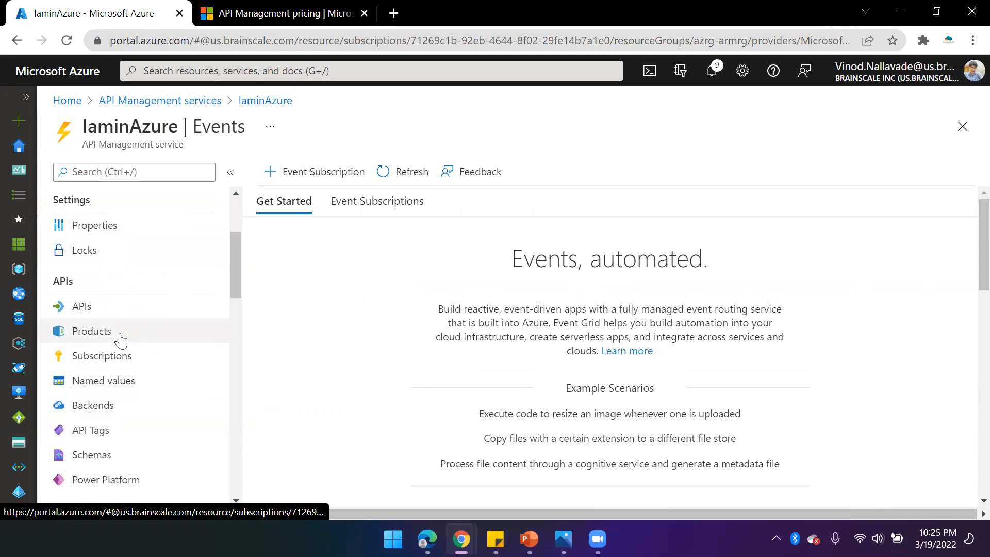
pyautogui.doubleClick(76, 280)
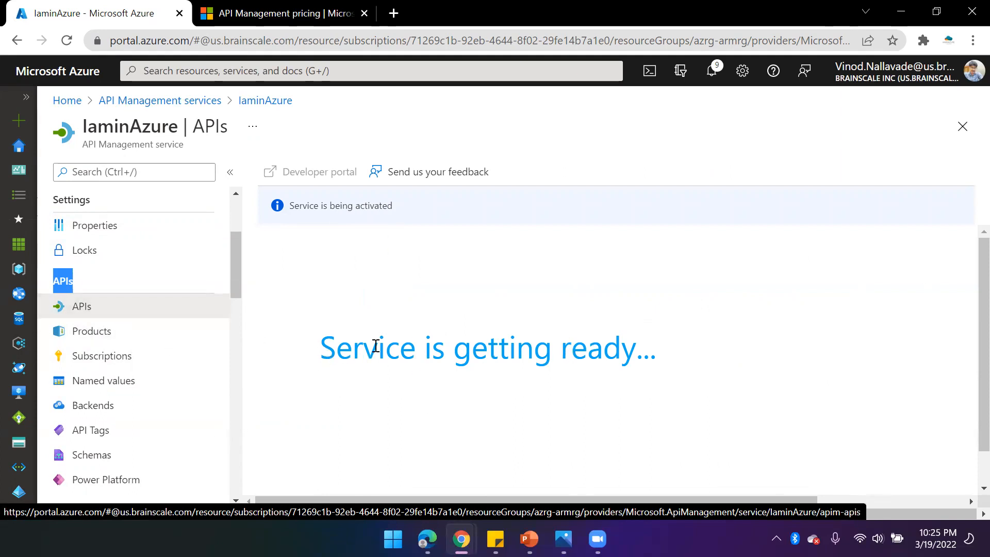
pyautogui.click(66, 333)
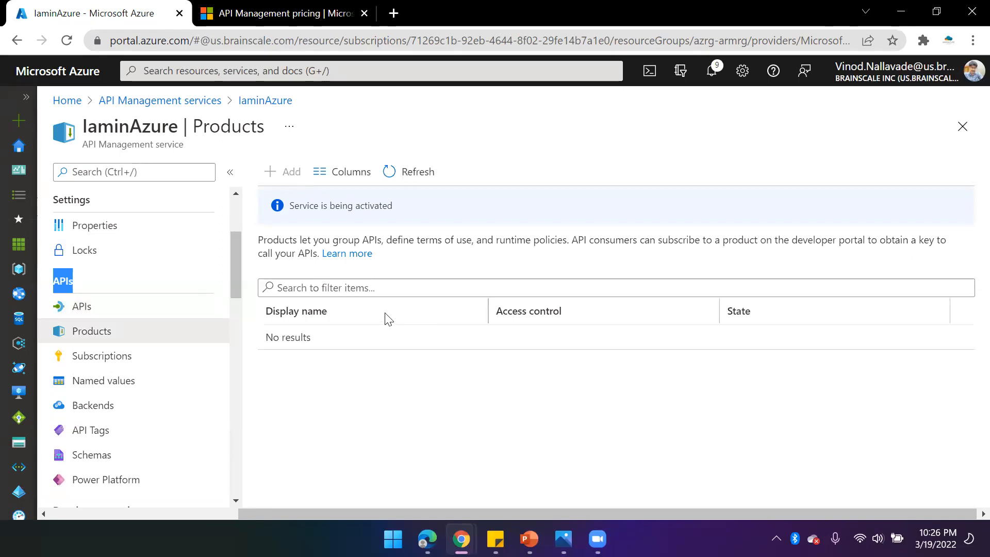
pyautogui.moveTo(278, 240); pyautogui.dragTo(479, 241)
pyautogui.click(486, 260)
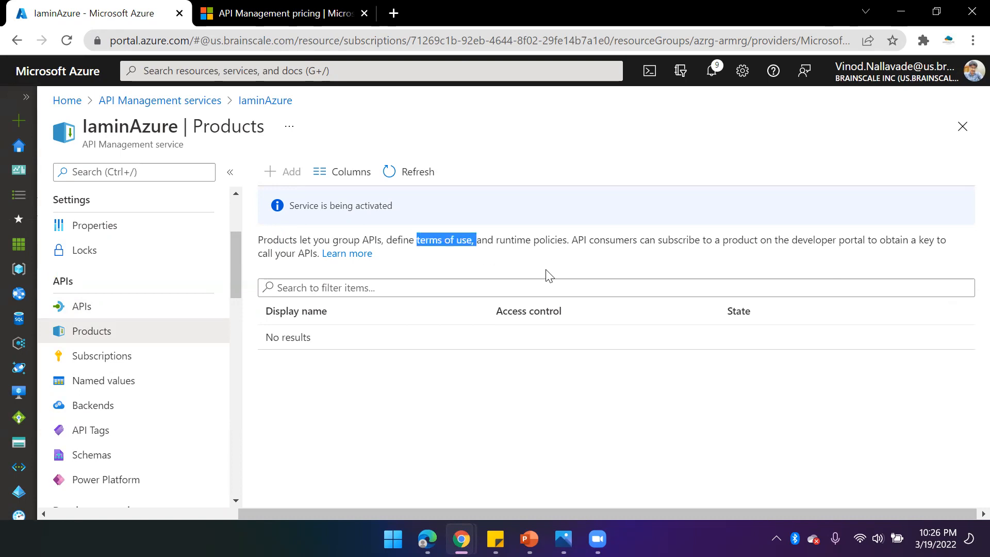
pyautogui.doubleClick(561, 239)
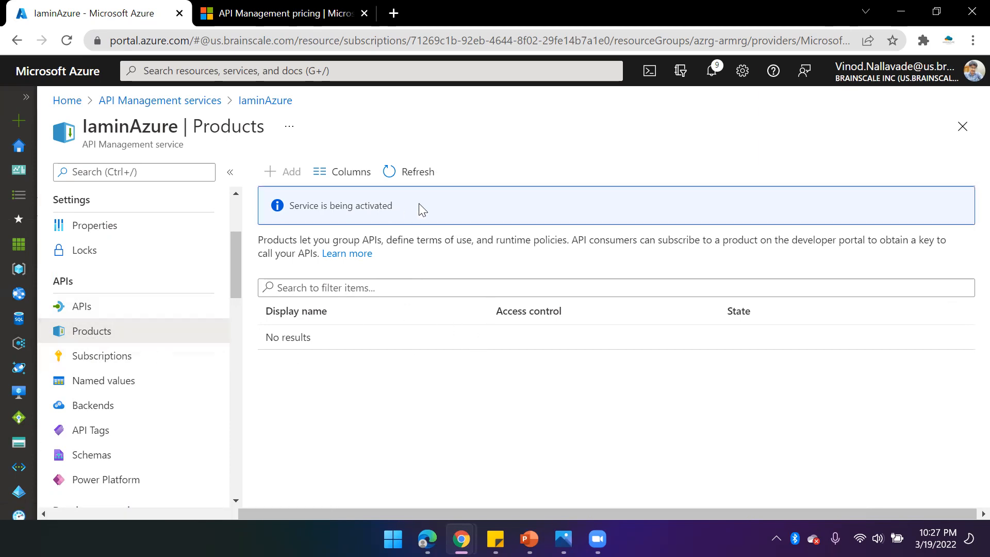
# - Open the Subscriptions page and scroll through the instance's menu sections
pyautogui.click(109, 358)
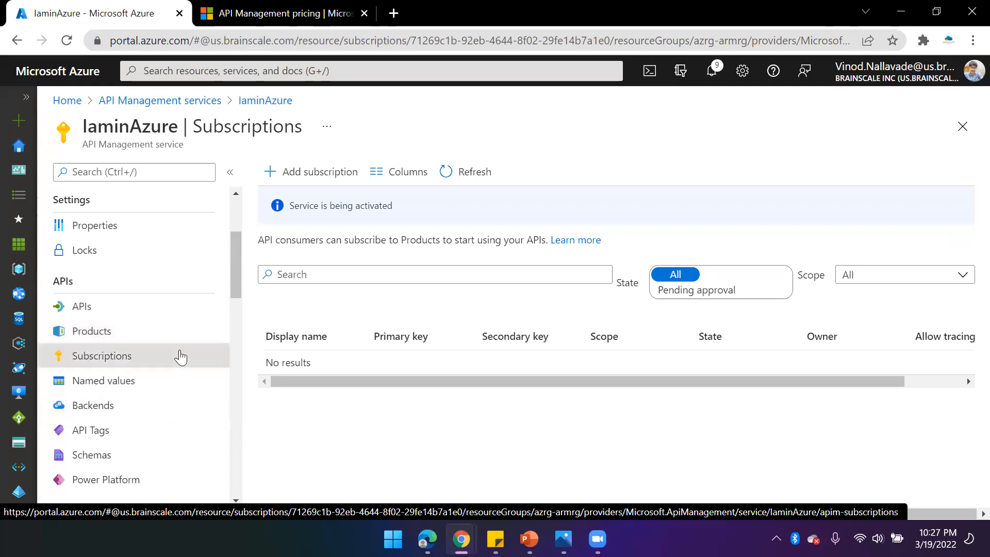
pyautogui.scroll(-3, 190, 366)
pyautogui.scroll(-2, 170, 376)
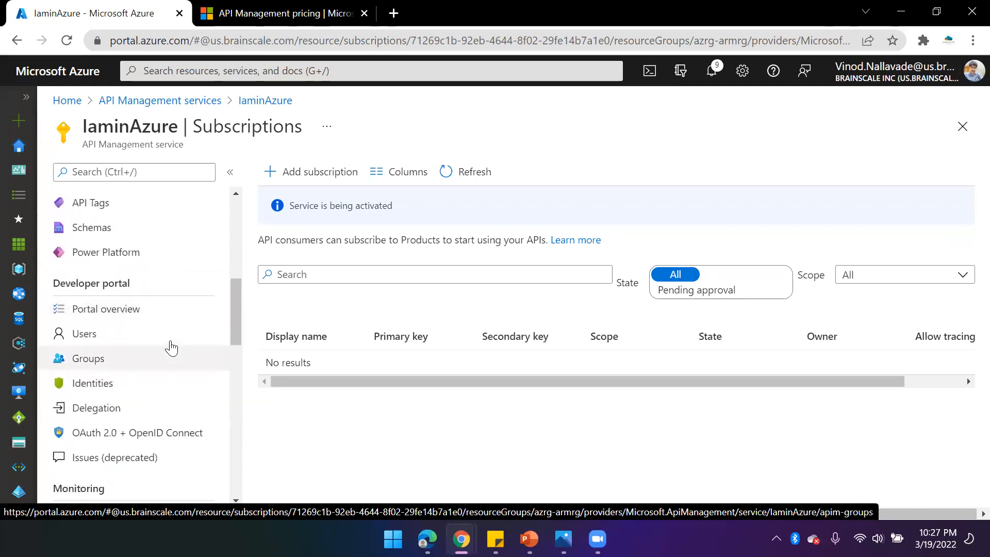
pyautogui.scroll(3, 142, 332)
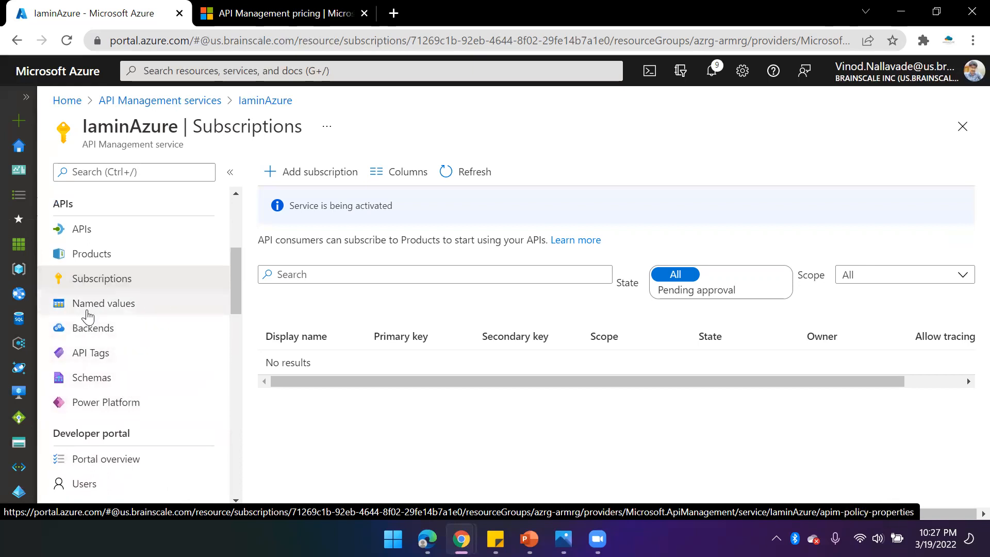
# - Visit the Backends, API Tags, Schemas and Power Platform pages of the instance
pyautogui.click(106, 337)
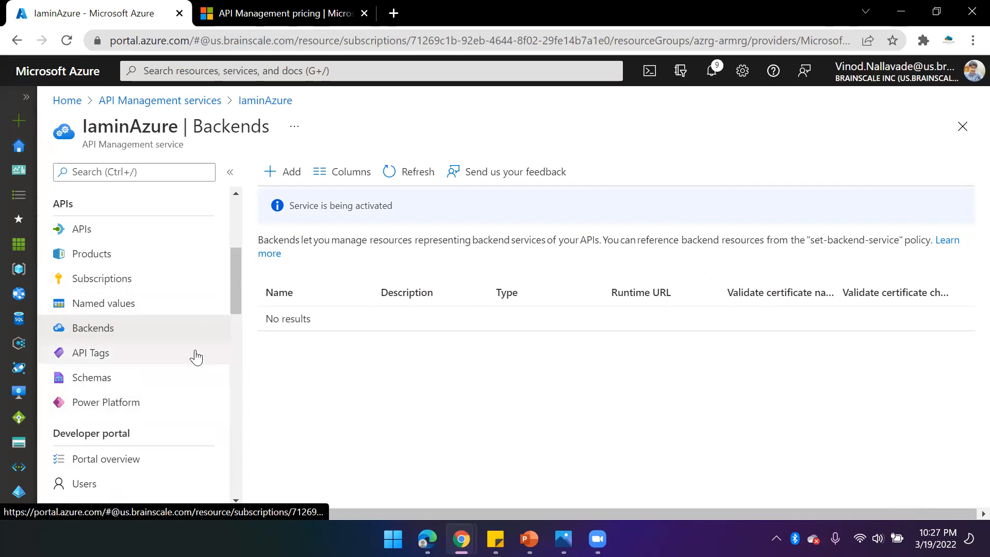
pyautogui.click(77, 355)
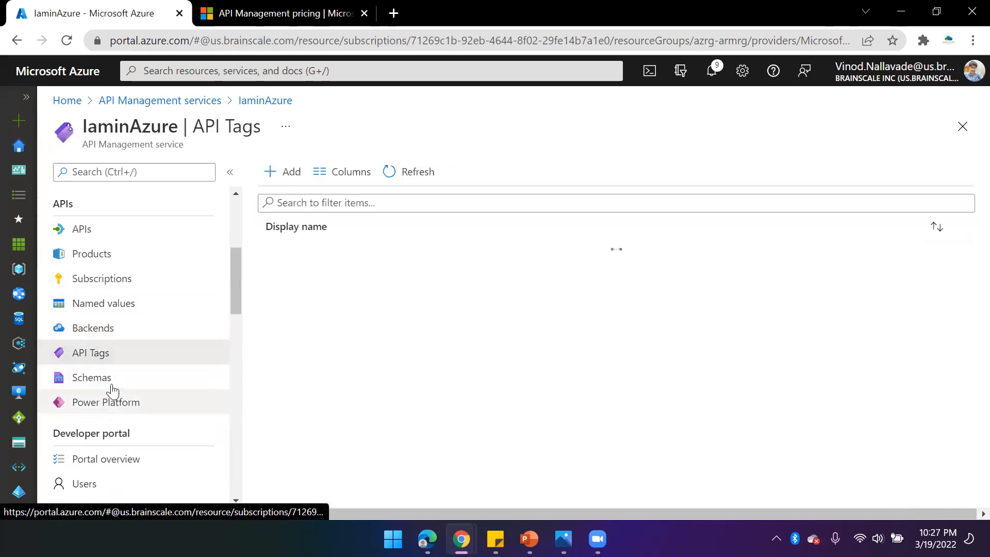
pyautogui.click(108, 381)
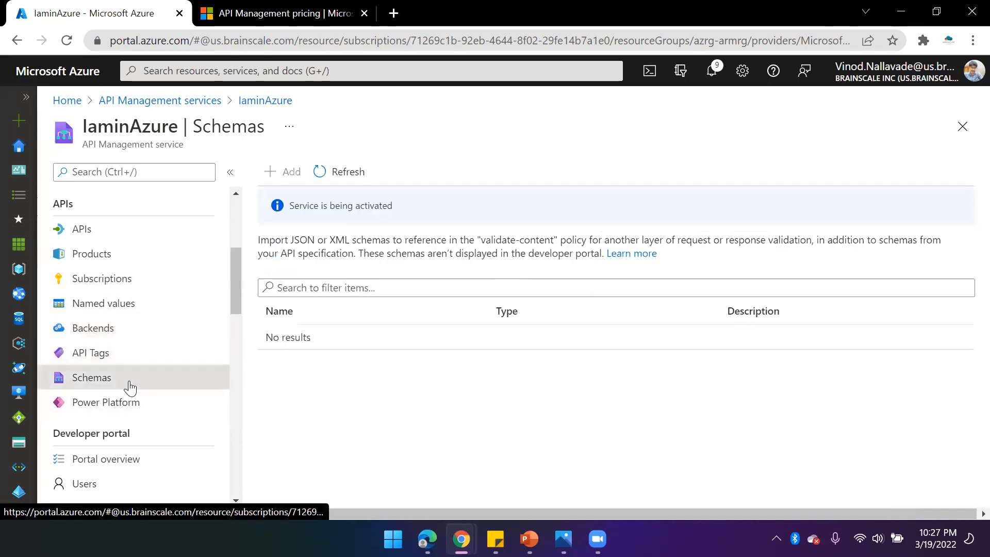
pyautogui.click(123, 406)
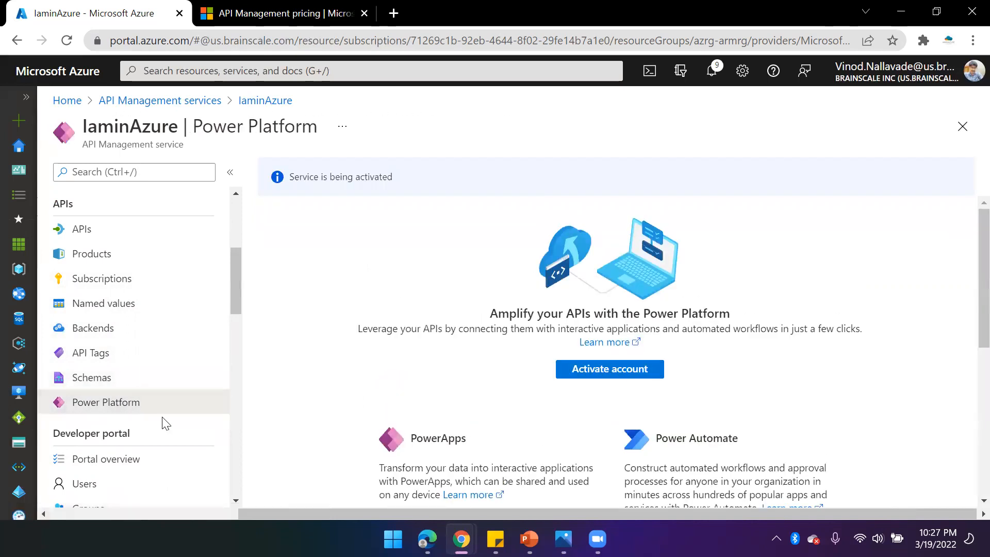
pyautogui.scroll(-3, 171, 425)
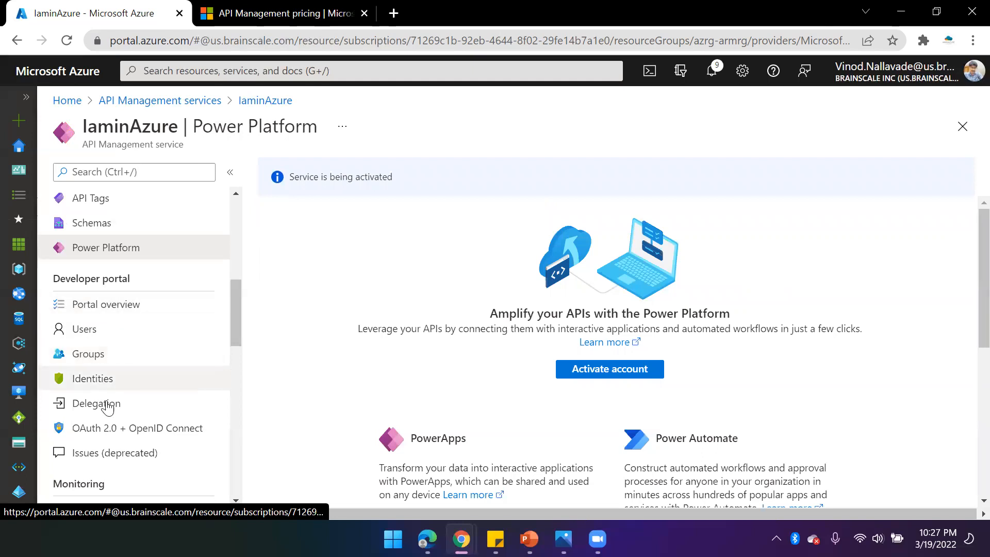
# - Open the Portal overview and Users pages under the instance's Developer portal section
pyautogui.click(101, 310)
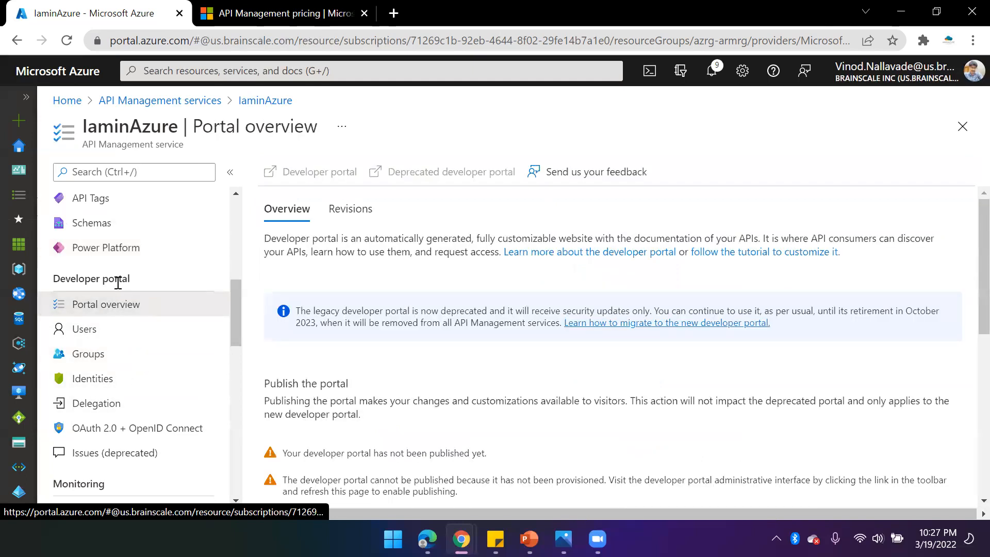
pyautogui.scroll(1, 87, 380)
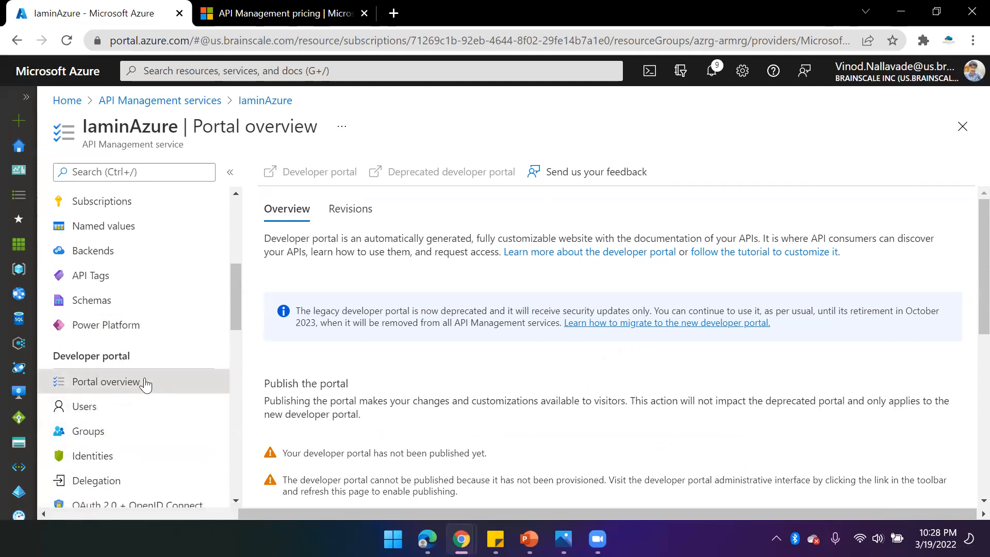
pyautogui.scroll(-1, 171, 416)
pyautogui.click(83, 329)
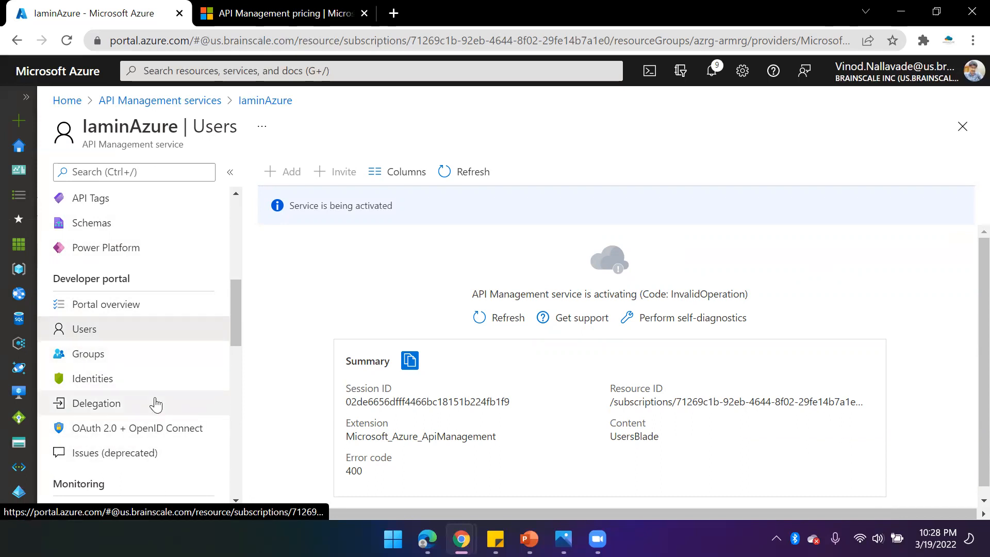
# - Scroll down the instance menu to the Deployment + infrastructure section and open the Pricing tier page
pyautogui.scroll(-2, 155, 405)
pyautogui.scroll(-2, 165, 404)
pyautogui.scroll(-2, 154, 371)
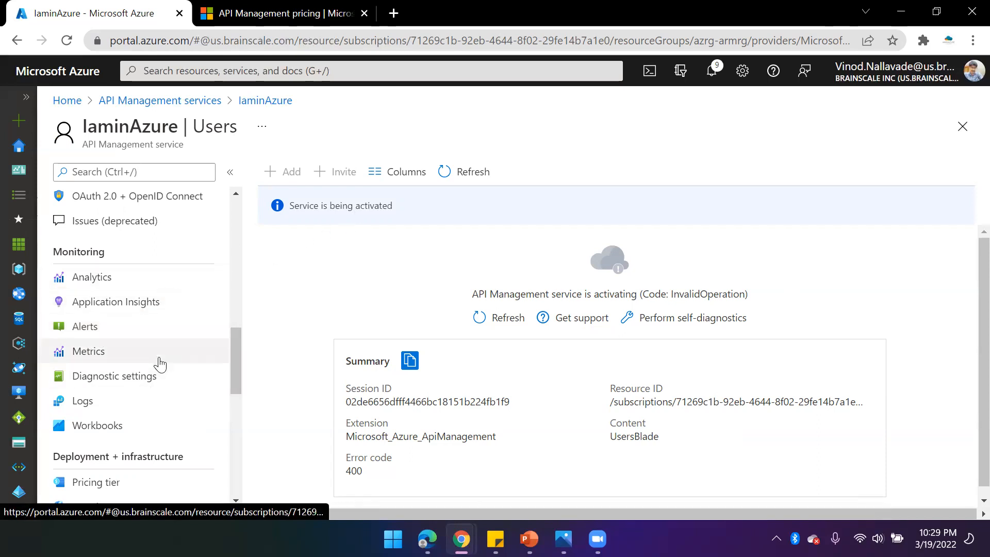
pyautogui.scroll(-3, 158, 363)
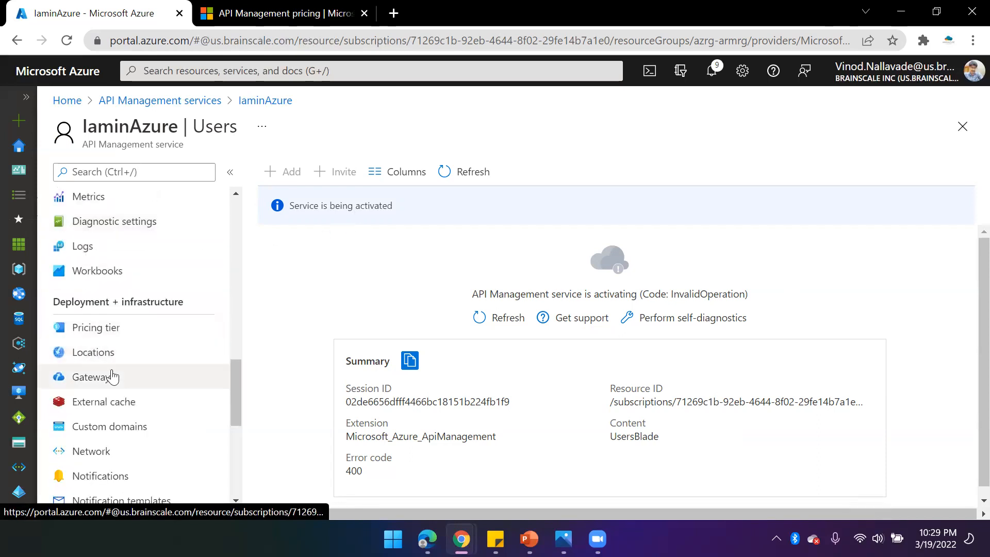
pyautogui.click(120, 333)
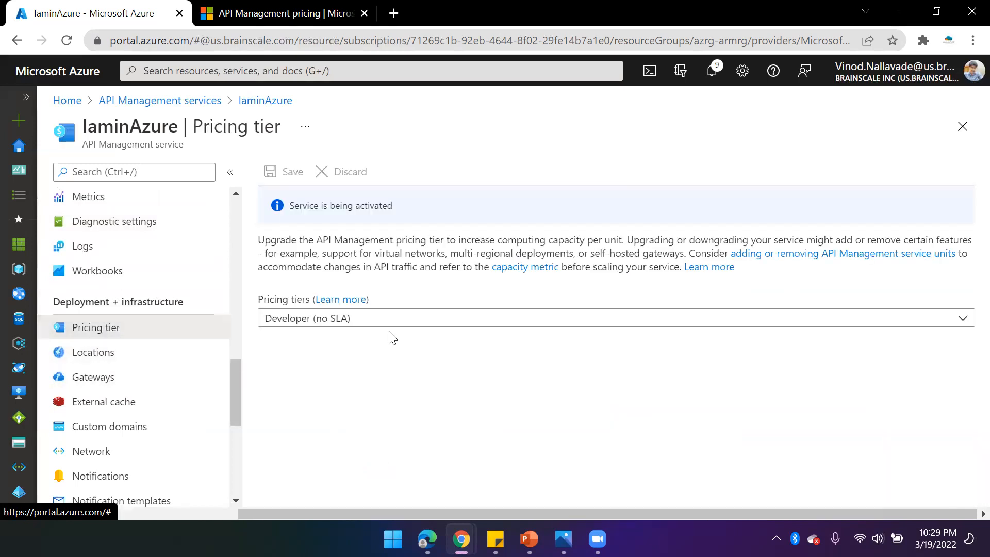
# - Switch the pricing tier to Basic and try its units, then to Standard with 4 units
pyautogui.click(400, 322)
pyautogui.click(560, 391)
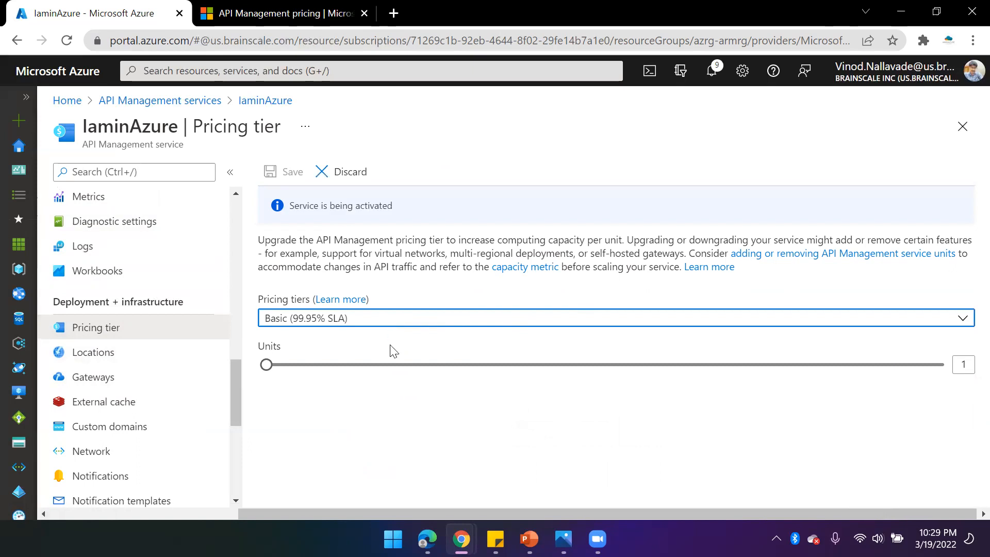
pyautogui.moveTo(267, 365); pyautogui.dragTo(735, 368)
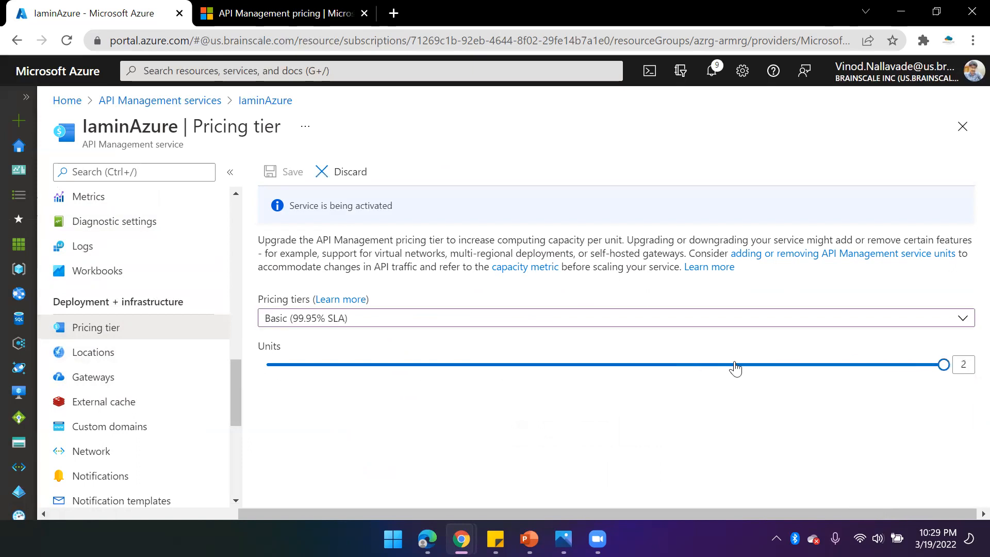
pyautogui.moveTo(888, 374); pyautogui.dragTo(479, 380)
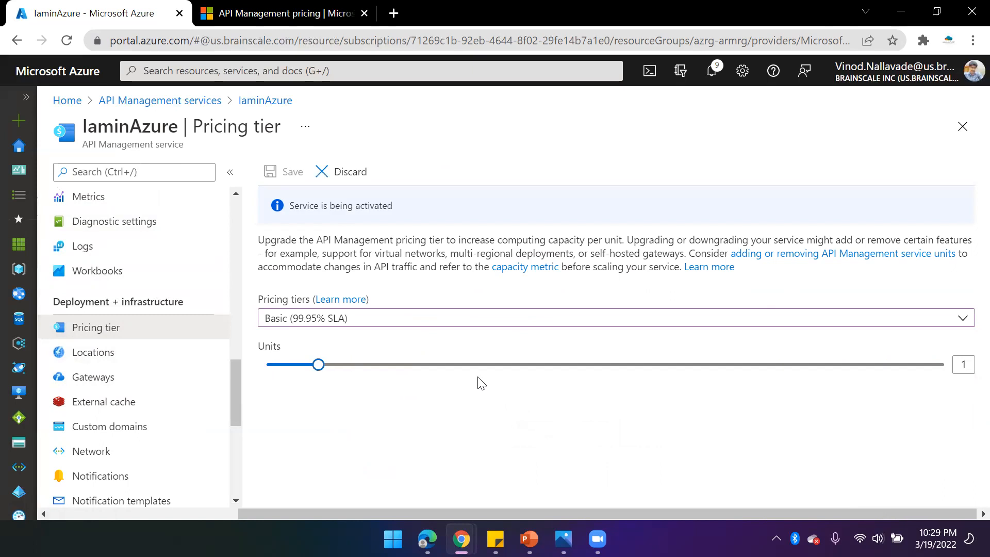
pyautogui.click(507, 327)
pyautogui.click(545, 412)
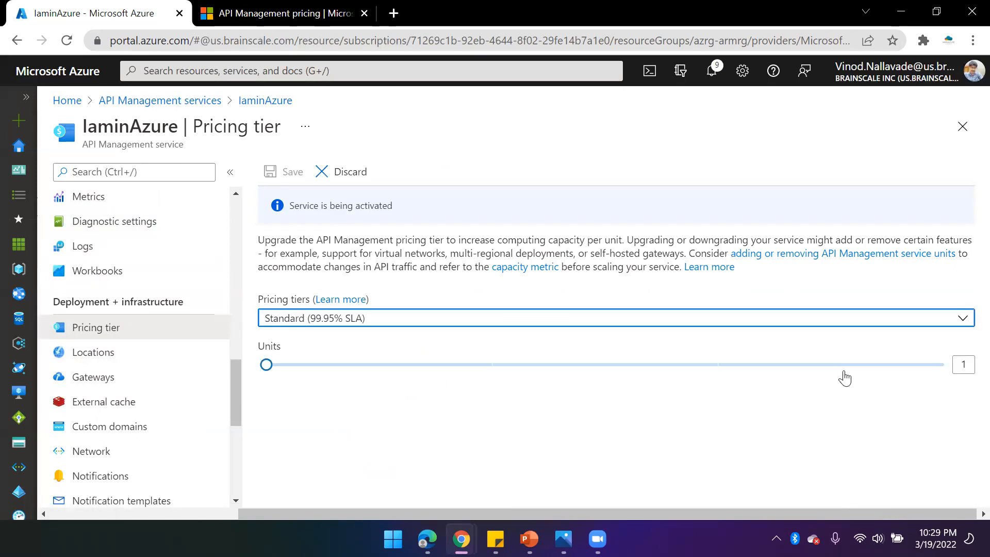
pyautogui.click(930, 369)
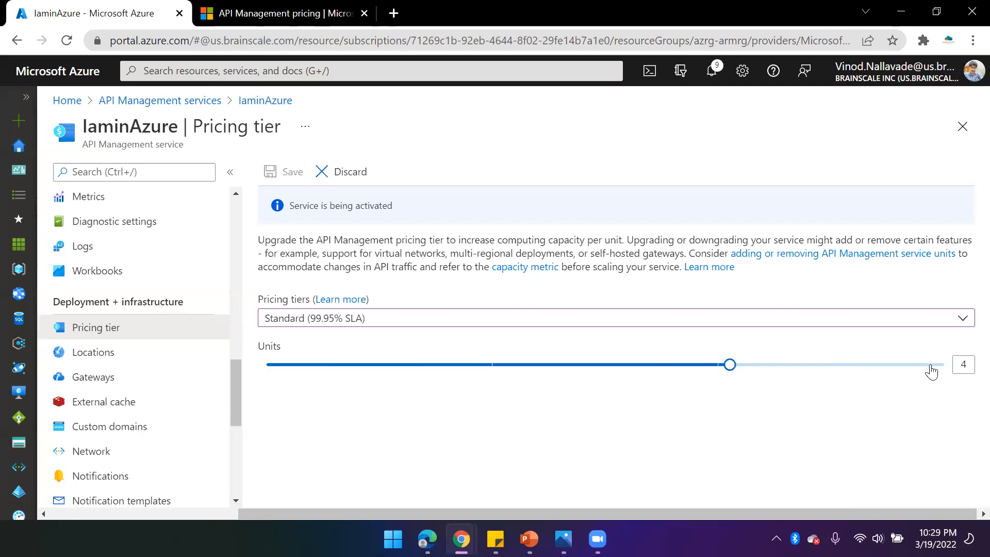
# - Switch the pricing tier to Premium and set the units to 4
pyautogui.click(769, 324)
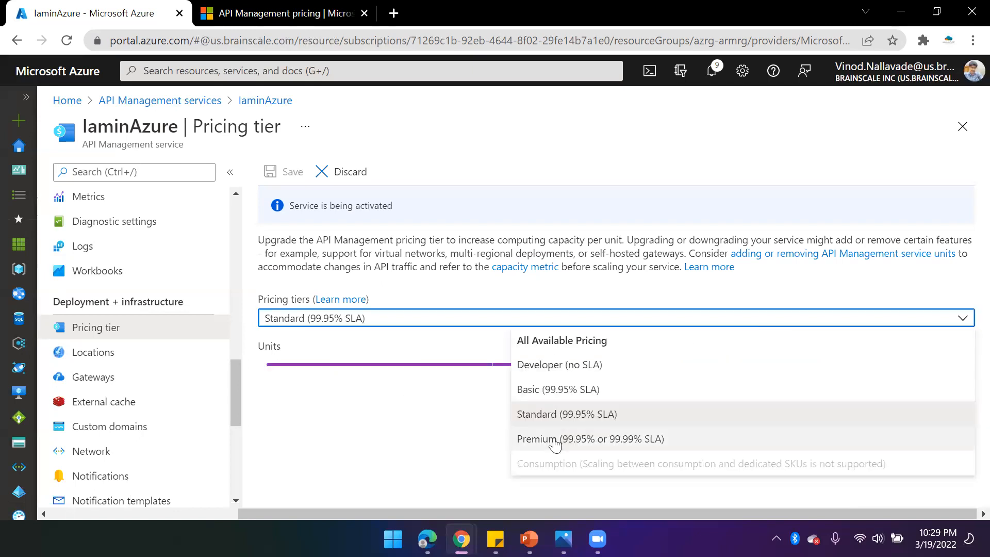
pyautogui.click(495, 440)
pyautogui.click(932, 369)
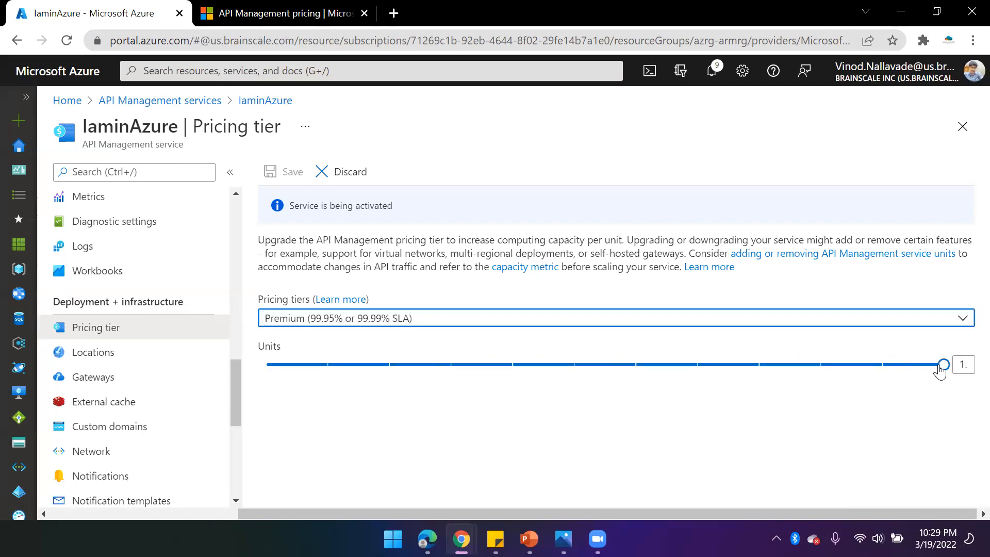
pyautogui.click(494, 375)
pyautogui.click(422, 374)
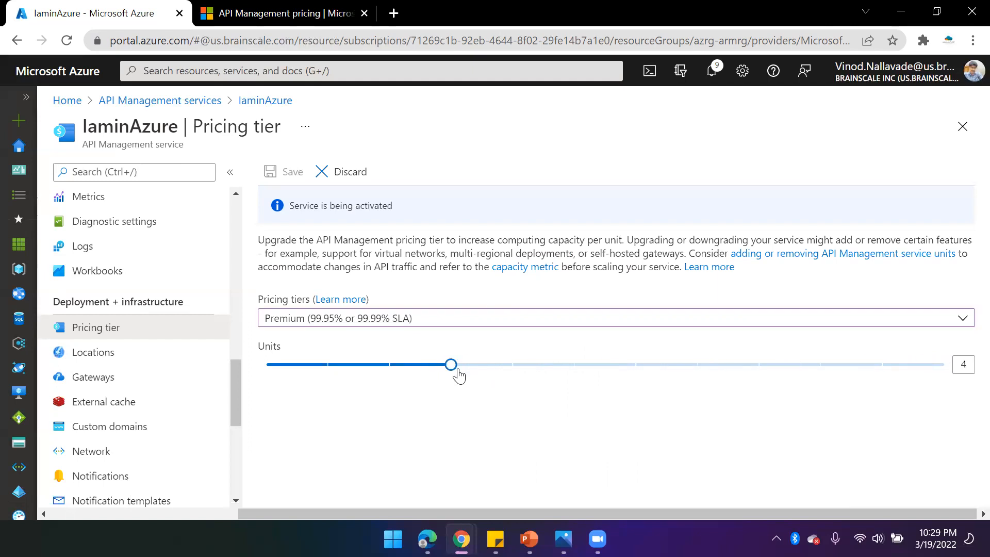
# - Compare the tiers' prices, cache and scale-out units on the API Management pricing page in the other tab
pyautogui.click(263, 7)
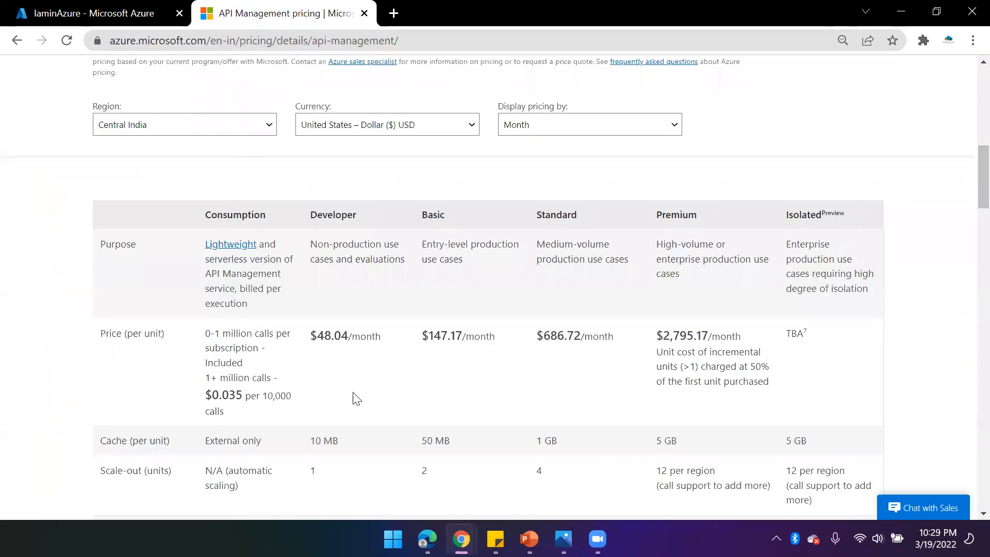
pyautogui.scroll(-3, 357, 398)
pyautogui.scroll(2, 617, 352)
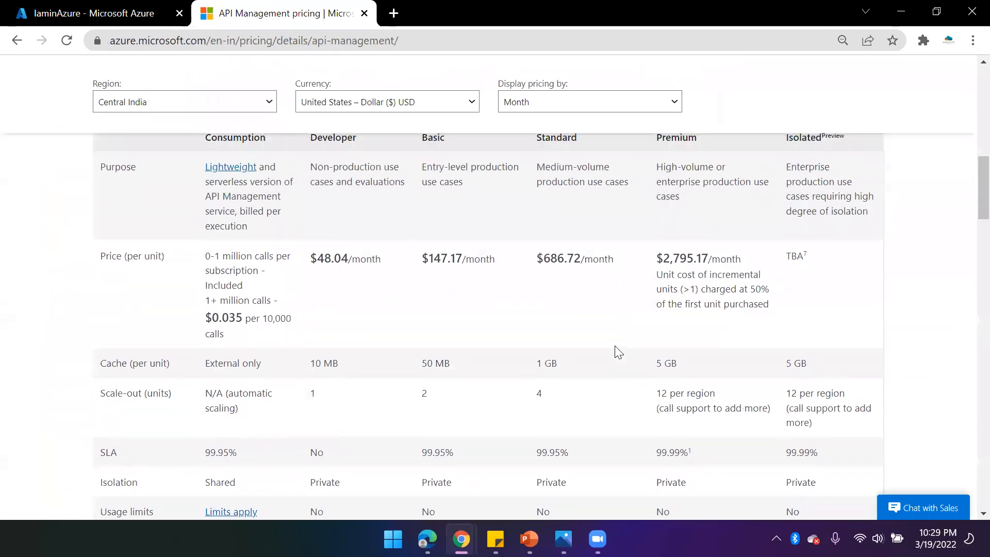
pyautogui.scroll(2, 618, 365)
pyautogui.scroll(-2, 303, 416)
pyautogui.moveTo(656, 397); pyautogui.dragTo(732, 400)
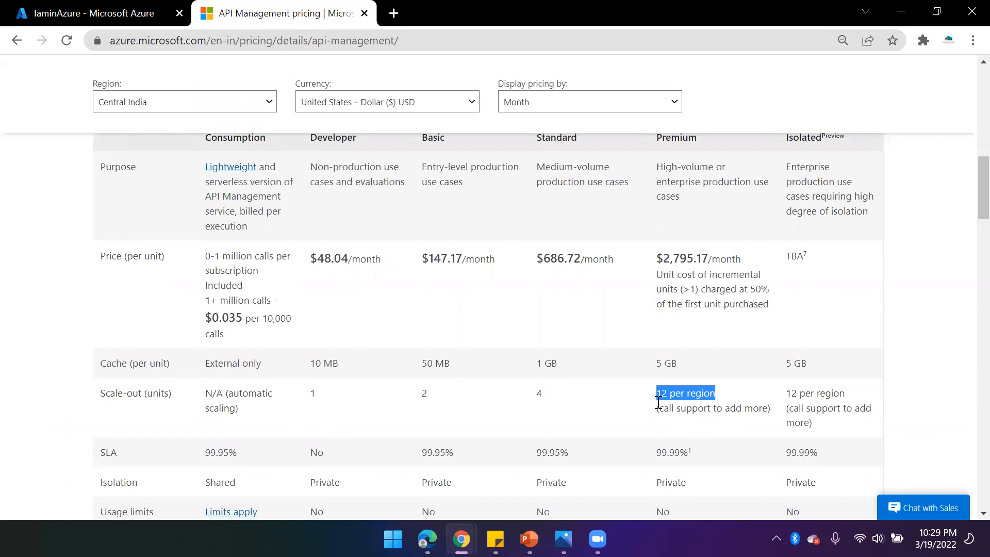
pyautogui.moveTo(661, 409); pyautogui.dragTo(763, 404)
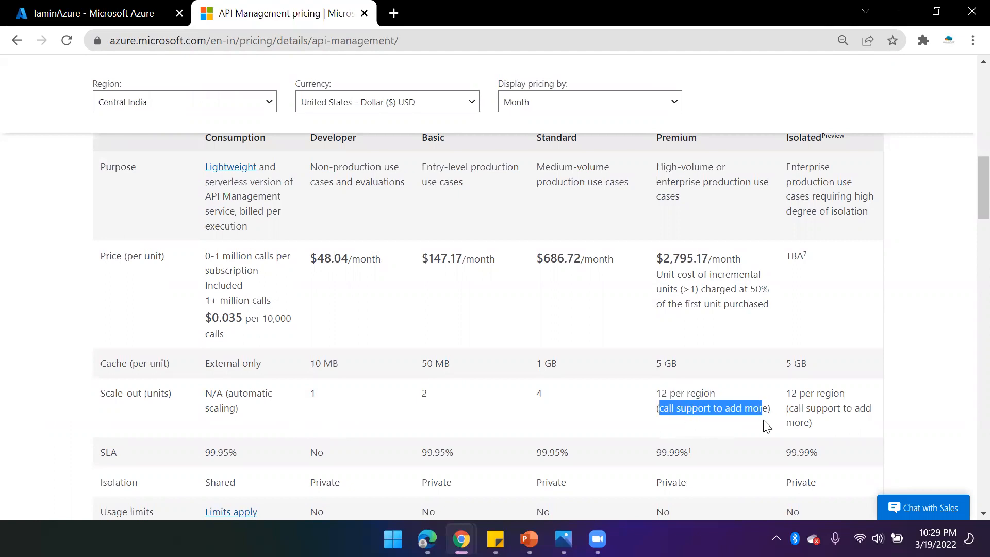
pyautogui.moveTo(671, 394); pyautogui.dragTo(656, 398)
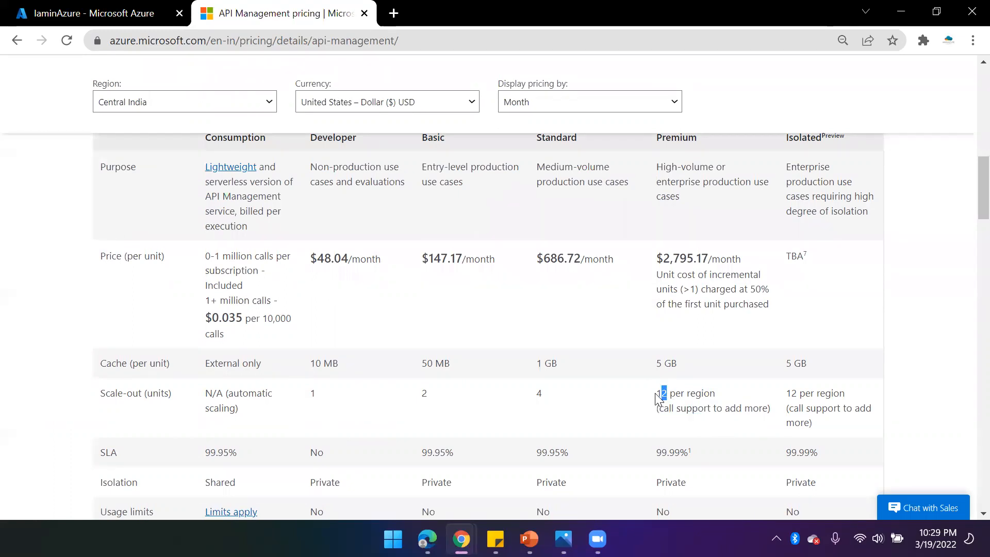
pyautogui.scroll(-1, 648, 416)
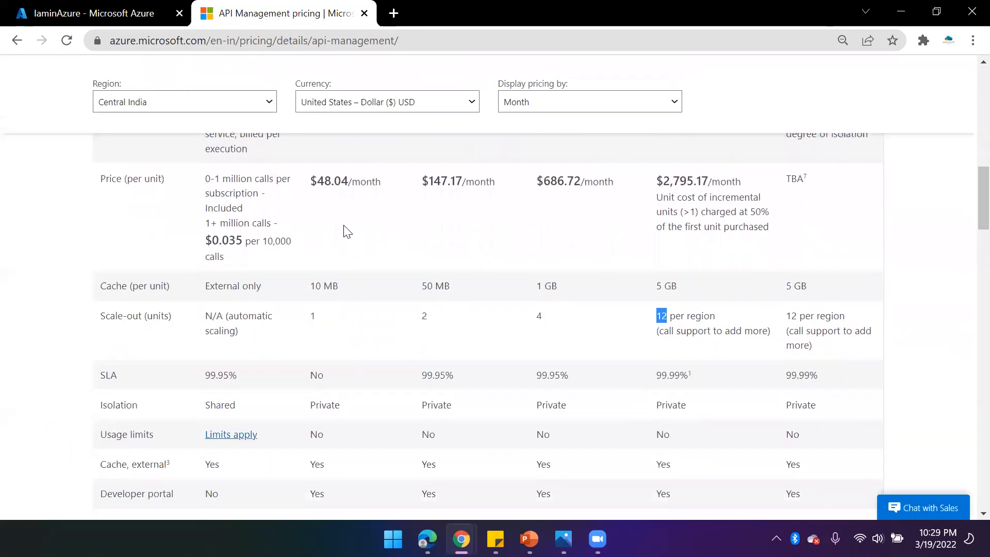
pyautogui.scroll(1, 347, 231)
# - Return to the Azure portal tab and try to open Overview, cancelling the unsaved-edits prompt
pyautogui.click(96, 14)
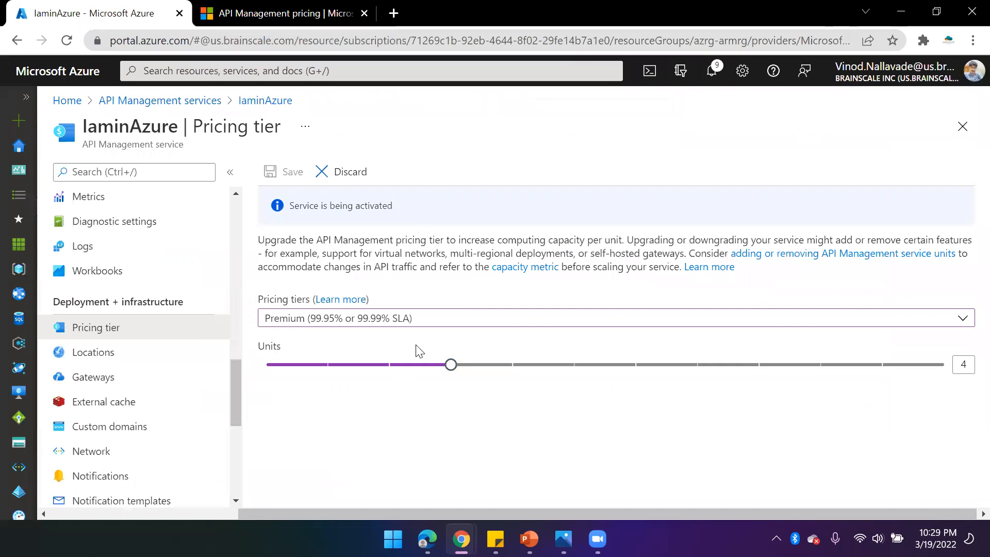
pyautogui.scroll(15, 139, 258)
pyautogui.click(103, 203)
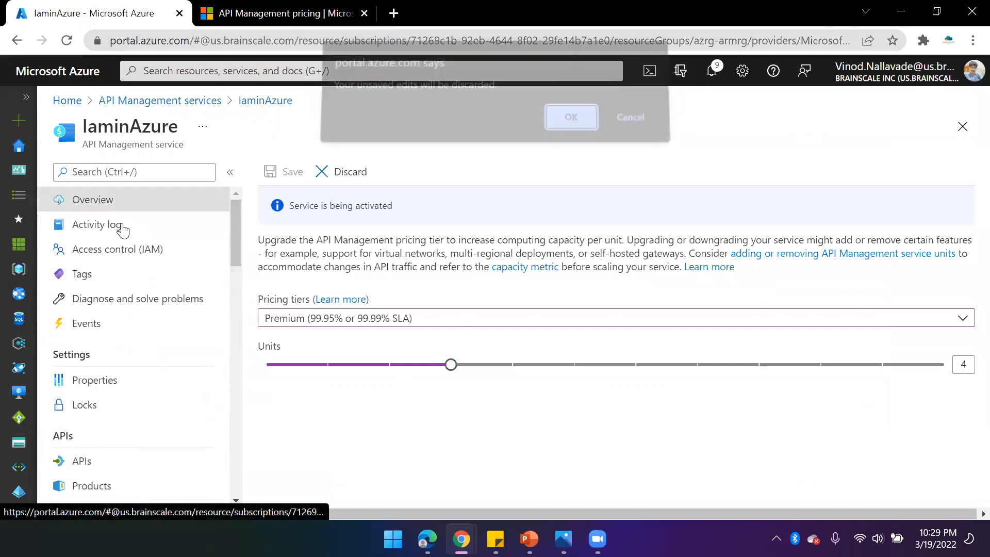
pyautogui.click(634, 124)
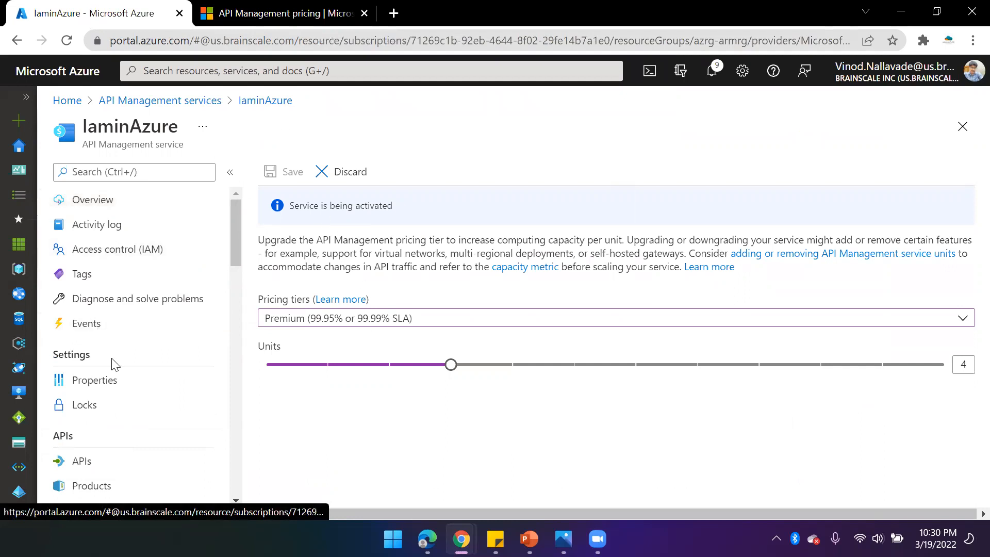
# - Discard the unsaved pricing tier changes and open the External cache page
pyautogui.scroll(-10, 139, 397)
pyautogui.scroll(-6, 166, 433)
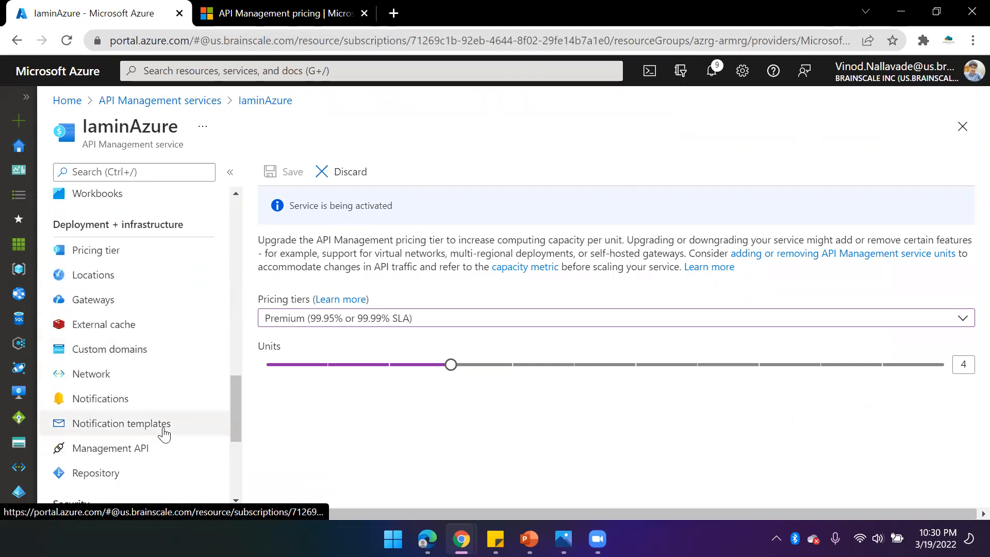
pyautogui.scroll(-3, 164, 433)
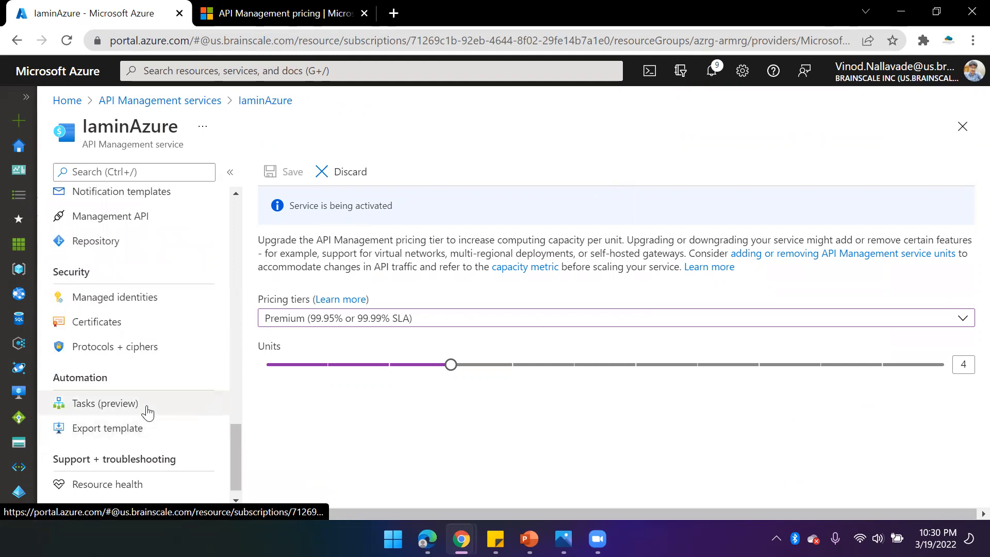
pyautogui.scroll(3, 154, 402)
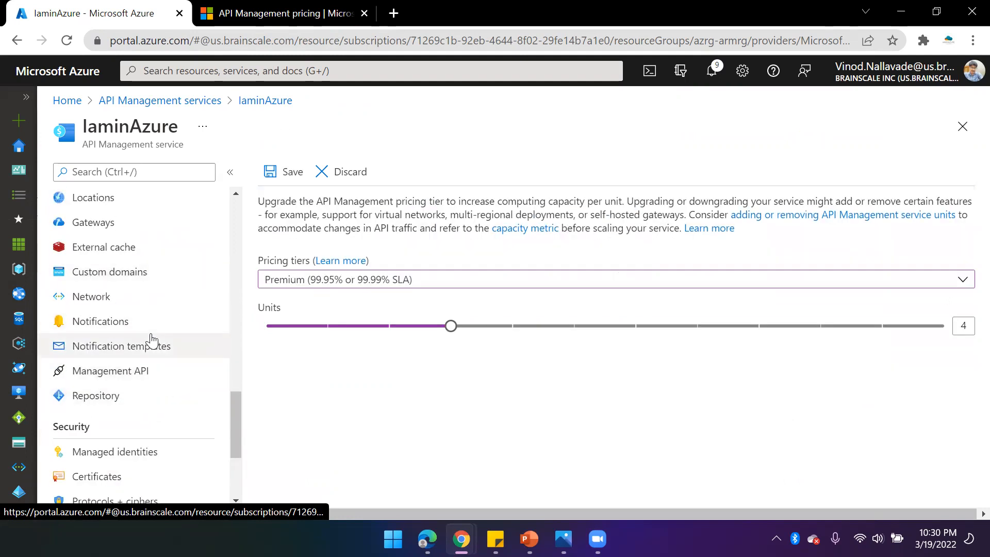
pyautogui.click(103, 251)
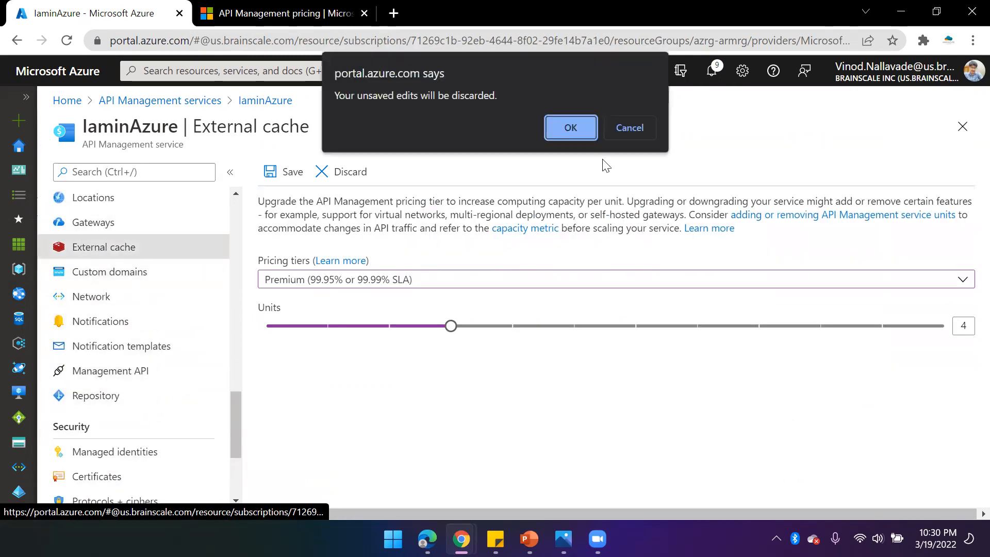
pyautogui.click(627, 126)
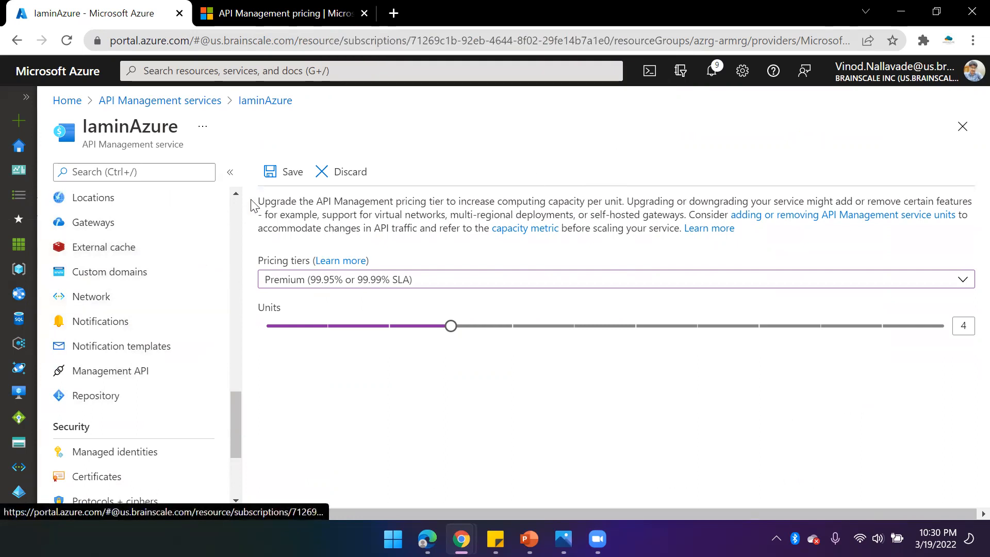
pyautogui.click(334, 171)
pyautogui.click(109, 251)
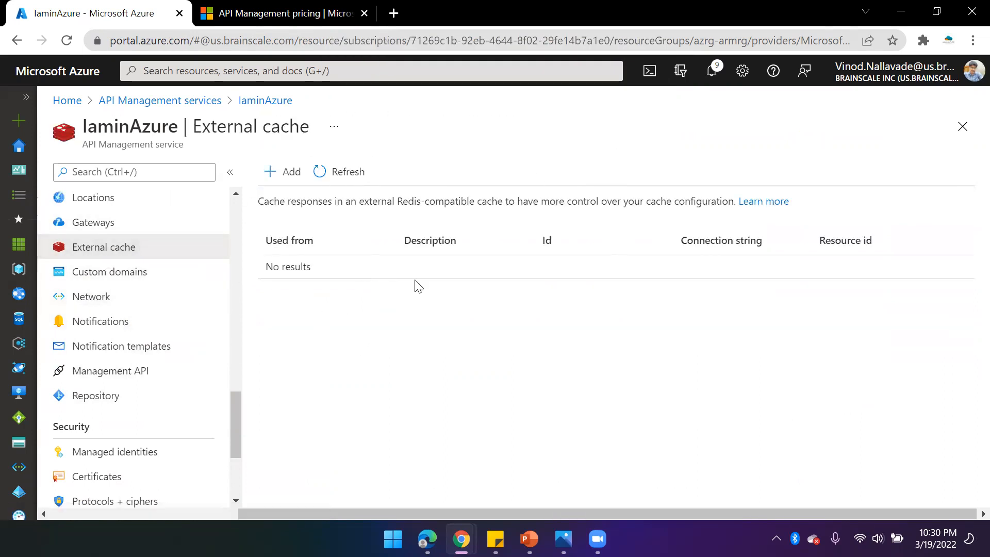
# - Open and close the external cache Add form, then open the Custom domains page
pyautogui.click(283, 173)
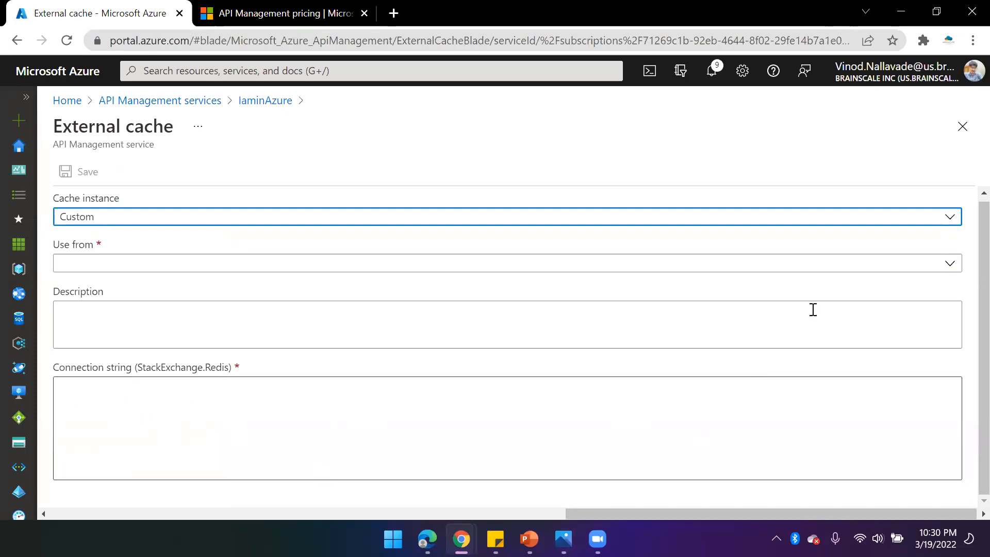
pyautogui.click(968, 132)
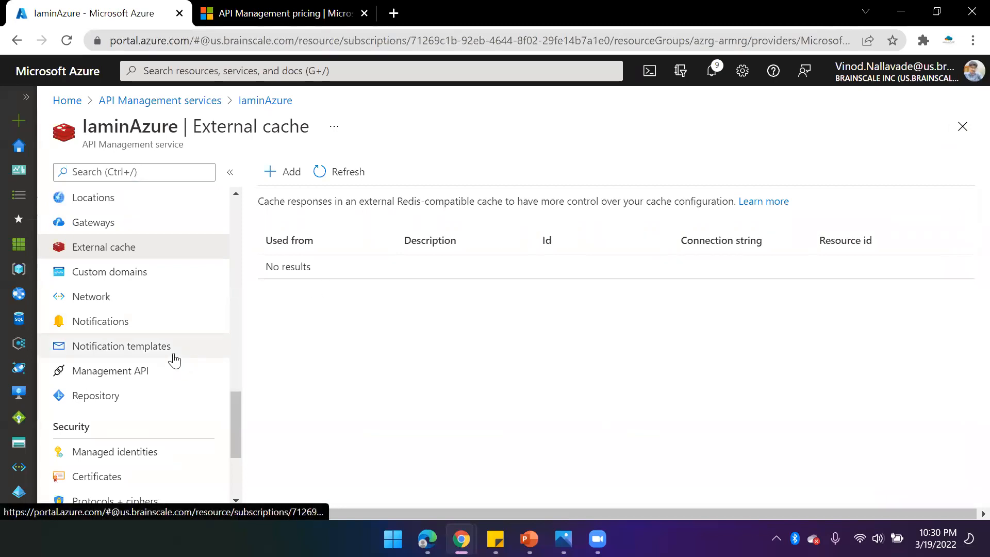
pyautogui.click(110, 271)
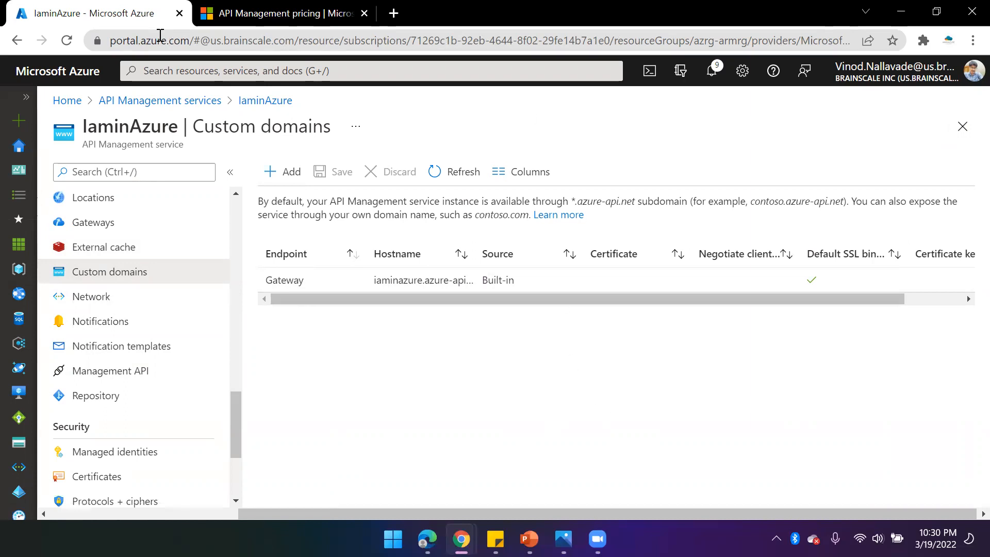
# - Return to the instance's Overview page and scroll through its essentials and properties
pyautogui.scroll(10, 172, 218)
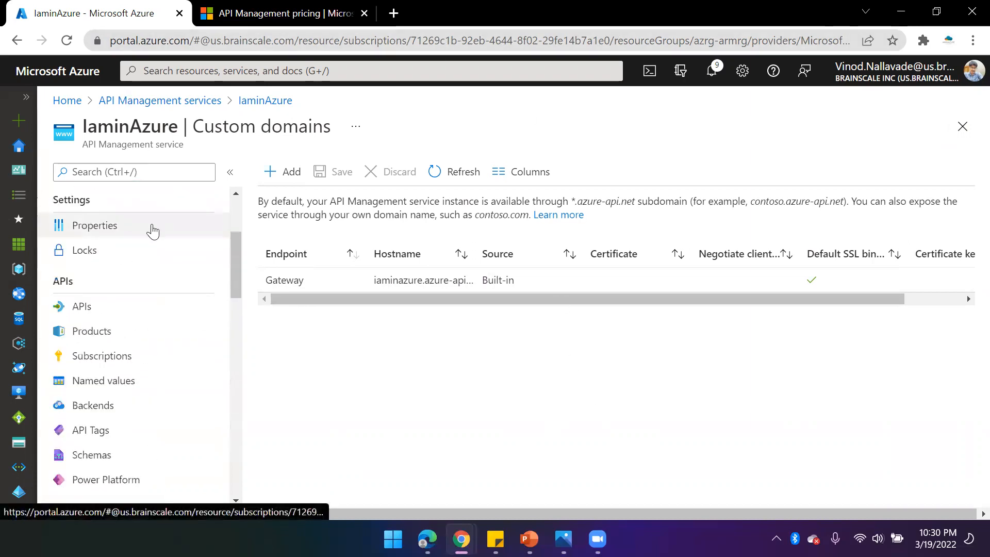
pyautogui.scroll(3, 153, 232)
pyautogui.click(78, 205)
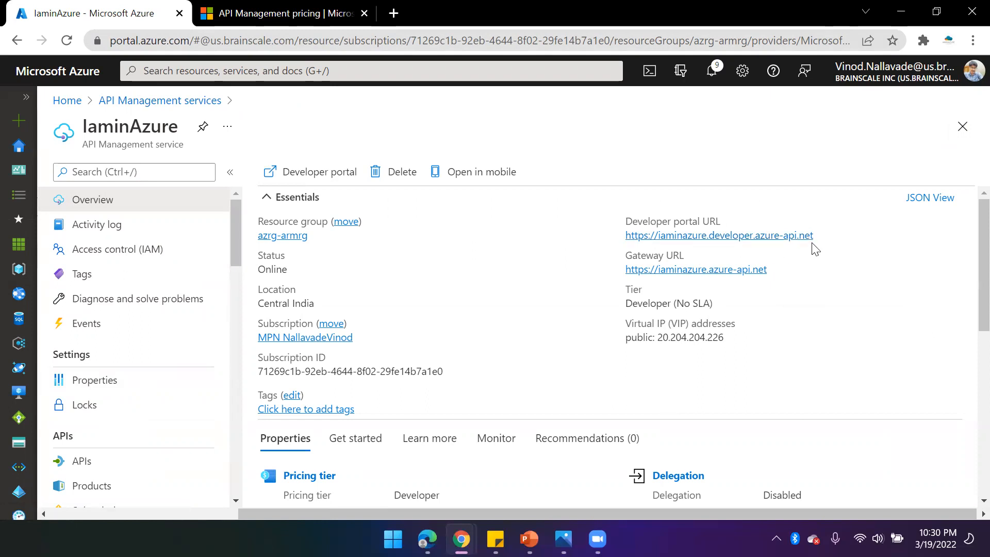
pyautogui.scroll(-5, 170, 415)
pyautogui.scroll(-10, 170, 415)
pyautogui.scroll(5, 170, 356)
pyautogui.scroll(10, 168, 351)
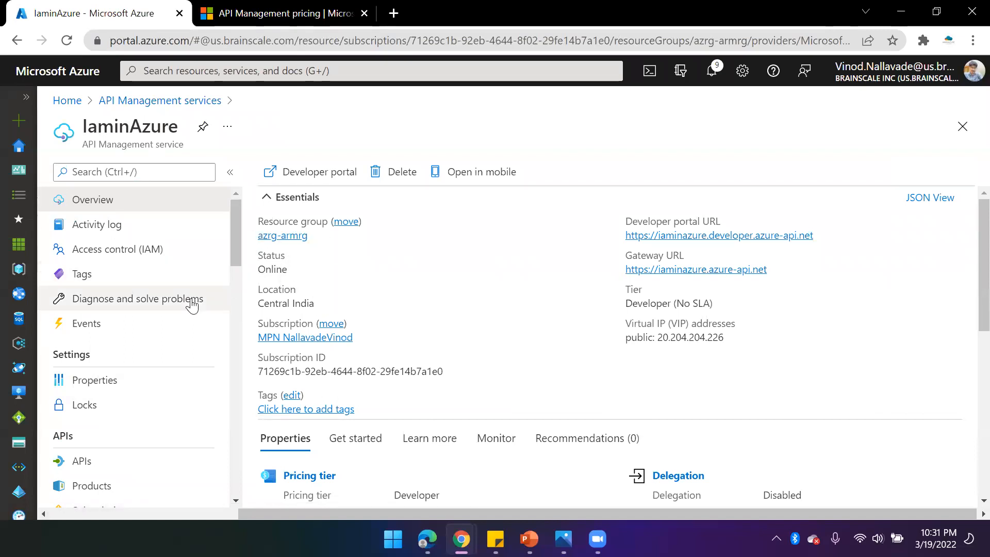
# - Open the instance's Products page and then its Subscriptions page
pyautogui.scroll(-3, 184, 355)
pyautogui.click(99, 331)
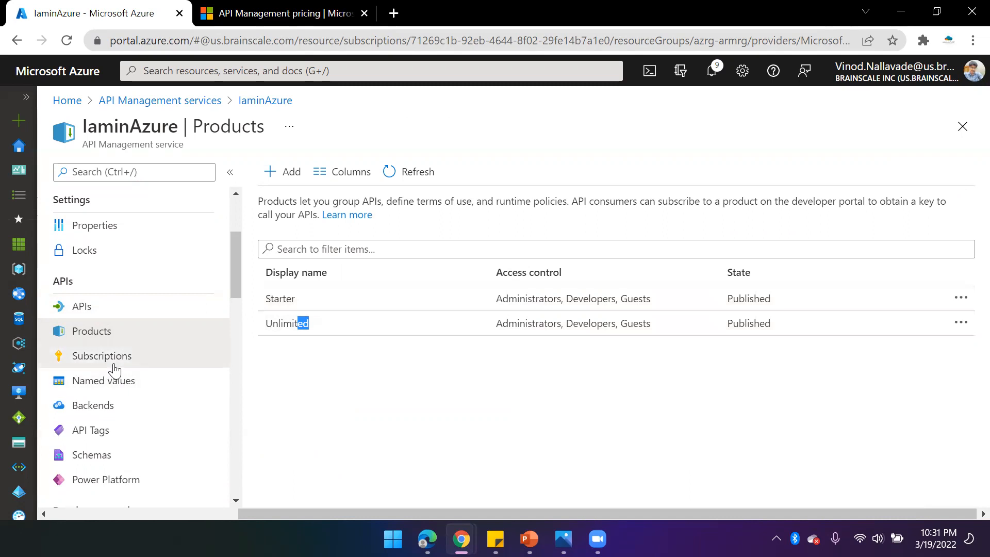
pyautogui.click(93, 360)
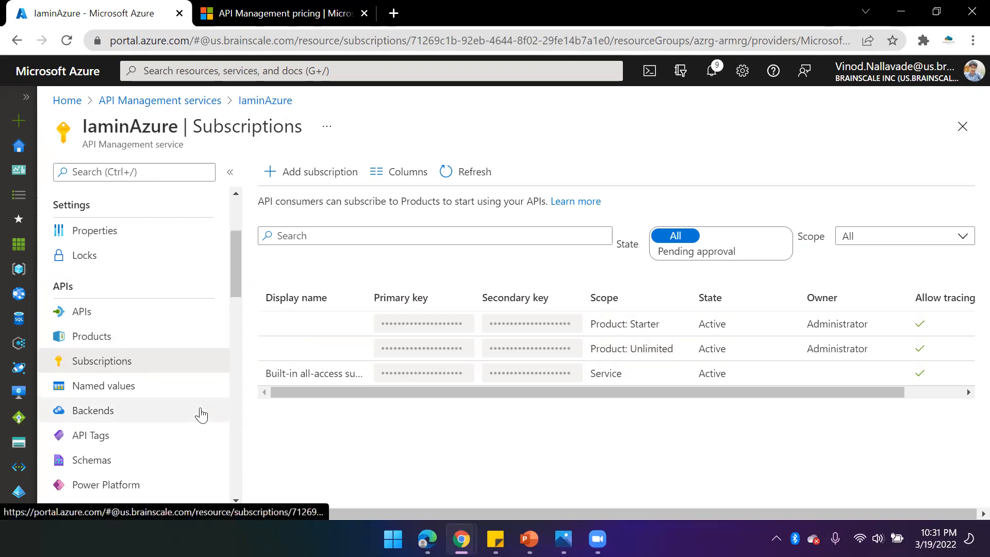
# - Return to the instance's Overview page
pyautogui.scroll(3, 199, 411)
pyautogui.scroll(-3, 154, 435)
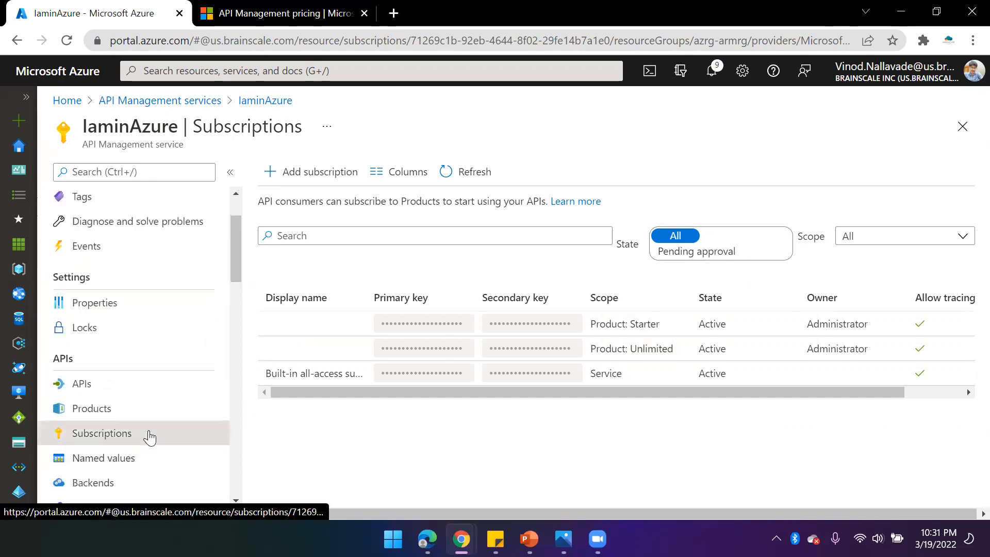
pyautogui.scroll(2, 155, 402)
pyautogui.scroll(1, 196, 397)
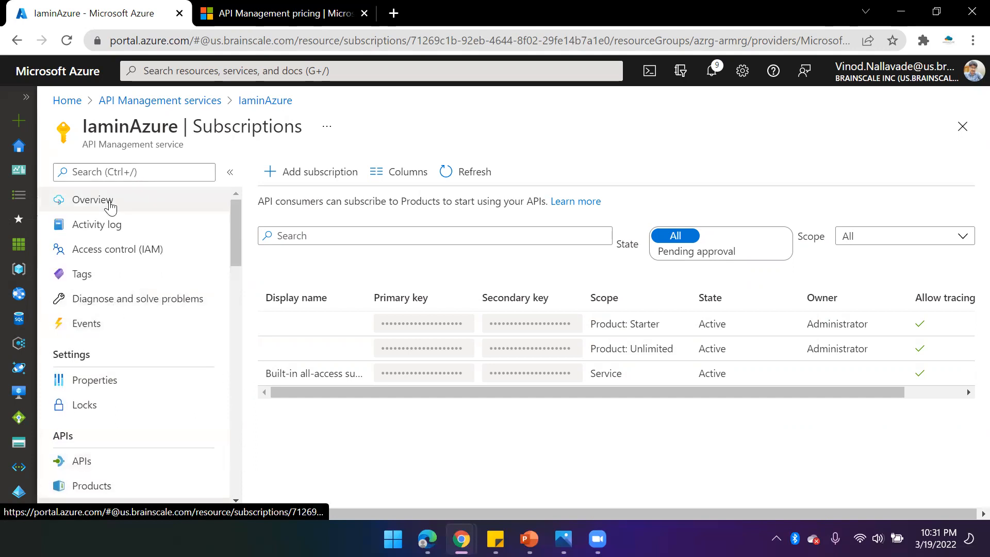
pyautogui.click(79, 201)
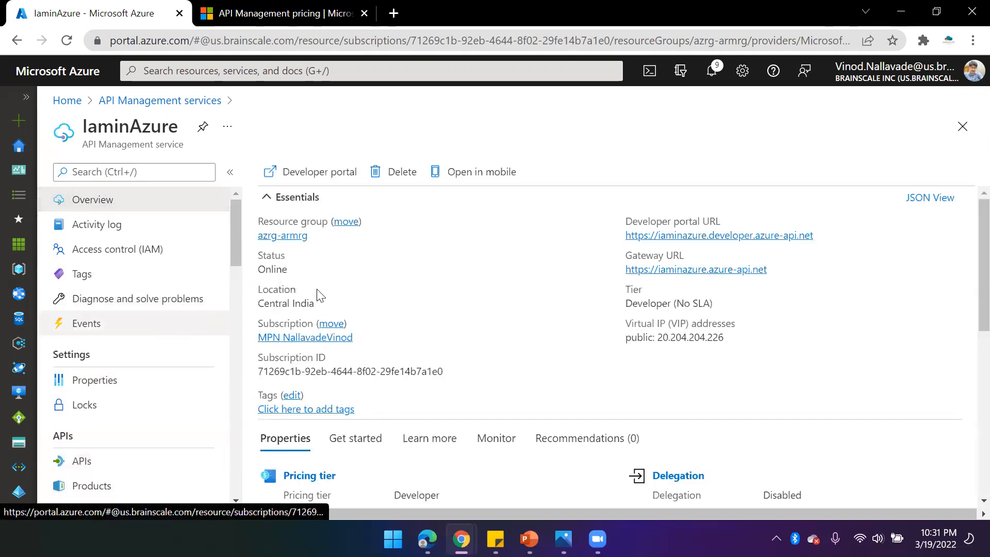
# - Open the instance's APIs page and select the Echo API
pyautogui.scroll(-1, 490, 334)
pyautogui.scroll(-2, 490, 335)
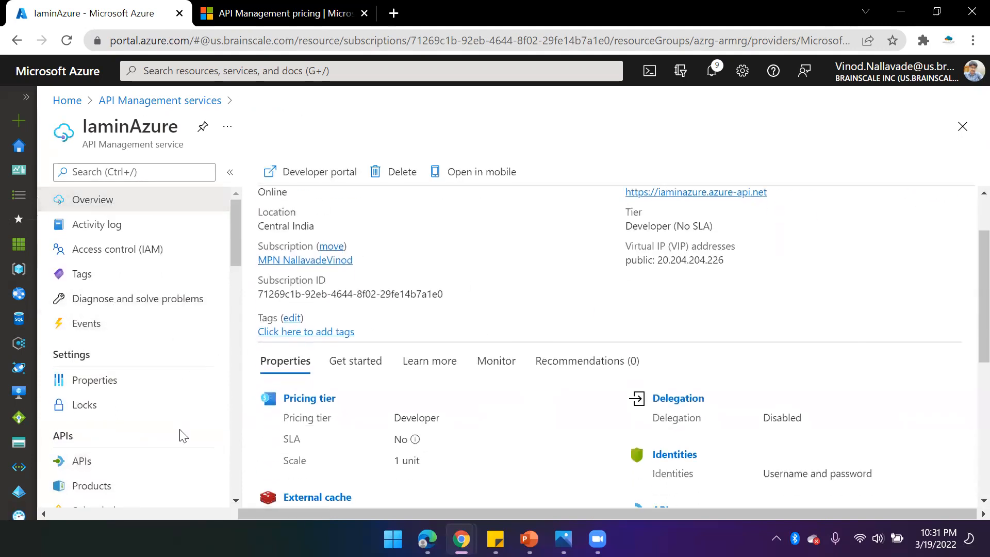
pyautogui.scroll(-3, 181, 431)
pyautogui.click(75, 392)
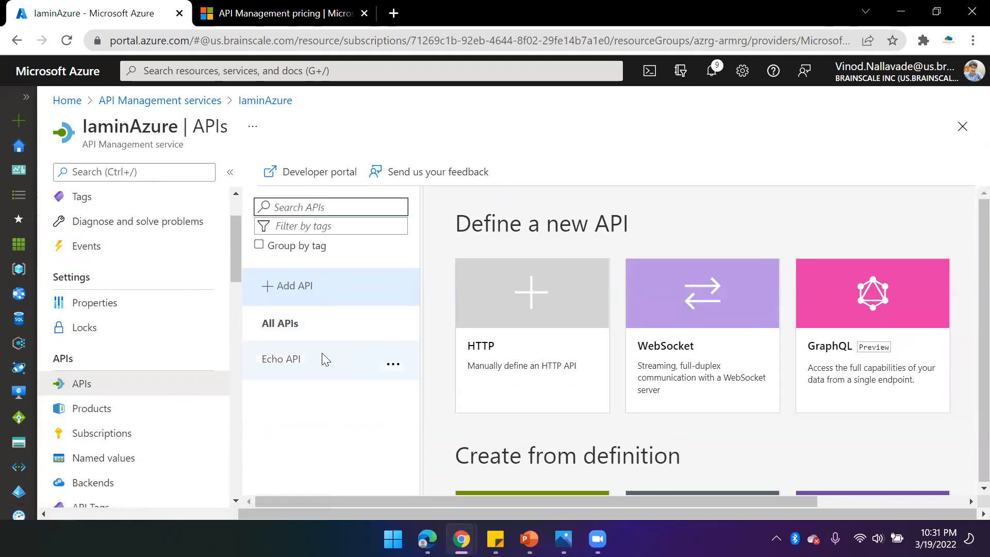
pyautogui.click(275, 366)
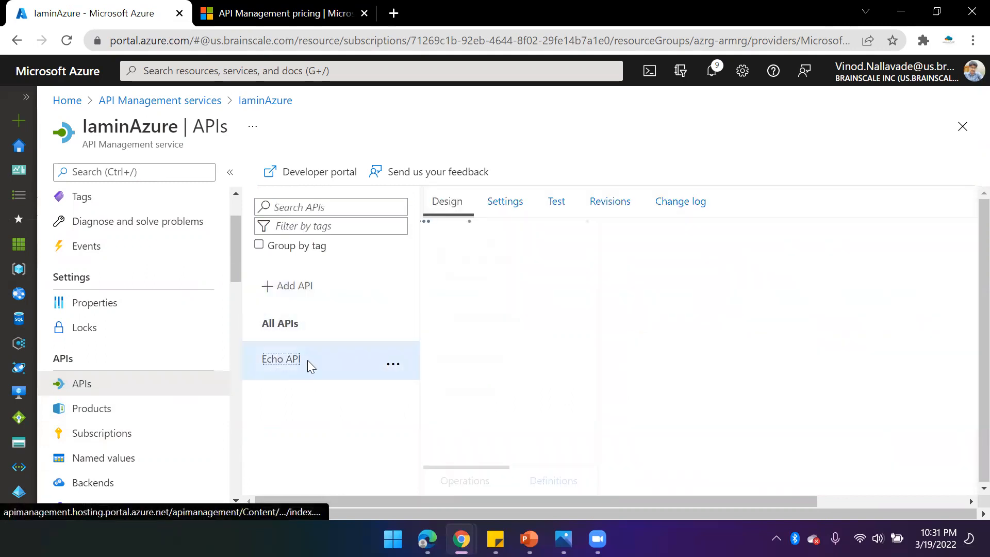
# - Collapse the service menu and open the Echo API's Modify Resource operation to view its frontend design
pyautogui.click(228, 174)
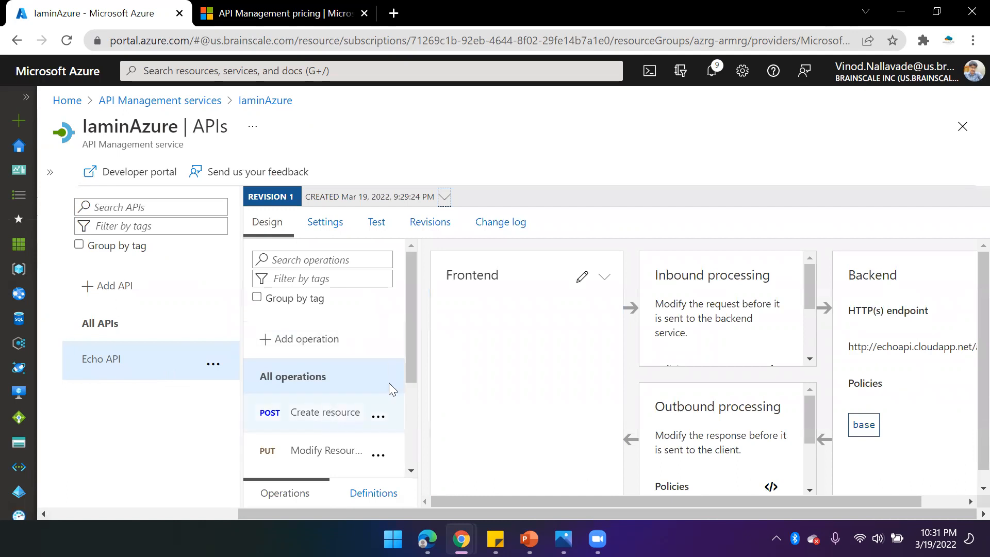
pyautogui.moveTo(412, 333); pyautogui.dragTo(267, 287)
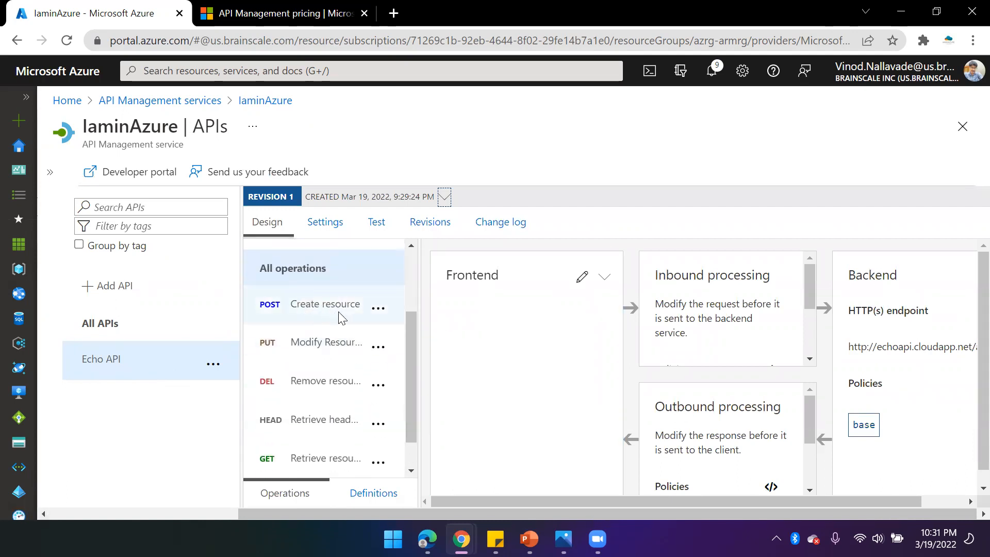
pyautogui.click(324, 308)
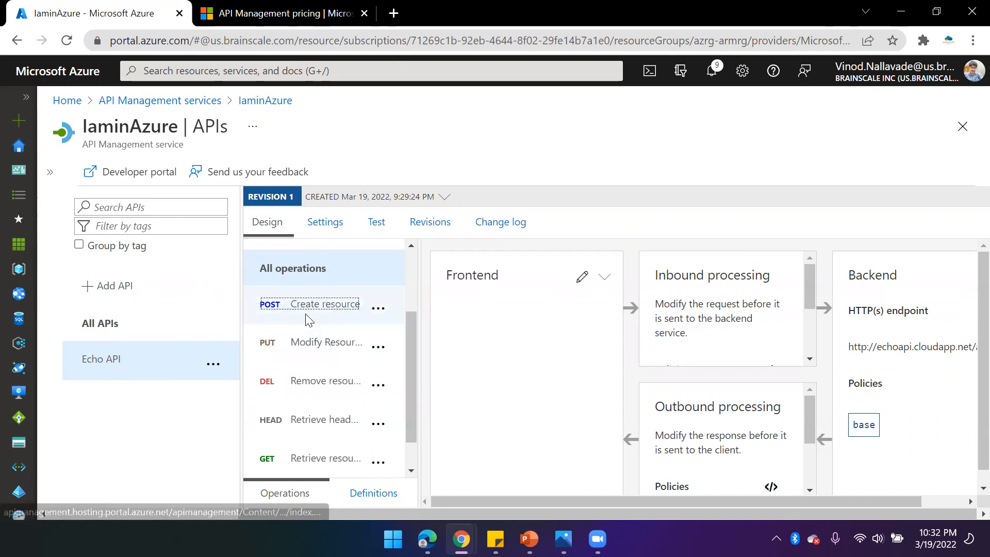
pyautogui.click(328, 352)
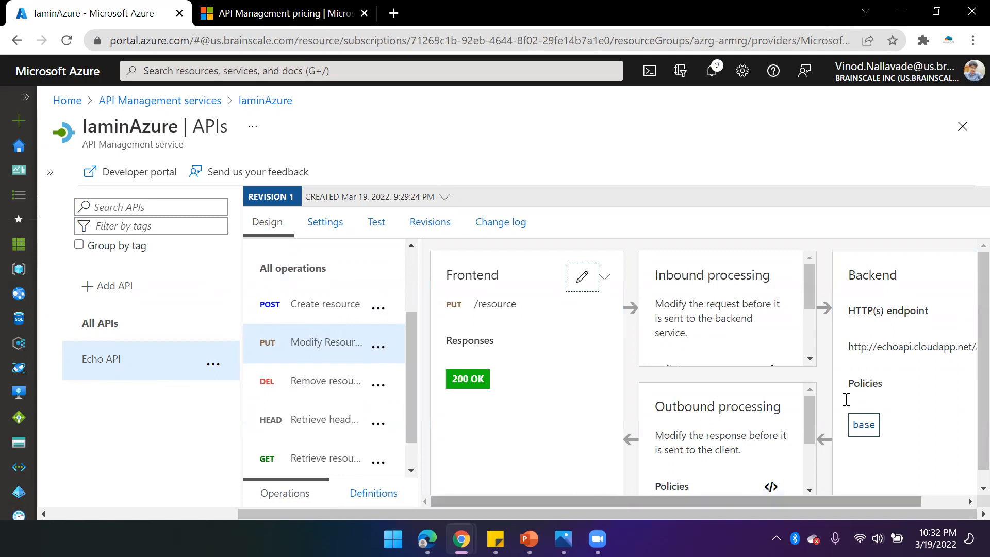
pyautogui.moveTo(845, 501); pyautogui.dragTo(850, 501)
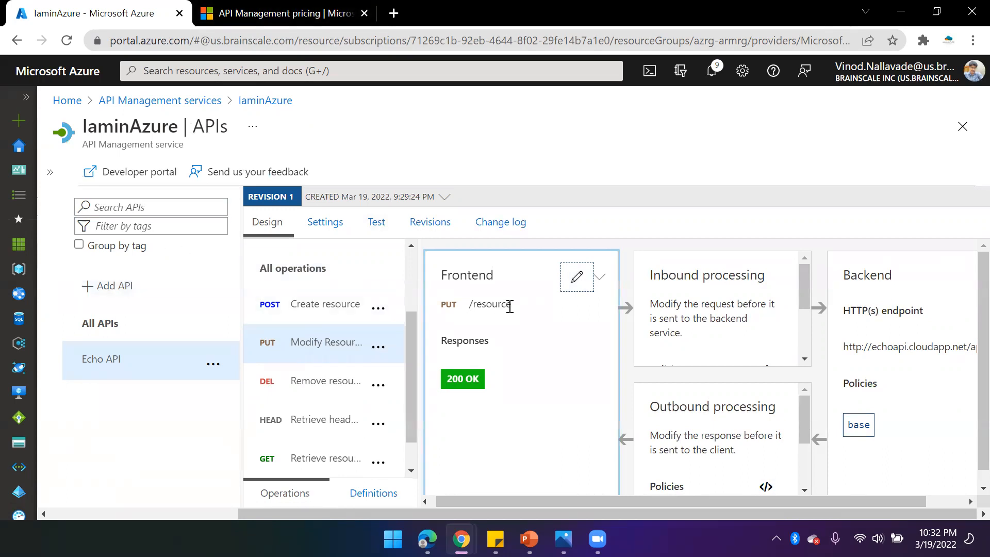
pyautogui.moveTo(470, 309); pyautogui.dragTo(522, 311)
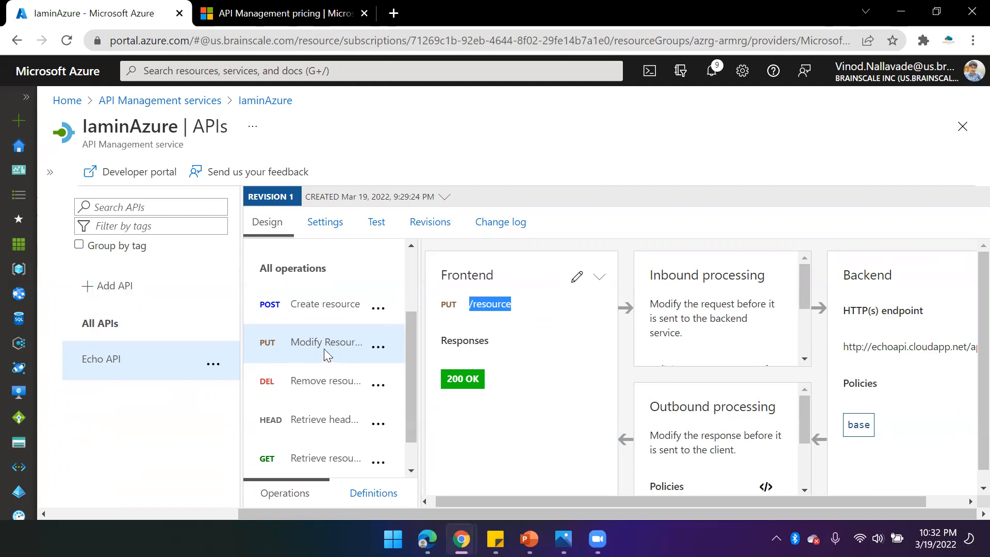
# - Open the inbound policy code editor for Modify Resource and show the policy snippets
pyautogui.scroll(-2, 739, 339)
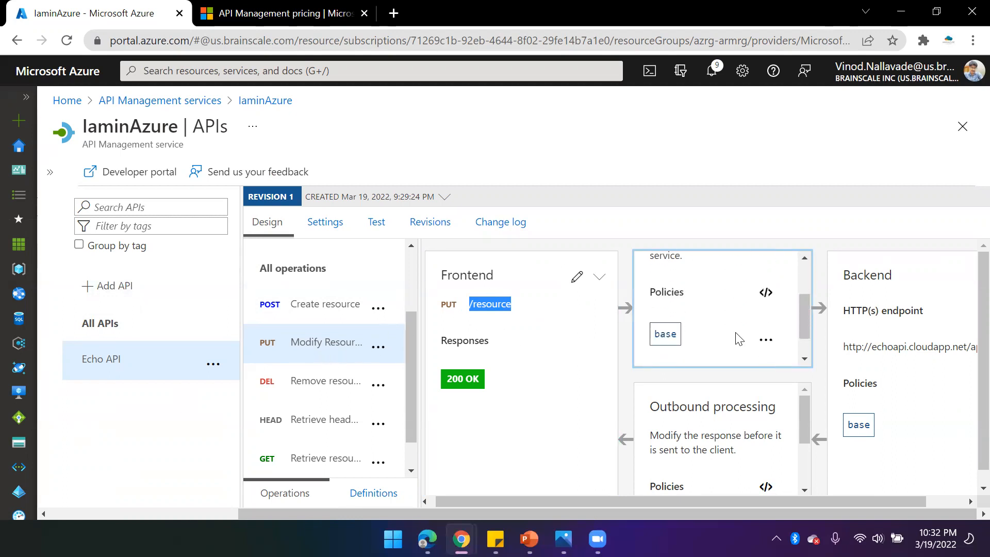
pyautogui.click(765, 292)
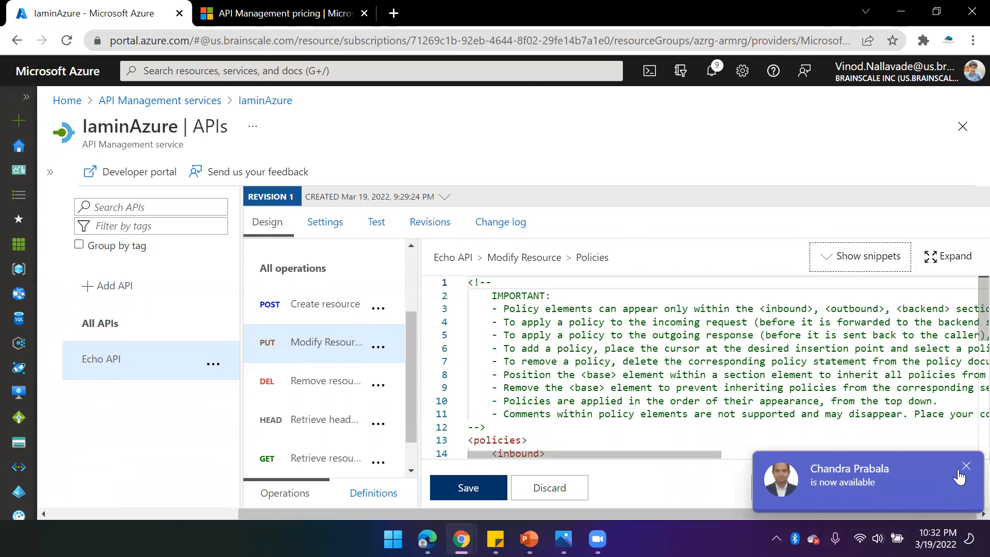
pyautogui.click(962, 469)
pyautogui.click(860, 256)
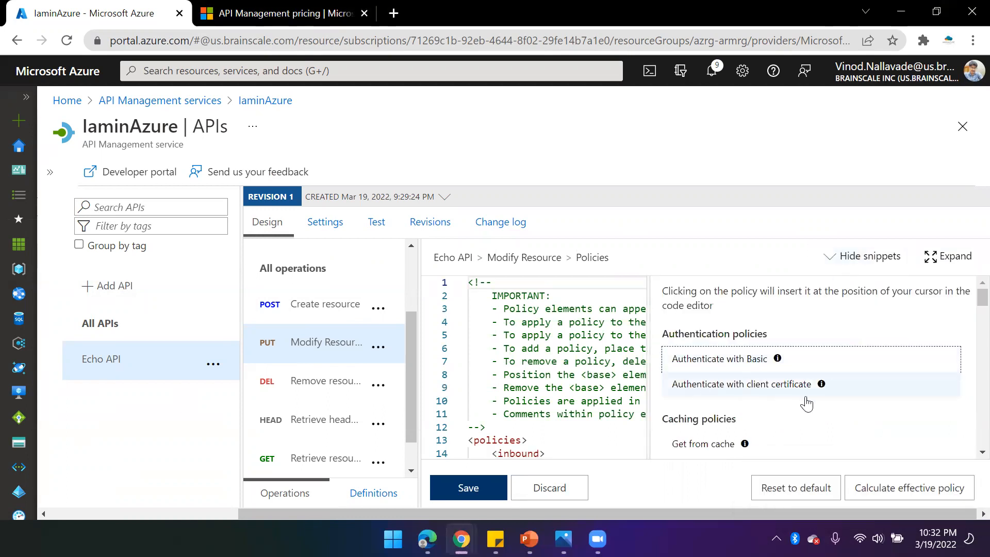
# - Scroll through the policy snippet categories to review the available policies
pyautogui.scroll(-2, 807, 404)
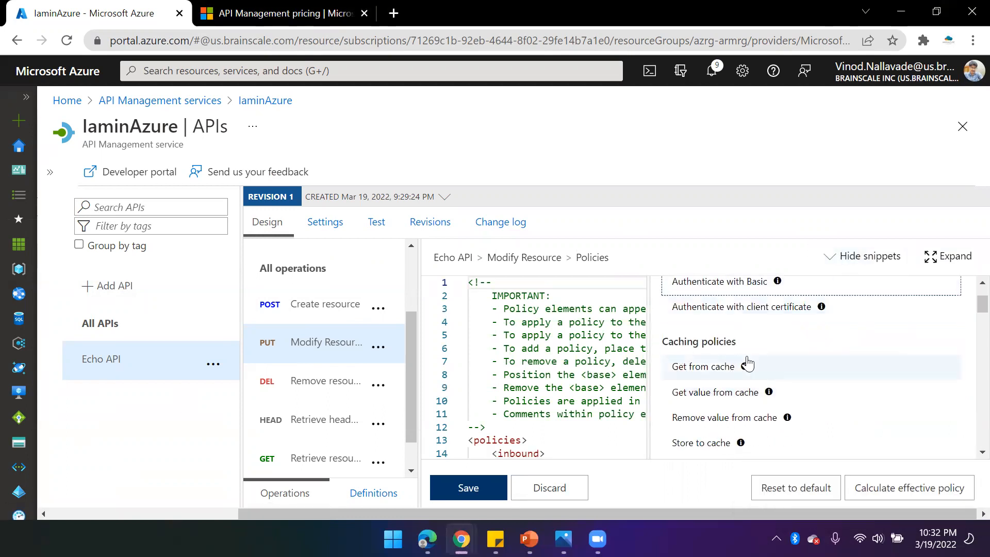
pyautogui.scroll(-4, 747, 364)
pyautogui.moveTo(763, 373)
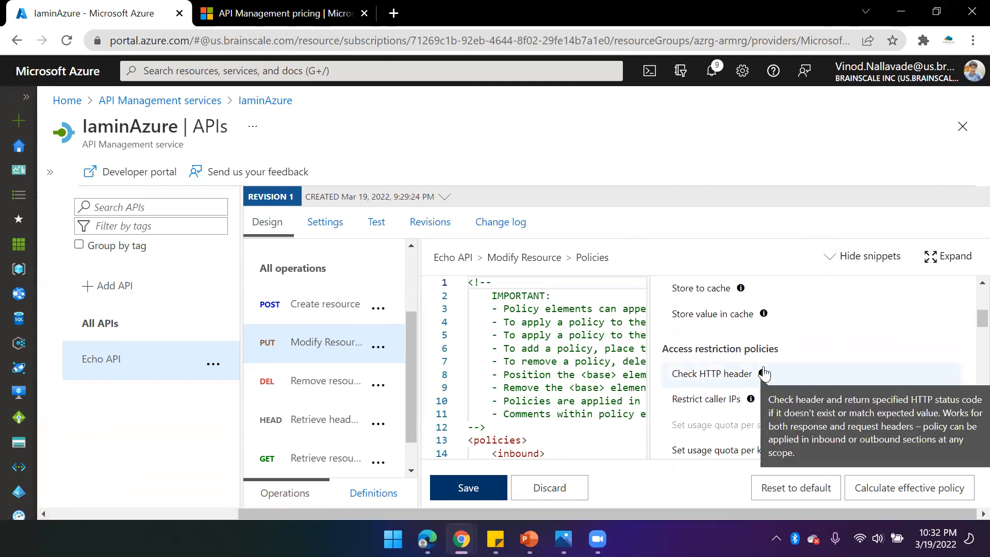
pyautogui.scroll(-3, 777, 402)
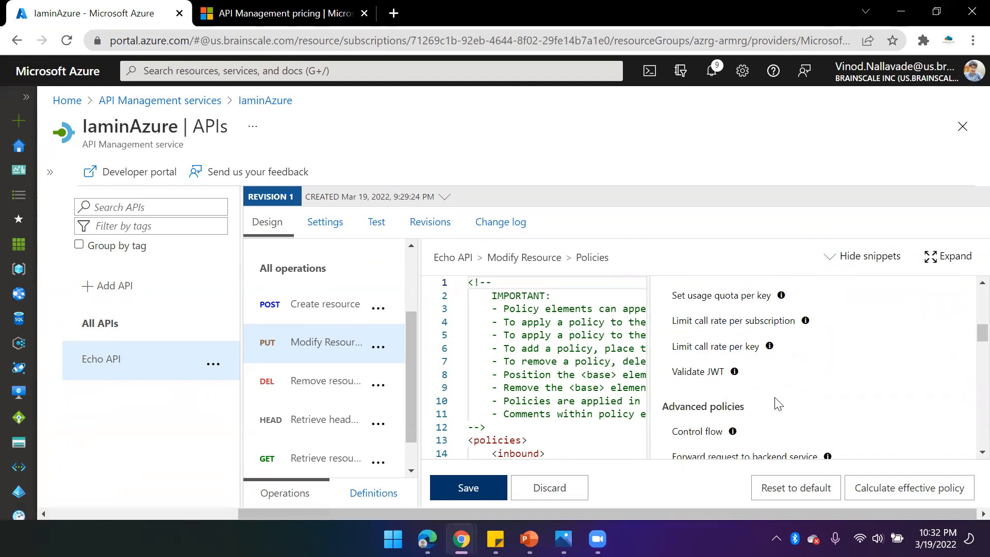
pyautogui.scroll(-6, 747, 397)
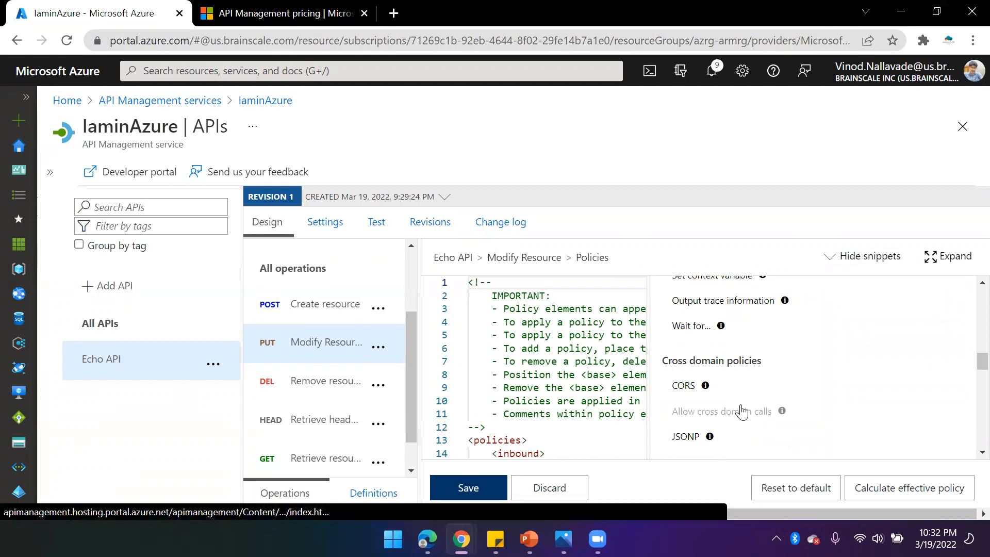
pyautogui.scroll(-5, 737, 407)
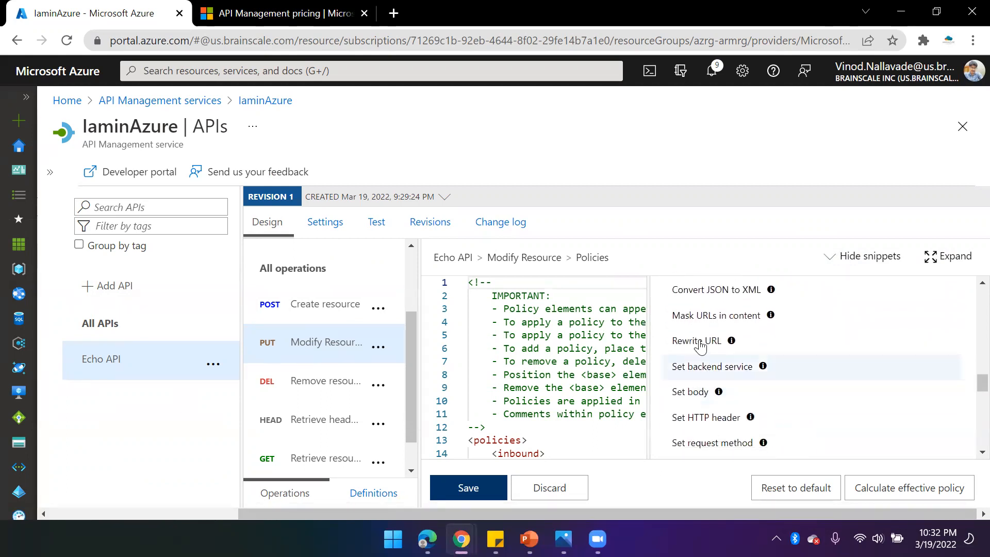
pyautogui.scroll(2, 700, 347)
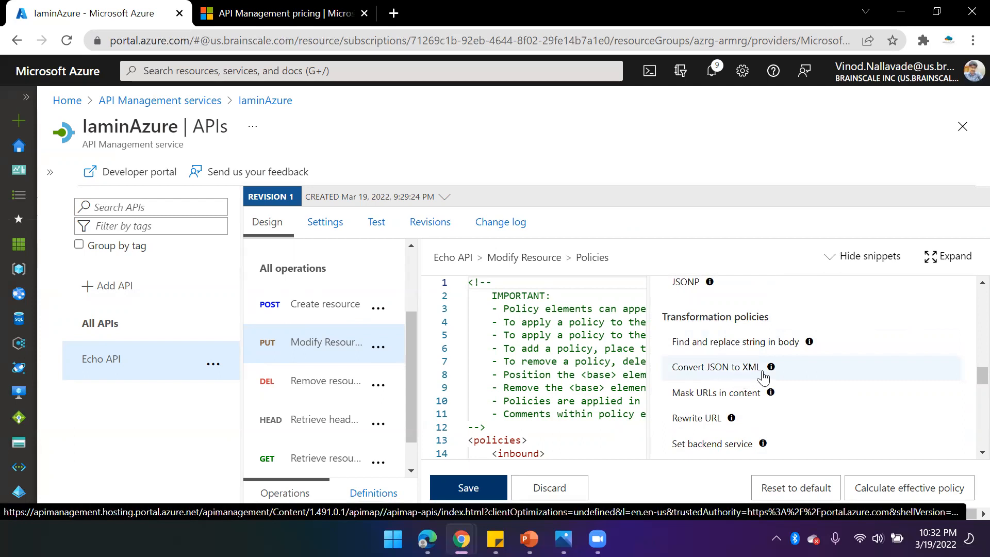
pyautogui.scroll(-8, 748, 381)
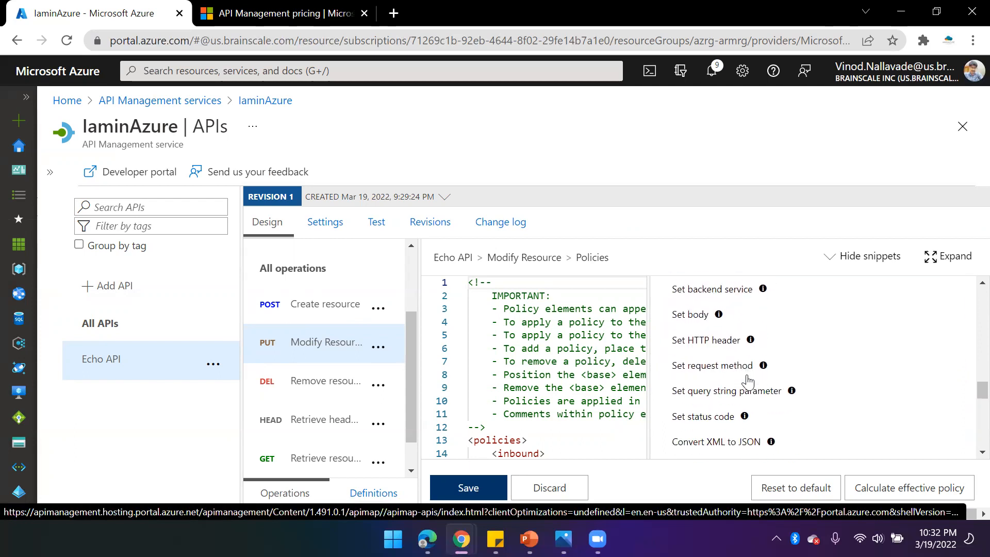
pyautogui.scroll(-10, 747, 381)
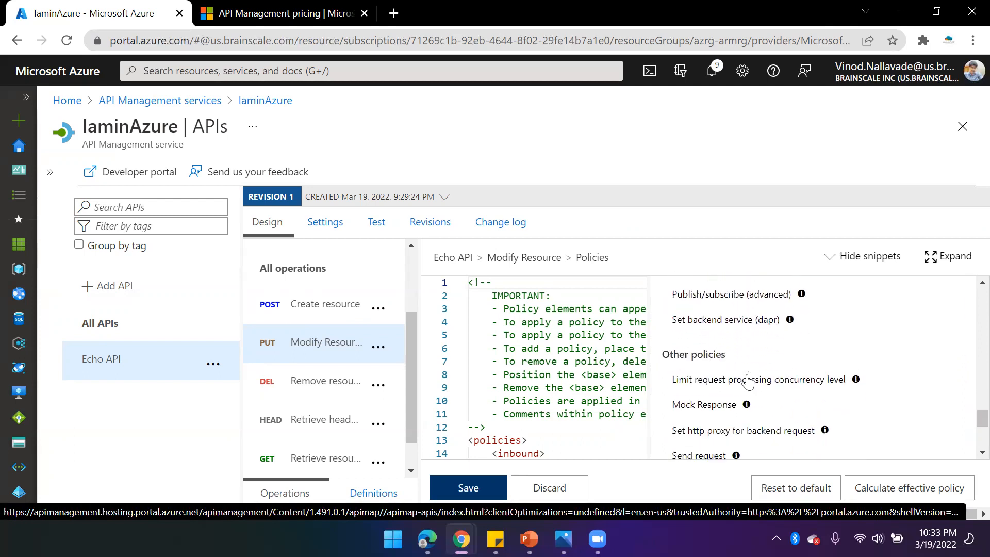
pyautogui.scroll(15, 744, 396)
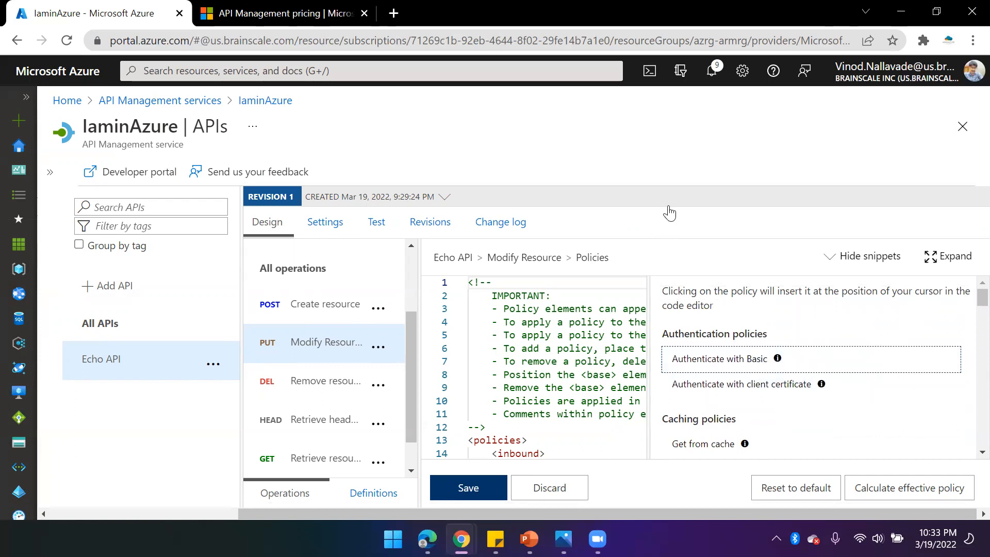
# - Switch to the Test tab and select the Retrieve resource (cached) operation
pyautogui.click(377, 226)
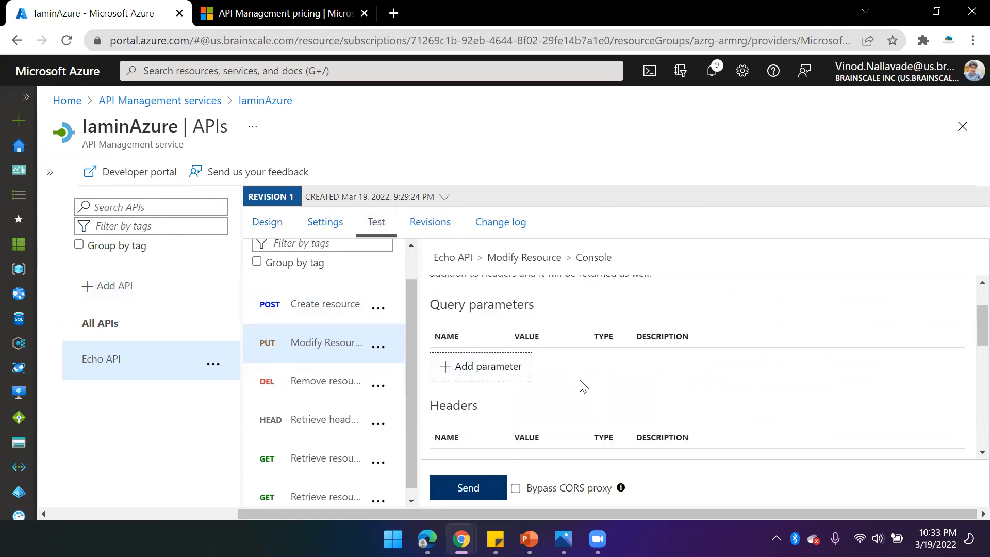
pyautogui.scroll(-6, 582, 387)
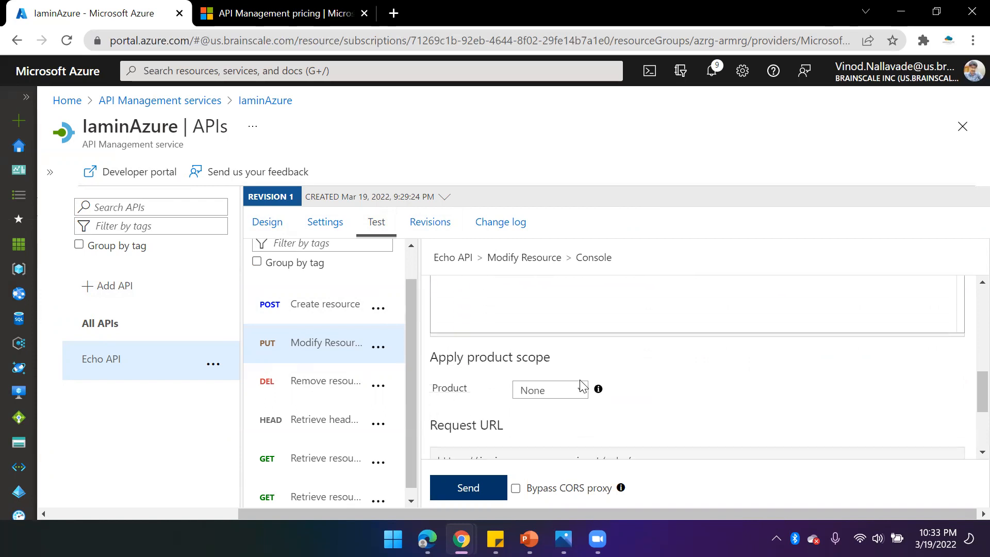
pyautogui.scroll(3, 582, 387)
pyautogui.click(322, 495)
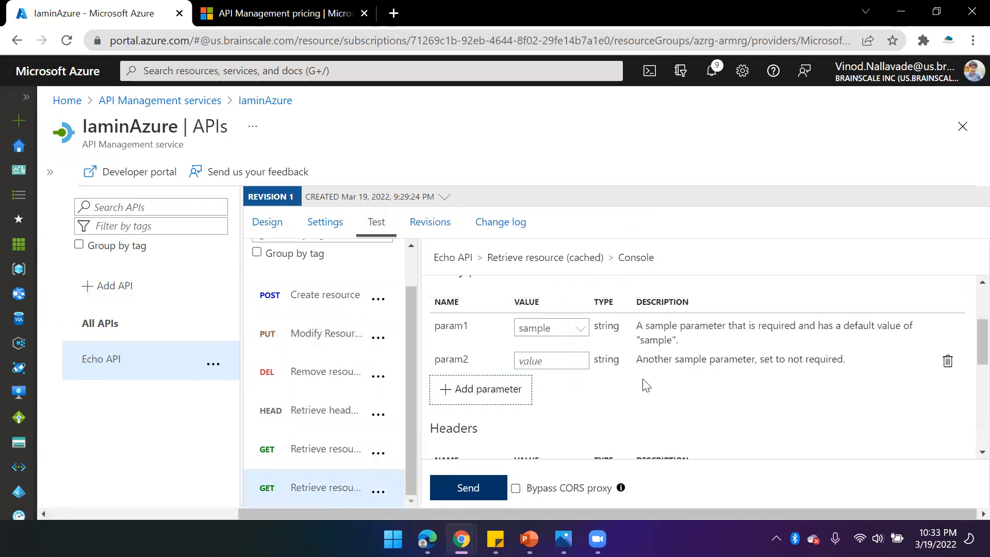
# - Review the Retrieve resource (cached) request details and send the test request
pyautogui.scroll(3, 646, 385)
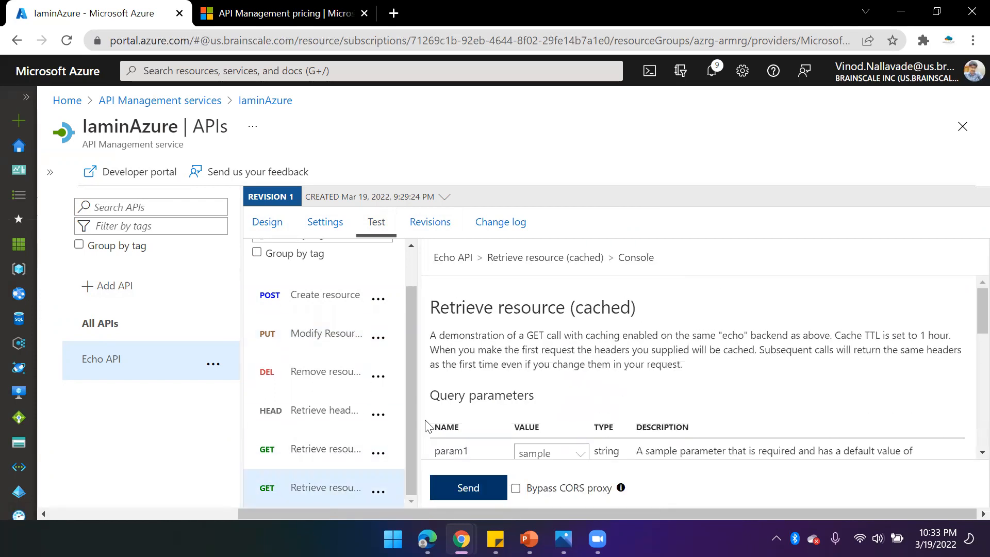
pyautogui.doubleClick(596, 311)
pyautogui.scroll(-2, 642, 337)
pyautogui.scroll(-6, 596, 379)
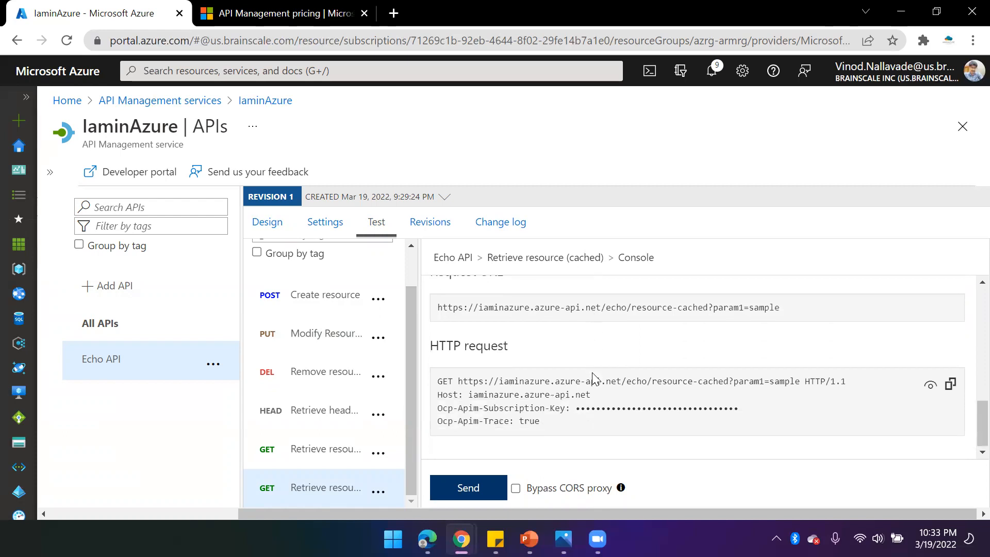
pyautogui.click(468, 488)
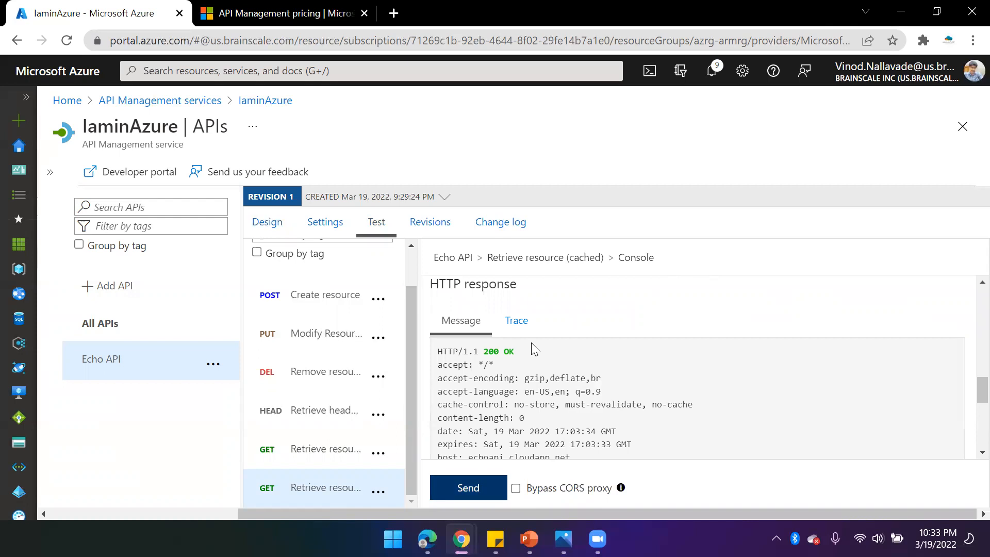
# - Examine the HTTP response message and widen the operations list pane
pyautogui.moveTo(534, 351); pyautogui.dragTo(434, 353)
pyautogui.scroll(-5, 600, 377)
pyautogui.scroll(4, 601, 377)
pyautogui.scroll(10, 601, 377)
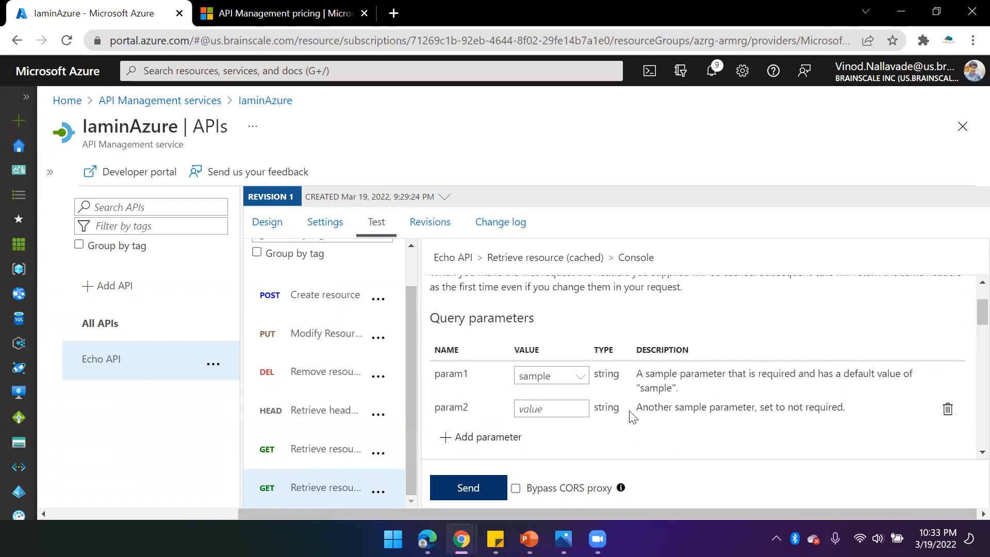
pyautogui.scroll(-10, 656, 436)
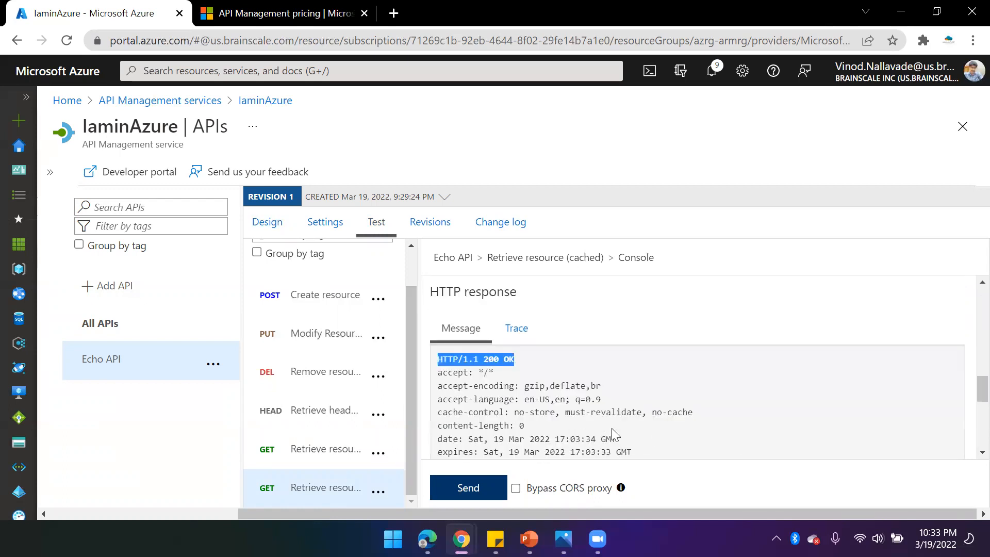
pyautogui.moveTo(420, 430); pyautogui.dragTo(519, 427)
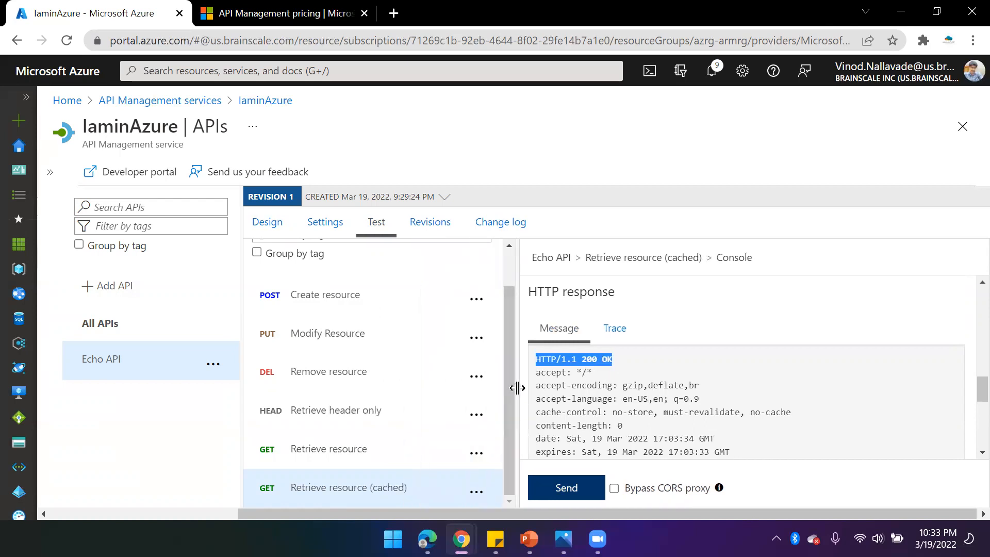
# - Narrow the operations list and read the Retrieve resource (cached) response and description
pyautogui.moveTo(515, 387); pyautogui.dragTo(421, 390)
pyautogui.click(625, 366)
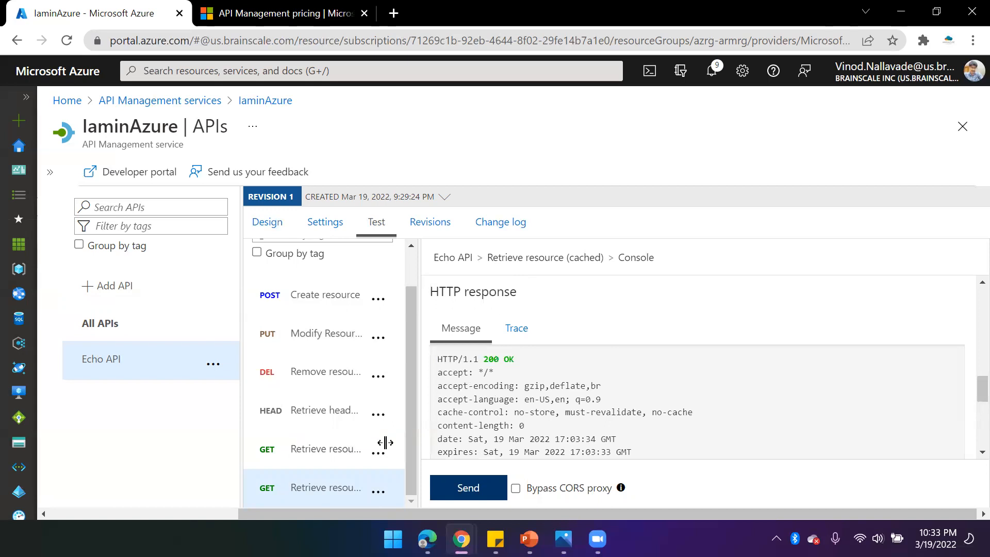
pyautogui.scroll(-2, 556, 394)
pyautogui.scroll(6, 558, 393)
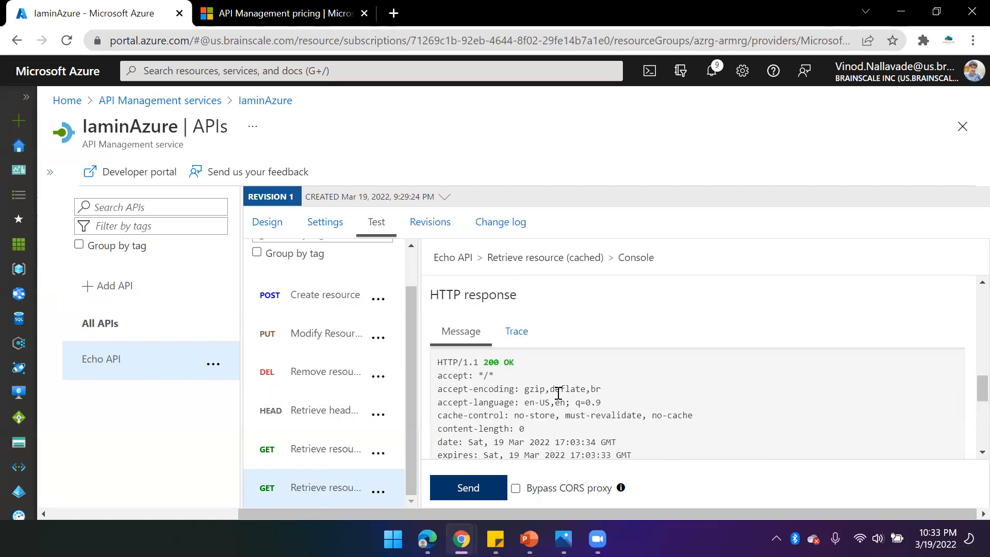
pyautogui.scroll(2, 557, 393)
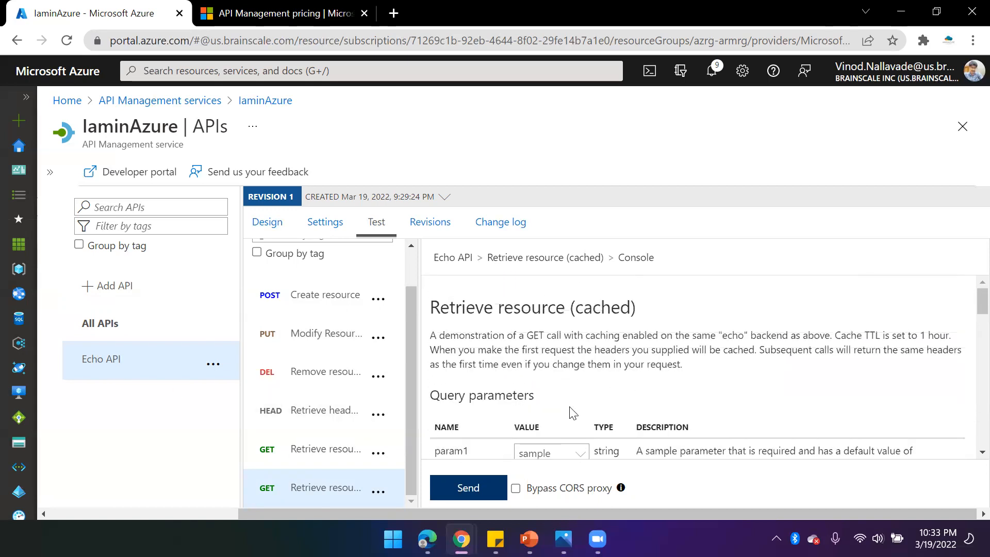
pyautogui.scroll(-2, 572, 413)
pyautogui.scroll(2, 579, 402)
pyautogui.moveTo(716, 336); pyautogui.dragTo(761, 335)
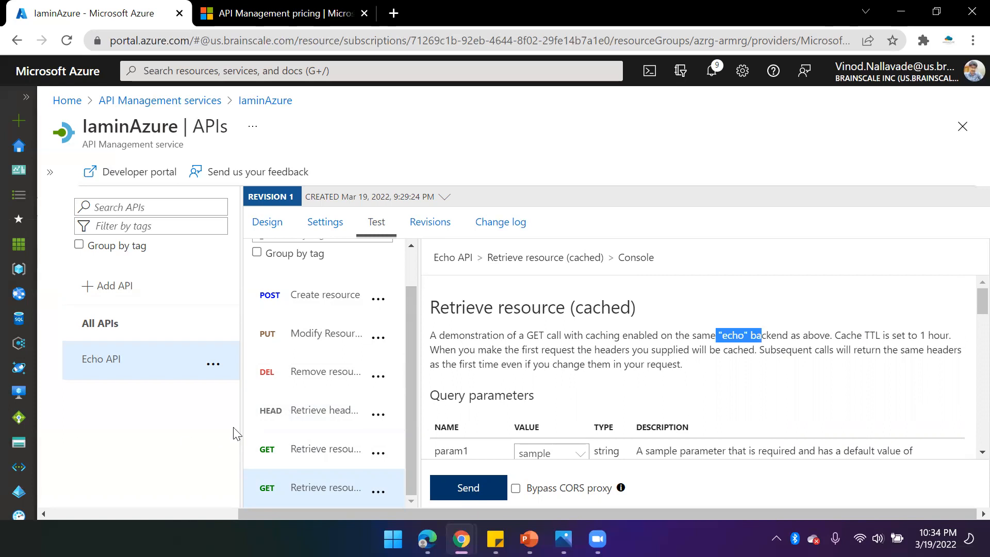
# - Start adding a new API and browse the available definition and Azure resource options
pyautogui.click(102, 287)
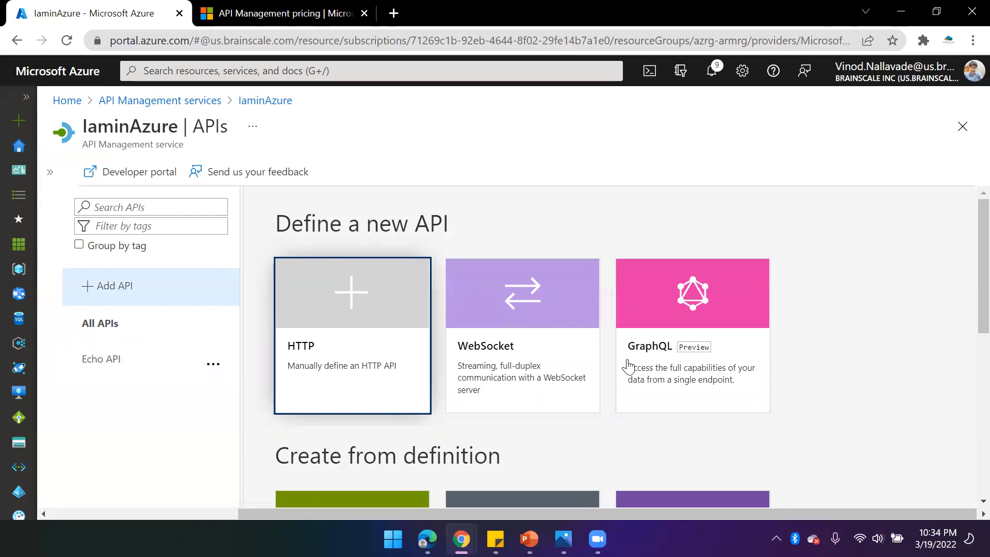
pyautogui.scroll(-1, 965, 342)
pyautogui.moveTo(966, 304); pyautogui.dragTo(966, 364)
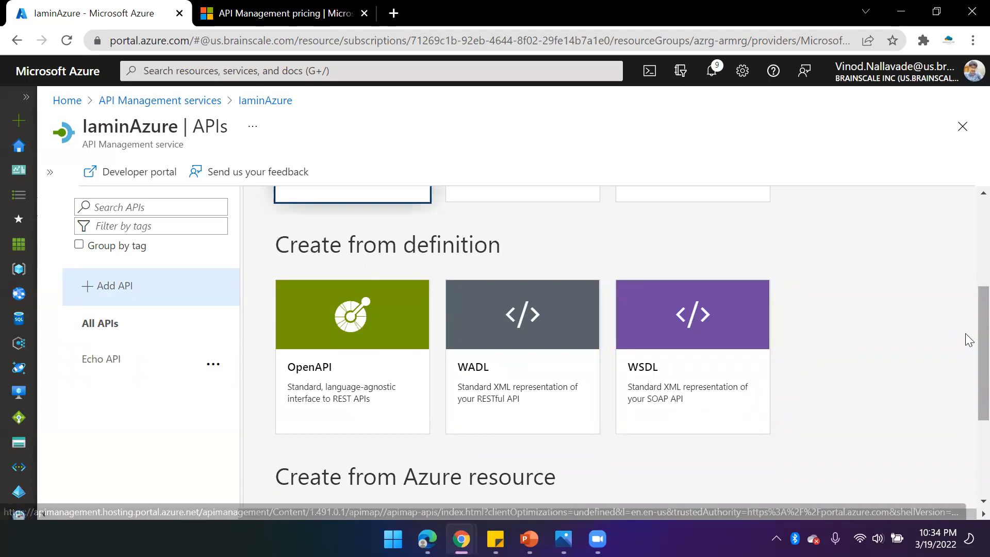
pyautogui.scroll(-1, 968, 343)
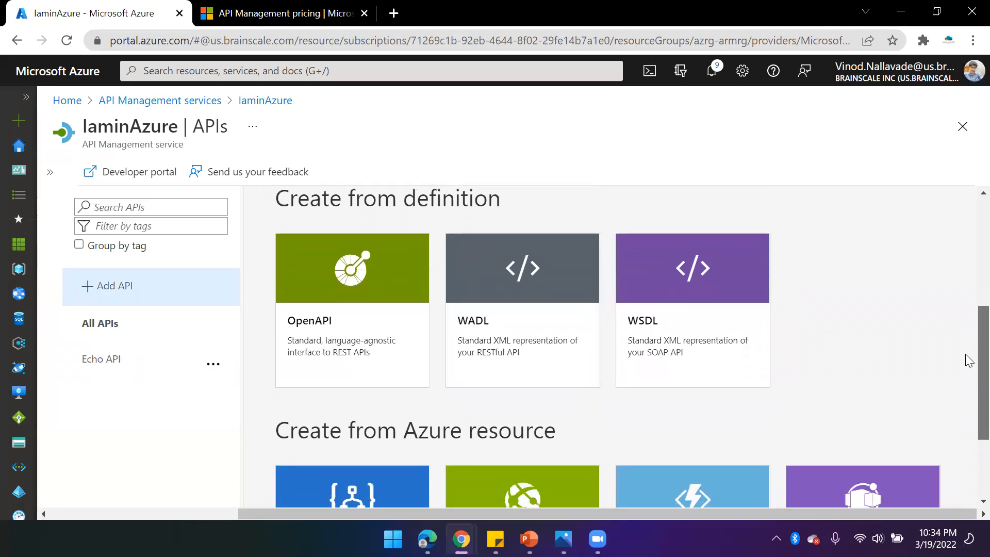
pyautogui.scroll(-2, 968, 365)
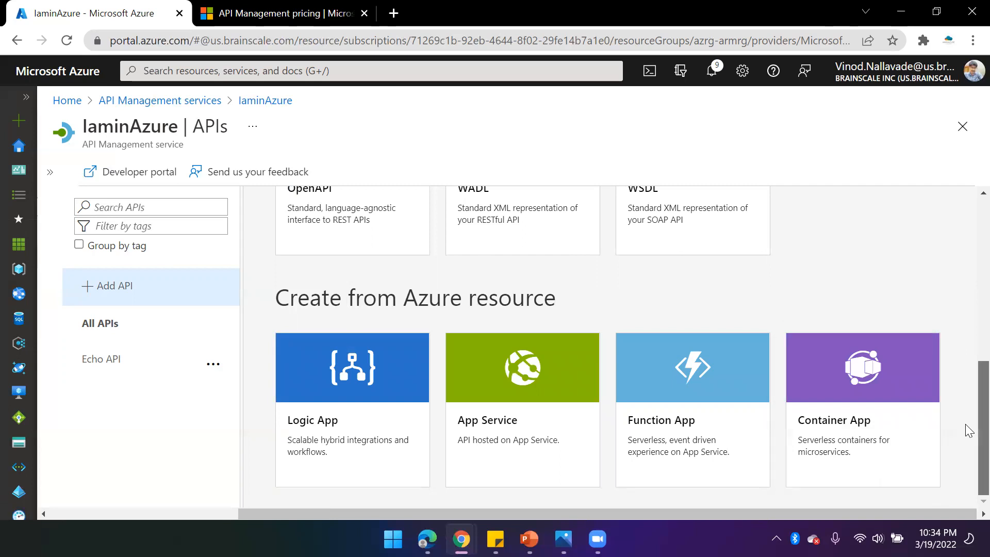
pyautogui.scroll(6, 968, 429)
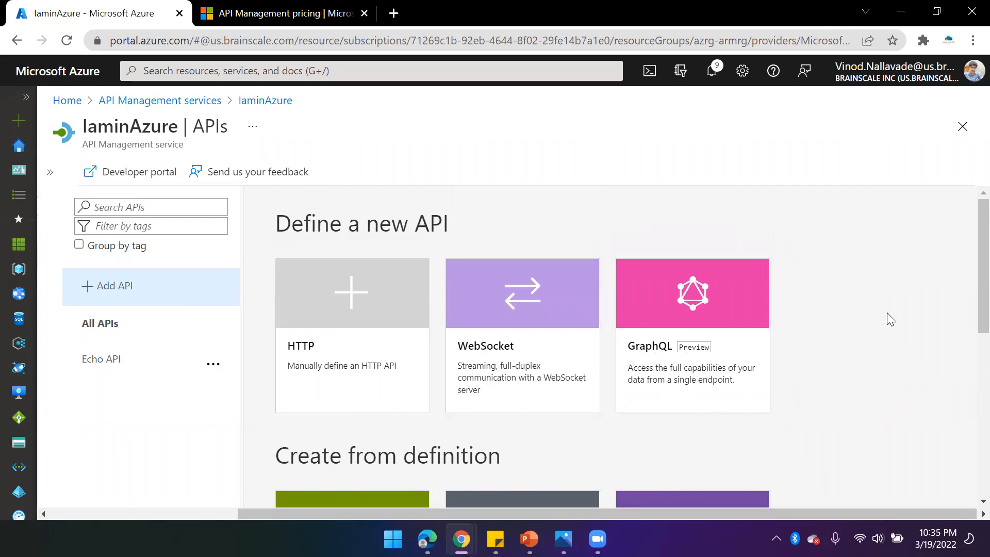
pyautogui.scroll(-3, 881, 320)
pyautogui.scroll(-3, 880, 320)
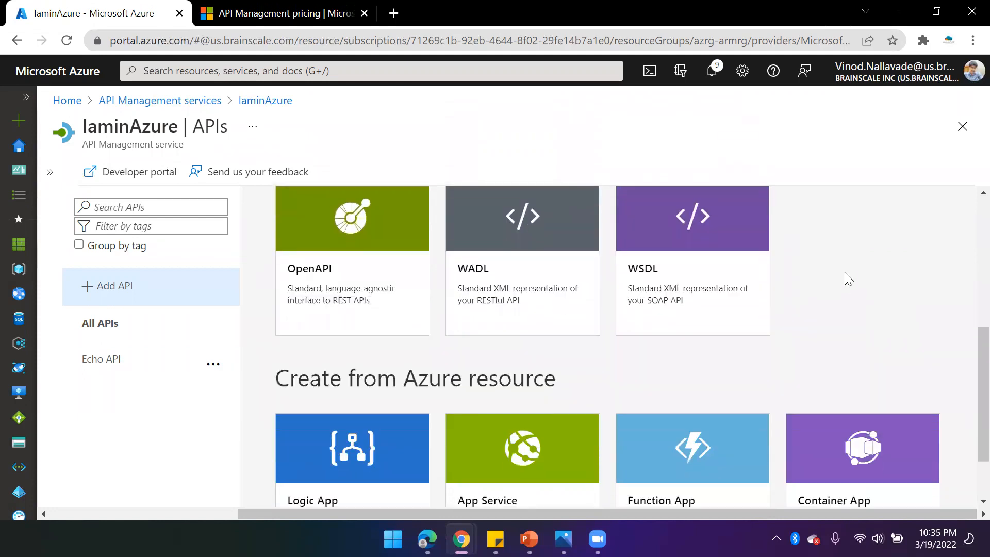
pyautogui.scroll(3, 845, 273)
pyautogui.scroll(-1, 850, 273)
pyautogui.scroll(-1, 858, 328)
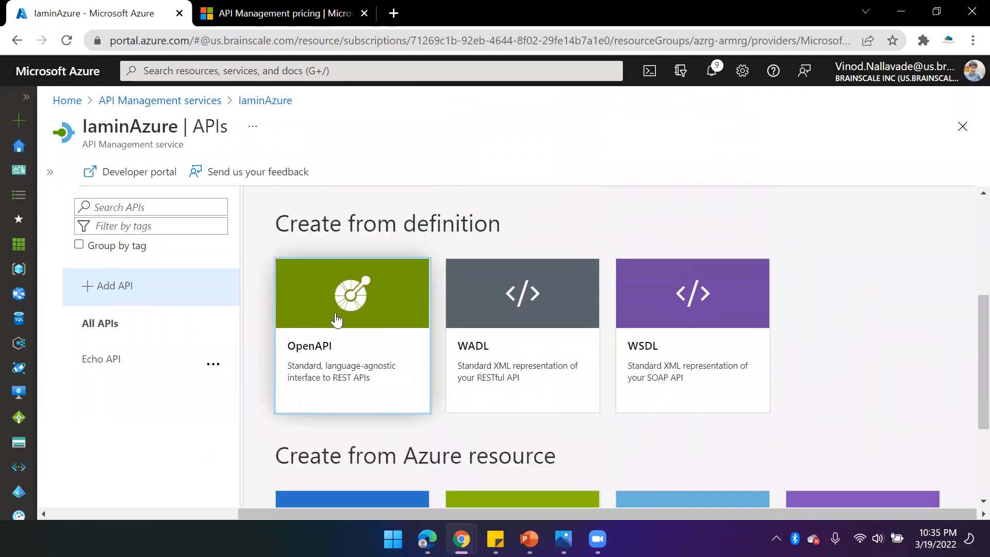
pyautogui.click(356, 361)
pyautogui.click(323, 377)
pyautogui.click(364, 345)
pyautogui.click(387, 305)
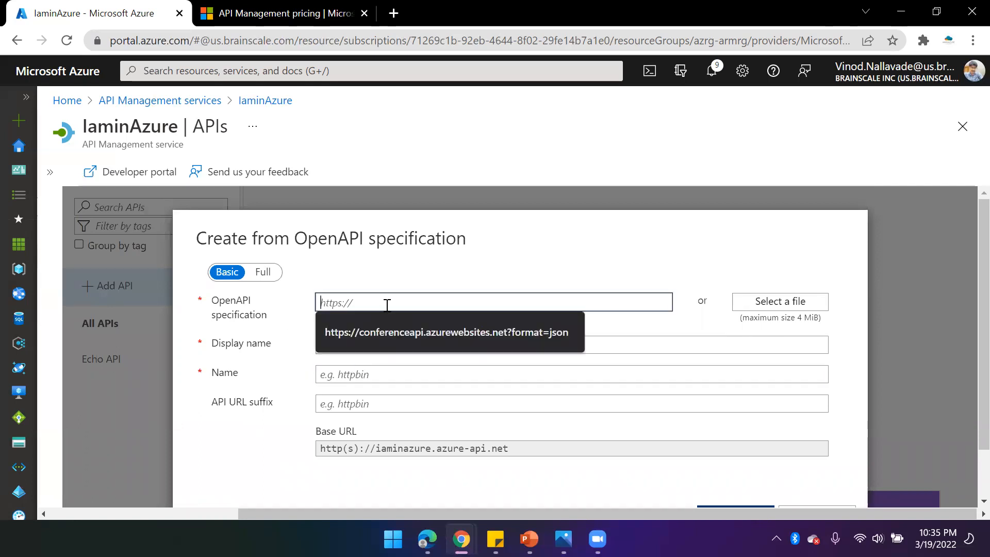
pyautogui.click(401, 335)
pyautogui.click(393, 336)
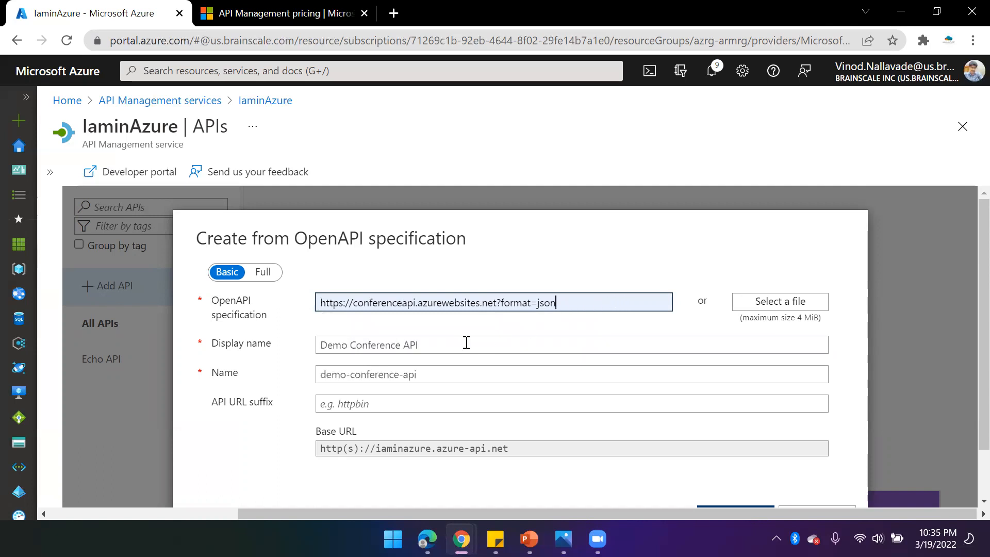
# - Switch the OpenAPI creation form to Full mode
pyautogui.scroll(-2, 453, 349)
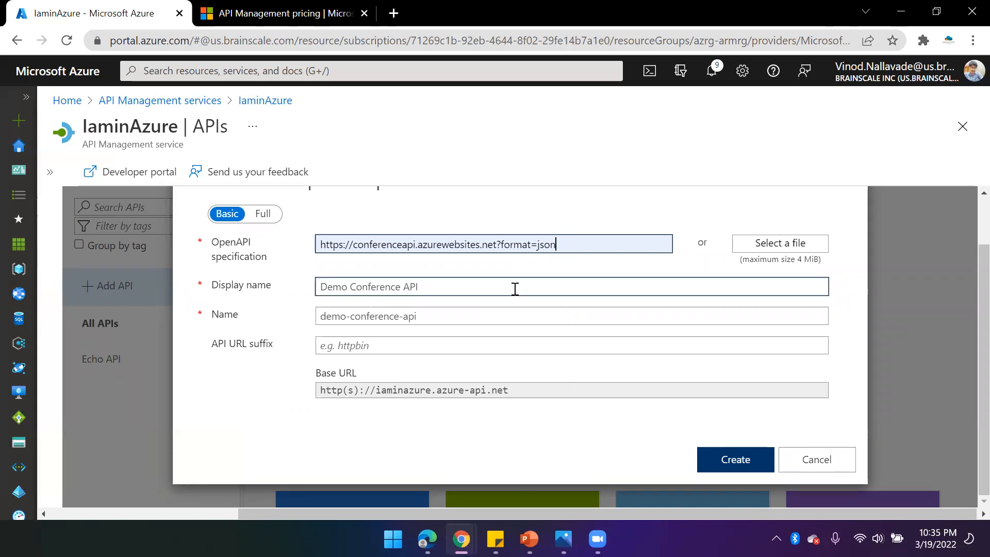
pyautogui.scroll(1, 515, 287)
pyautogui.click(264, 278)
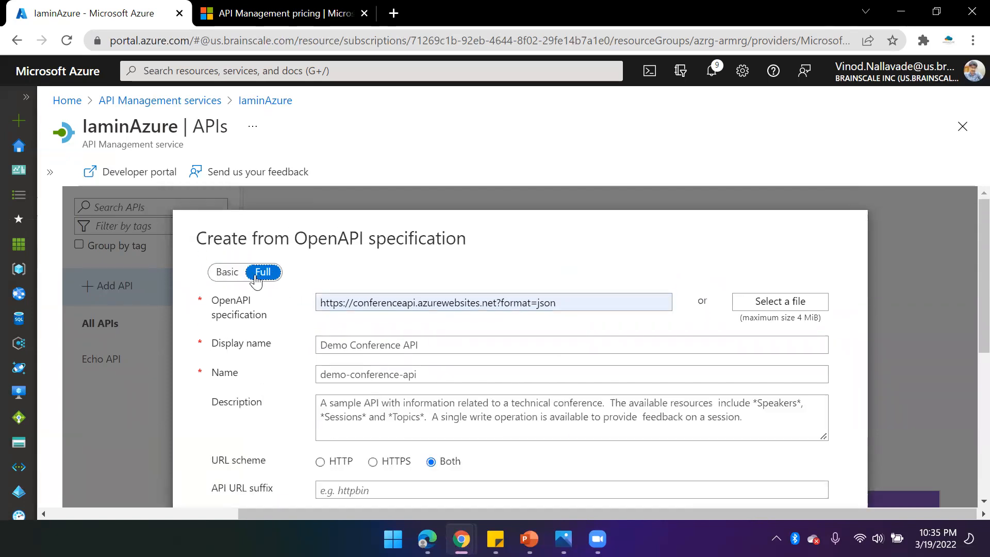
# - Review the full form fields, keeping the defaults, and create the Demo Conference API
pyautogui.scroll(-3, 410, 397)
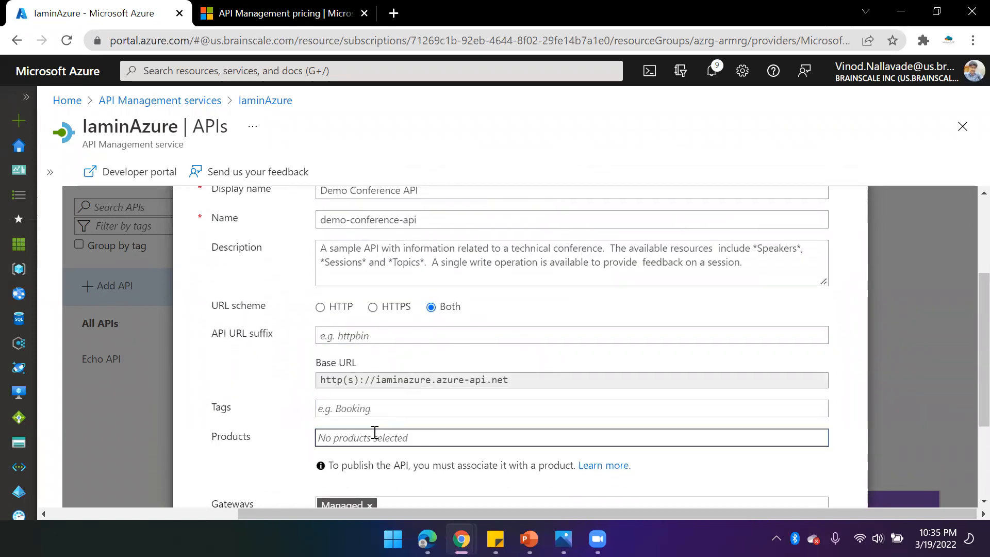
pyautogui.click(327, 441)
pyautogui.click(281, 457)
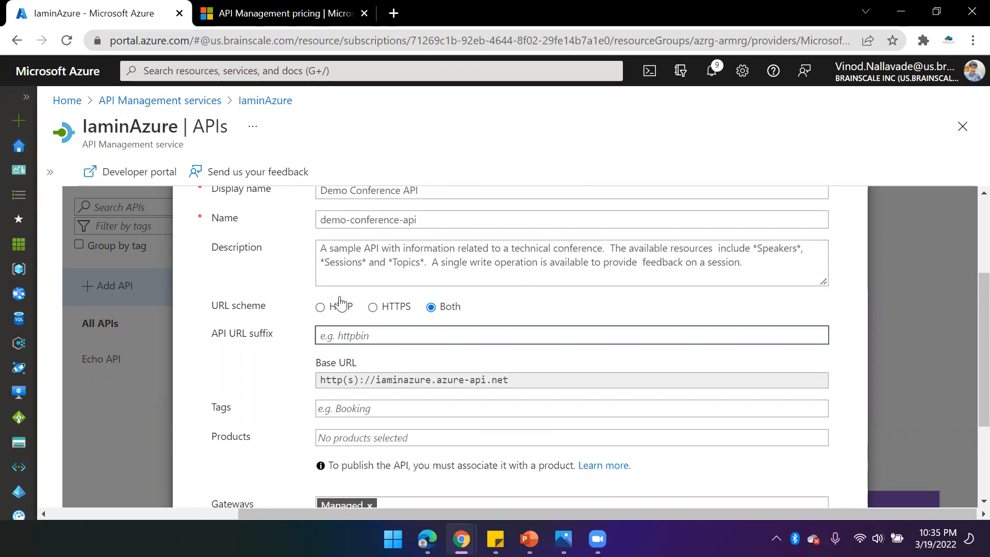
pyautogui.scroll(3, 319, 335)
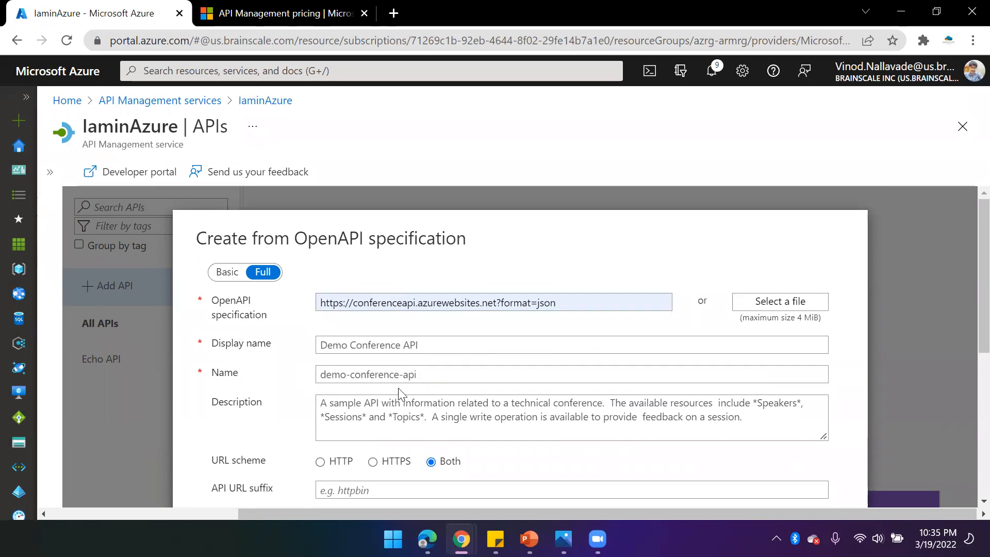
pyautogui.moveTo(435, 373); pyautogui.dragTo(315, 376)
pyautogui.scroll(-5, 309, 407)
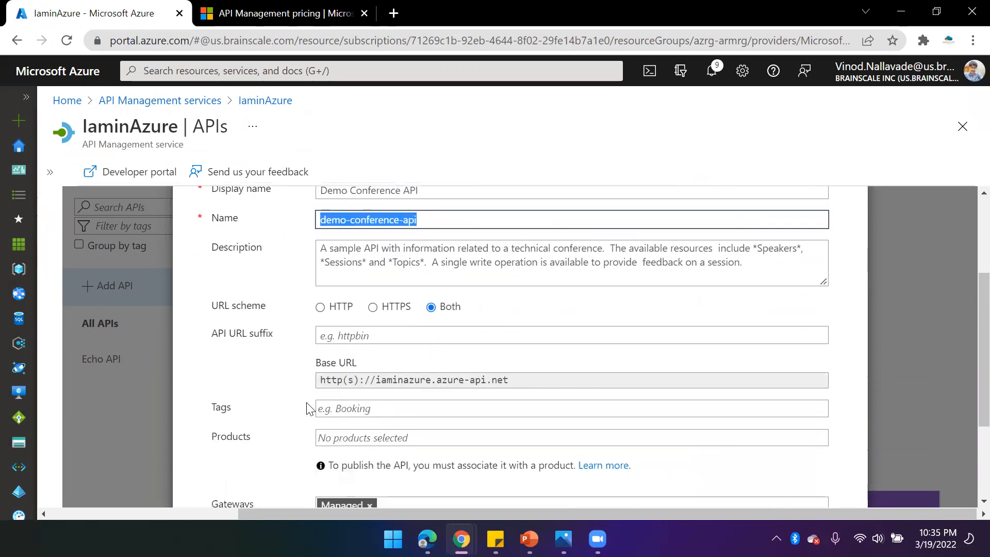
pyautogui.click(395, 361)
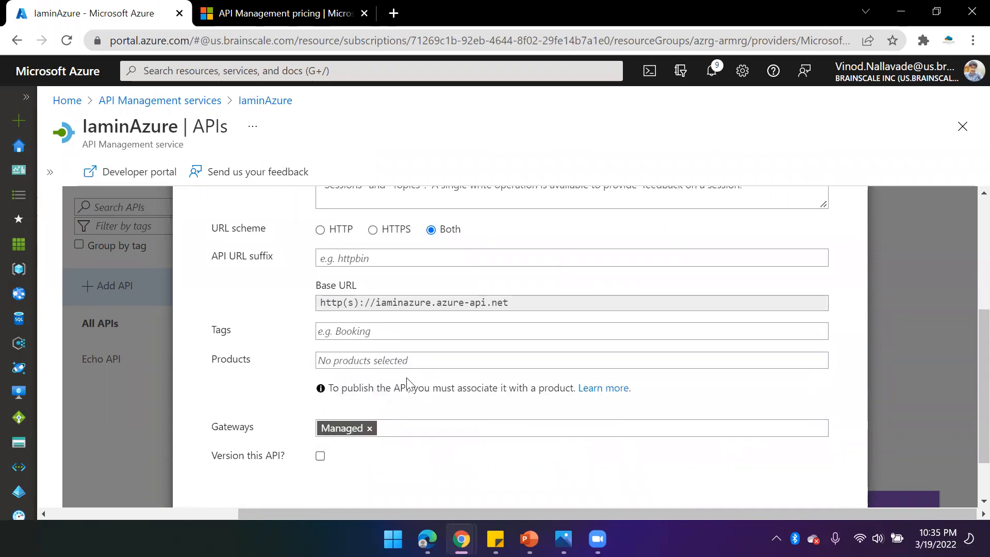
pyautogui.scroll(-1, 300, 396)
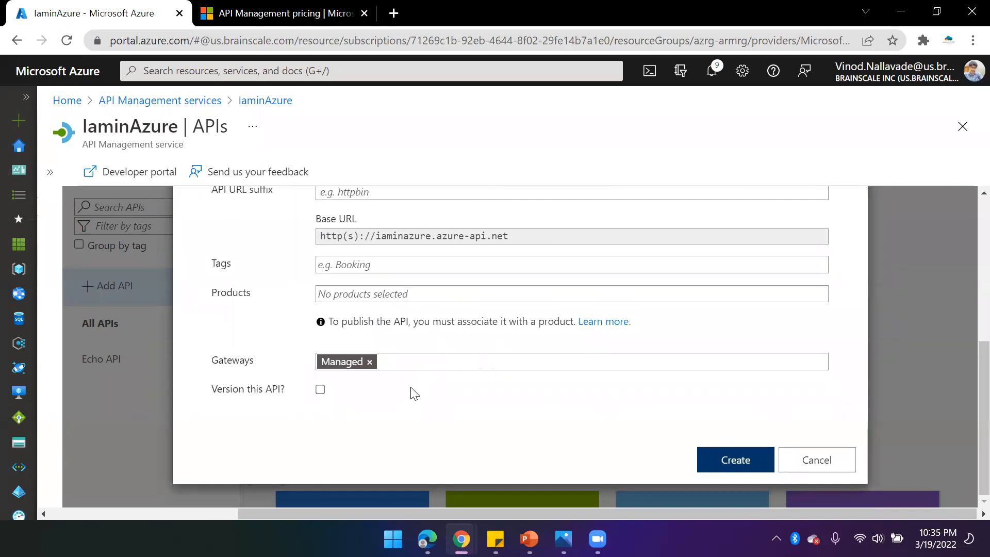
pyautogui.scroll(3, 412, 345)
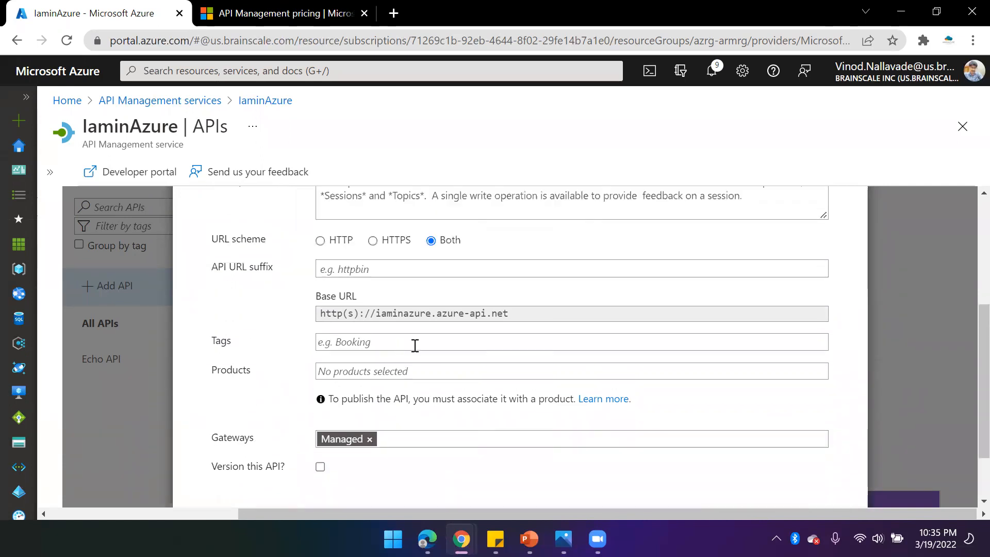
pyautogui.scroll(-3, 516, 339)
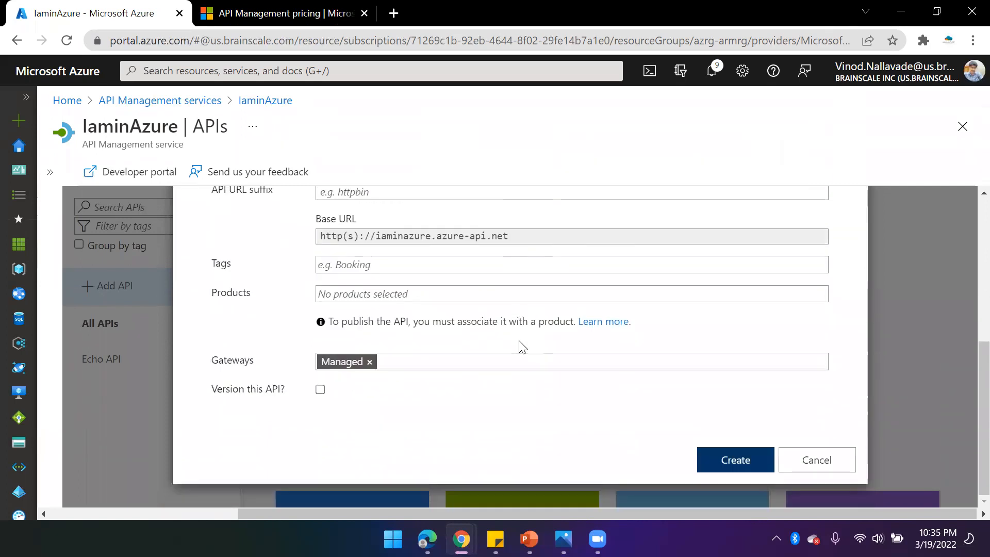
pyautogui.click(713, 452)
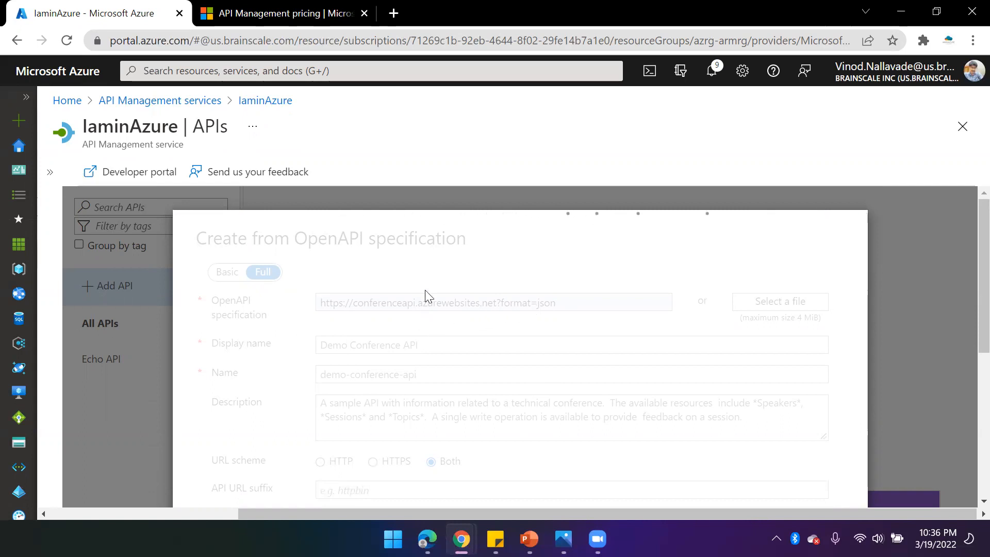
pyautogui.click(393, 13)
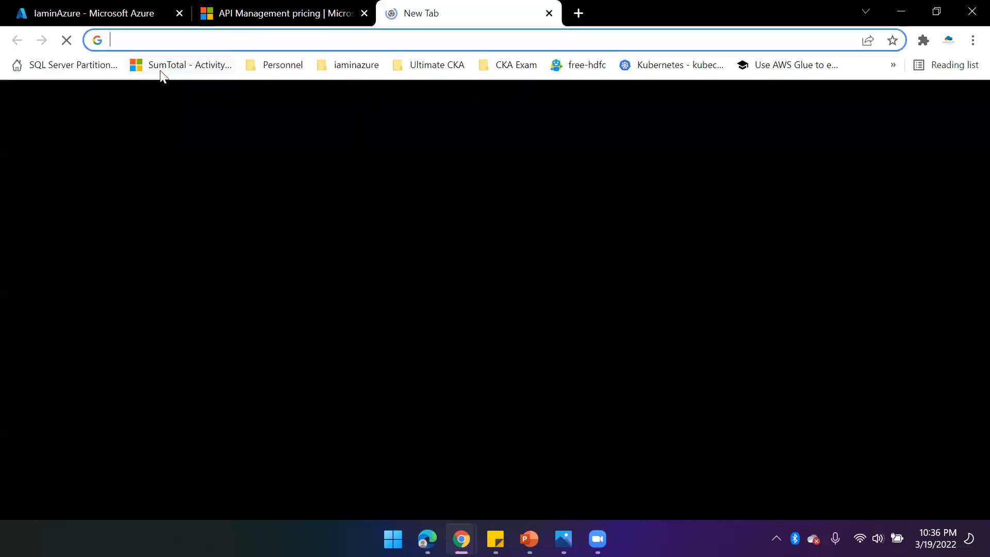
pyautogui.write('https?co')
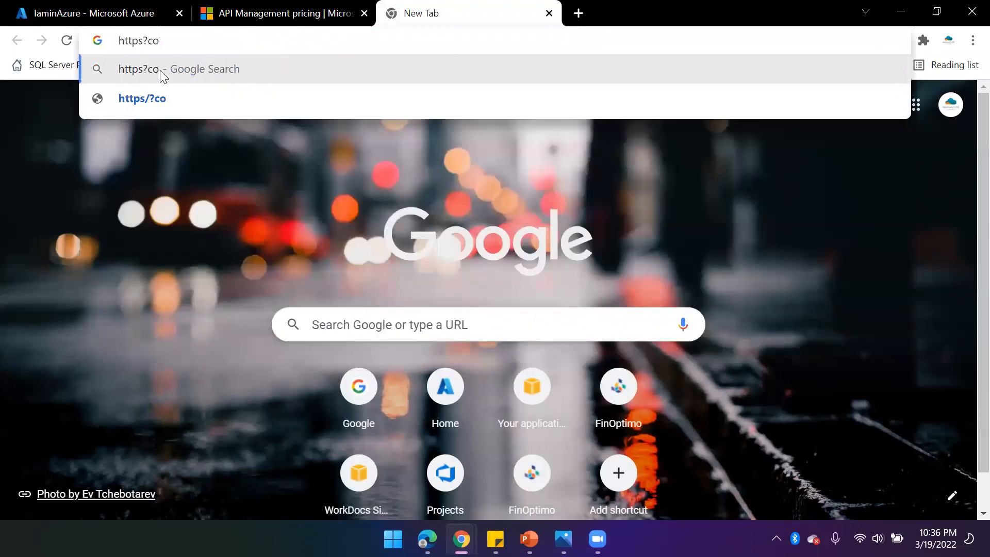
pyautogui.press('BackSpace')
pyautogui.press('BackSpace')
pyautogui.press('BackSpace')
pyautogui.press('Return')
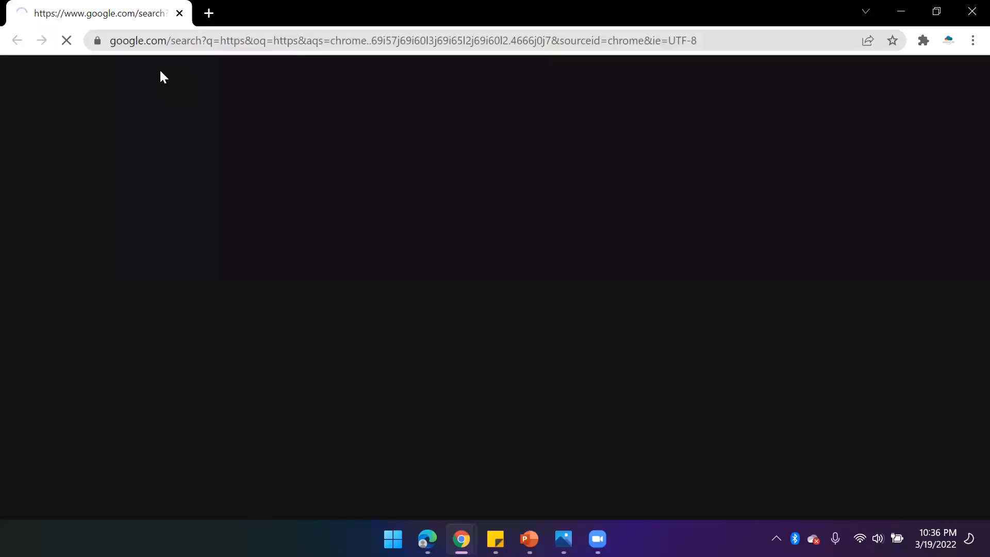
pyautogui.click(179, 14)
pyautogui.click(125, 17)
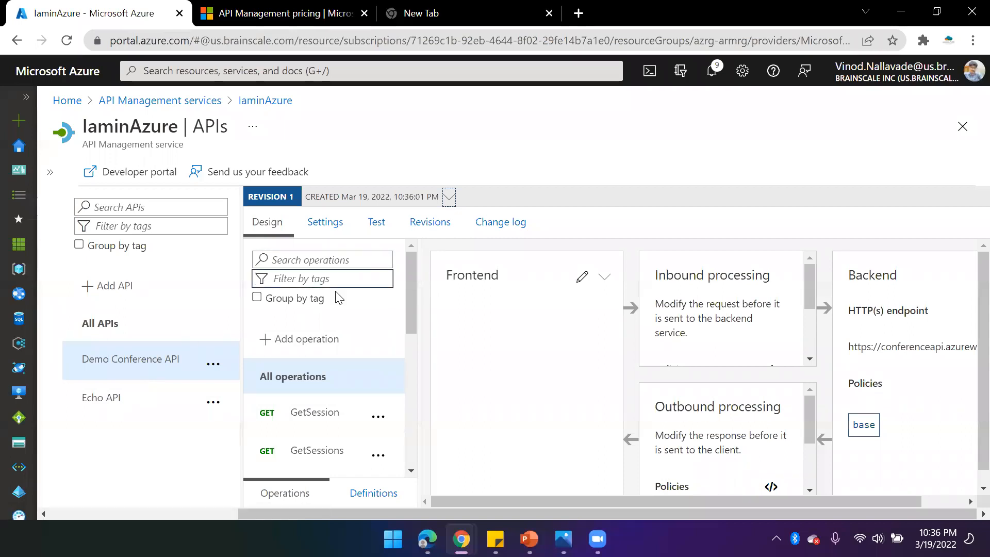
# - Scroll through the Demo Conference API's imported operations list
pyautogui.scroll(-2, 351, 412)
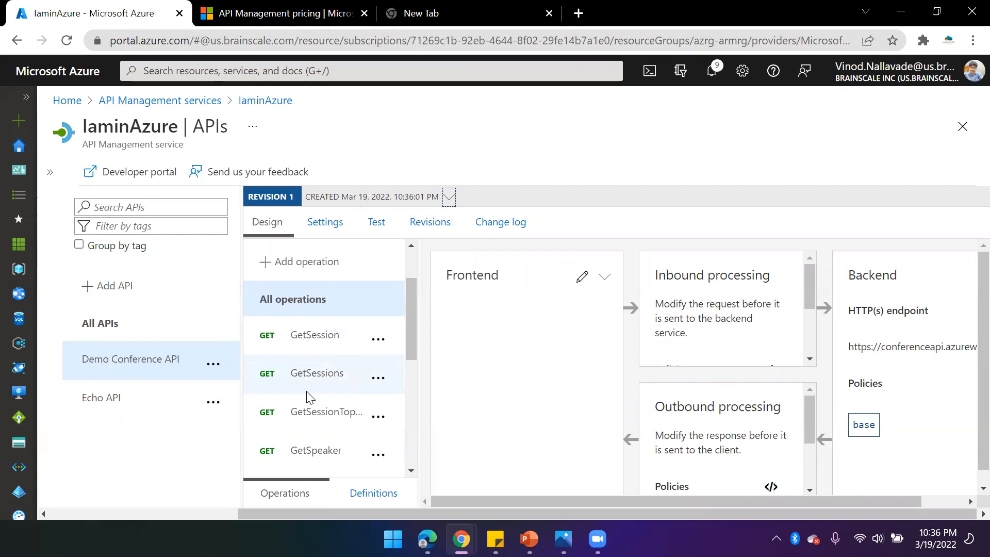
pyautogui.scroll(-2, 323, 415)
pyautogui.scroll(-6, 357, 441)
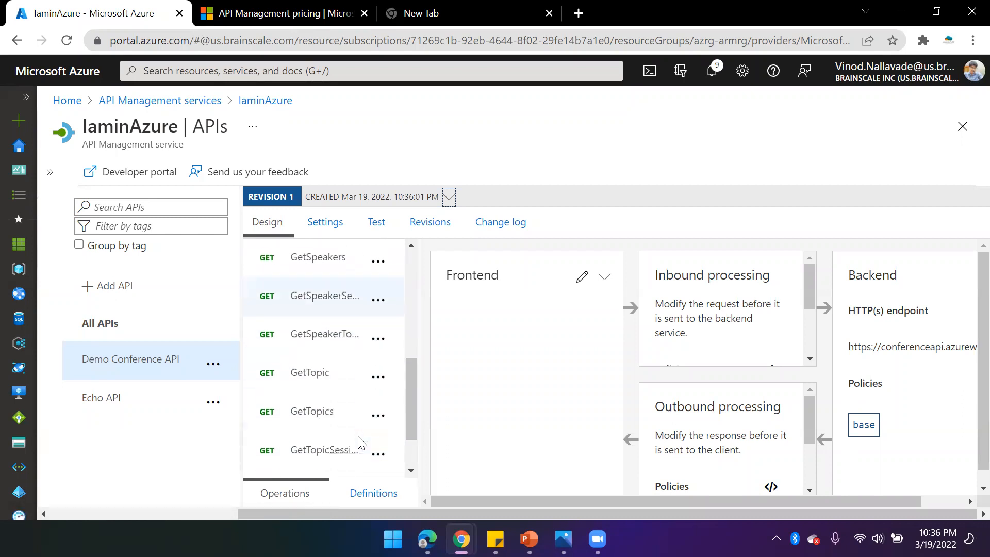
pyautogui.scroll(8, 391, 404)
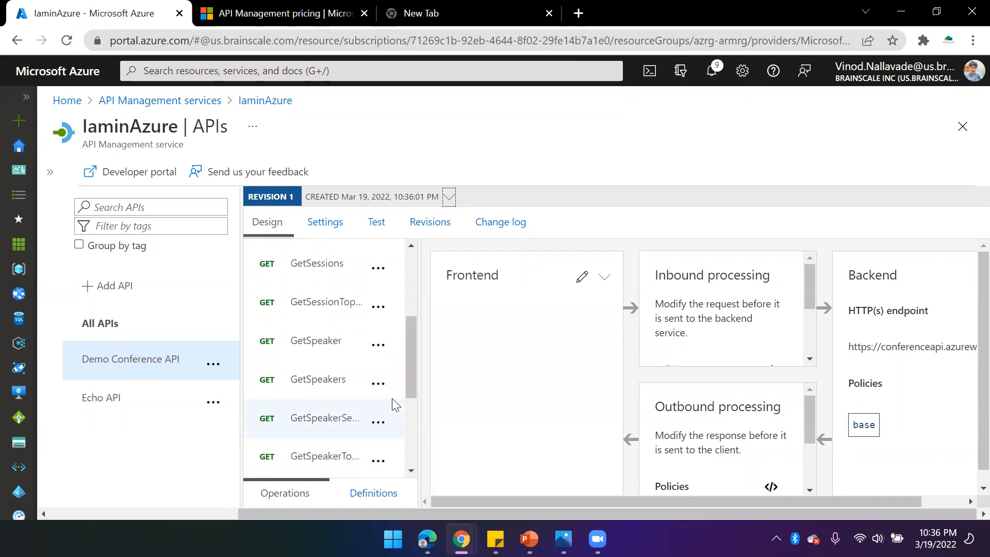
# - Open the Demo Conference API's Settings and review its general, security and diagnostics options
pyautogui.click(327, 223)
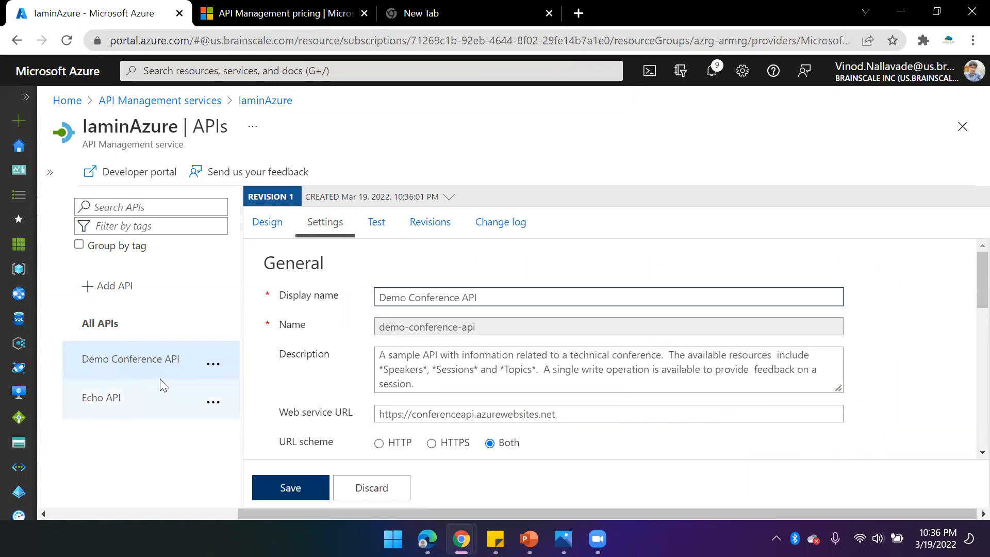
pyautogui.scroll(-5, 442, 367)
pyautogui.scroll(-4, 442, 367)
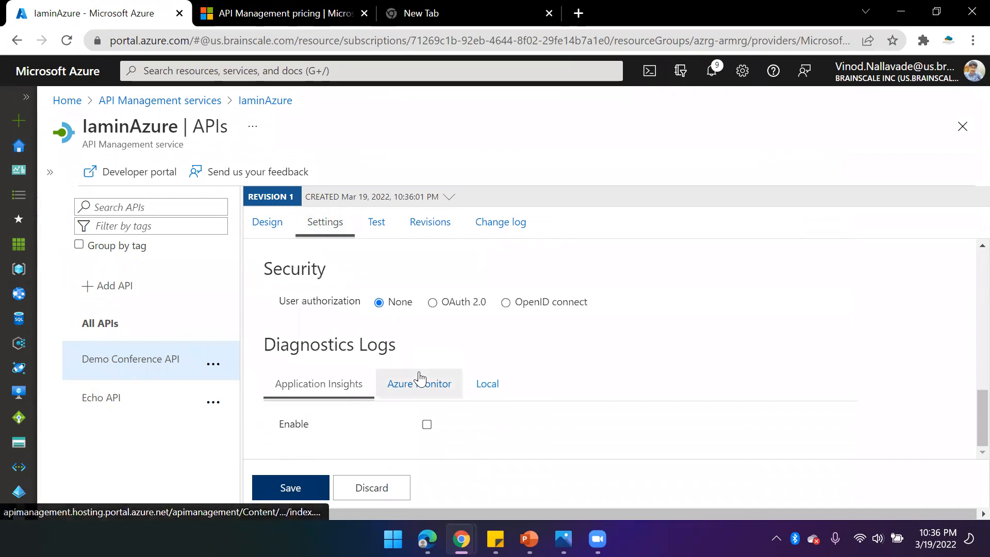
pyautogui.scroll(5, 404, 353)
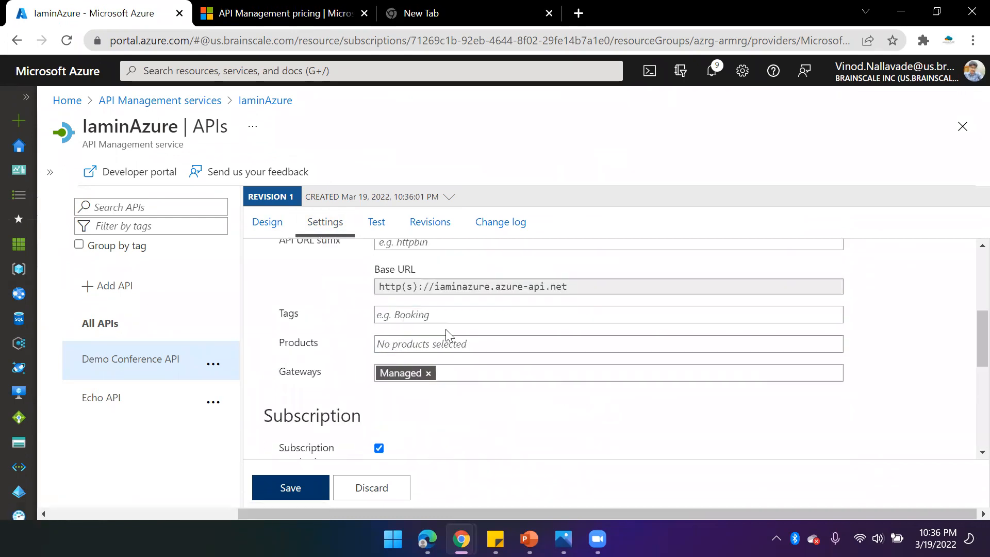
pyautogui.scroll(-3, 446, 338)
pyautogui.scroll(4, 416, 343)
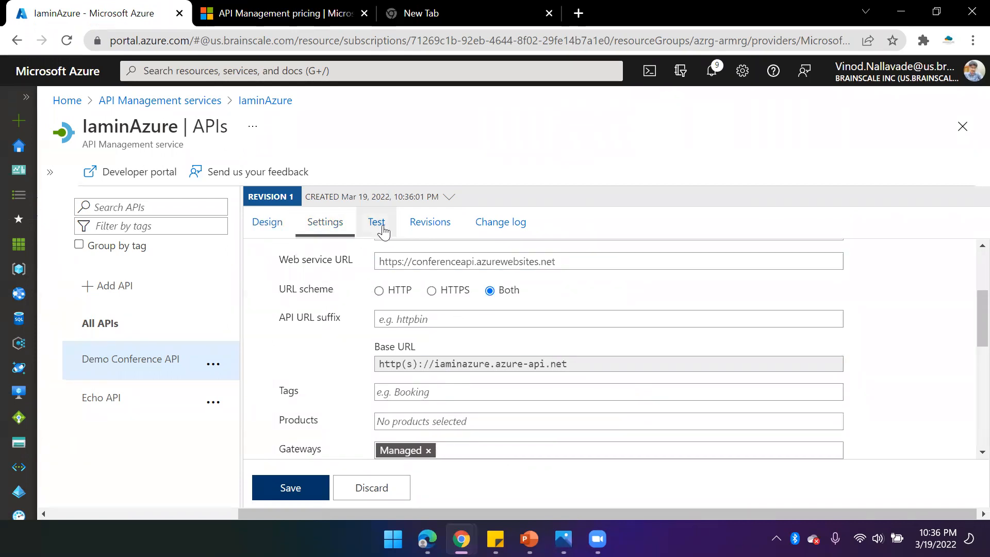
# - Open the Test console of the Demo Conference API and browse its list of operations
pyautogui.scroll(4, 376, 336)
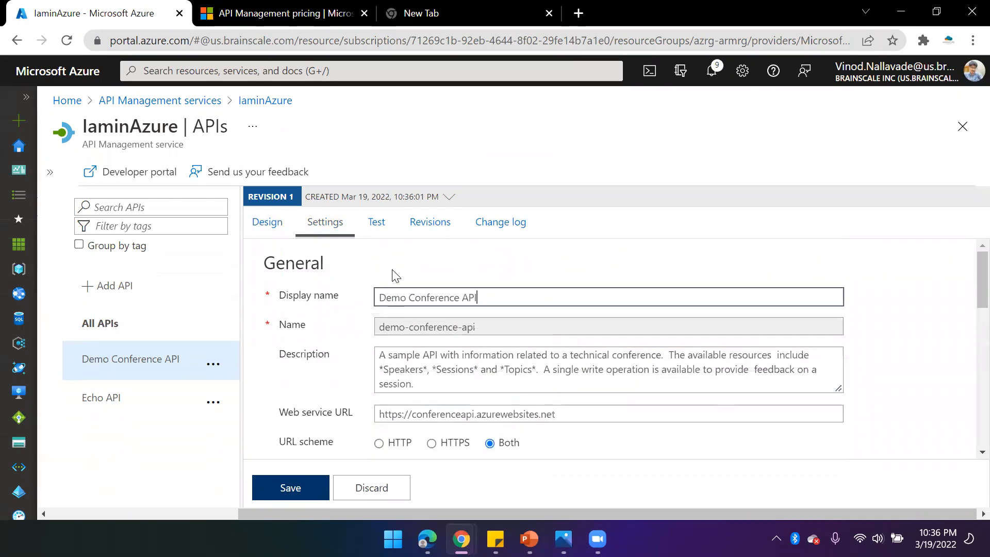
pyautogui.click(376, 222)
pyautogui.scroll(-4, 350, 436)
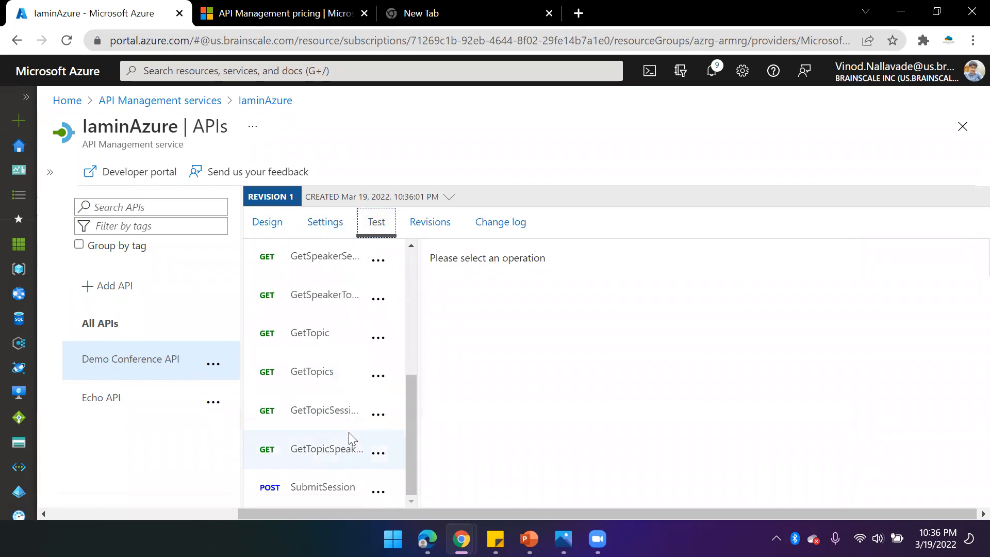
pyautogui.scroll(5, 342, 409)
pyautogui.scroll(-5, 342, 409)
pyautogui.scroll(3, 346, 413)
pyautogui.scroll(3, 340, 350)
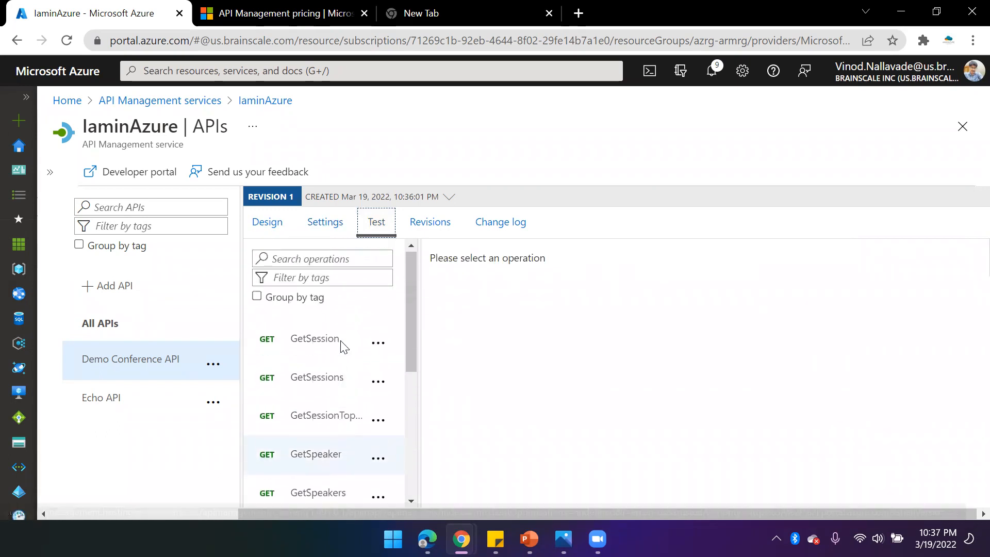
# - Select the GetSessions operation and send a test request
pyautogui.click(324, 388)
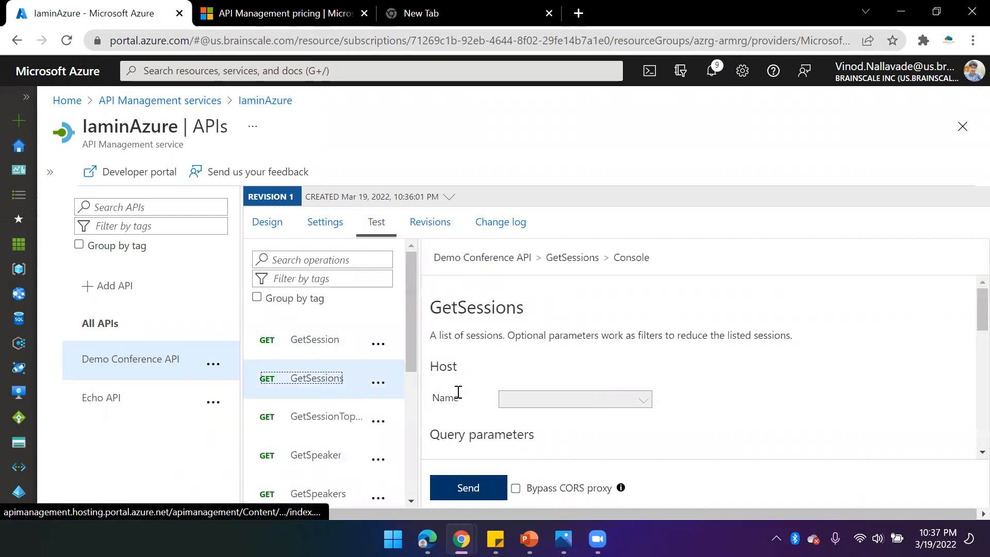
pyautogui.scroll(-8, 567, 407)
pyautogui.scroll(-5, 602, 389)
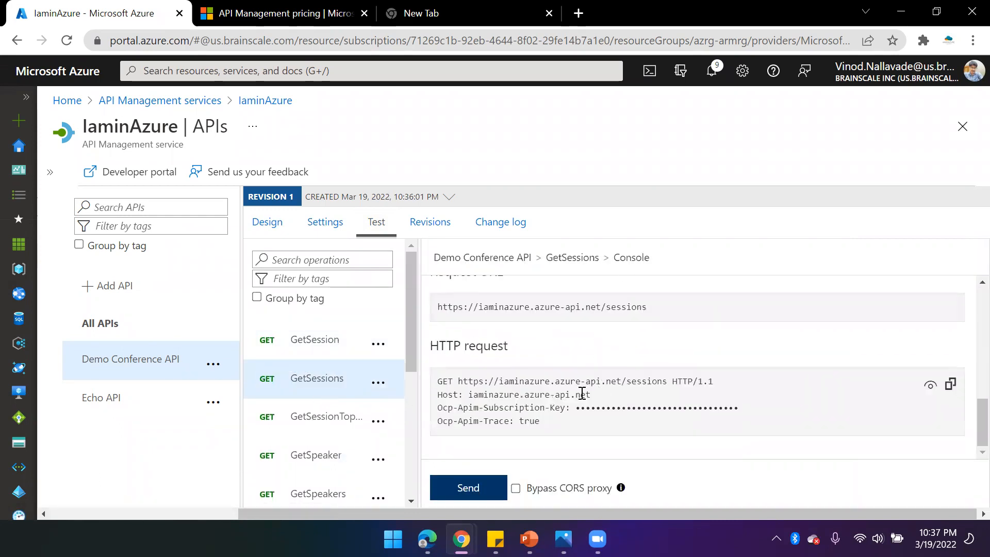
pyautogui.click(469, 488)
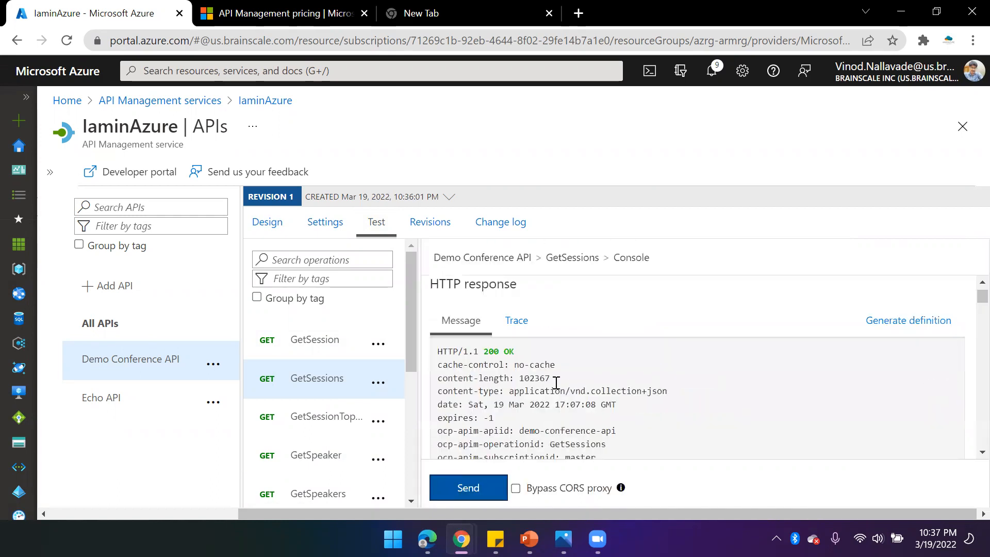
# - Scroll through the GetSessions HTTP response, highlighting parts of the returned JSON
pyautogui.moveTo(526, 357); pyautogui.dragTo(490, 352)
pyautogui.scroll(-5, 595, 399)
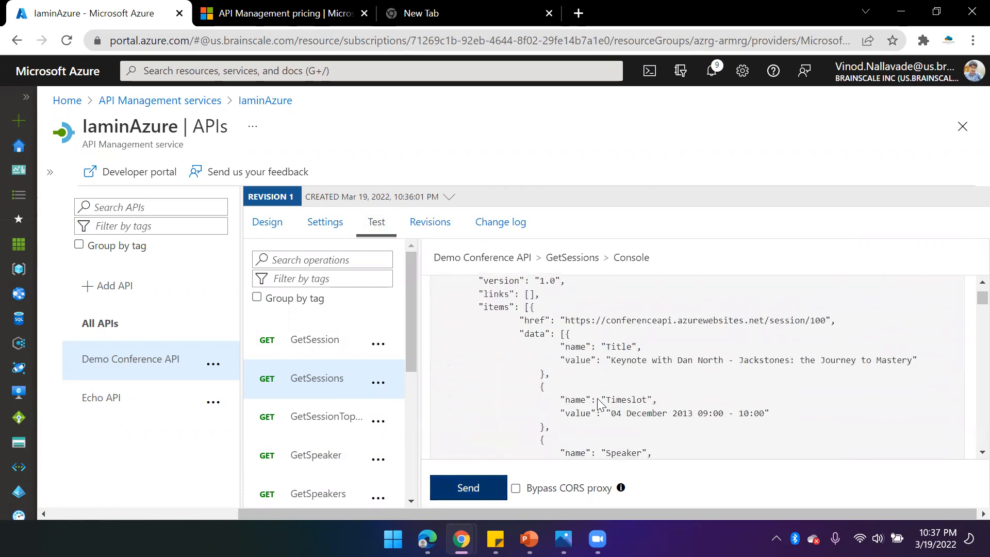
pyautogui.moveTo(515, 312); pyautogui.dragTo(651, 449)
pyautogui.scroll(3, 657, 413)
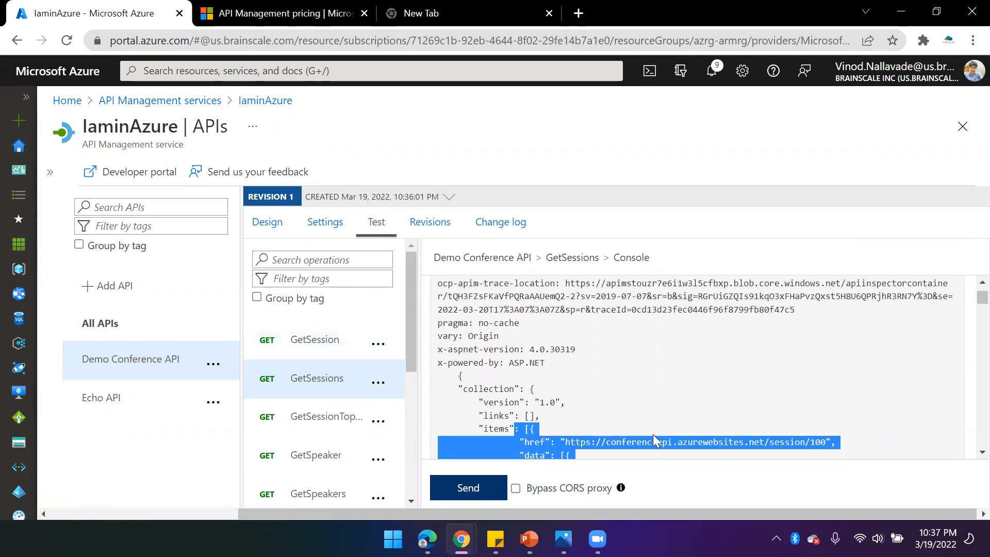
pyautogui.scroll(10, 457, 348)
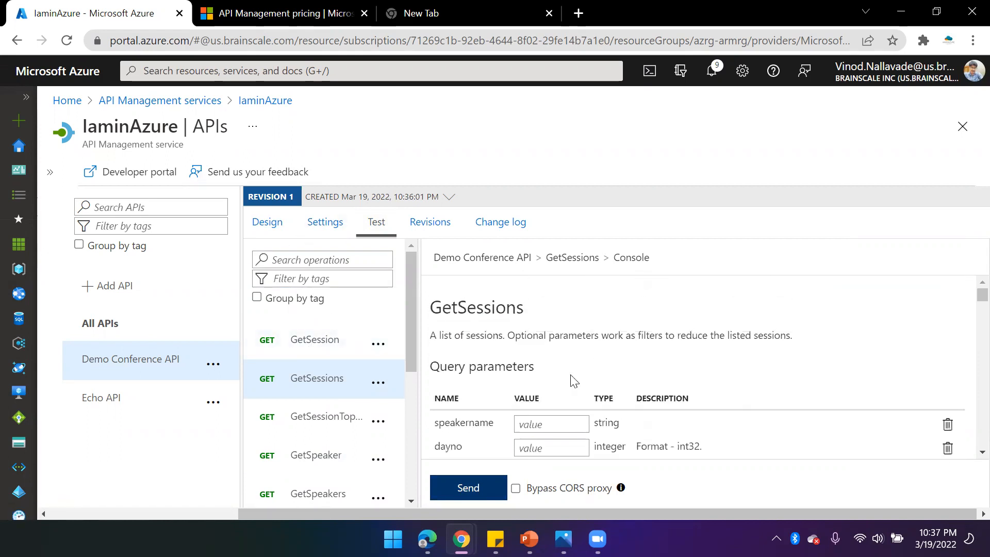
# - Review the API's Revisions and Change log, then return to its Design view
pyautogui.click(448, 233)
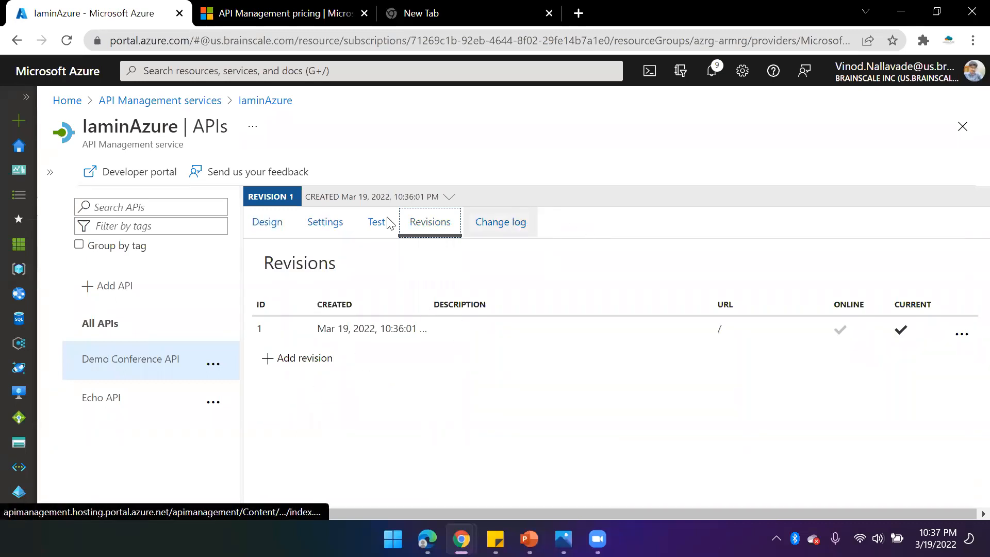
pyautogui.click(504, 236)
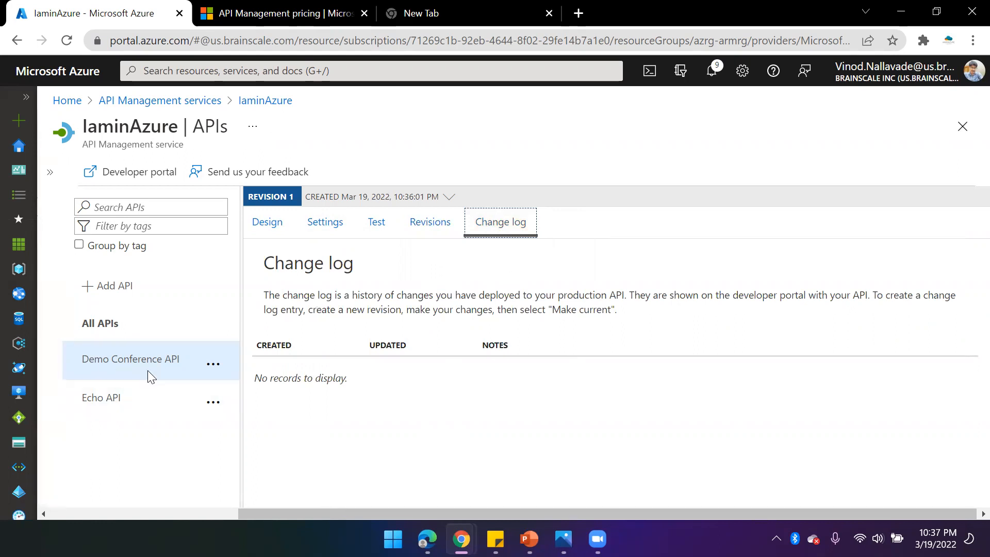
pyautogui.click(267, 222)
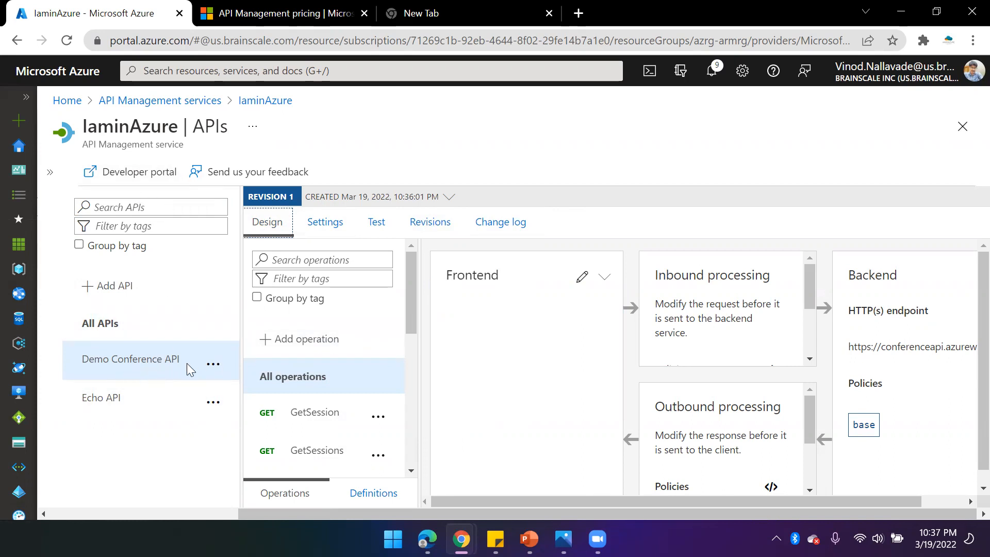
# - Expand the service menu and view the Products page, the APIs page and the service Overview
pyautogui.click(52, 165)
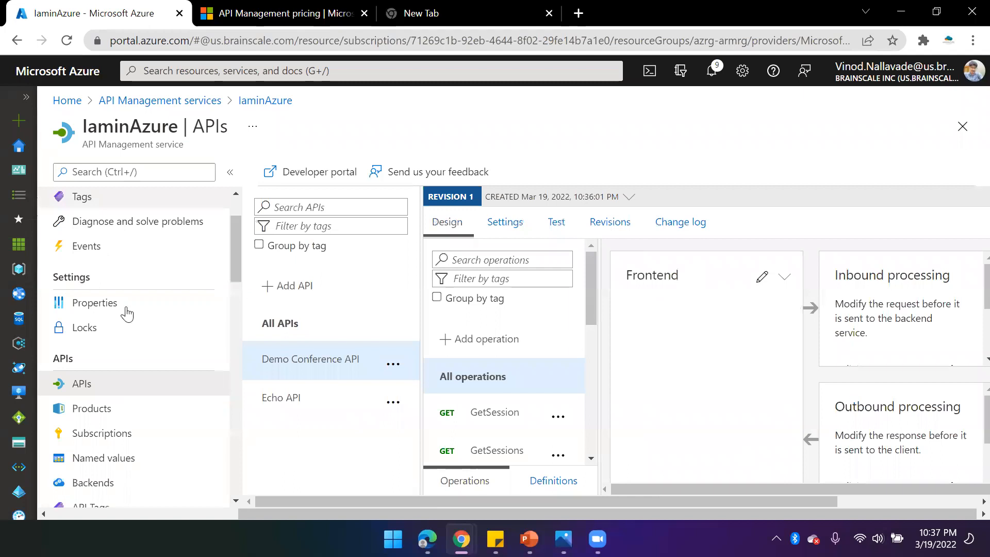
pyautogui.scroll(-2, 135, 418)
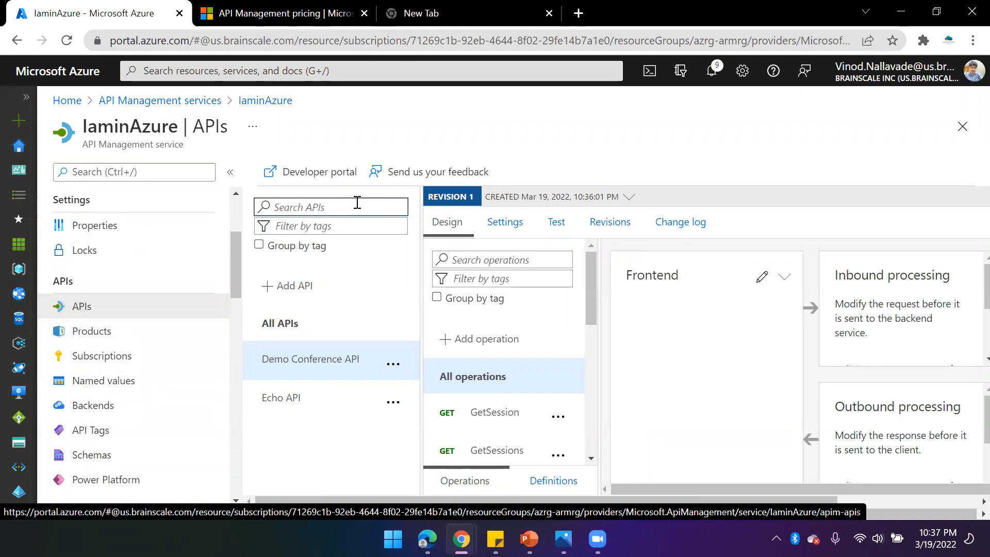
pyautogui.click(101, 331)
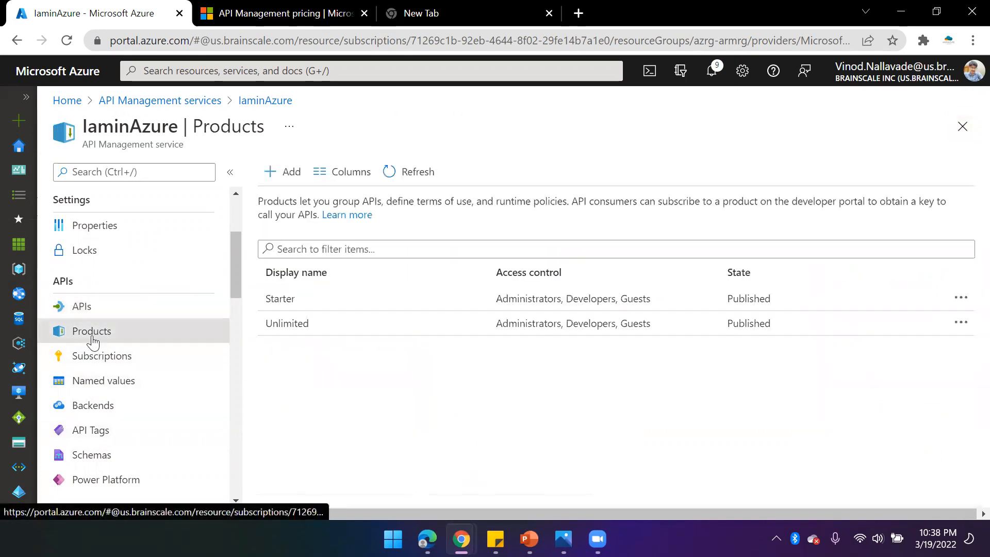
pyautogui.click(85, 311)
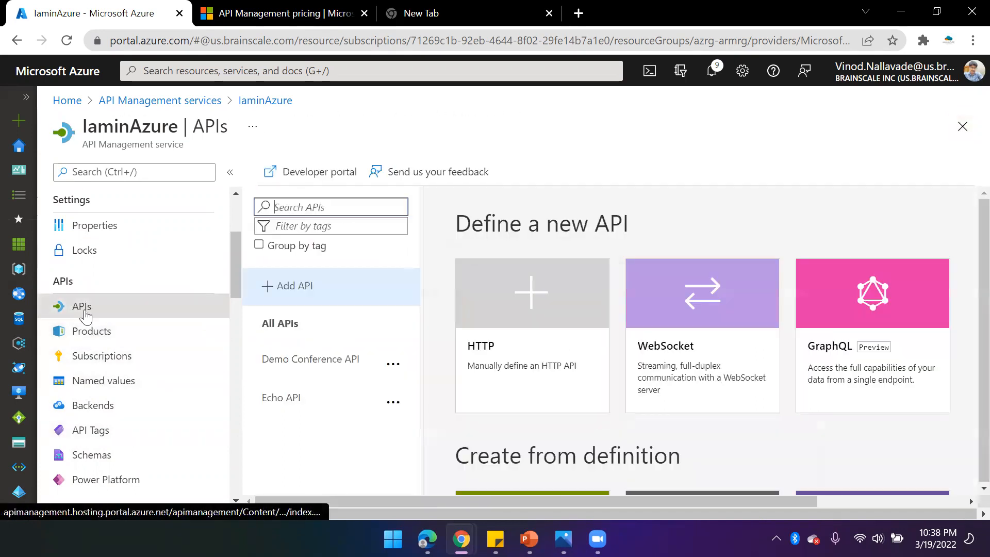
pyautogui.scroll(3, 94, 252)
pyautogui.click(103, 200)
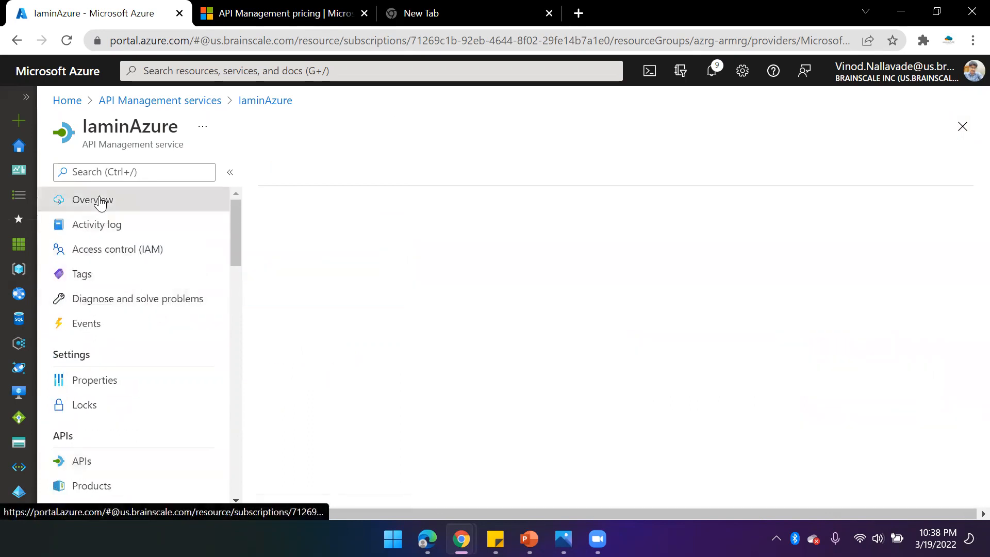
# - View the Backends, Products and Subscriptions pages of the API Management service
pyautogui.scroll(-3, 112, 415)
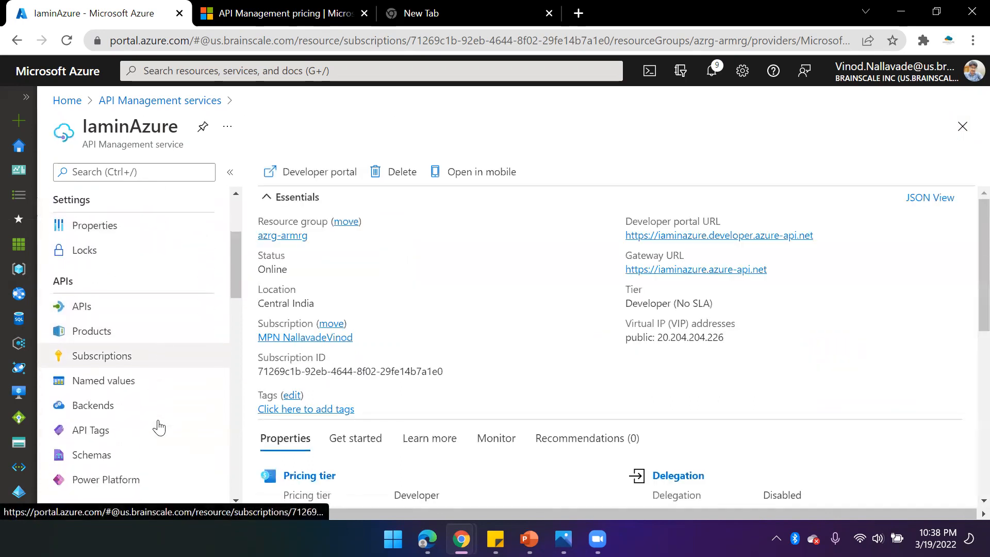
pyautogui.click(112, 416)
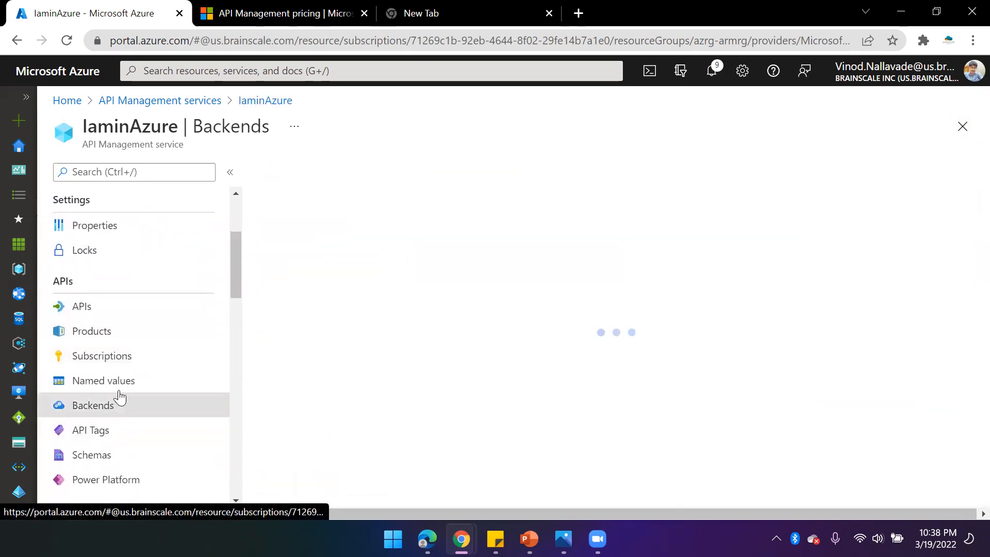
pyautogui.click(82, 308)
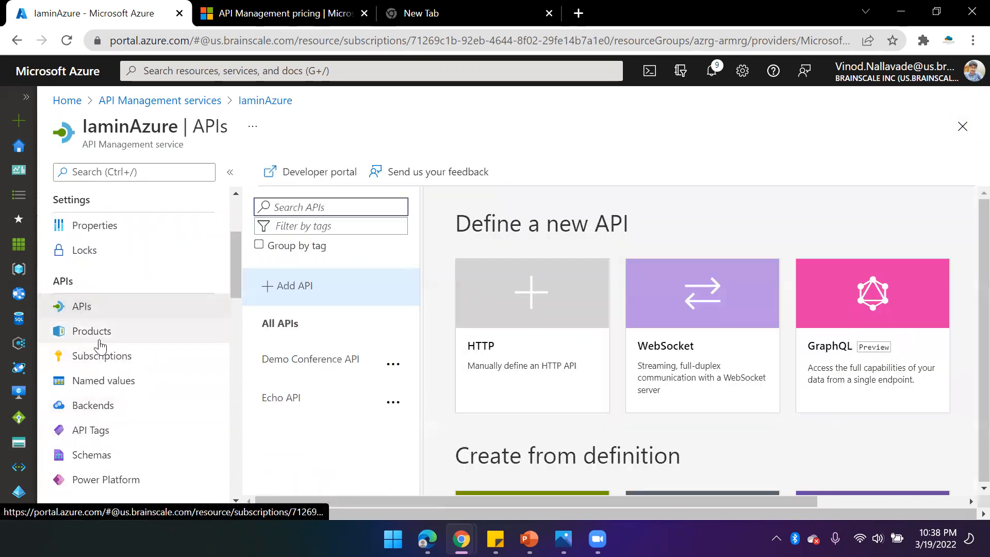
pyautogui.click(99, 339)
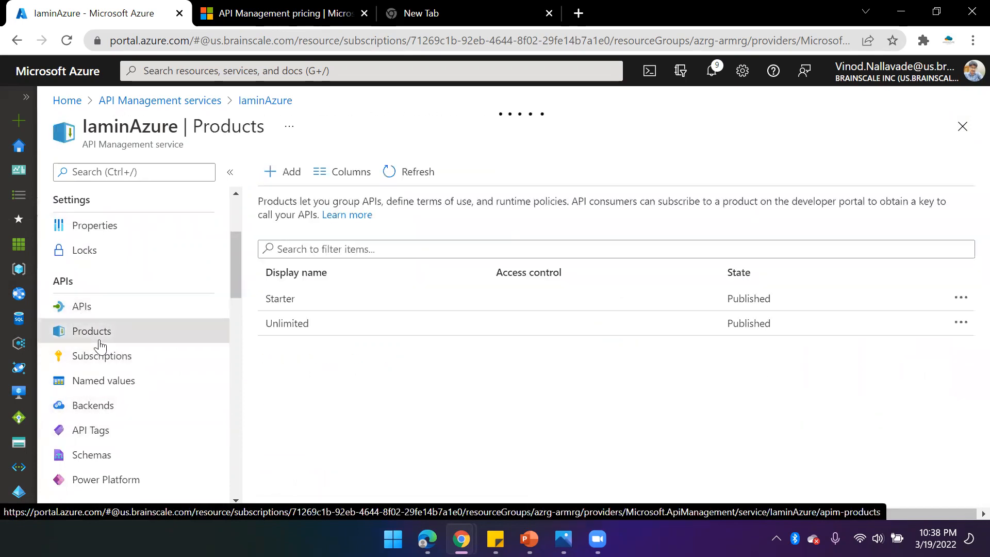
pyautogui.click(103, 360)
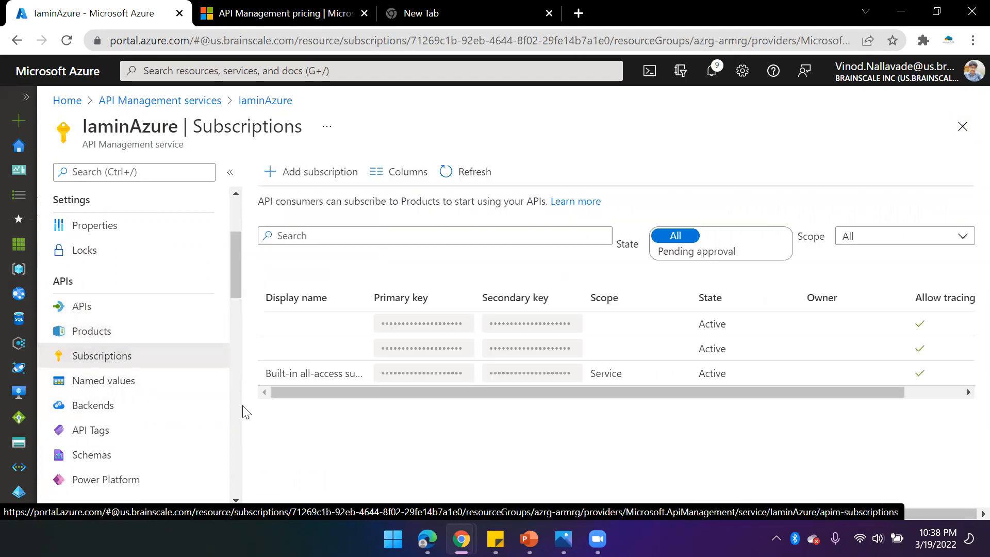
pyautogui.scroll(-6, 163, 439)
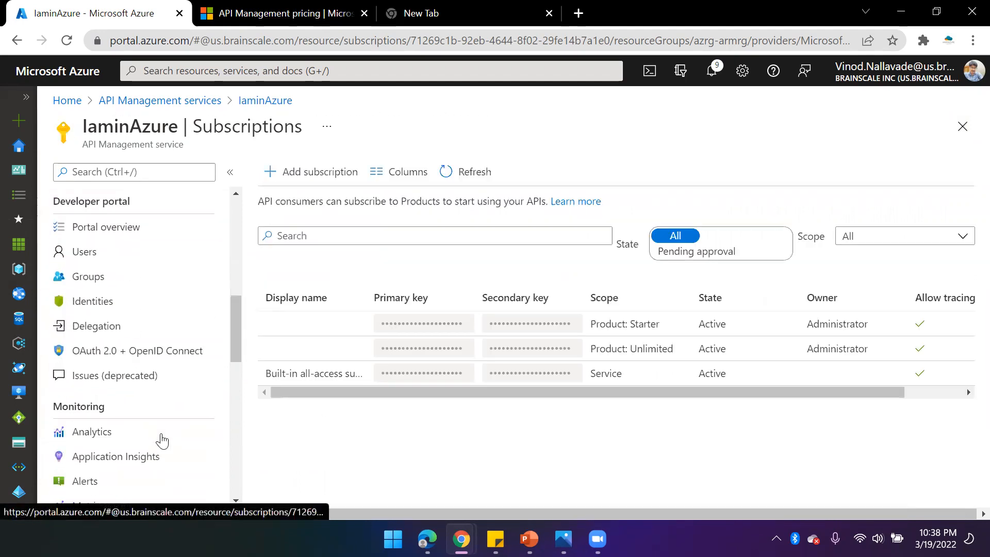
# - Open the developer Portal overview and enable CORS for all APIs
pyautogui.click(116, 232)
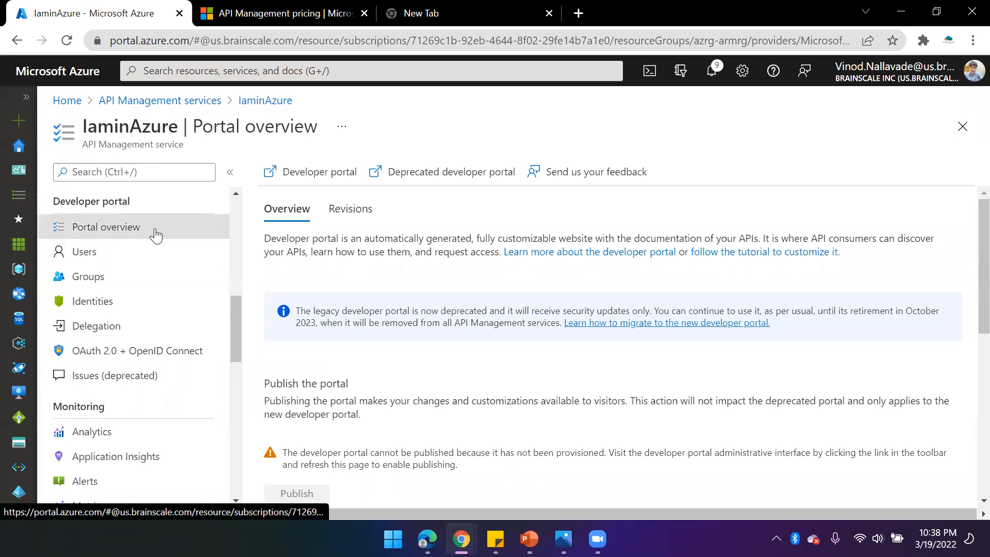
pyautogui.scroll(-4, 396, 315)
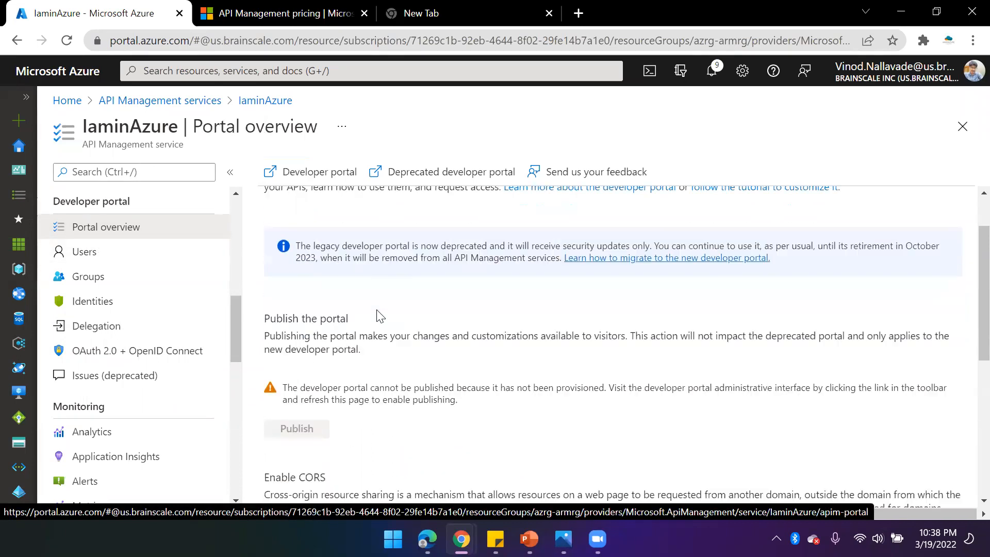
pyautogui.scroll(3, 404, 316)
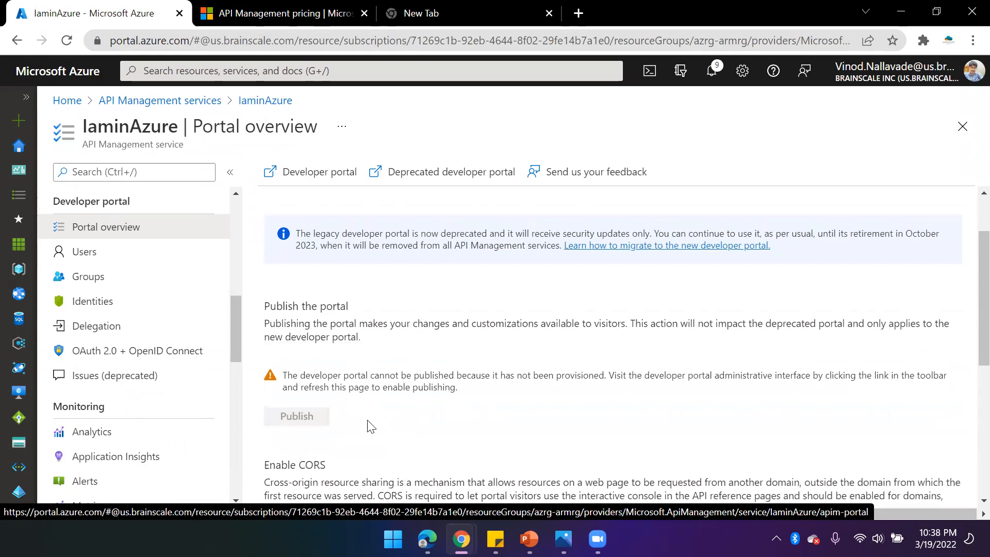
pyautogui.scroll(-4, 404, 444)
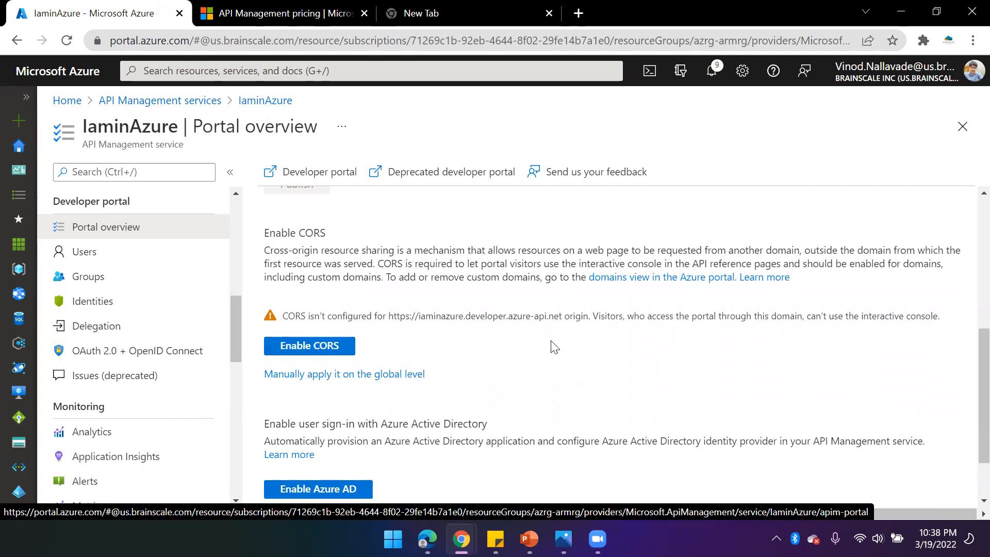
pyautogui.click(311, 347)
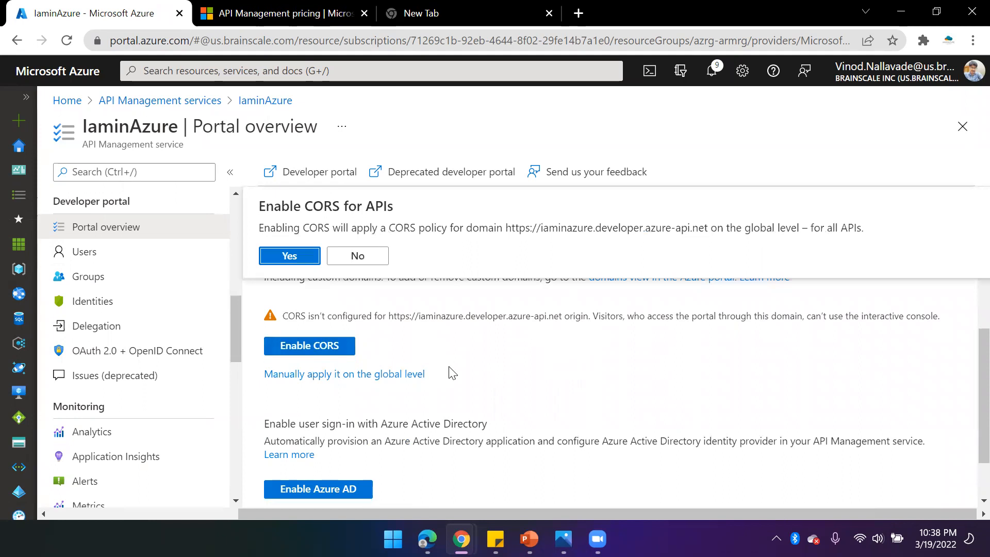
pyautogui.click(288, 256)
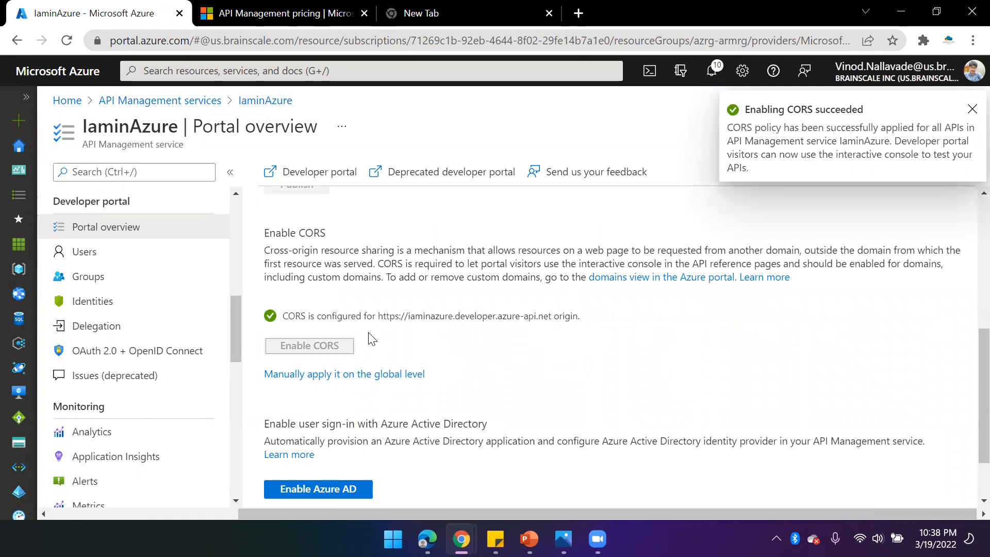
# - Open the developer portal in a new tab and select parts of its web address
pyautogui.scroll(2, 449, 311)
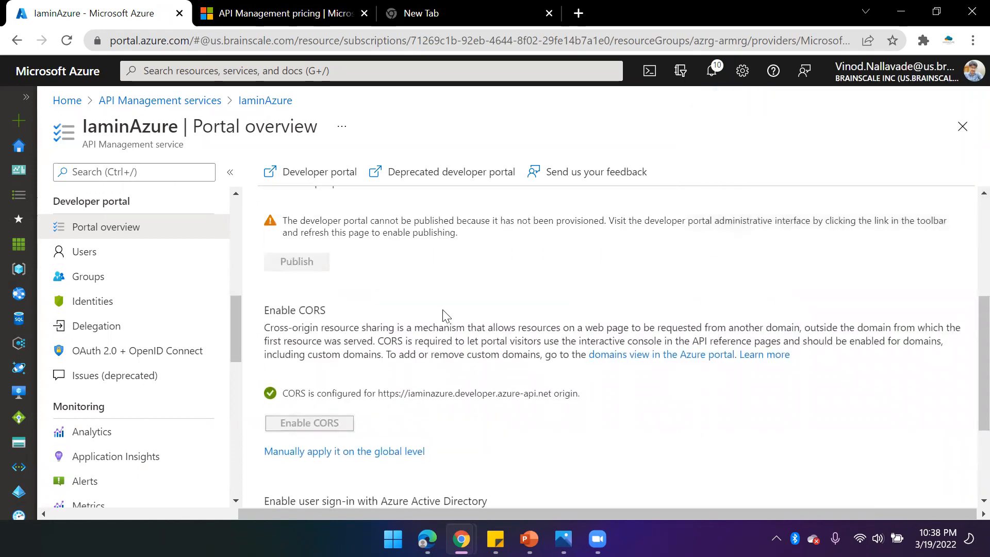
pyautogui.scroll(5, 369, 309)
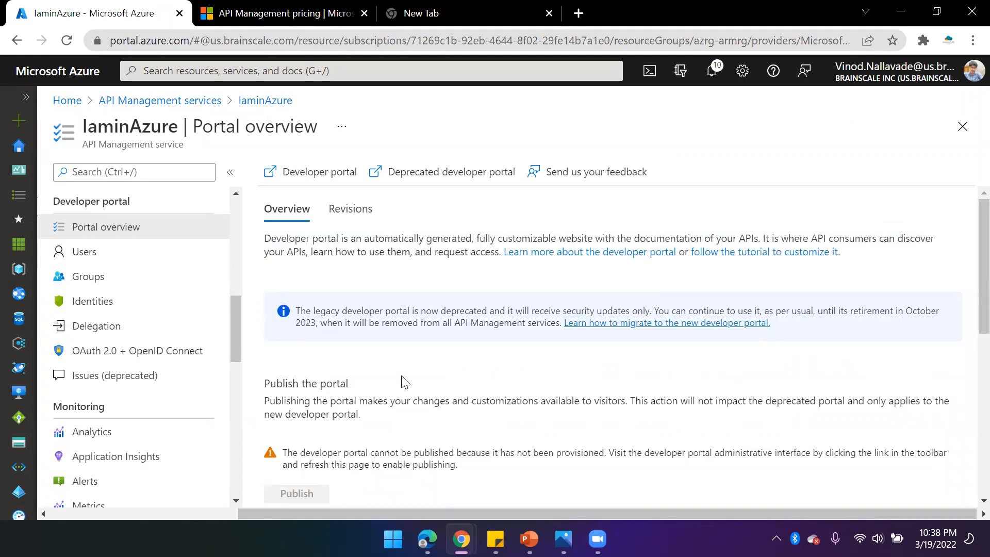
pyautogui.scroll(3, 141, 270)
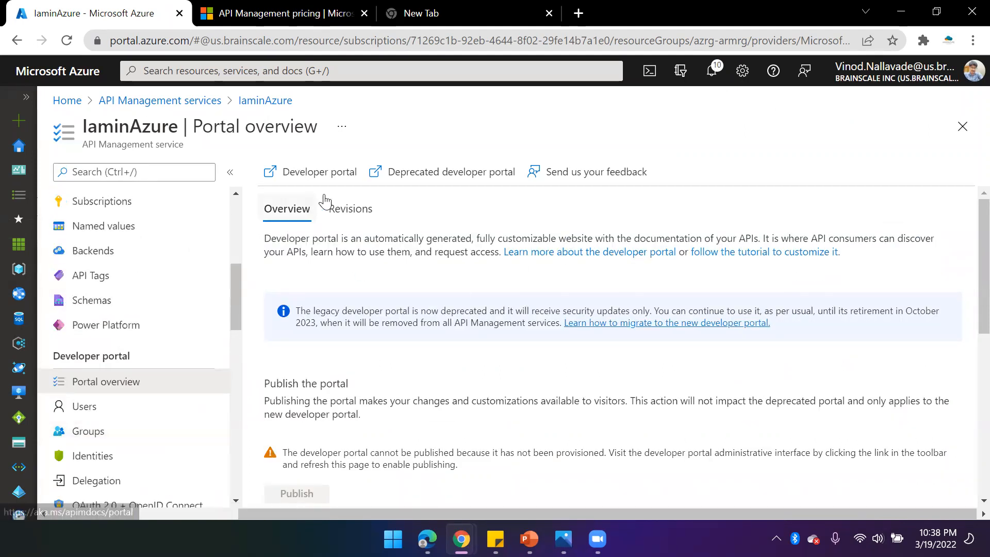
pyautogui.click(311, 173)
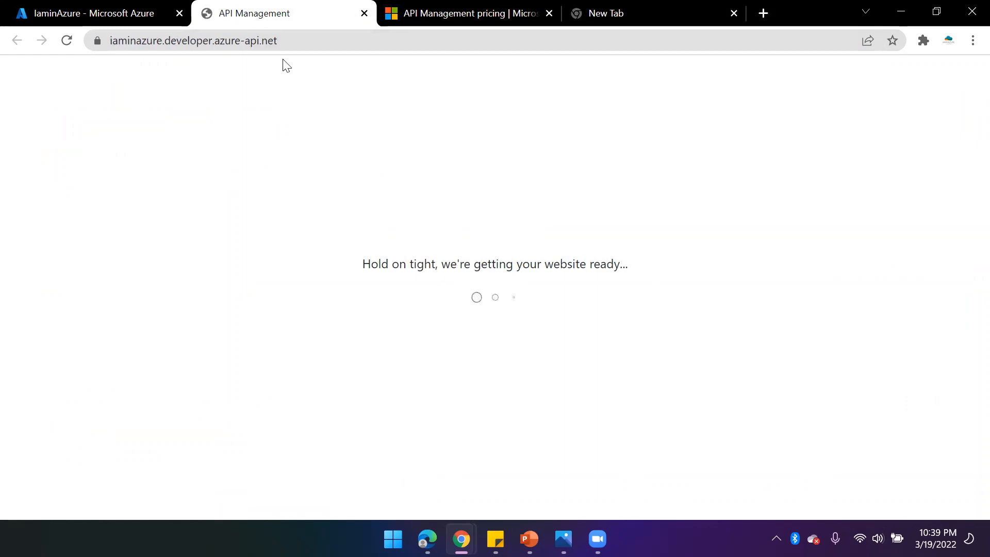
pyautogui.doubleClick(175, 42)
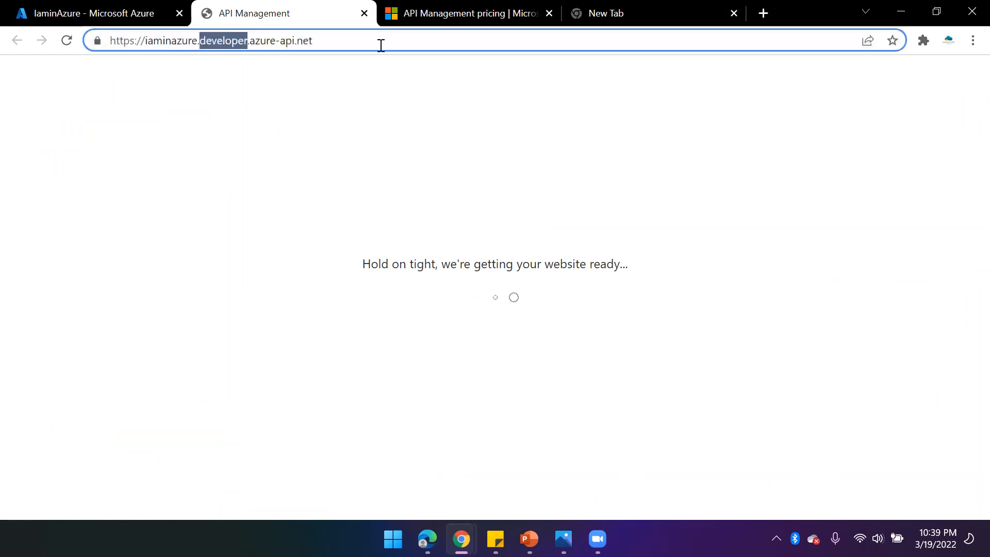
pyautogui.click(352, 45)
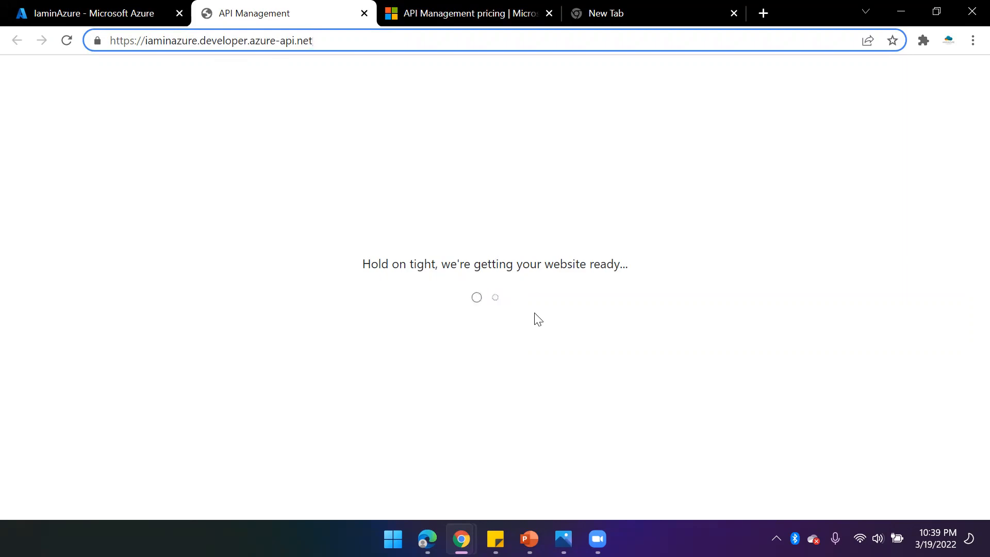
# - View the service Overview and APIs pages in the Azure portal, then return to the developer portal tab
pyautogui.click(105, 16)
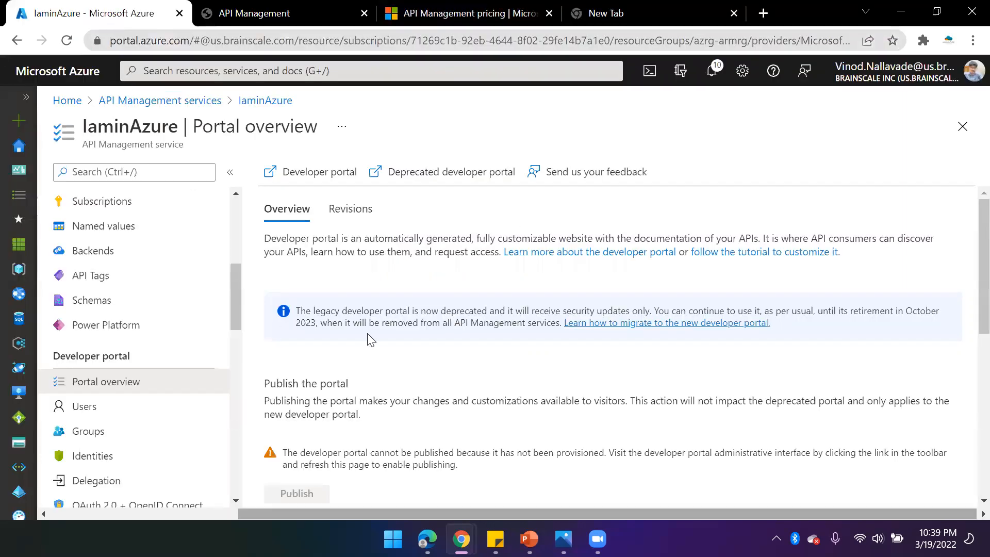
pyautogui.scroll(6, 139, 236)
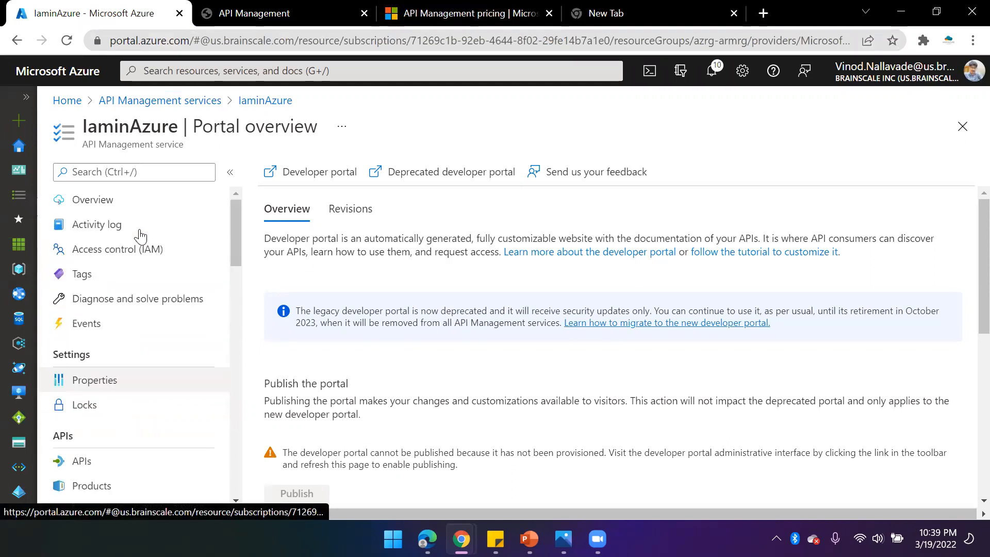
pyautogui.click(80, 207)
pyautogui.scroll(-1, 137, 411)
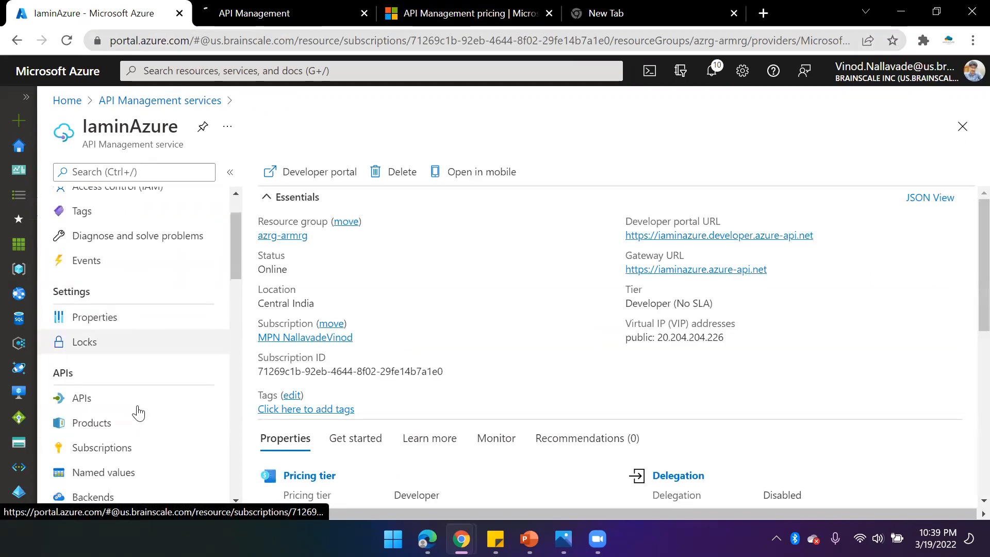
pyautogui.click(91, 383)
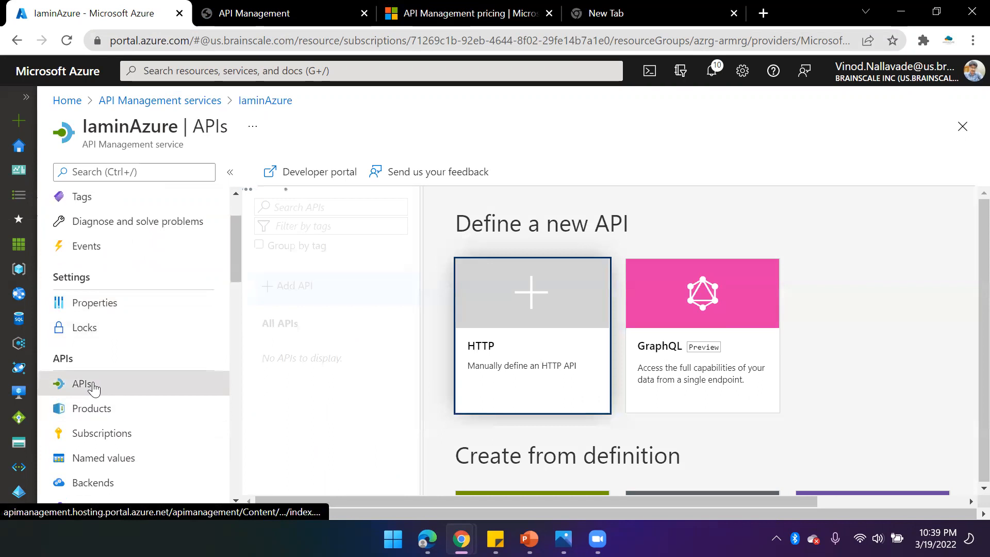
pyautogui.click(298, 8)
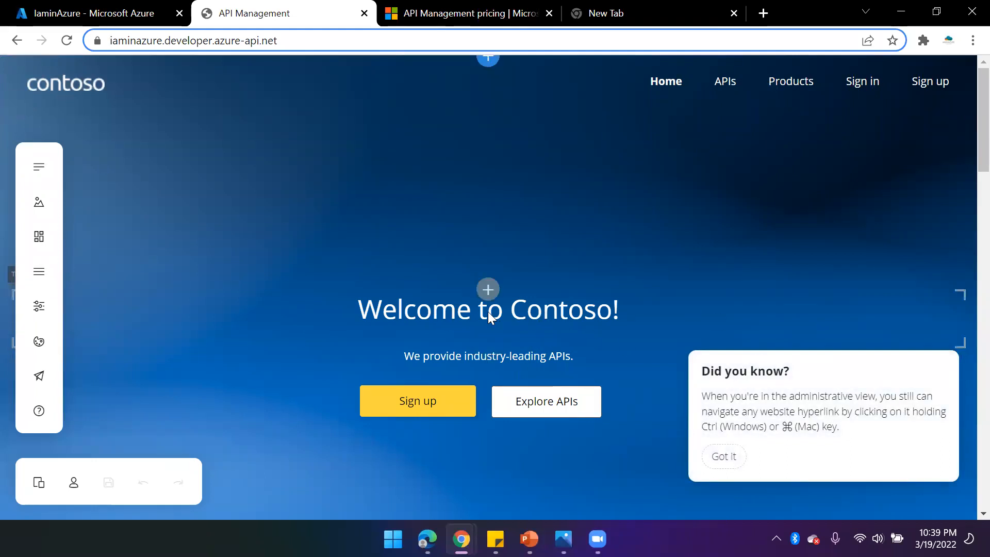
# - Change the homepage heading's company name from Contoso to Iaminazure
pyautogui.click(562, 311)
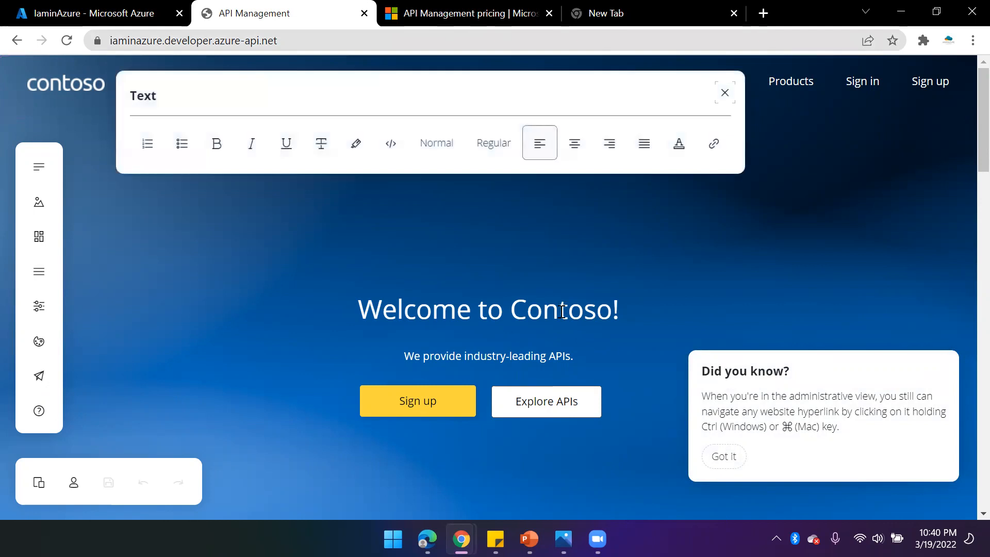
pyautogui.doubleClick(562, 311)
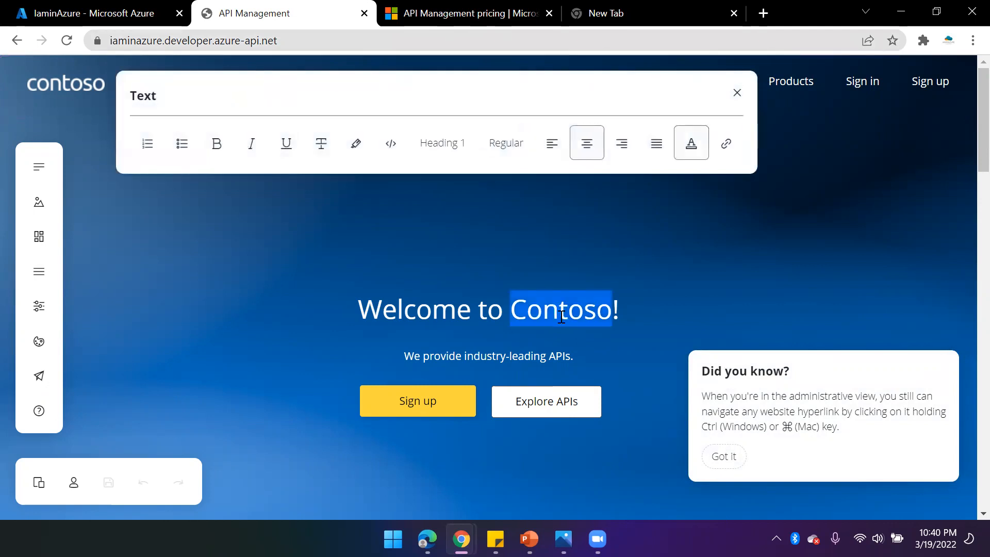
pyautogui.write('Iaminazure')
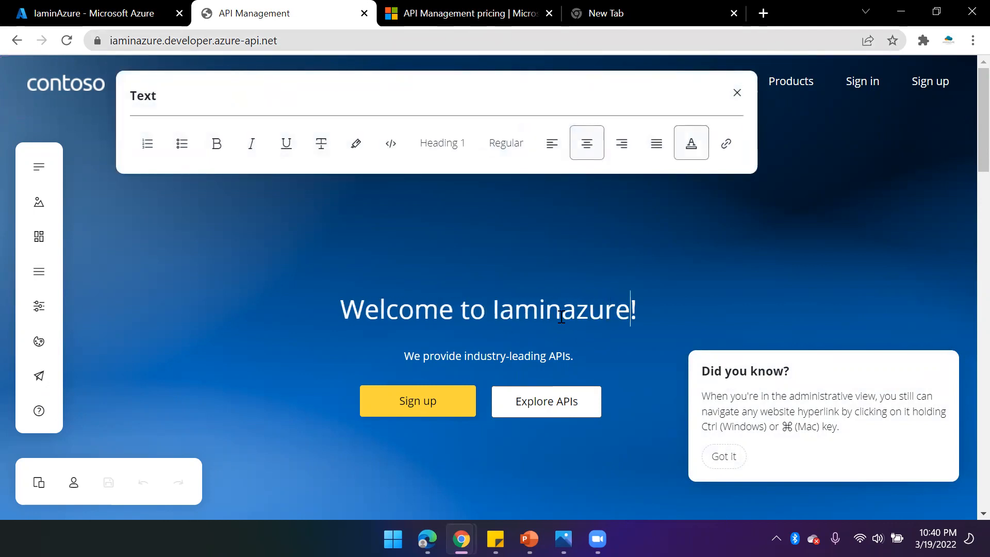
pyautogui.click(486, 256)
pyautogui.scroll(-1, 560, 266)
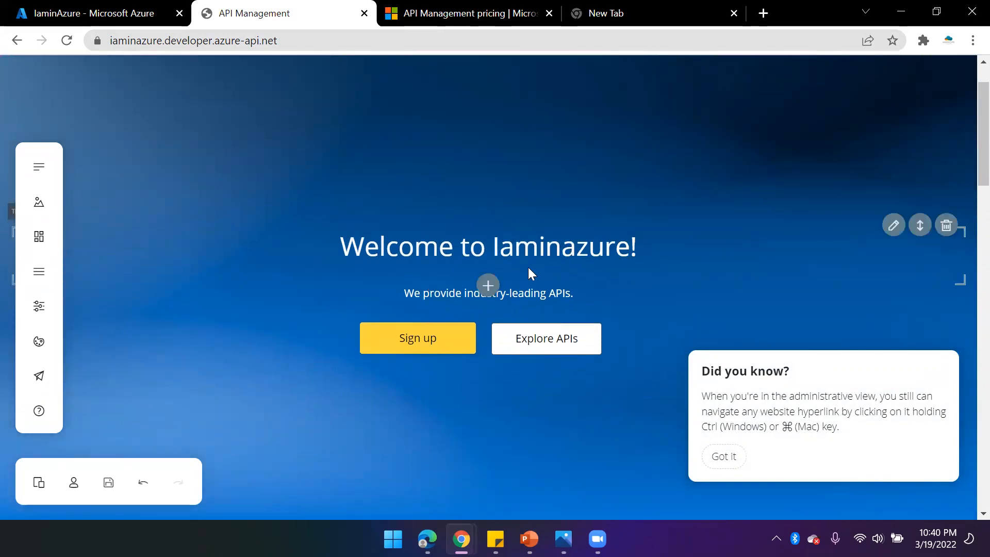
pyautogui.scroll(1, 572, 319)
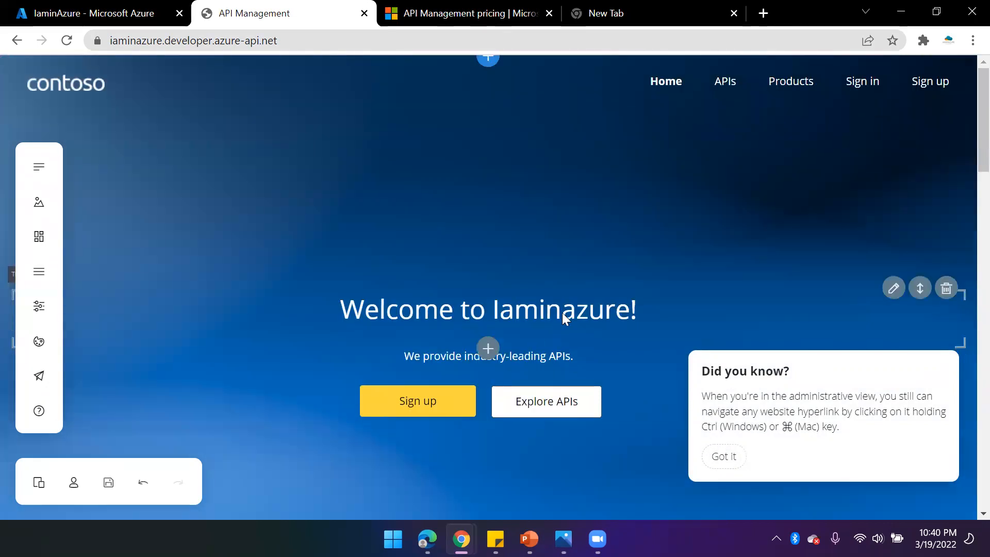
pyautogui.doubleClick(567, 304)
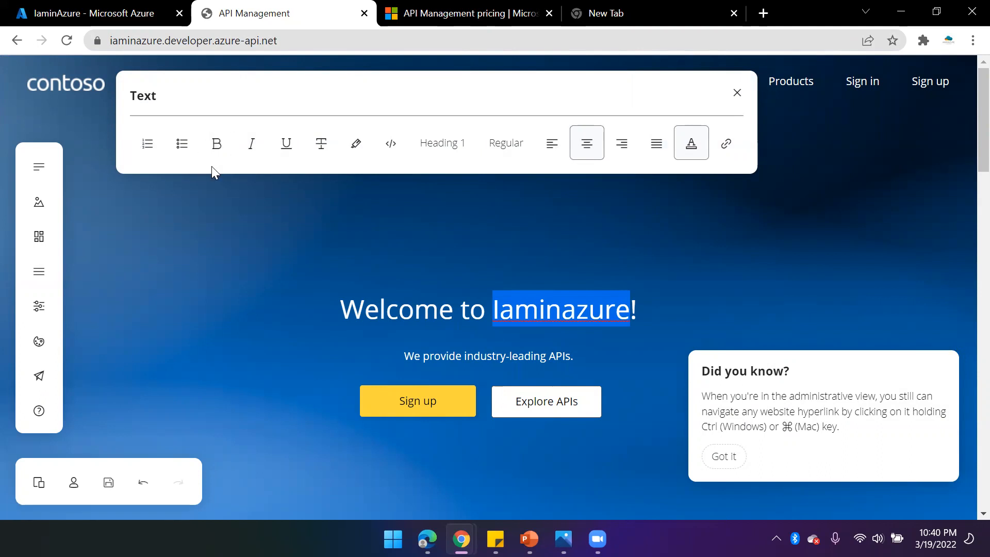
pyautogui.click(283, 317)
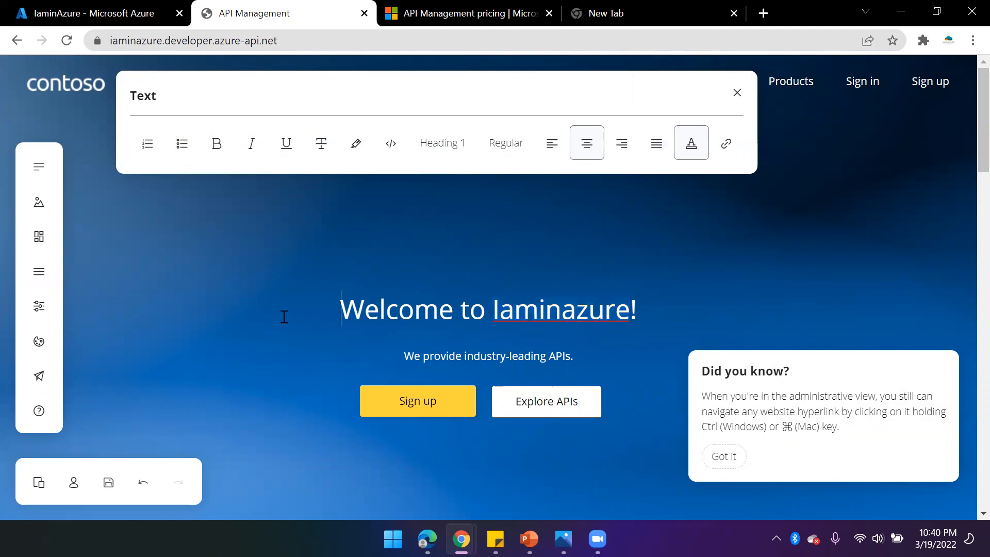
pyautogui.click(192, 336)
# - Replace the header logo picture by uploading the Logo image from the Pictures folder
pyautogui.click(78, 77)
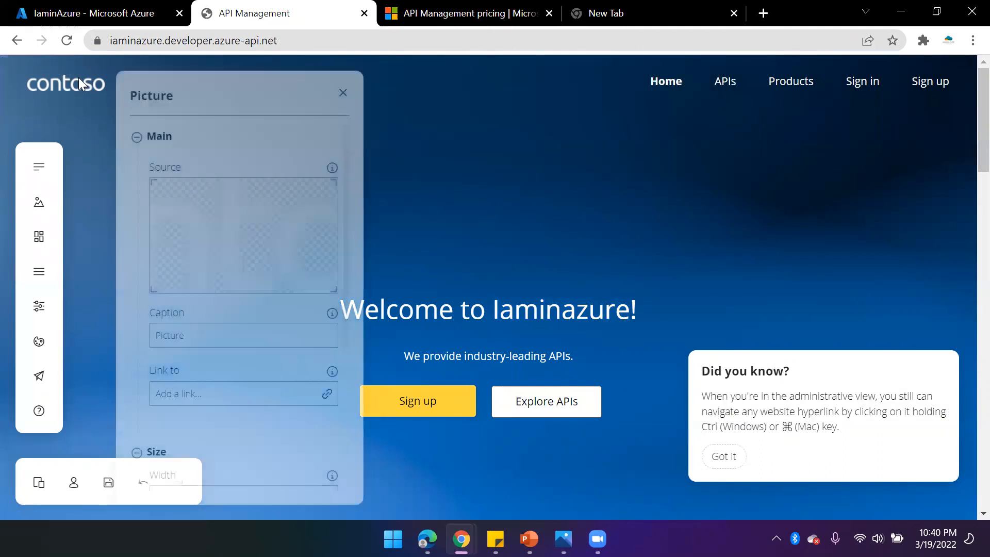
pyautogui.click(233, 227)
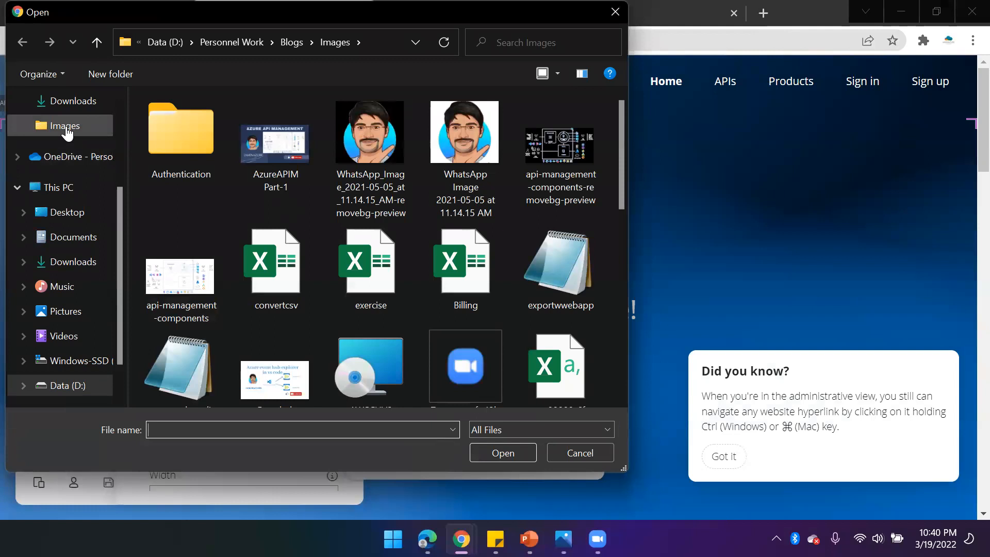
pyautogui.click(72, 323)
pyautogui.click(379, 352)
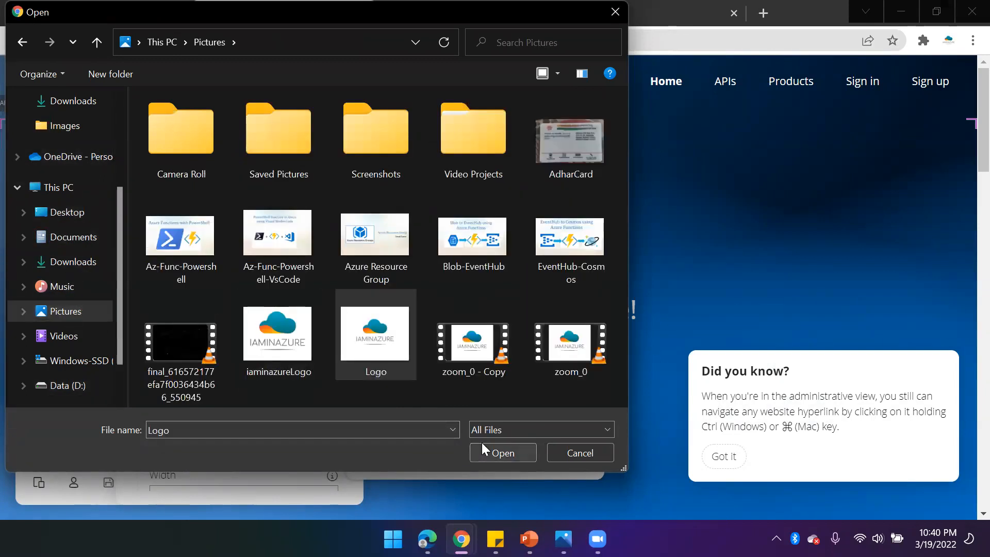
pyautogui.click(482, 442)
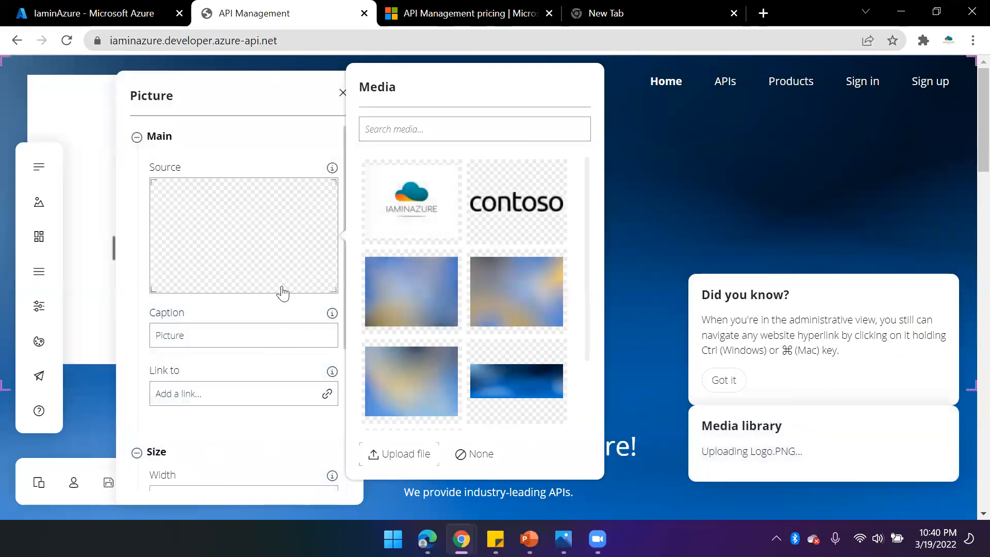
# - Set the logo's width to 50 px and height to 52 px, close the picture settings and save the portal changes
pyautogui.scroll(-4, 283, 293)
pyautogui.scroll(-2, 441, 369)
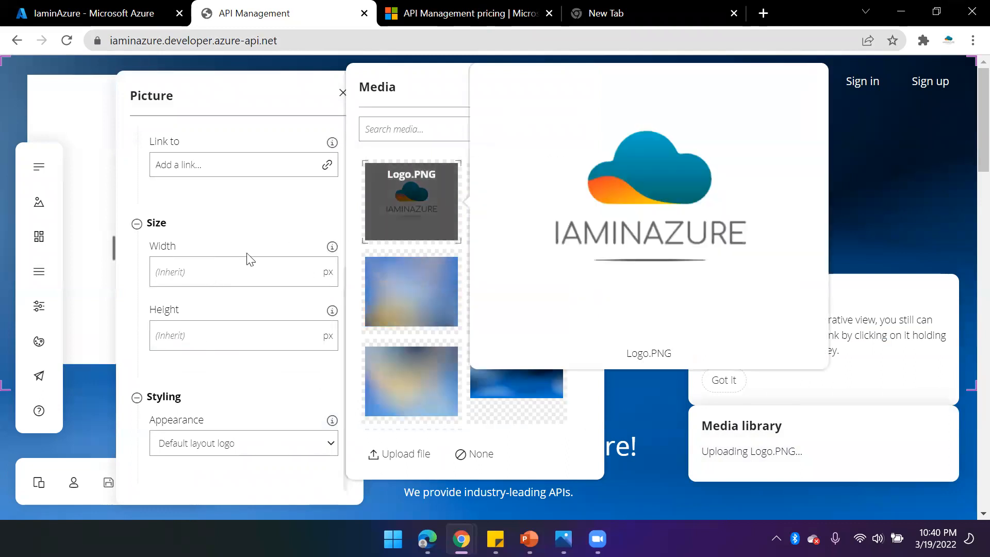
pyautogui.click(209, 272)
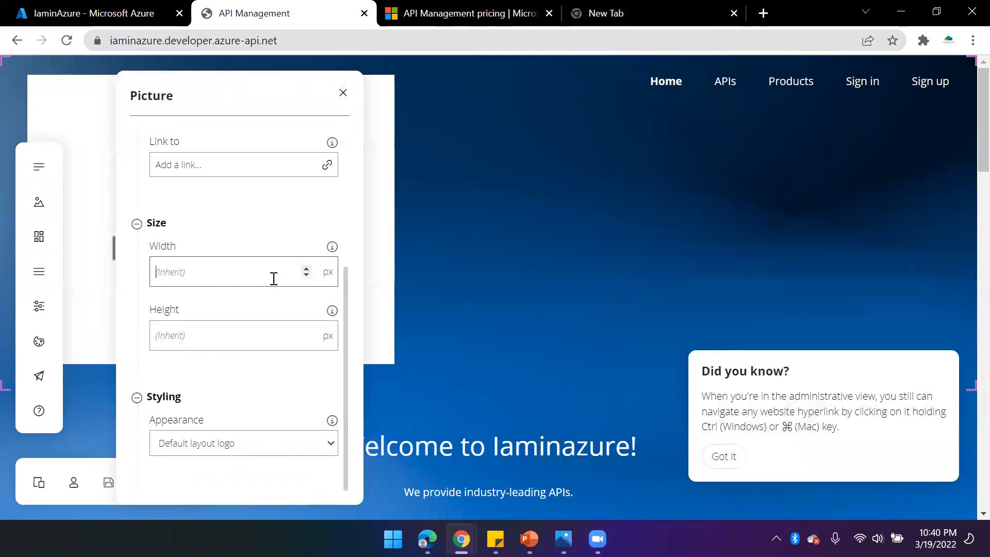
pyautogui.write('50')
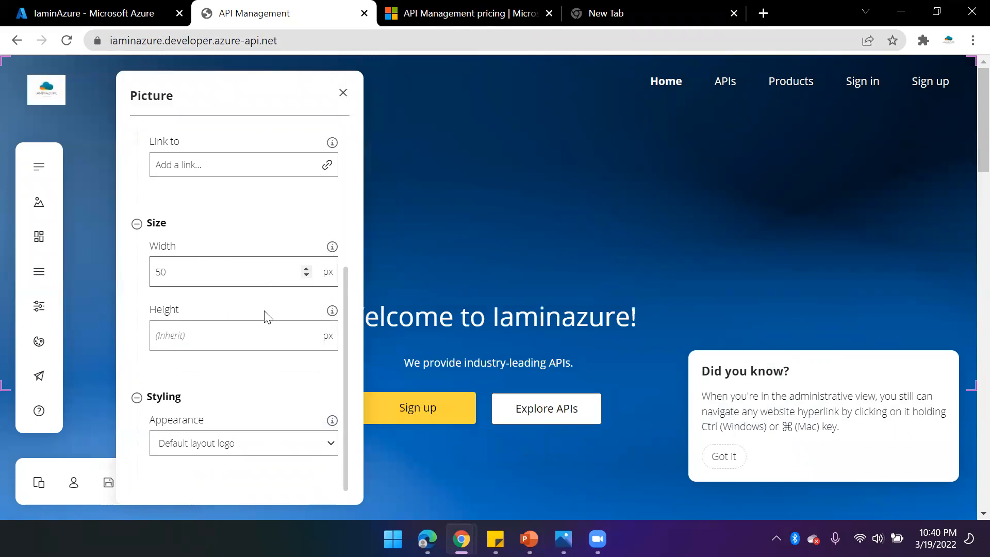
pyautogui.click(230, 346)
pyautogui.write('52')
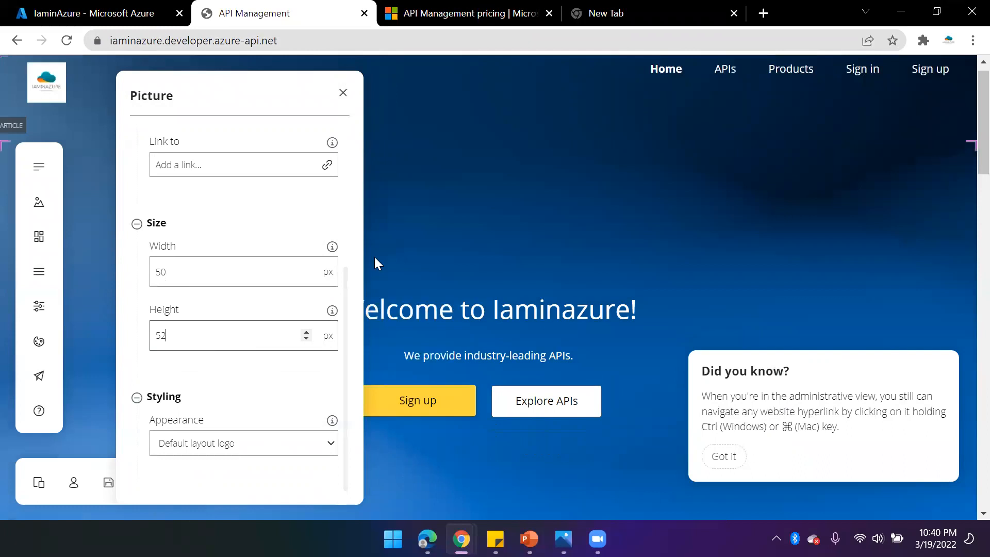
pyautogui.click(343, 93)
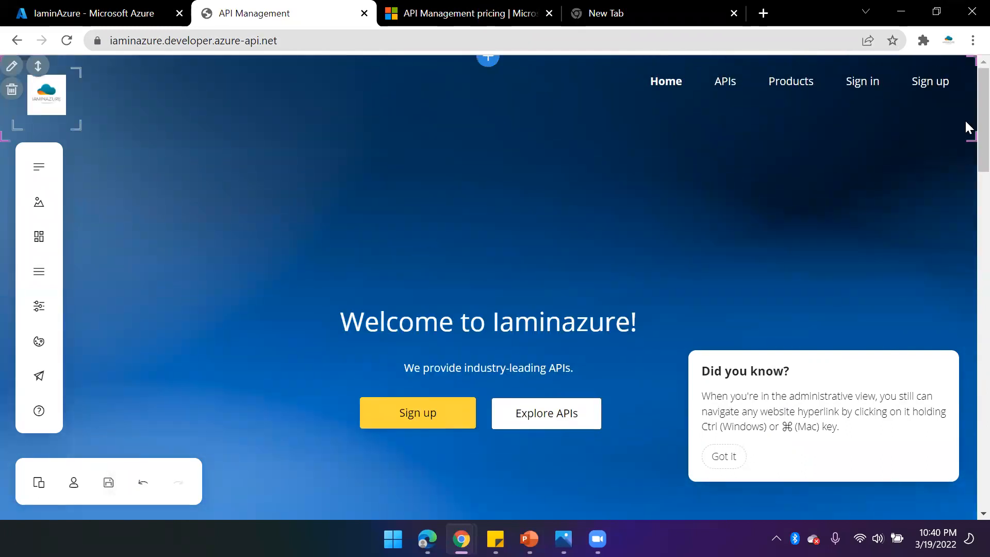
pyautogui.click(108, 483)
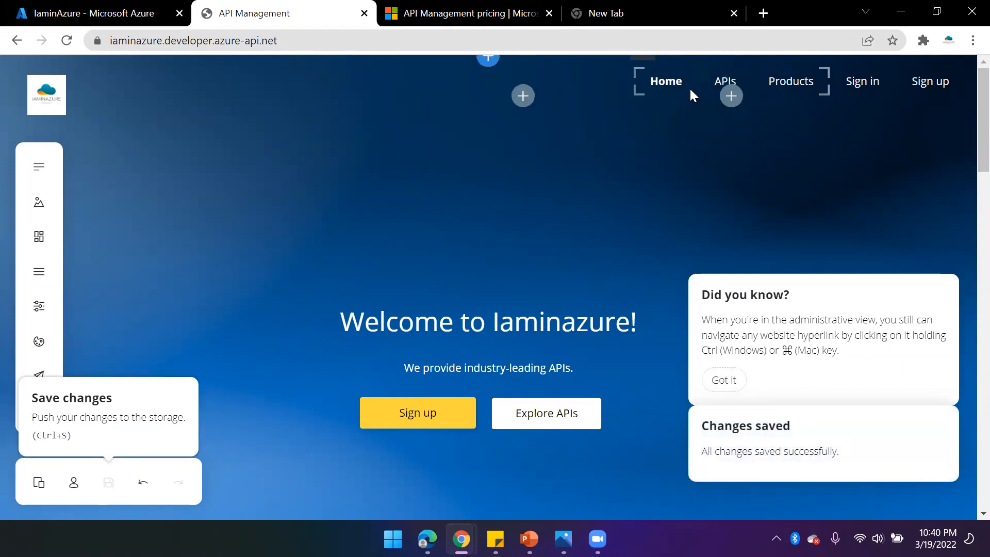
# - Publish the developer portal from the Portal overview page of the Azure portal
pyautogui.click(73, 16)
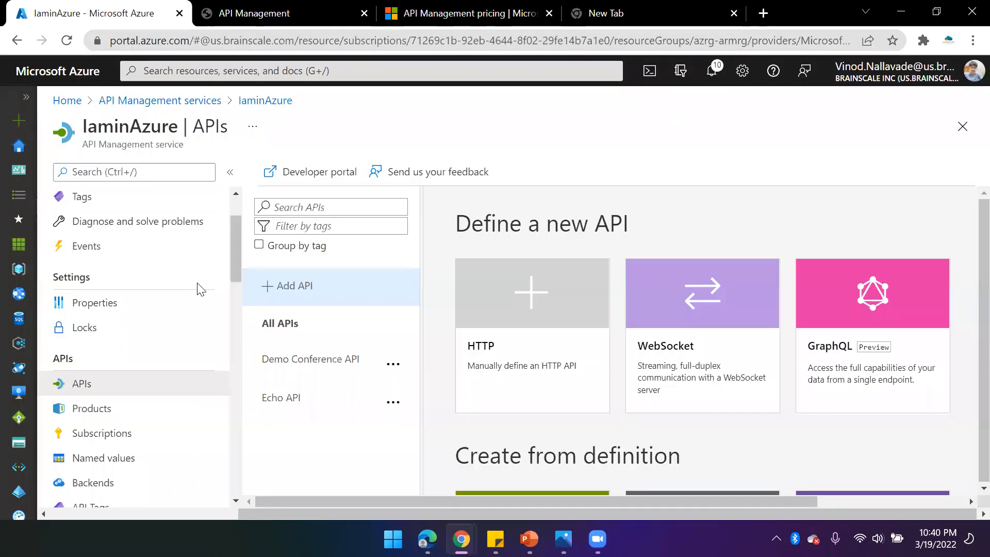
pyautogui.scroll(-3, 137, 448)
pyautogui.click(140, 462)
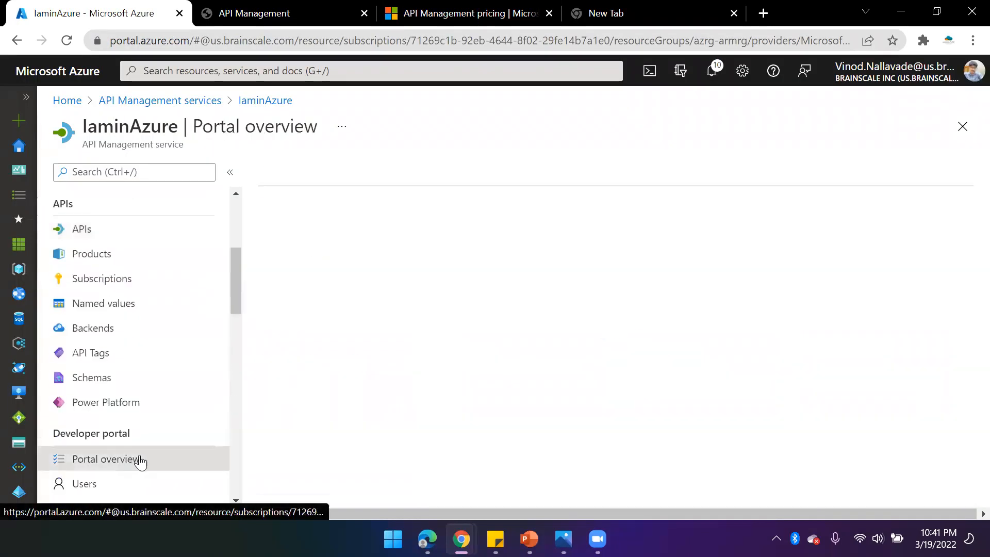
pyautogui.scroll(-2, 435, 437)
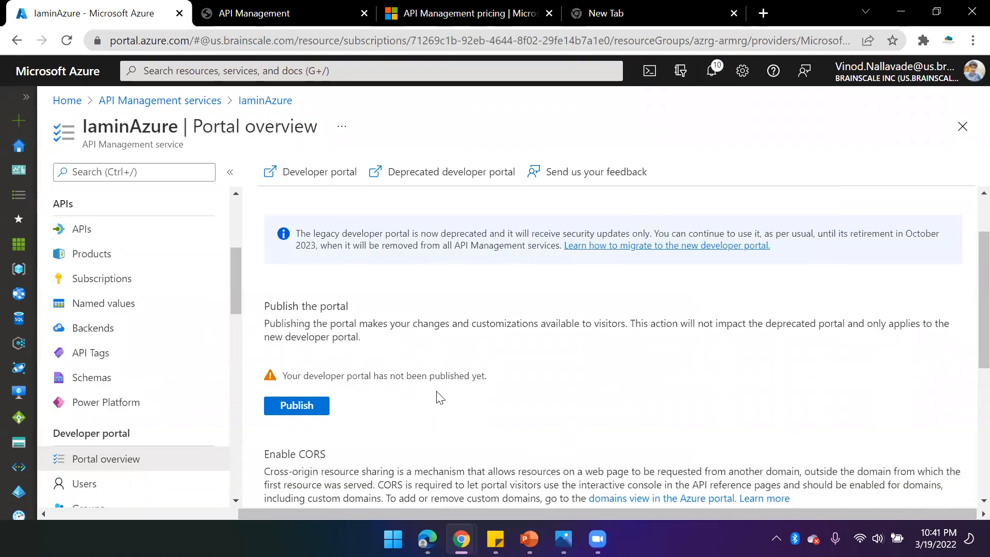
pyautogui.click(297, 408)
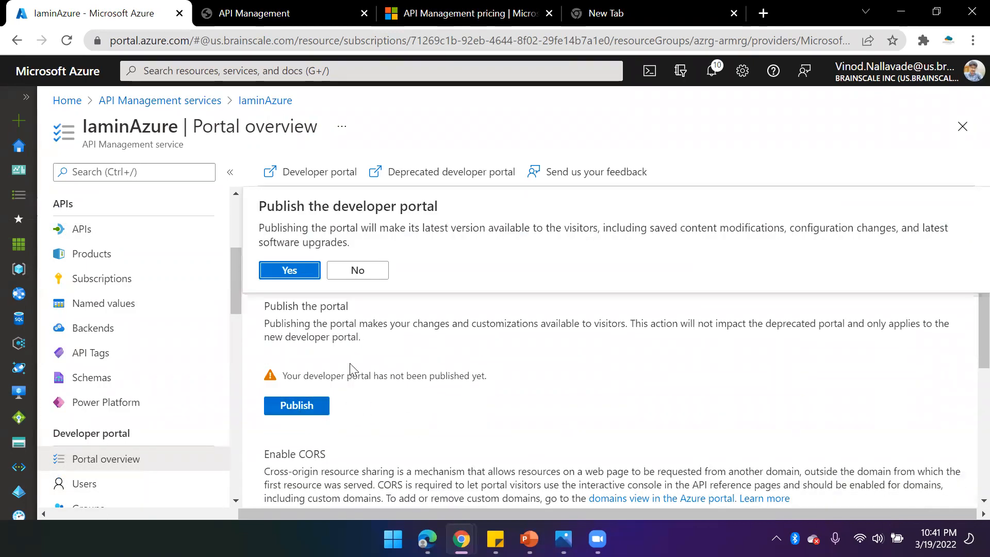
pyautogui.click(289, 270)
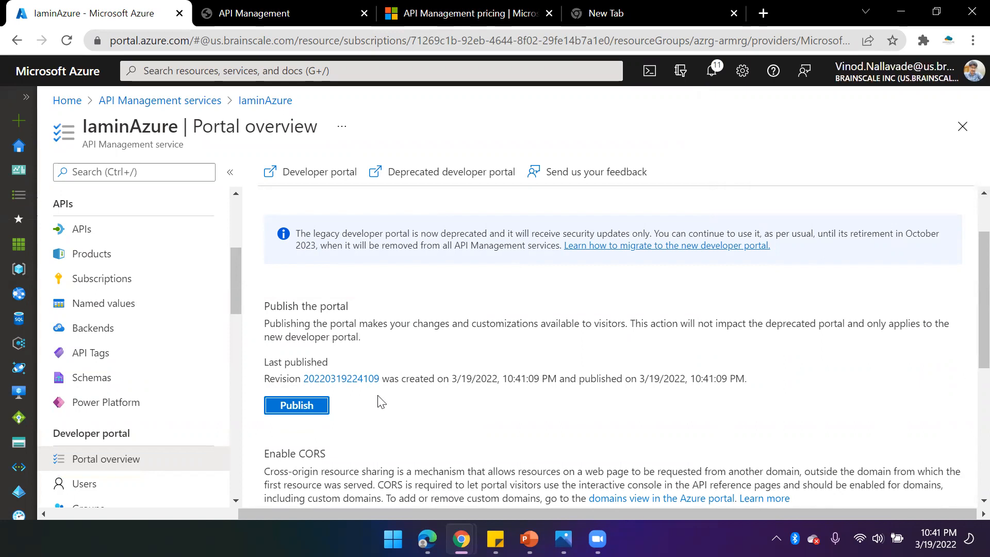
pyautogui.scroll(-5, 381, 403)
pyautogui.scroll(6, 446, 367)
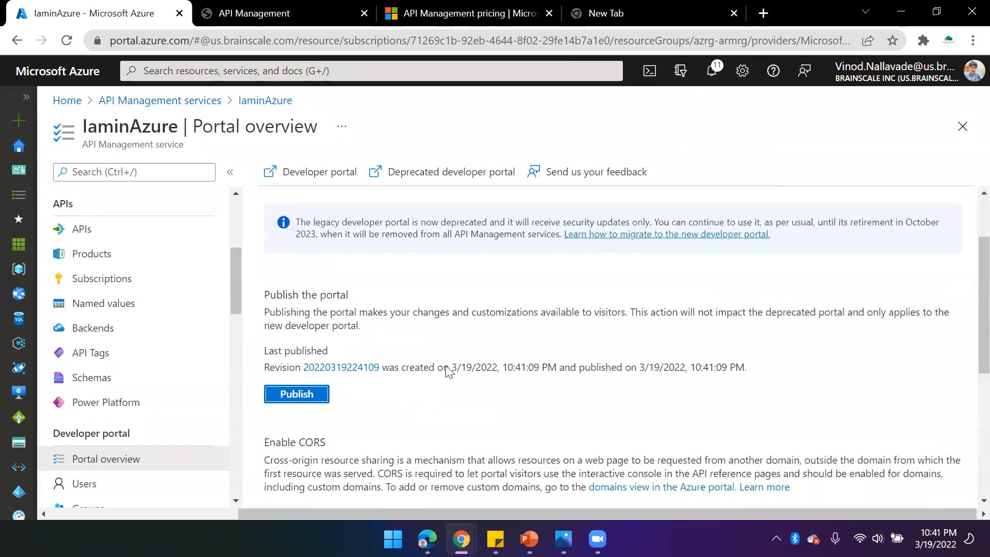
# - Copy the developer portal address and open it in a new Microsoft Edge InPrivate window
pyautogui.click(279, 11)
pyautogui.click(308, 33)
pyautogui.hotkey('ctrl', 'c')
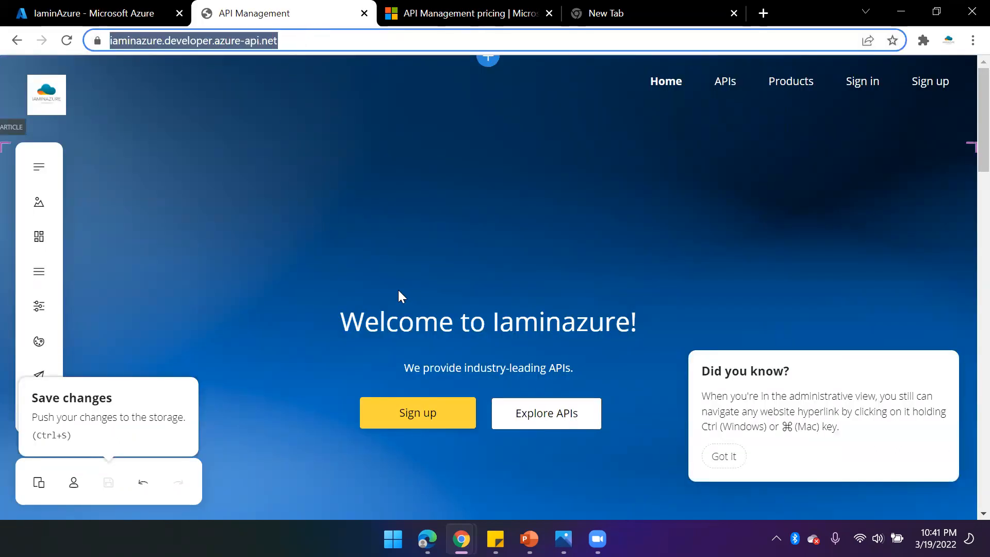
pyautogui.click(427, 539)
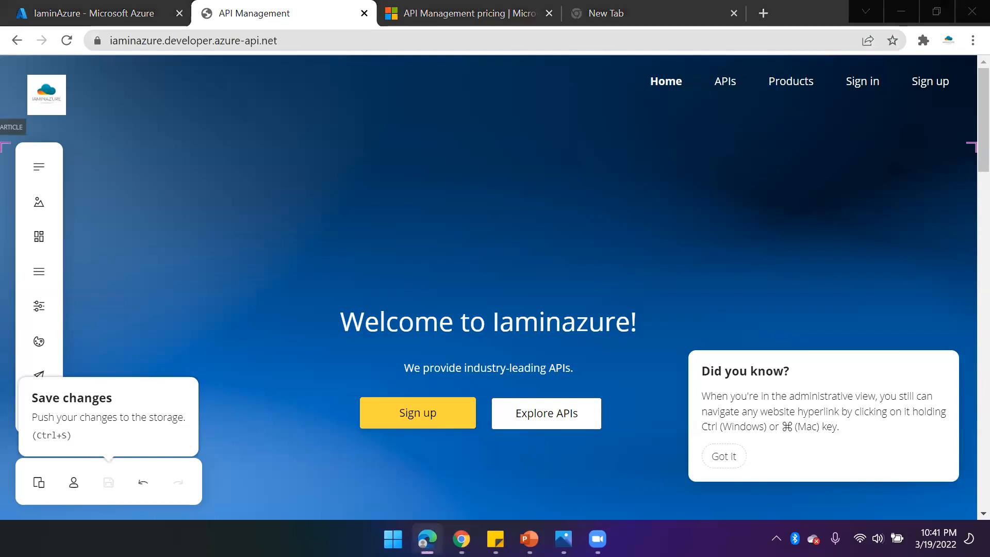
pyautogui.rightClick(426, 539)
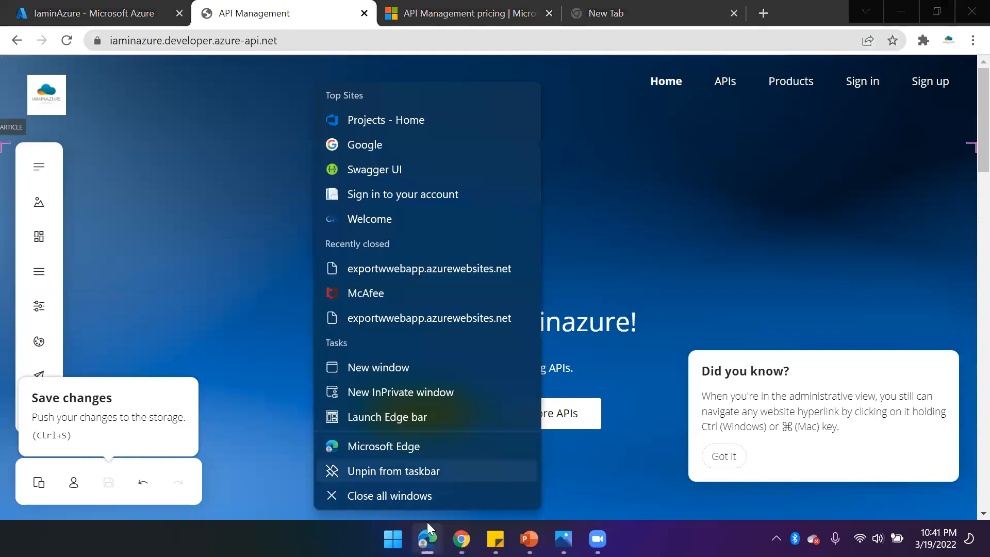
pyautogui.click(400, 394)
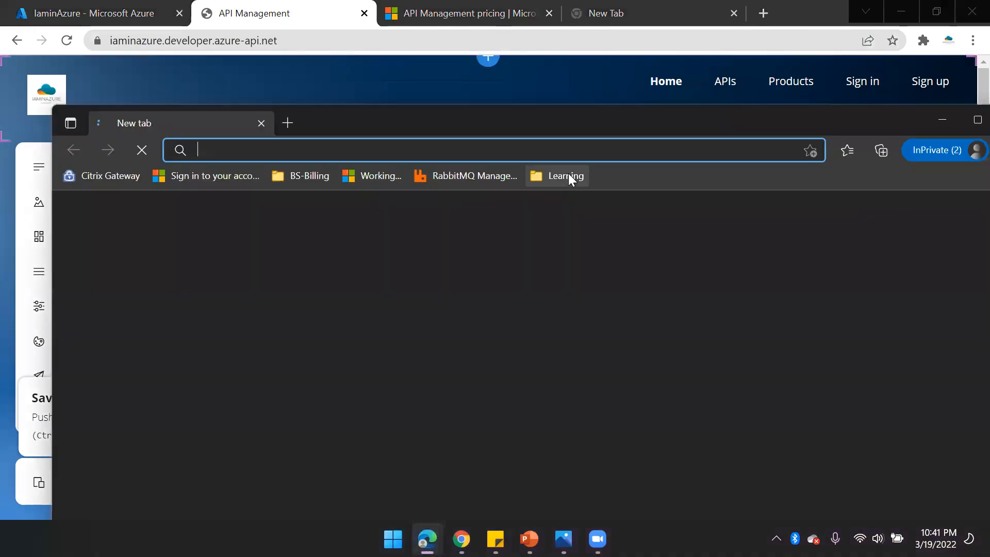
pyautogui.doubleClick(448, 128)
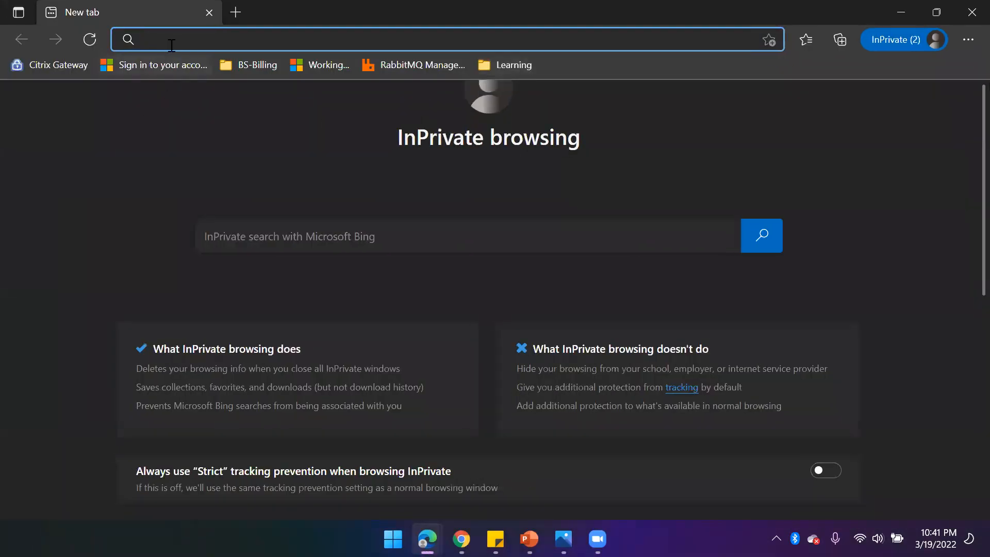
pyautogui.hotkey('ctrl', 'v')
pyautogui.press('Return')
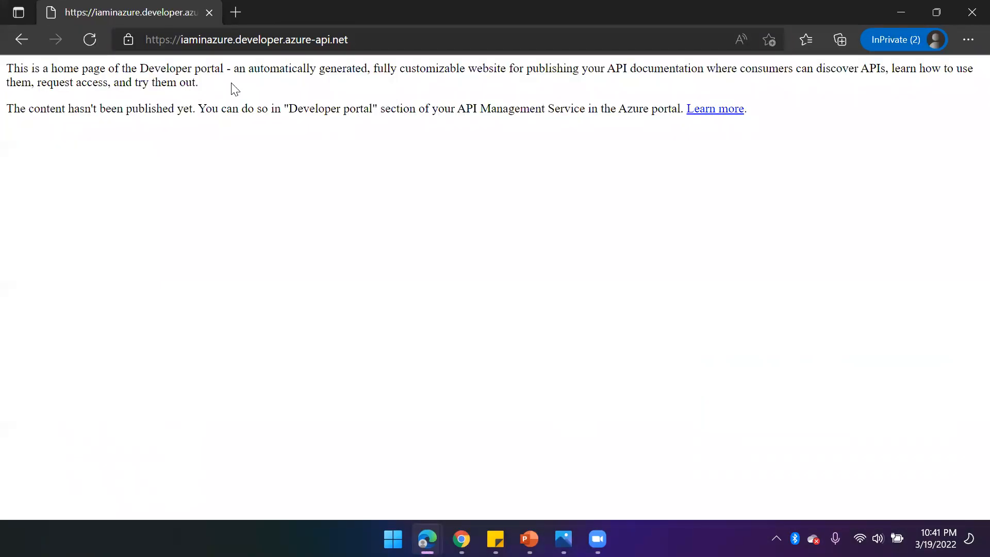
pyautogui.click(381, 34)
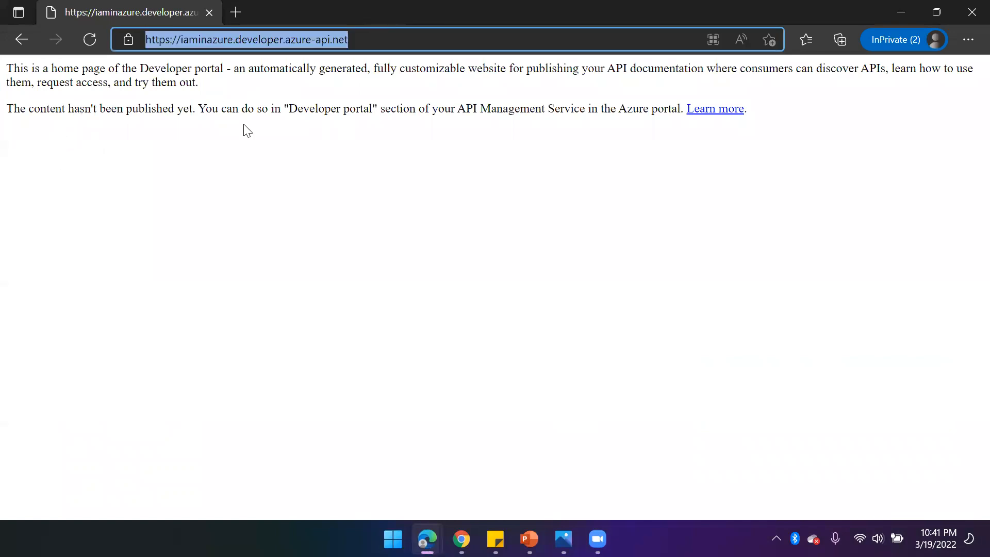
# - Check the publishing status of the latest portal revision in the Revisions list, refreshing it
pyautogui.hotkey('alt', 'Tab')
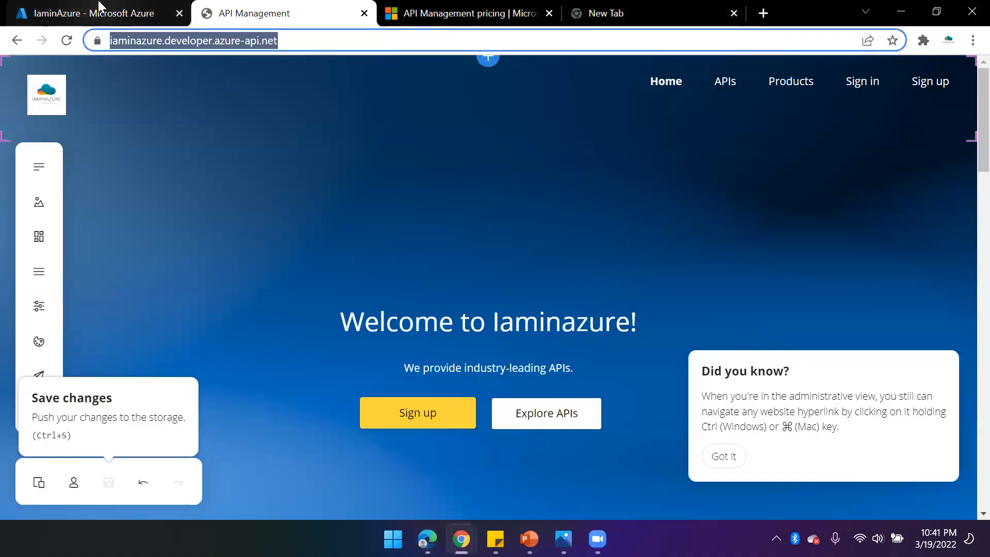
pyautogui.click(99, 7)
pyautogui.scroll(-5, 517, 404)
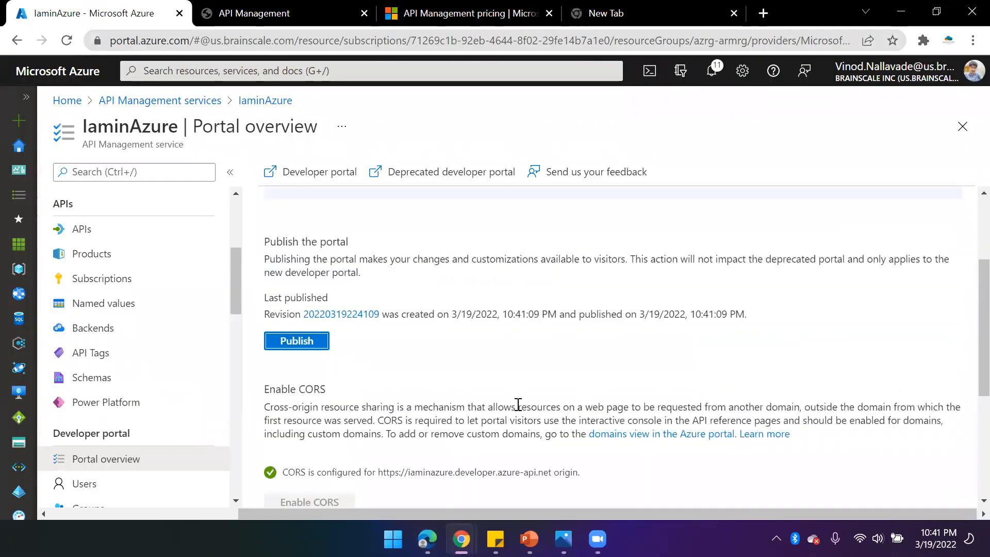
pyautogui.scroll(4, 657, 415)
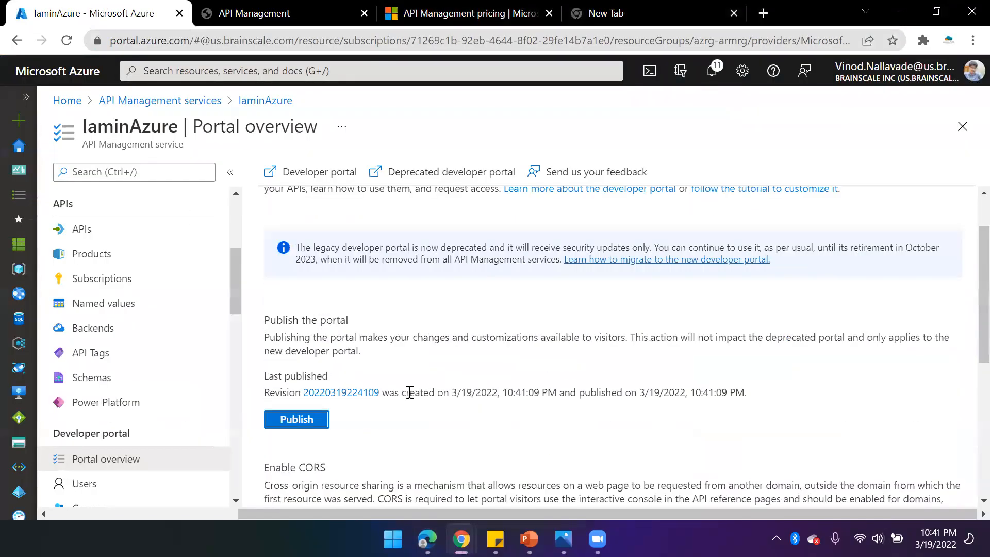
pyautogui.click(353, 400)
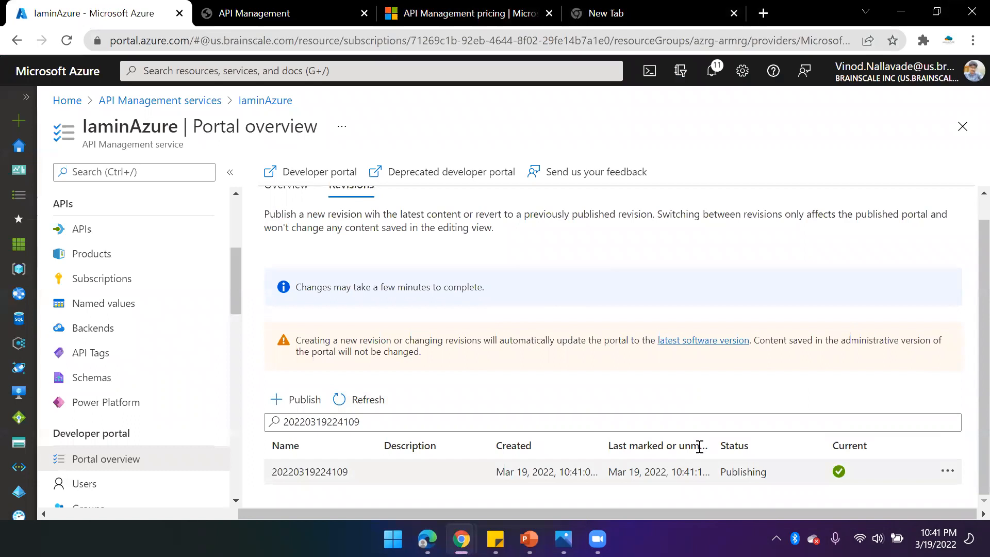
pyautogui.click(364, 402)
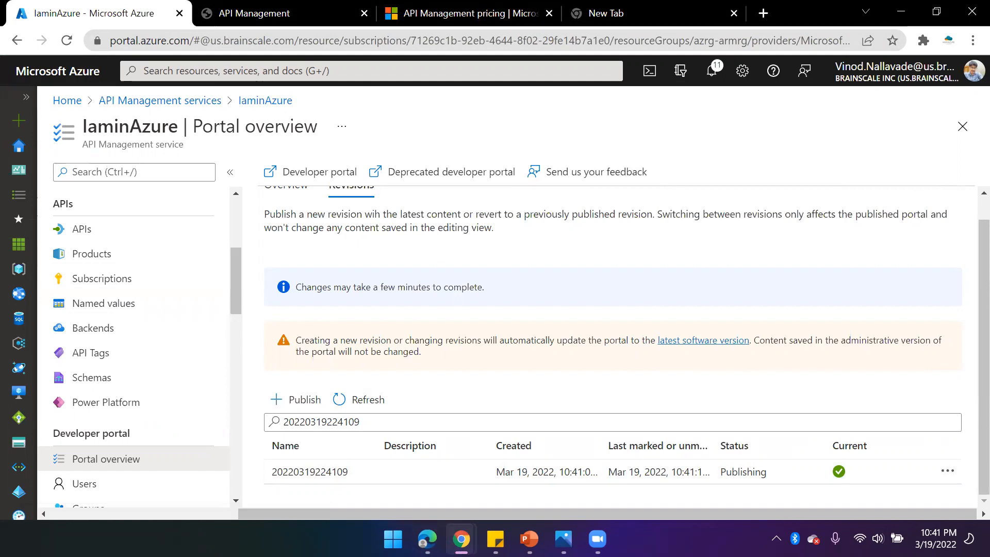
pyautogui.moveTo(427, 539)
pyautogui.click(516, 454)
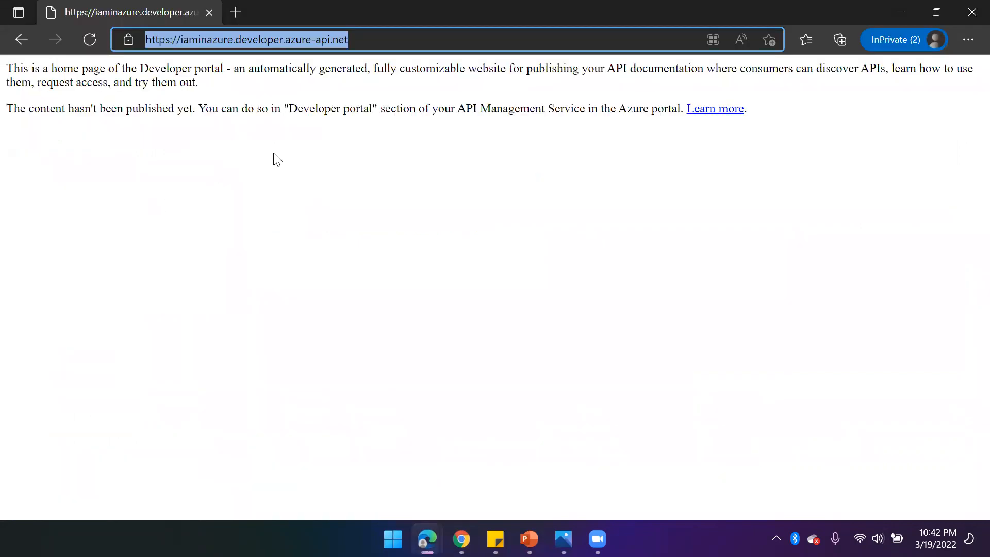
pyautogui.hotkey('alt', 'Tab')
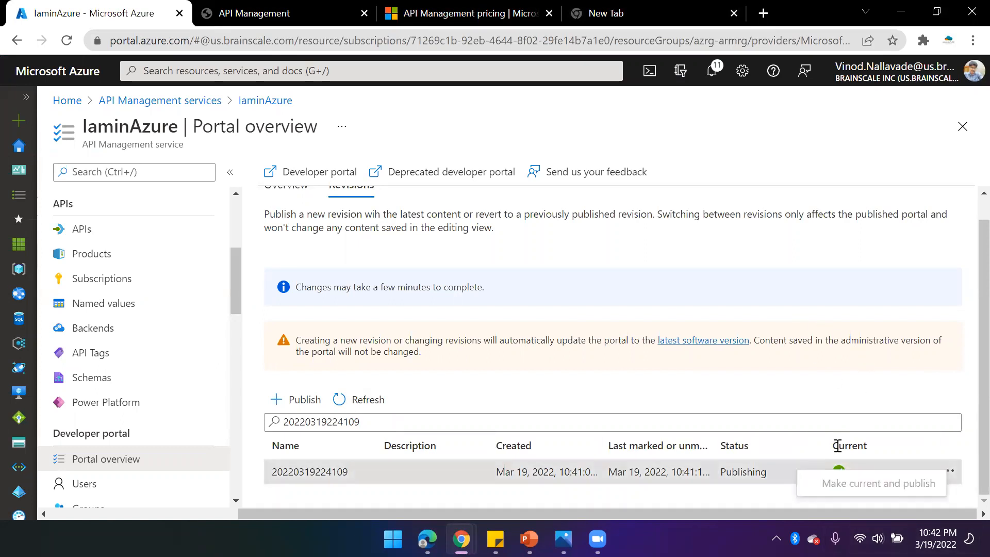
pyautogui.click(362, 413)
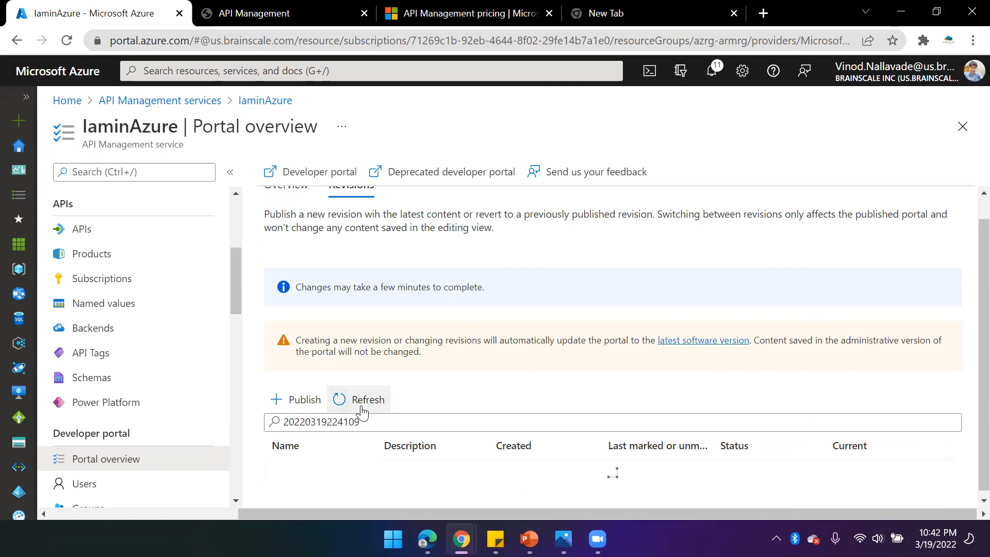
pyautogui.click(370, 406)
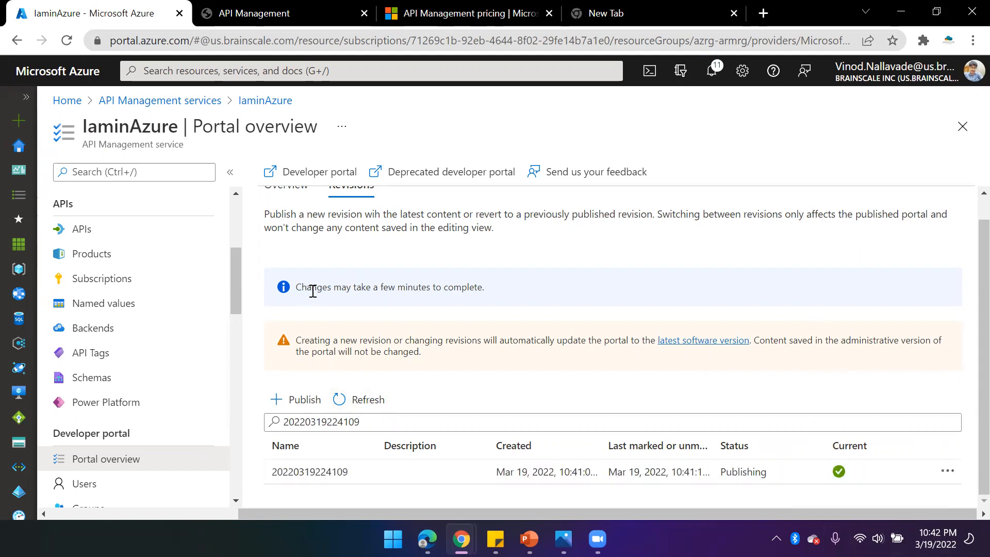
pyautogui.moveTo(478, 287); pyautogui.dragTo(297, 293)
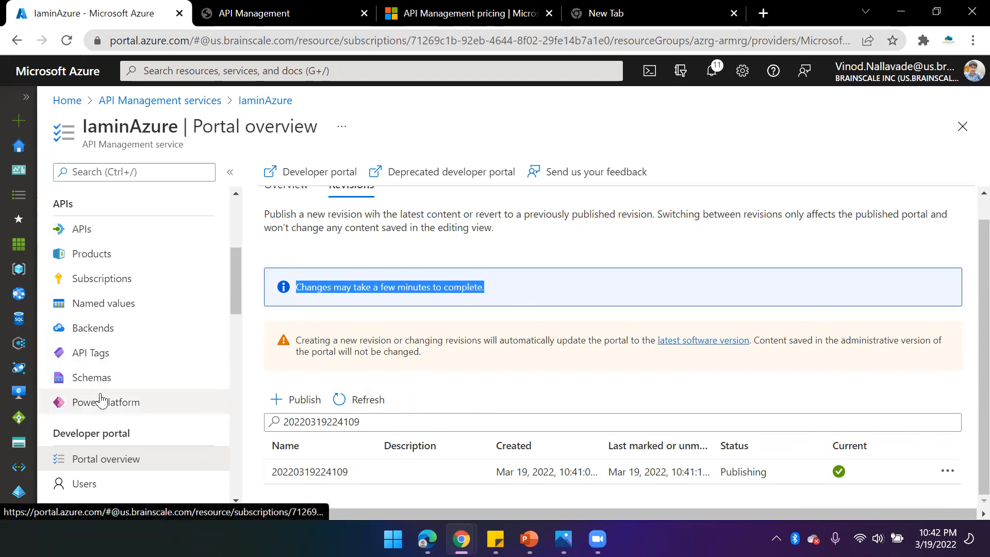
# - Try switching the service's pricing tier to Premium (99.95% or 99.99% SLA) and leave without saving
pyautogui.scroll(-3, 134, 397)
pyautogui.scroll(-3, 134, 397)
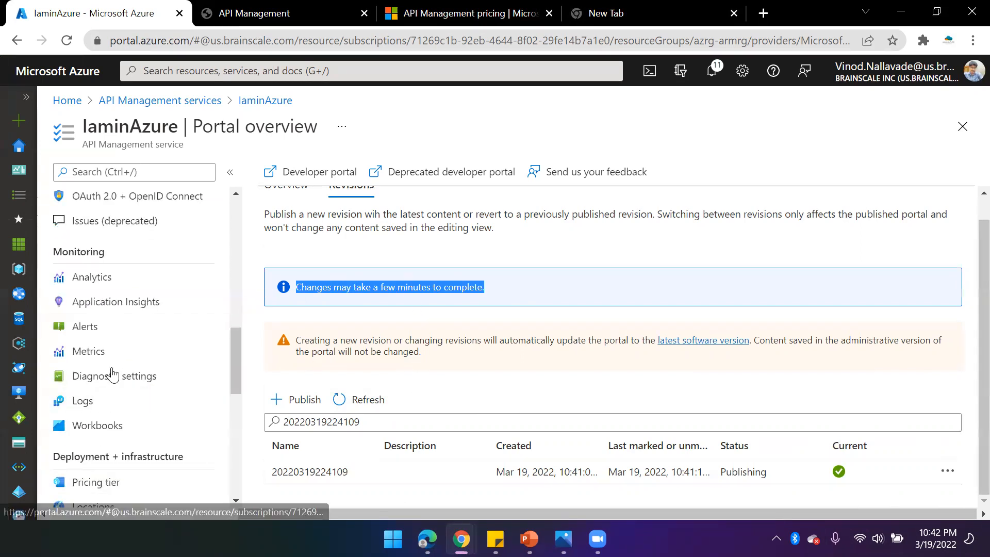
pyautogui.click(106, 482)
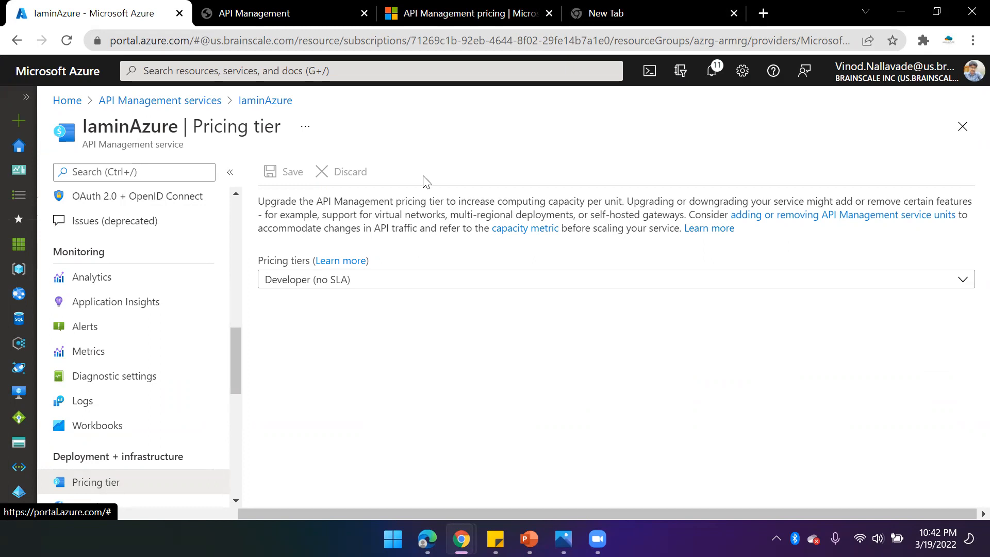
pyautogui.click(382, 287)
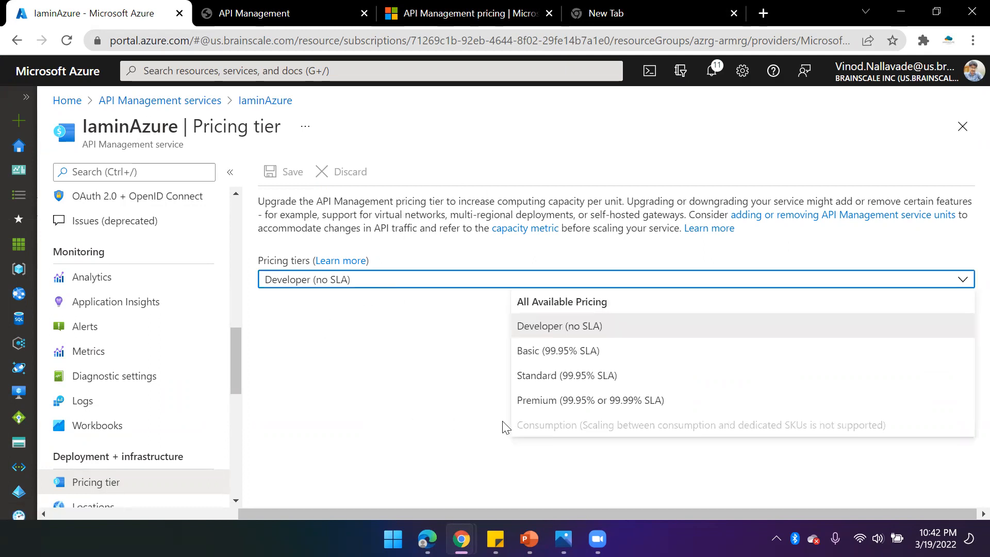
pyautogui.click(551, 407)
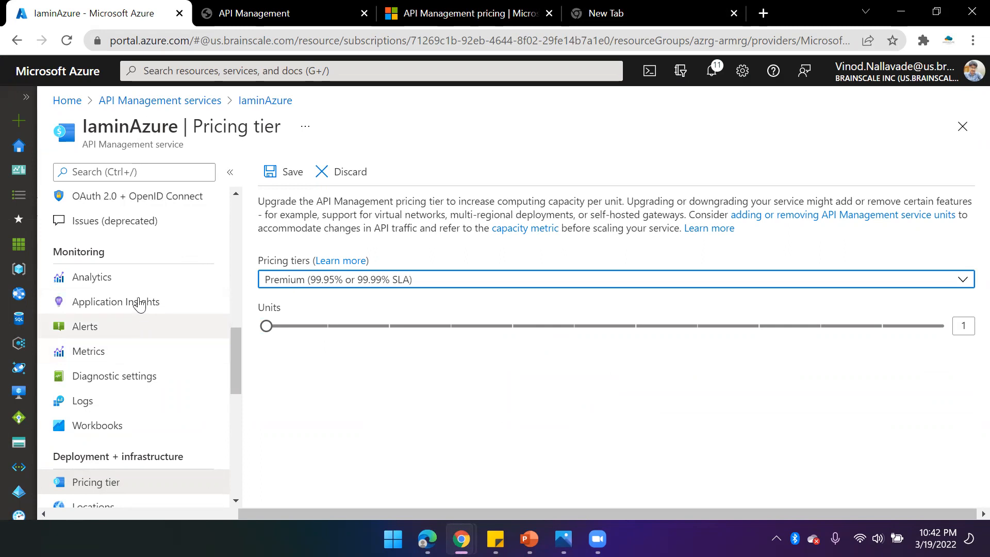
pyautogui.click(100, 280)
pyautogui.click(643, 129)
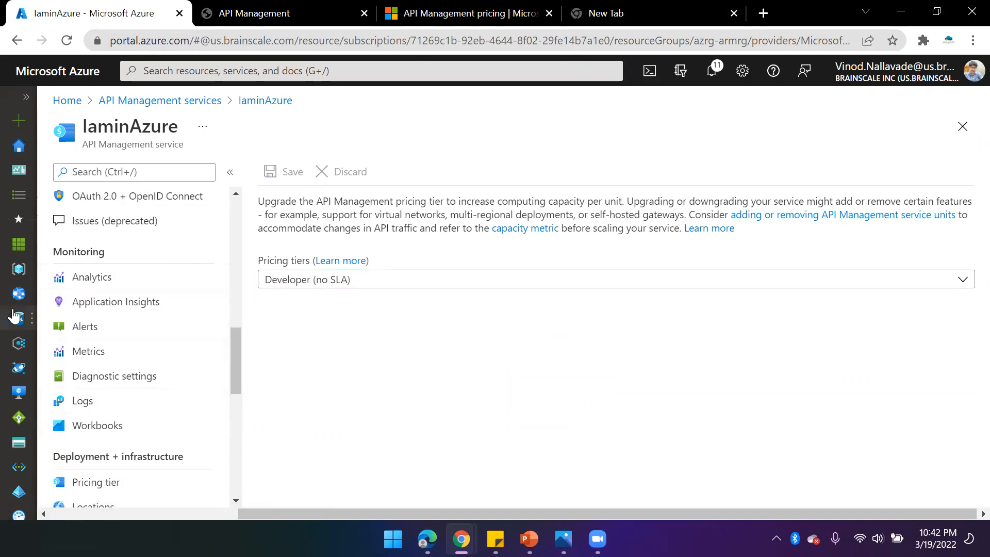
# - Review today's Analytics for the service across the Timeline, APIs, Subscriptions, Users and Requests views
pyautogui.click(153, 275)
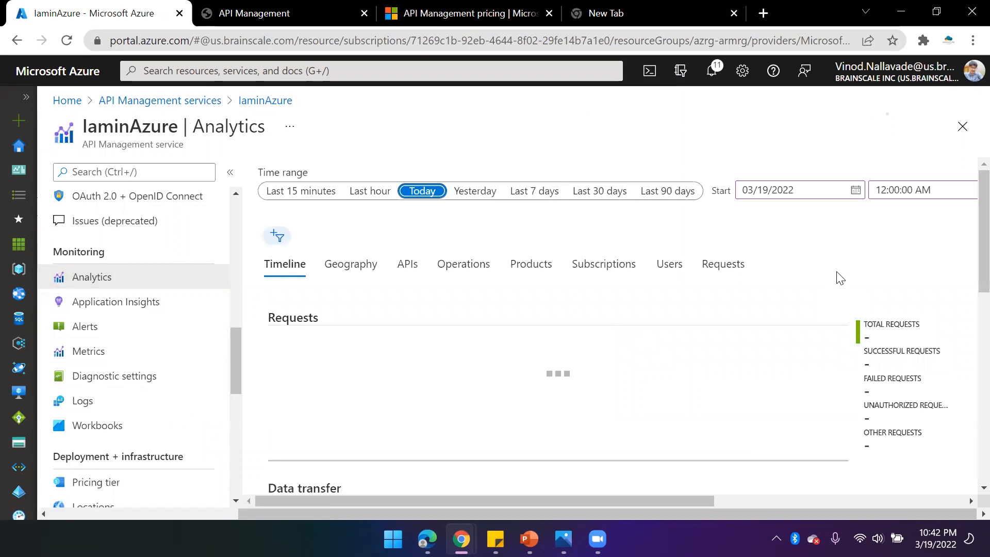
pyautogui.scroll(-1, 837, 276)
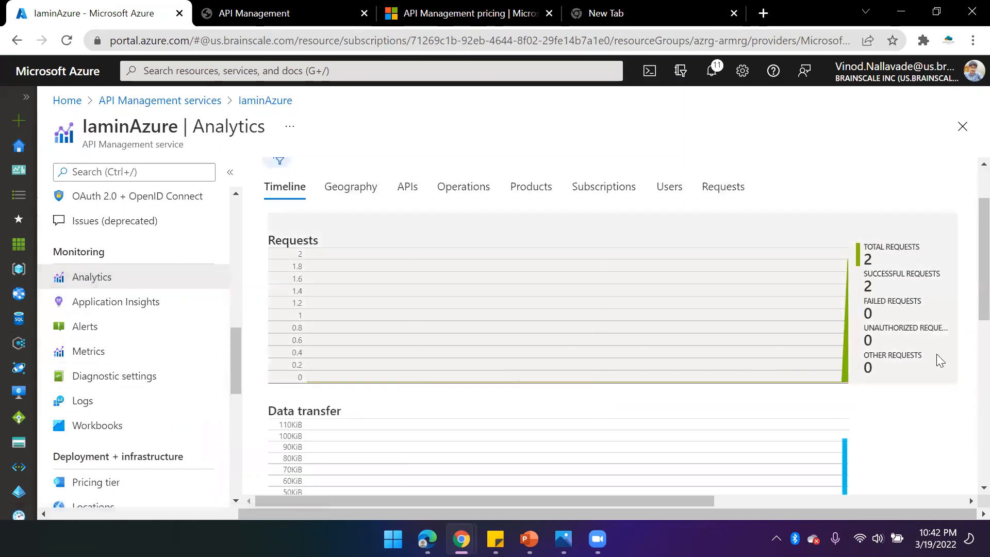
pyautogui.scroll(1, 883, 309)
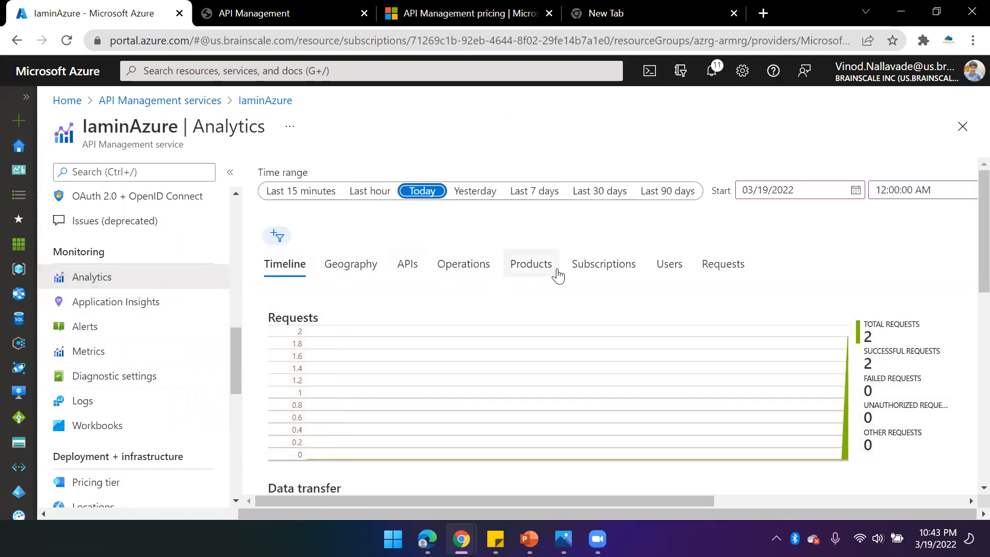
pyautogui.click(405, 268)
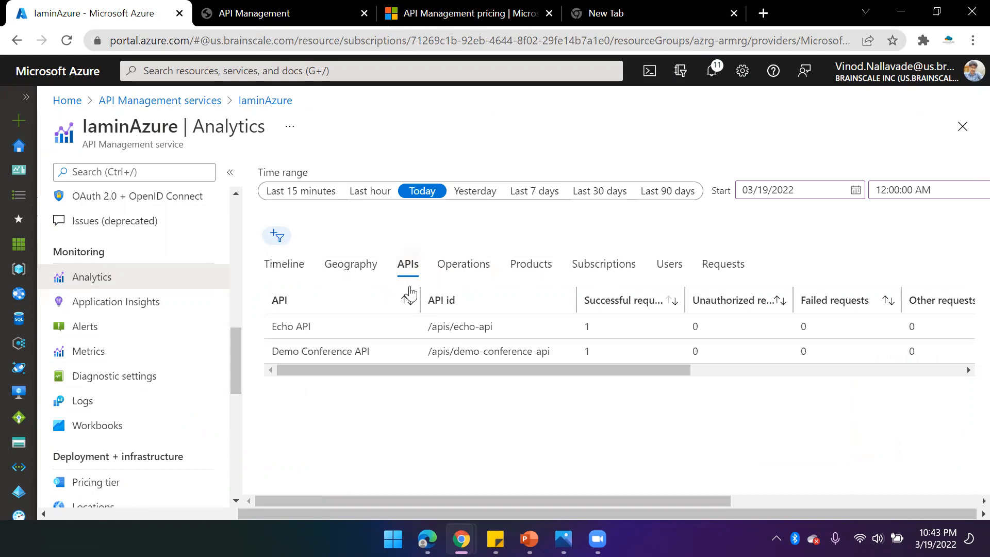
pyautogui.click(625, 264)
pyautogui.click(673, 267)
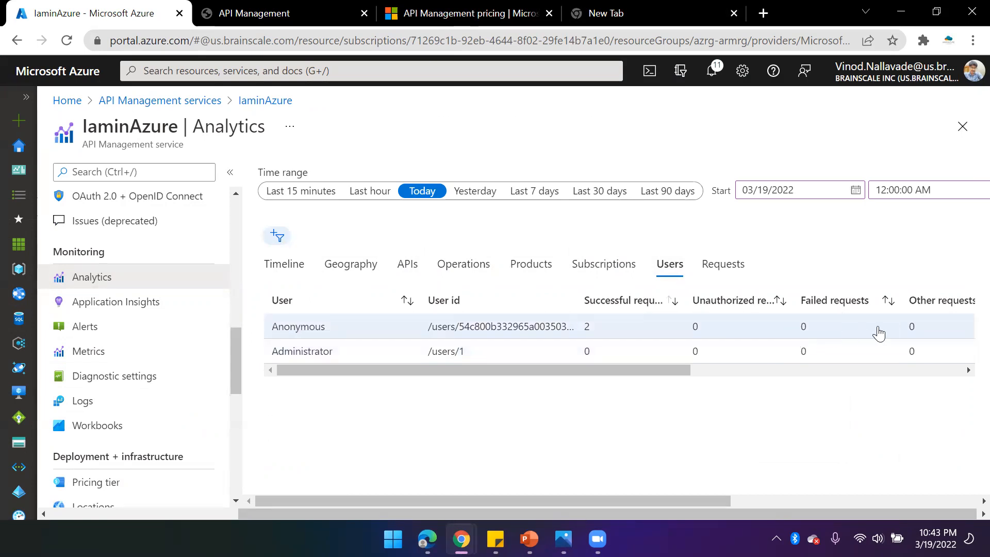
pyautogui.click(717, 264)
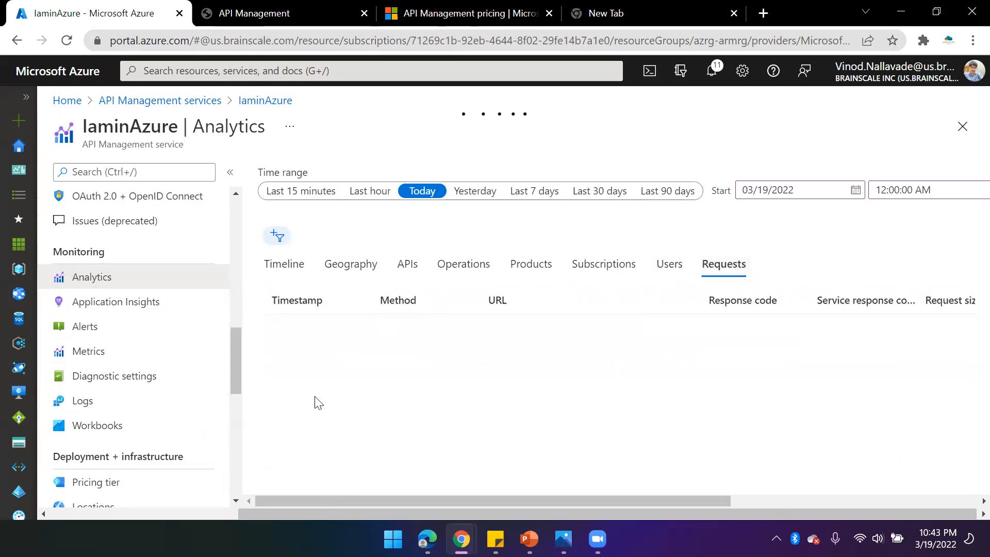
# - Browse the service's Application Insights and Locations pages
pyautogui.click(125, 312)
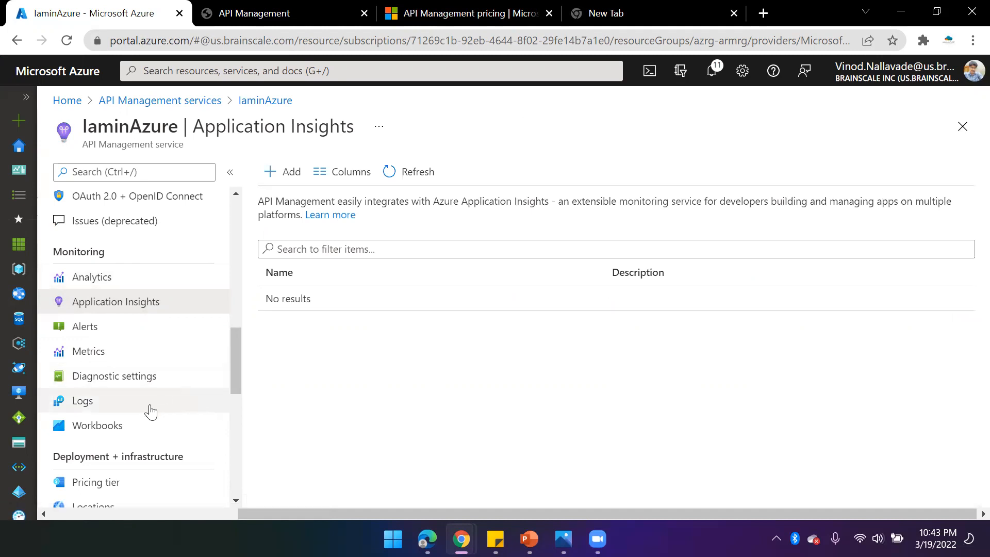
pyautogui.scroll(-5, 150, 408)
pyautogui.scroll(-2, 149, 409)
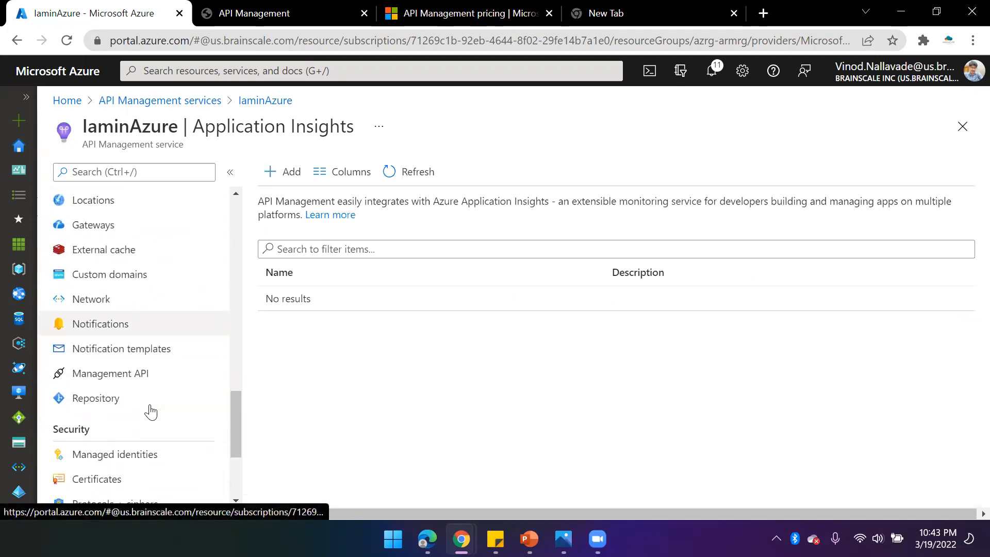
pyautogui.scroll(2, 159, 391)
pyautogui.click(103, 274)
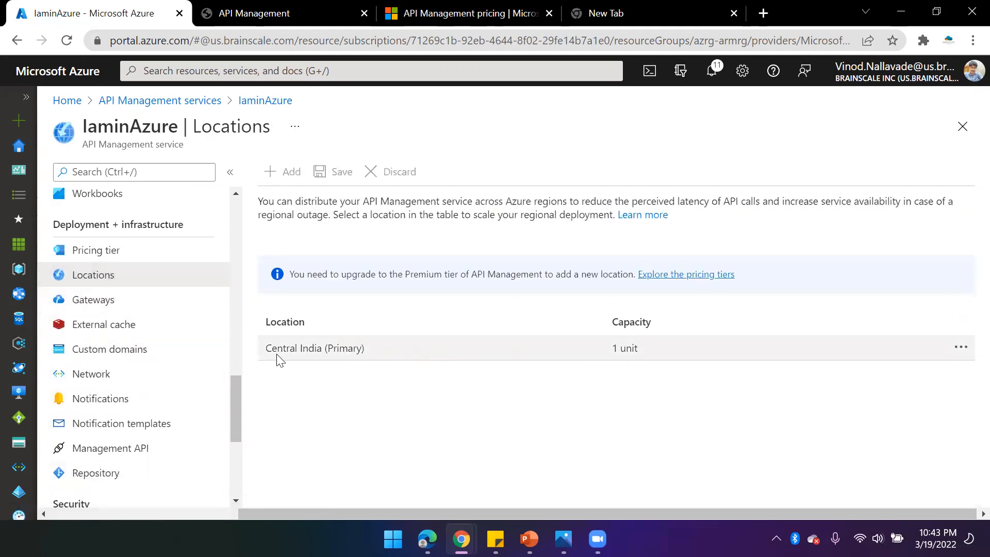
pyautogui.moveTo(388, 347); pyautogui.dragTo(264, 352)
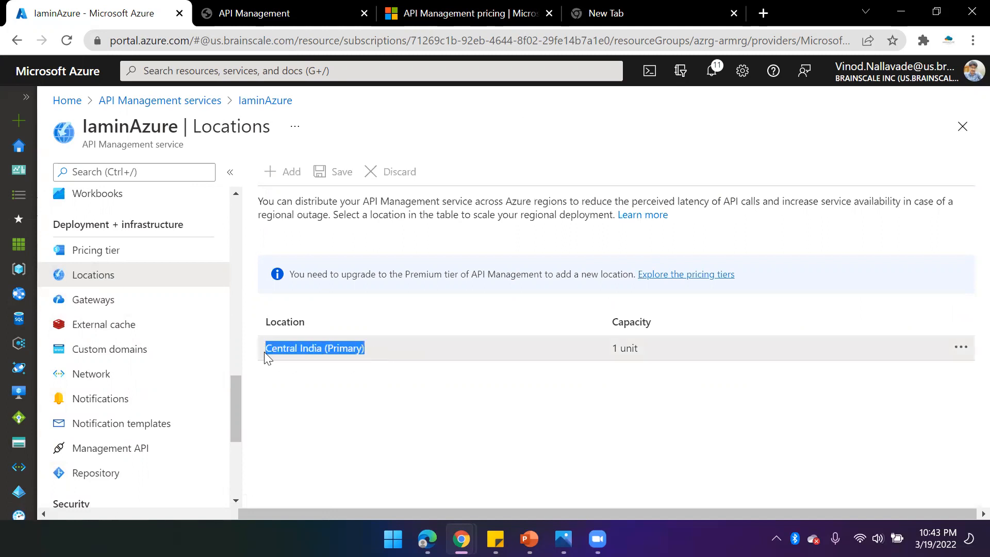
pyautogui.moveTo(402, 273); pyautogui.dragTo(505, 273)
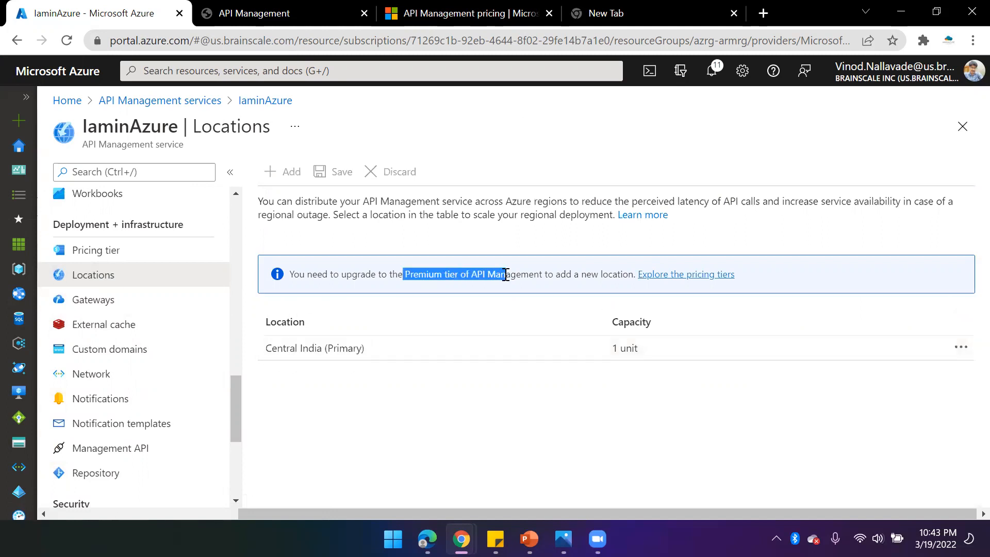
pyautogui.scroll(15, 121, 227)
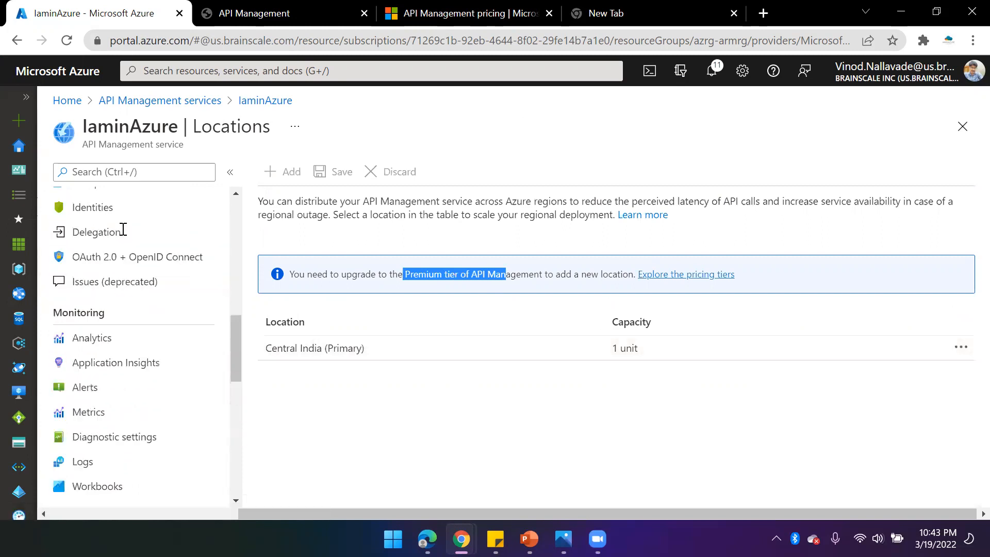
pyautogui.scroll(-4, 134, 474)
pyautogui.scroll(-3, 144, 470)
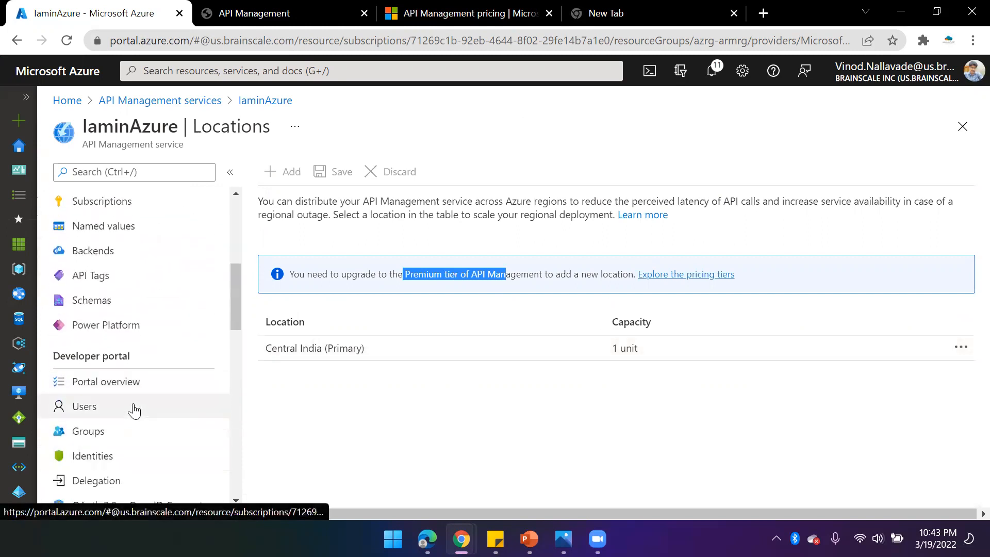
# - Check the current portal revision's status in the Portal overview's Revisions list
pyautogui.click(147, 384)
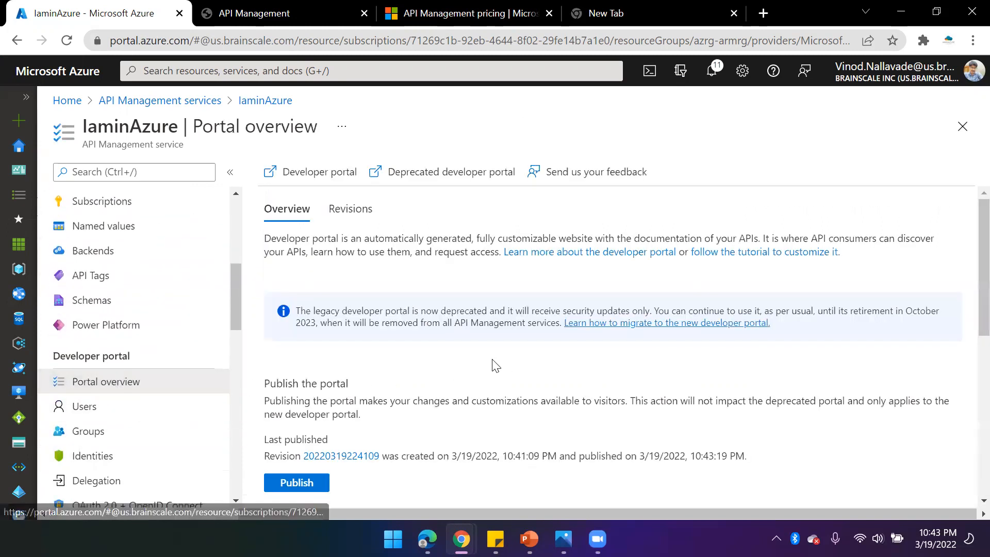
pyautogui.scroll(-3, 367, 413)
pyautogui.click(364, 385)
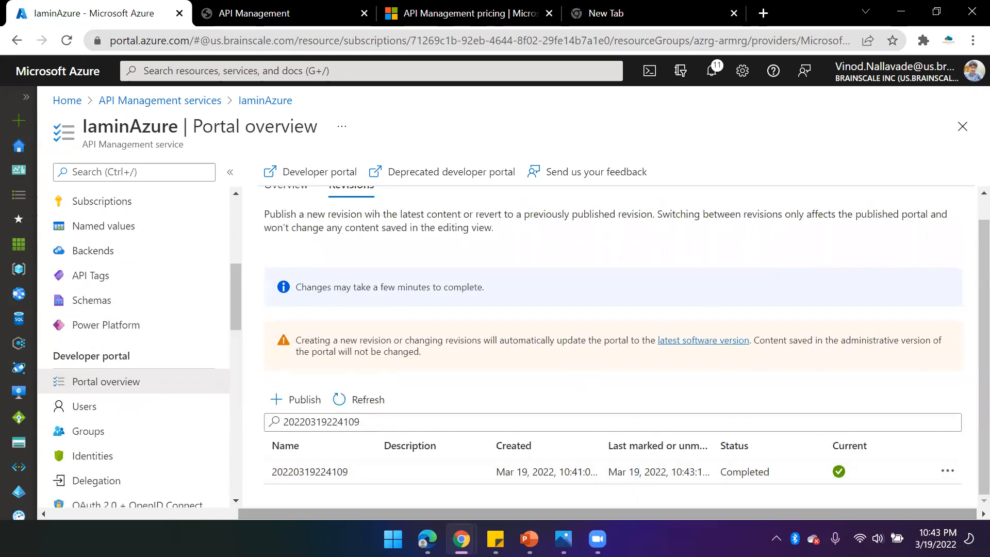
# - Reload the developer portal in the InPrivate window and open its APIs page
pyautogui.moveTo(426, 538)
pyautogui.click(510, 454)
pyautogui.click(377, 43)
pyautogui.press('Return')
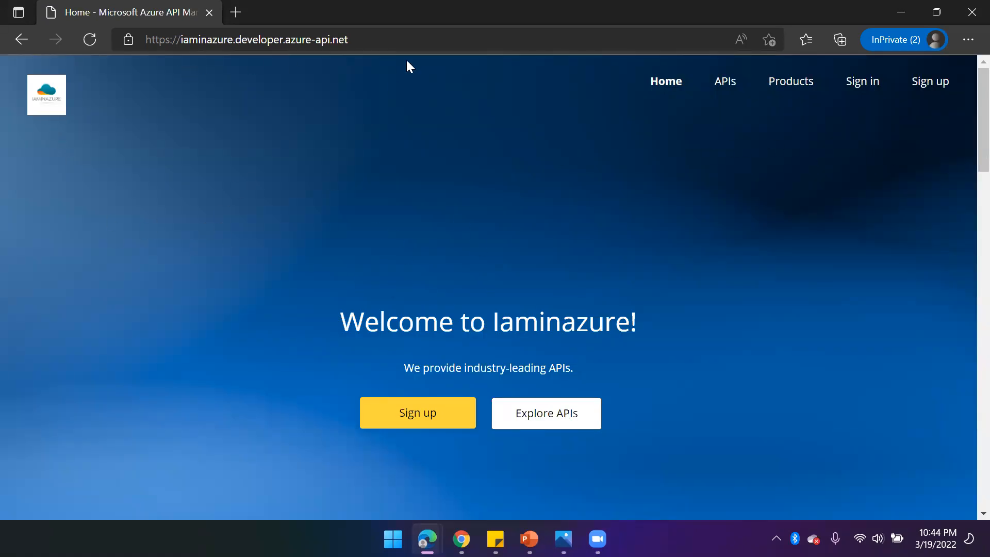
pyautogui.click(355, 41)
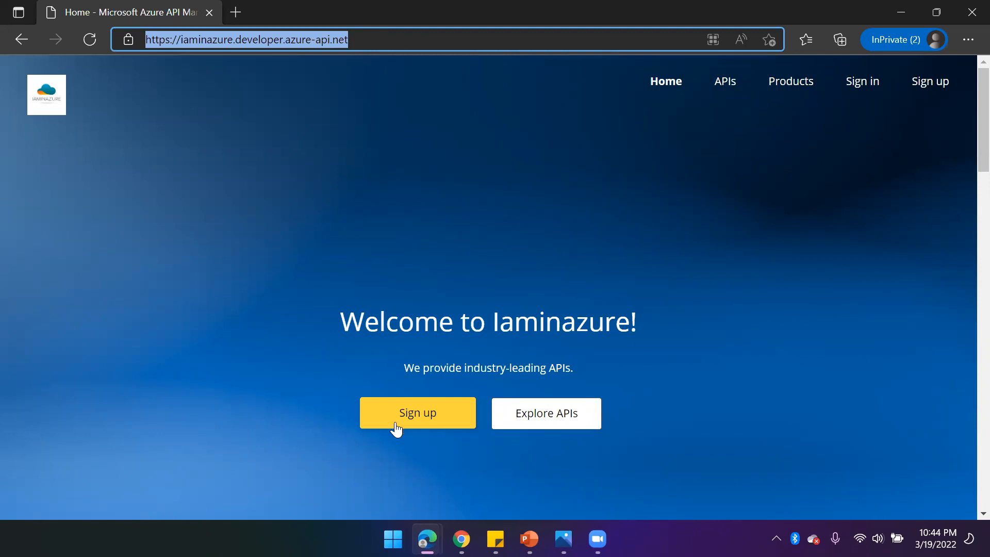
pyautogui.click(218, 120)
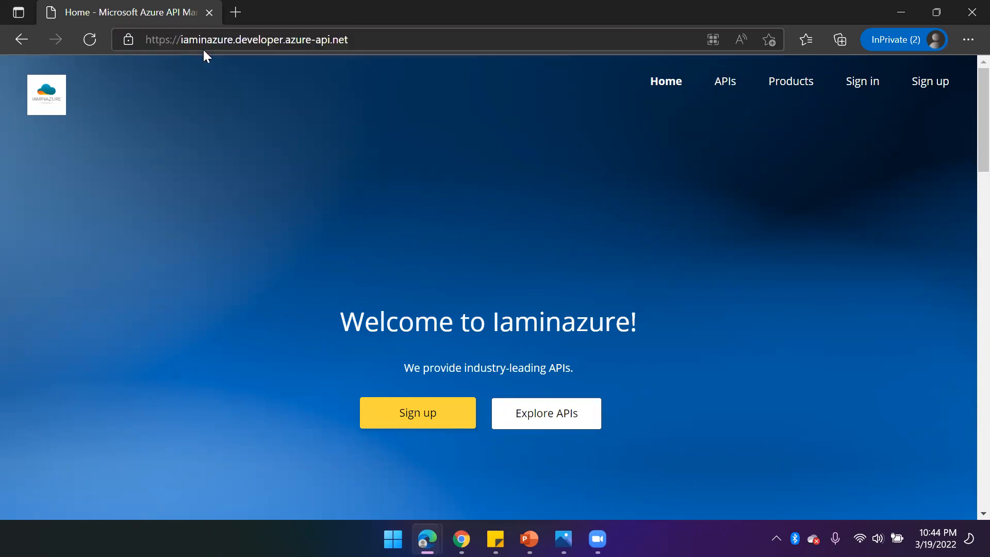
pyautogui.click(726, 85)
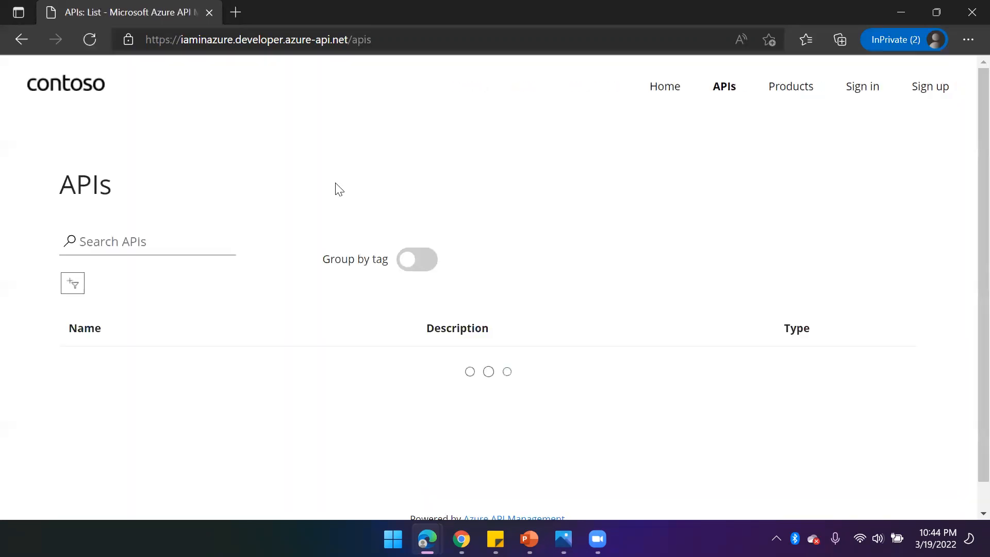
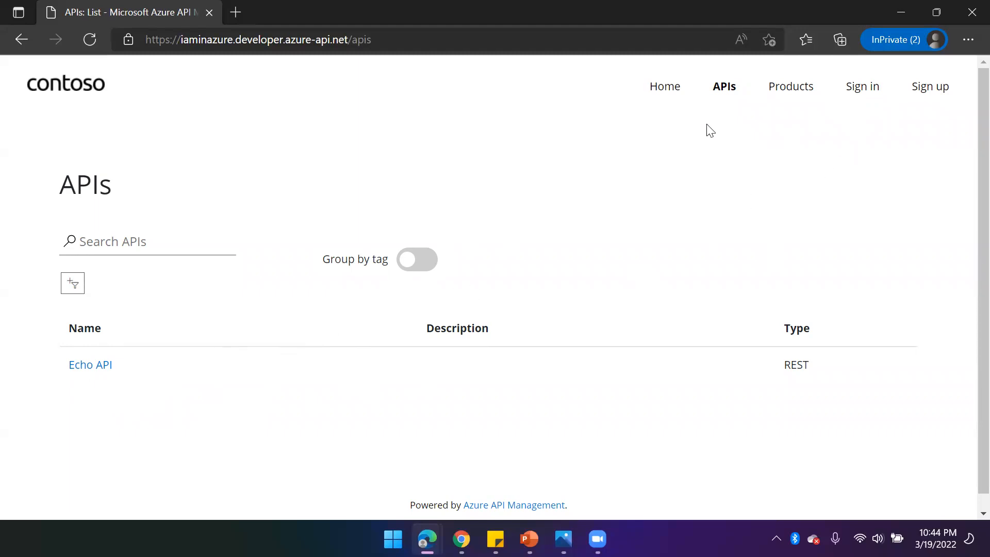
# - Open the developer portal's Sign up page and fill in the new account's e-mail address
pyautogui.click(858, 91)
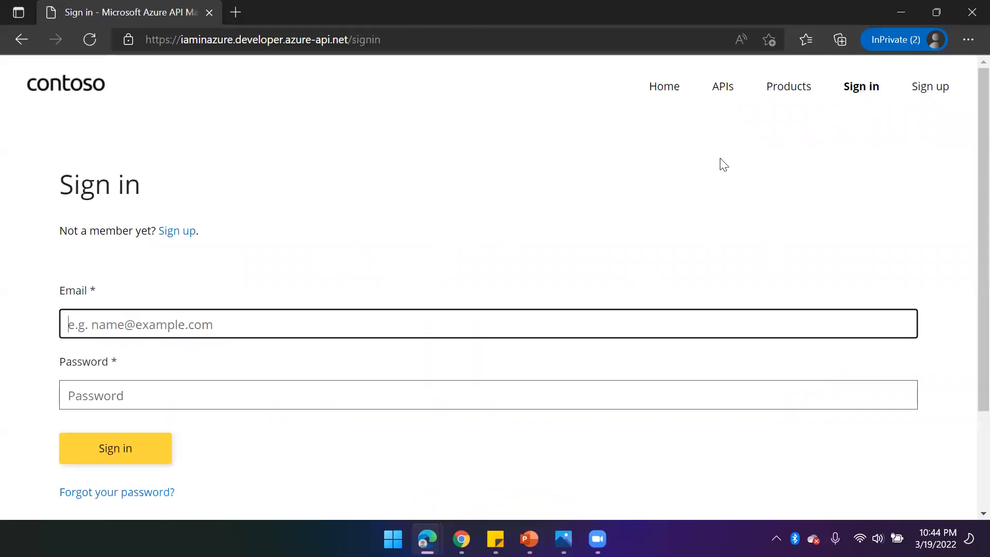
pyautogui.click(922, 98)
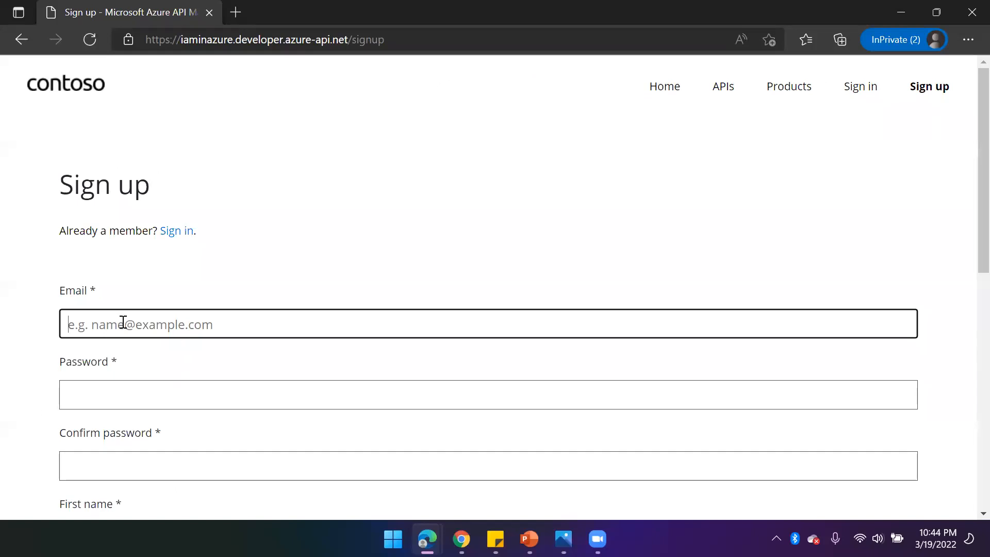
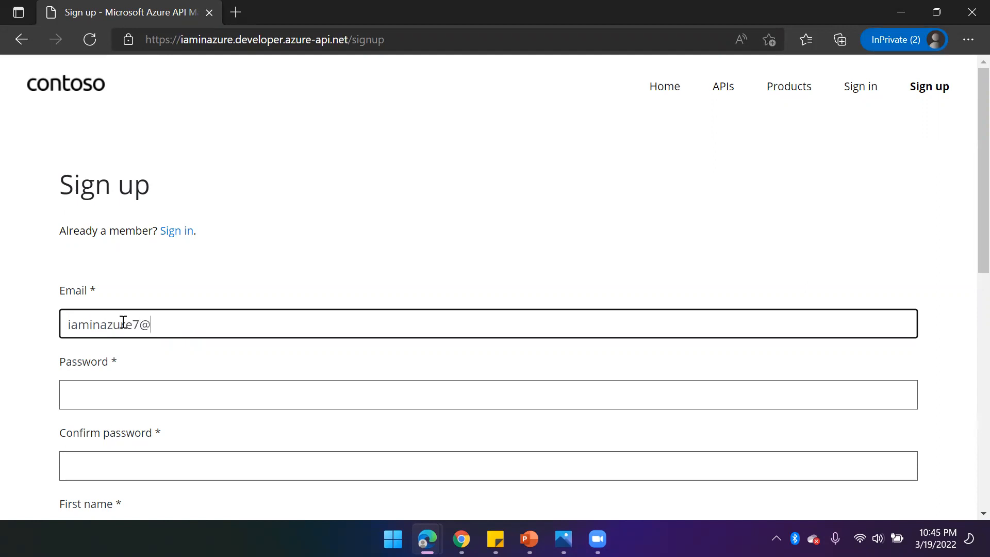
pyautogui.hotkey('ctrl', 'e')
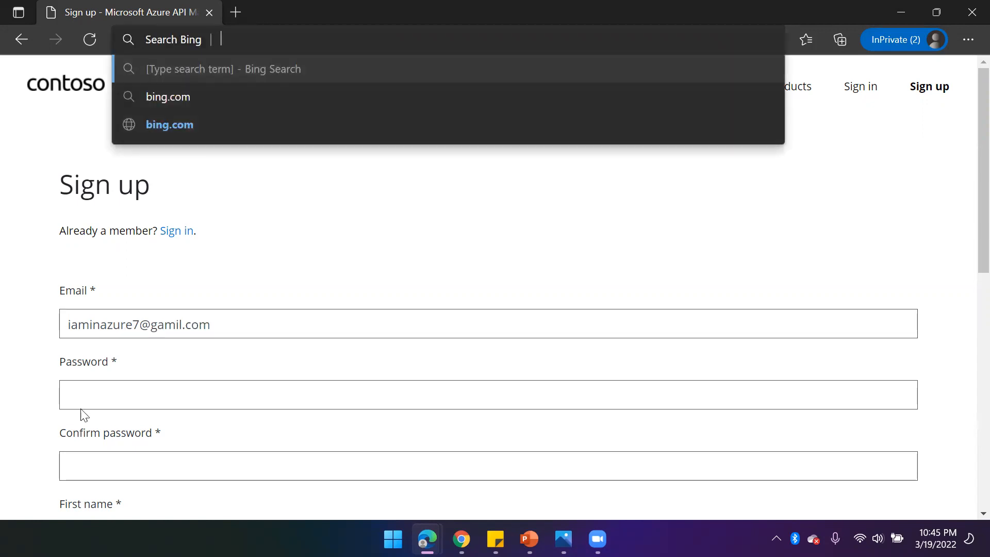
pyautogui.moveTo(164, 325); pyautogui.dragTo(176, 324)
pyautogui.press('BackSpace')
pyautogui.press('BackSpace')
pyautogui.write('ma')
pyautogui.click(127, 388)
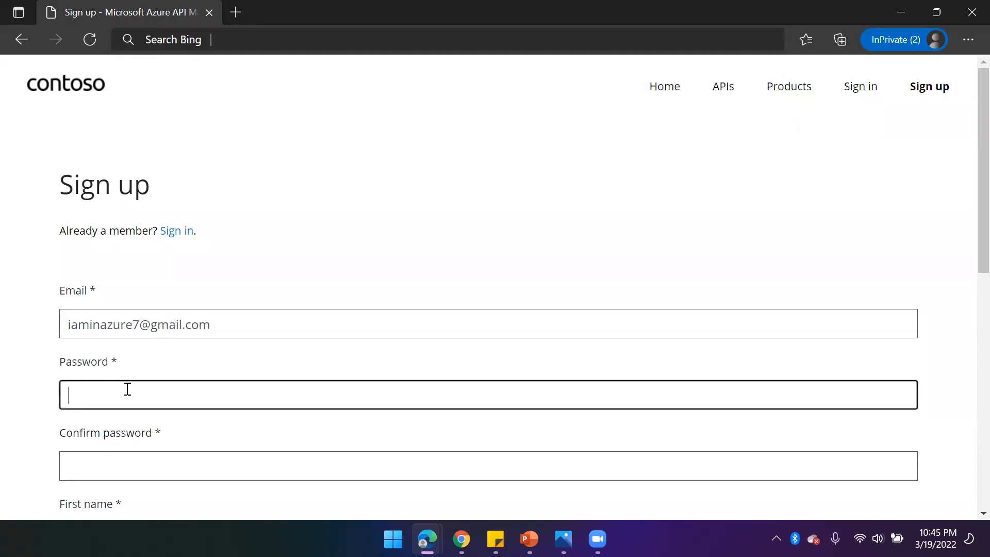
# - Enter the account password and confirm it in the second password field
pyautogui.write('••')
pyautogui.scroll(-3, 129, 387)
pyautogui.click(108, 316)
pyautogui.write('•••')
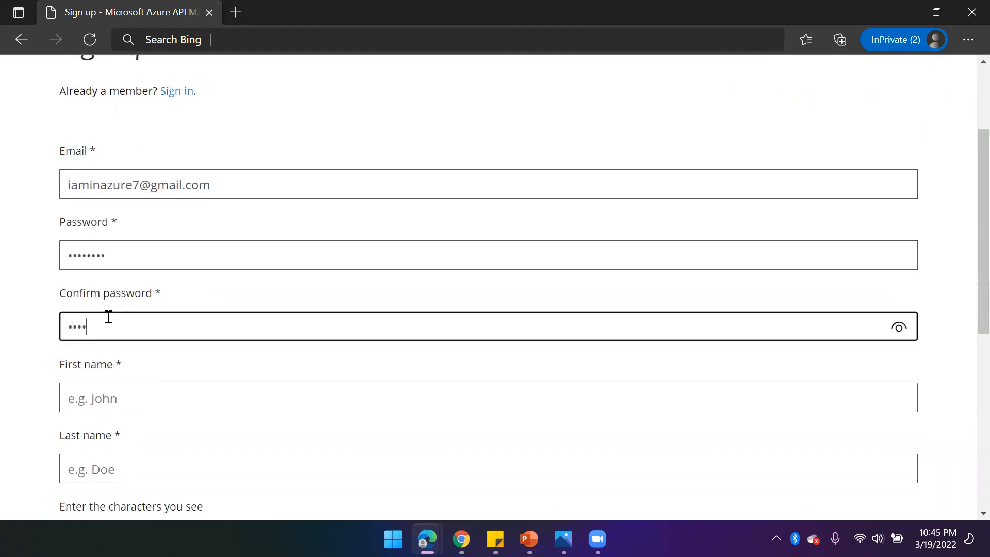
# - Set both the first name and the last name of the new account to Test
pyautogui.click(110, 401)
pyautogui.write('Test')
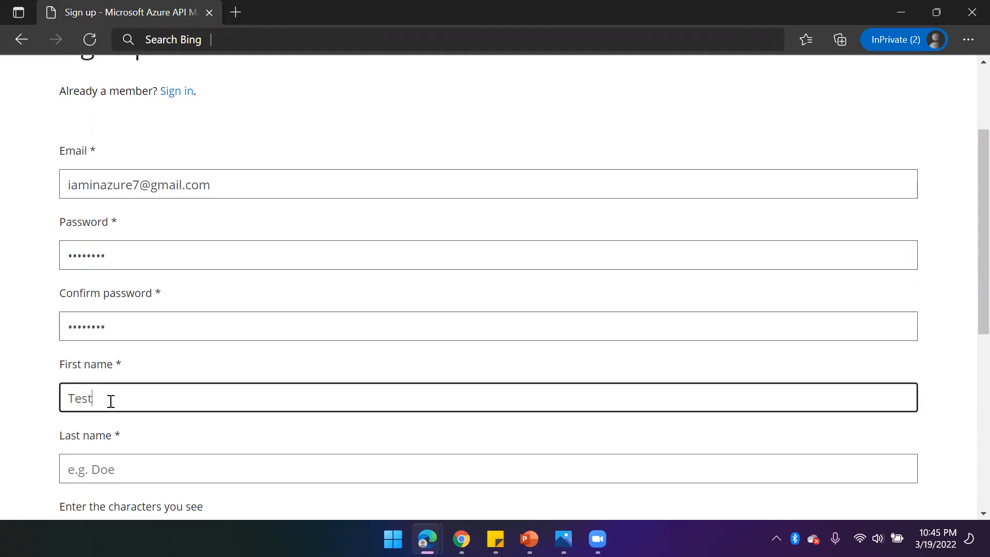
pyautogui.click(112, 459)
pyautogui.write('Test')
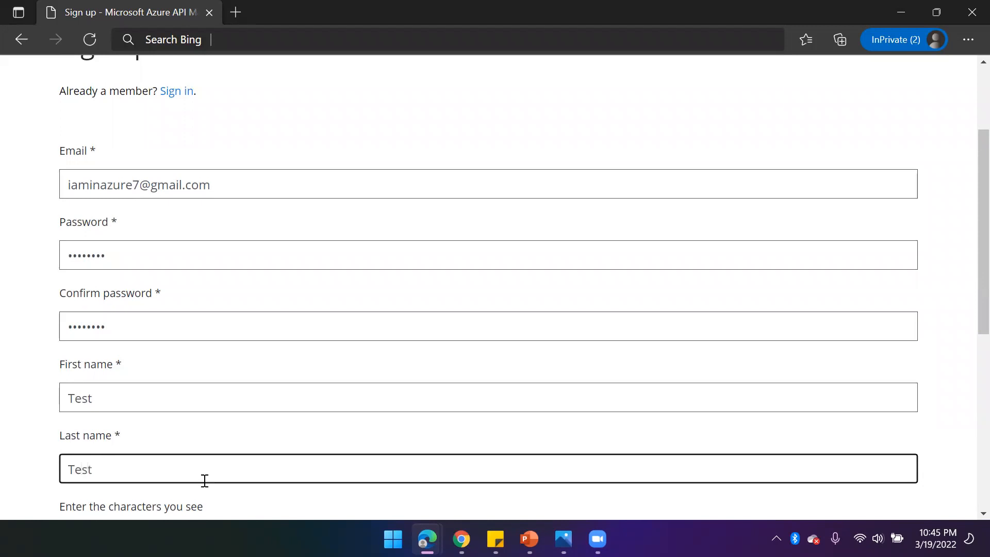
# - Enter the captcha characters shown, submit the sign-up form and read the confirmation message
pyautogui.scroll(-6, 205, 480)
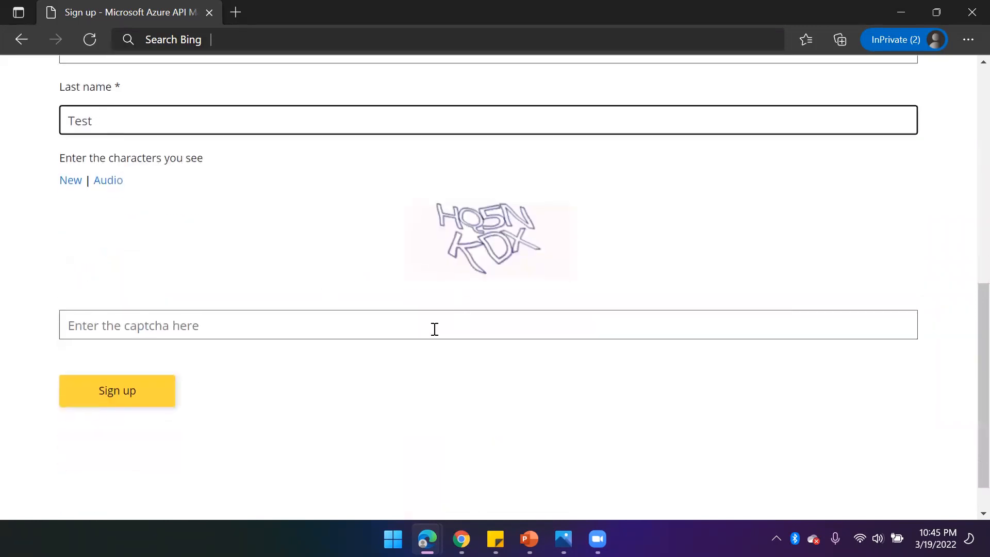
pyautogui.click(366, 315)
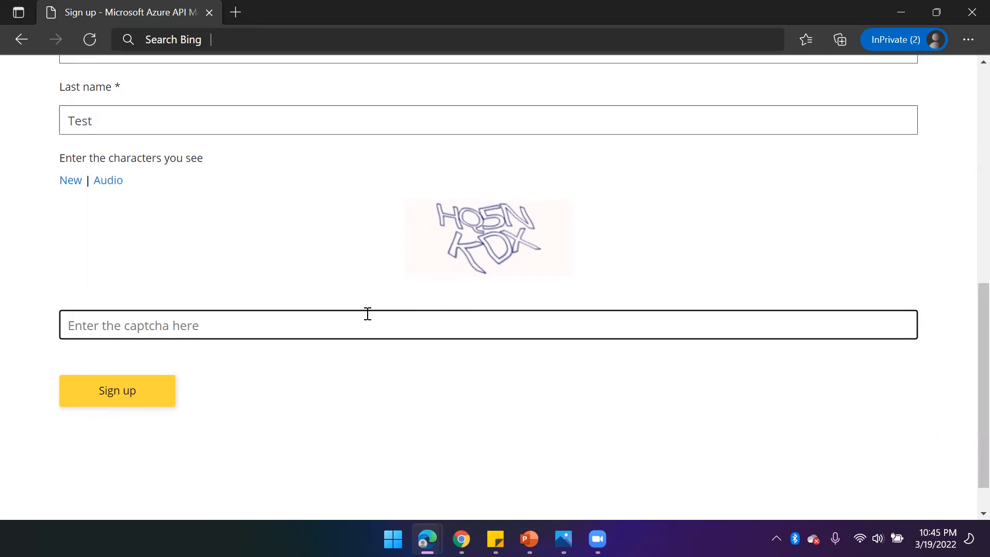
pyautogui.write('HQ5NKDX')
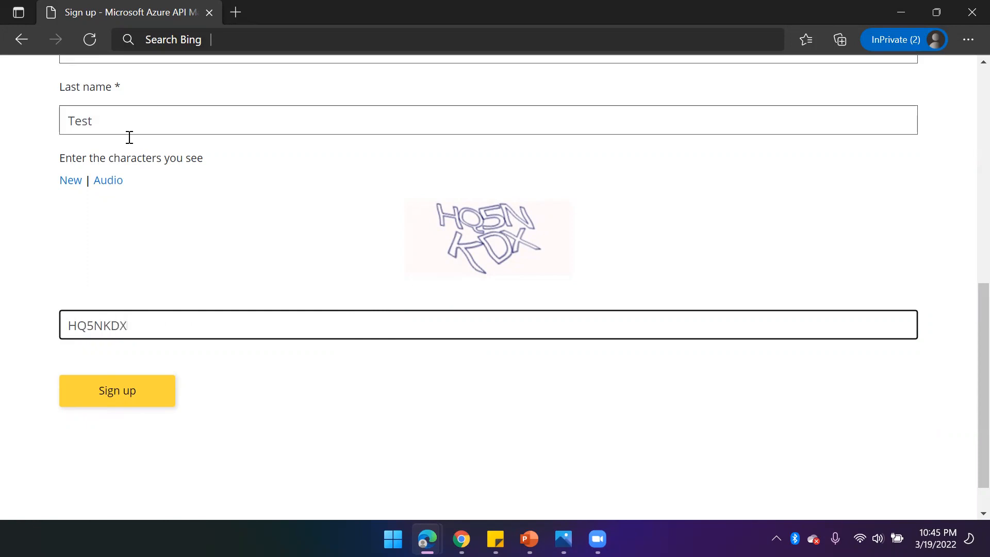
pyautogui.click(132, 398)
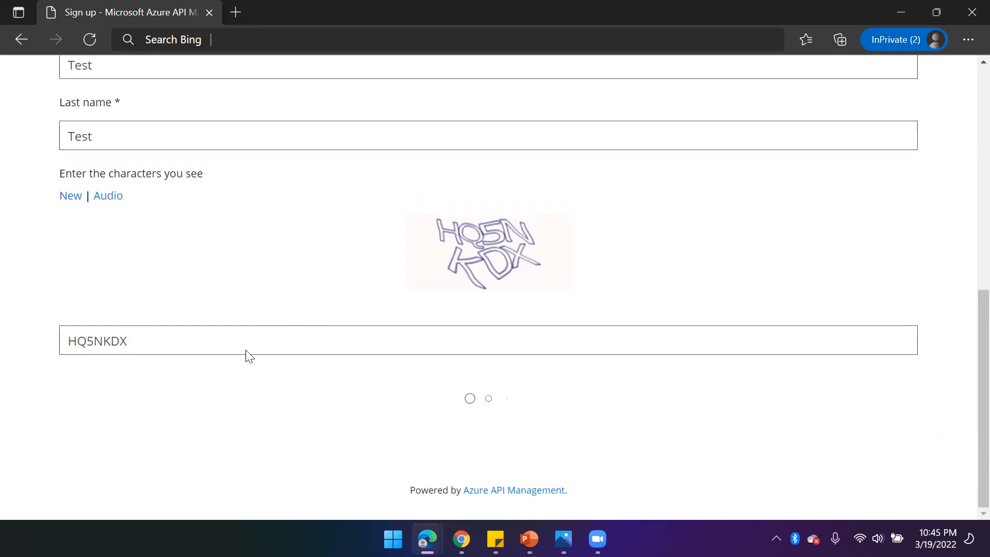
pyautogui.scroll(1, 306, 316)
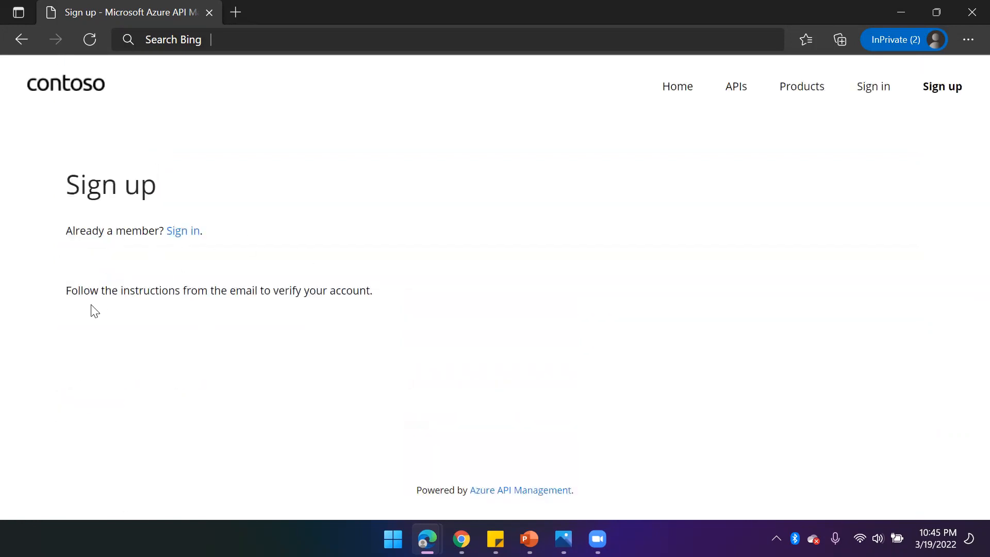
pyautogui.moveTo(87, 291); pyautogui.dragTo(404, 295)
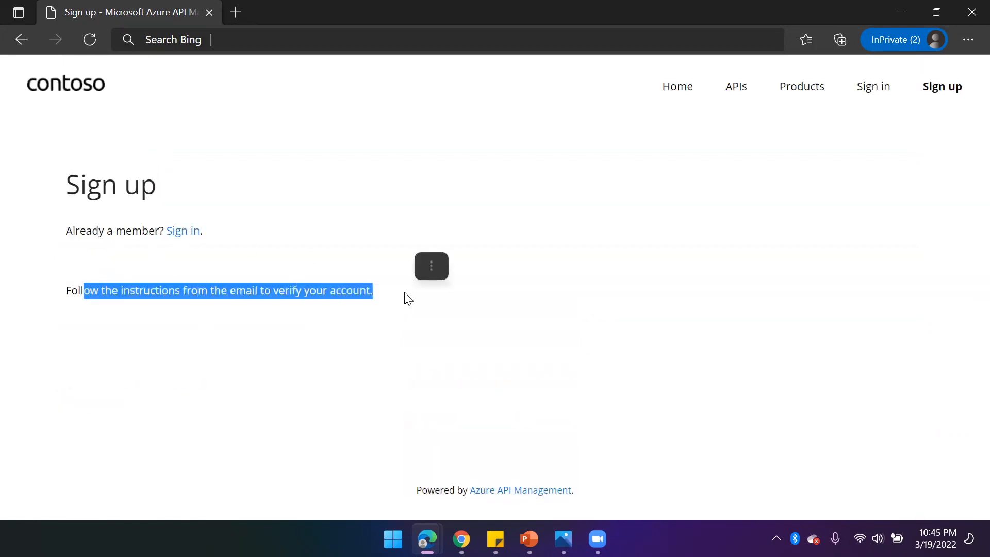
pyautogui.moveTo(461, 538)
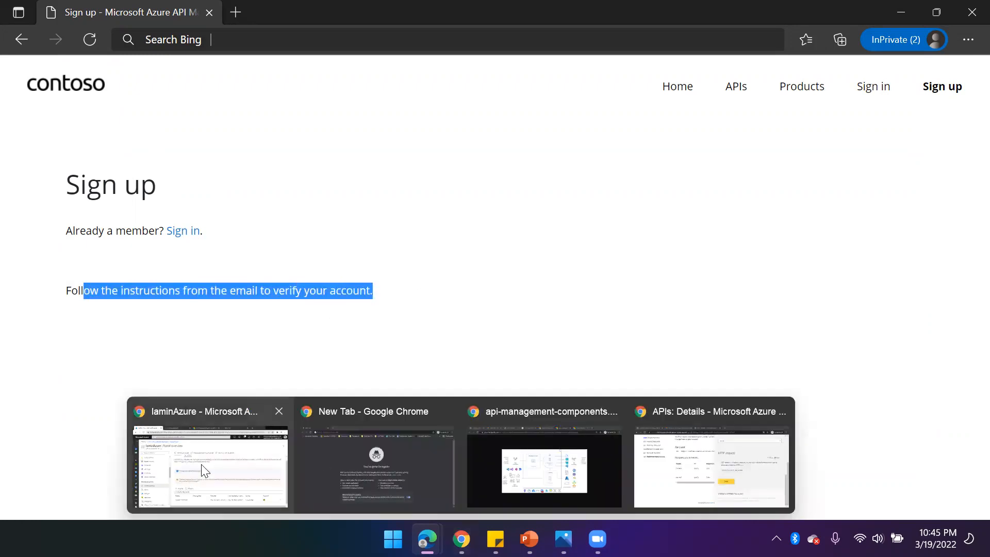
pyautogui.click(232, 420)
pyautogui.click(655, 21)
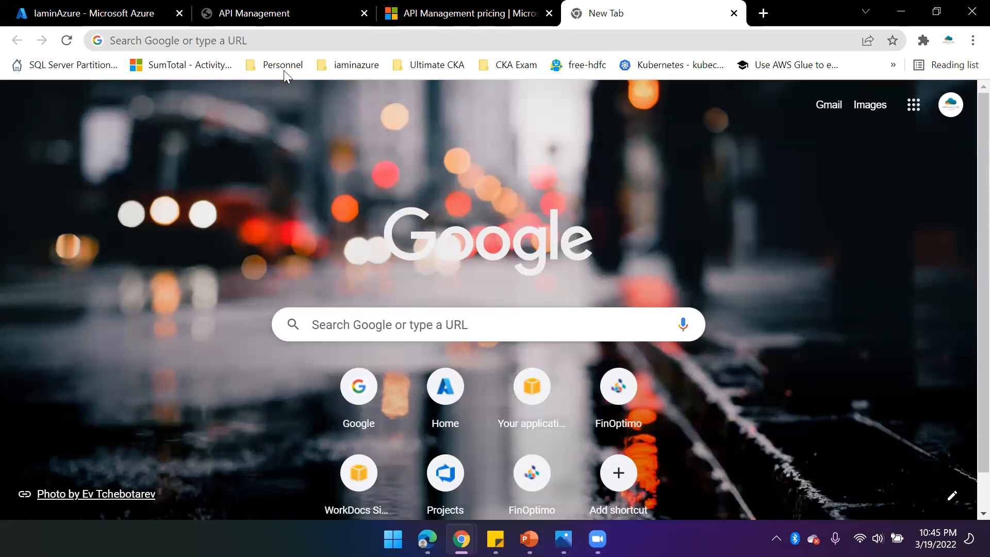
pyautogui.click(208, 41)
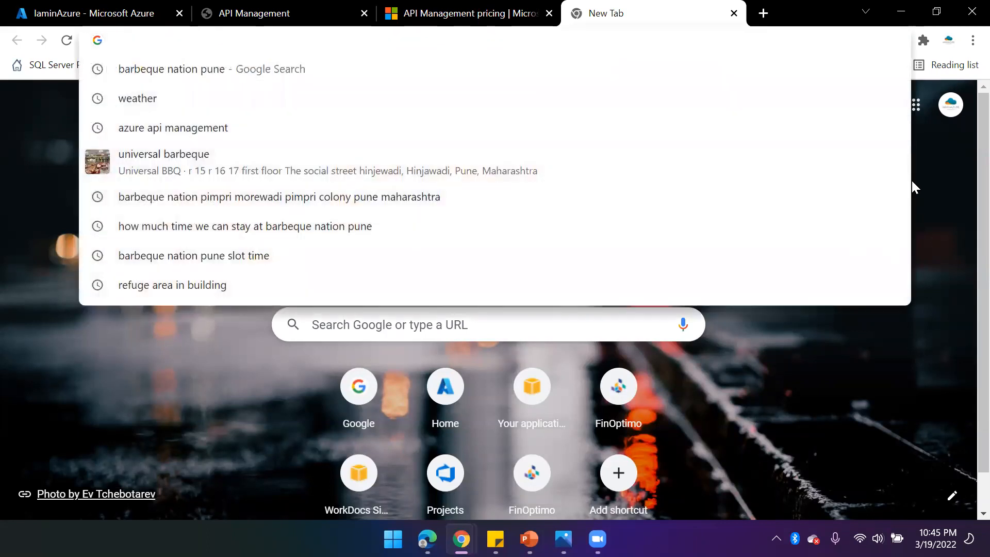
pyautogui.click(933, 163)
pyautogui.click(950, 105)
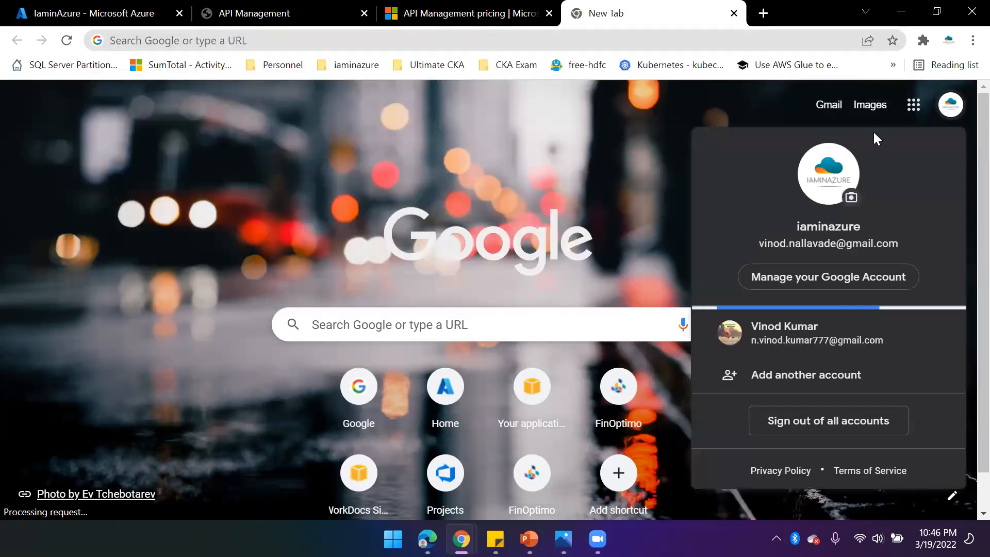
pyautogui.click(555, 203)
pyautogui.click(254, 35)
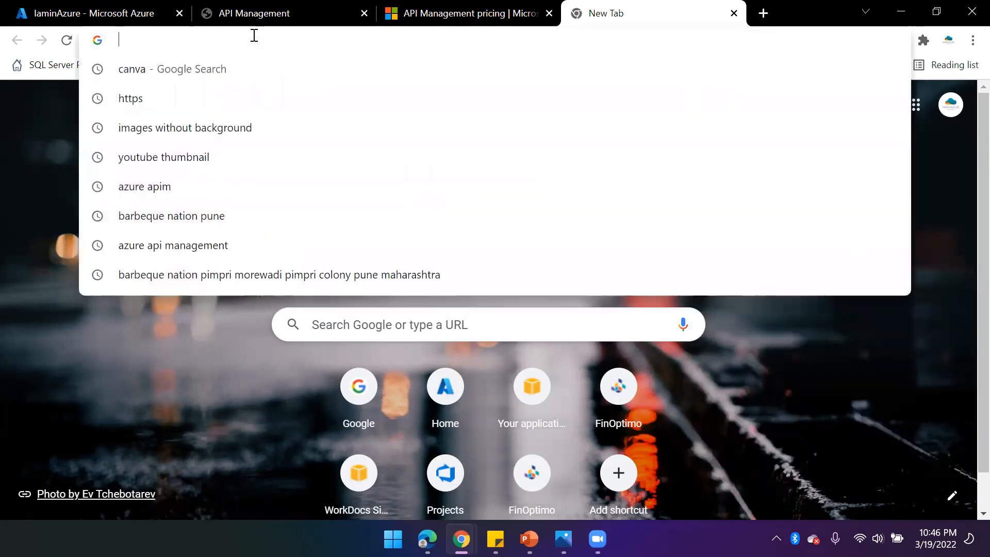
pyautogui.write('goo')
pyautogui.press('Return')
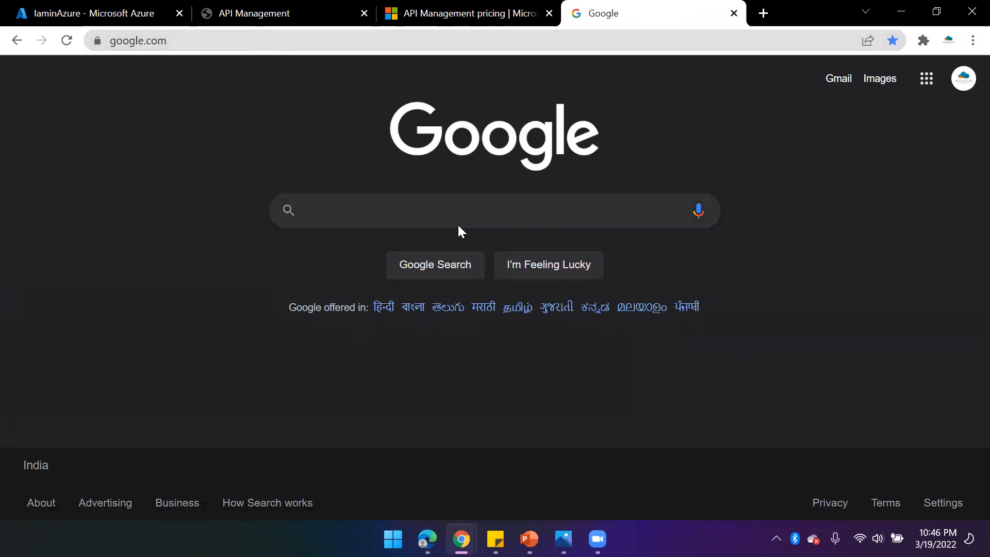
pyautogui.click(444, 219)
pyautogui.write('gamil')
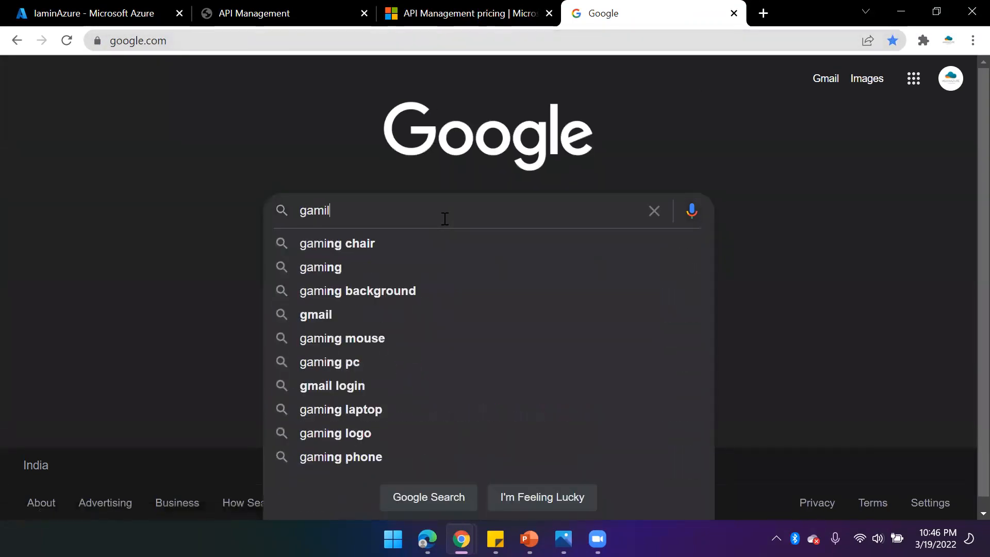
pyautogui.press('Return')
pyautogui.click(153, 271)
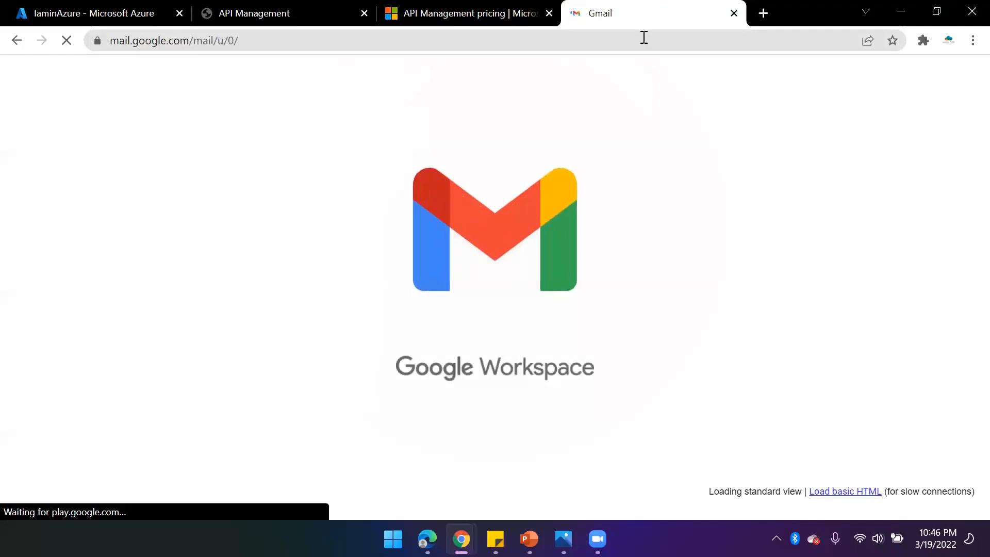
pyautogui.click(733, 14)
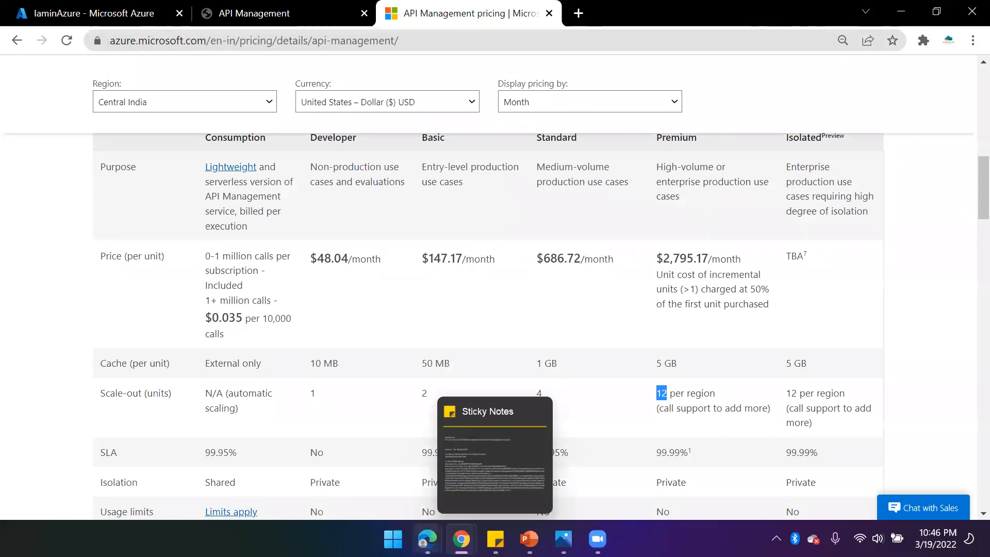
# - Open a new InPrivate tab, search Google for gamil and open the Gmail result
pyautogui.moveTo(426, 538)
pyautogui.click(500, 461)
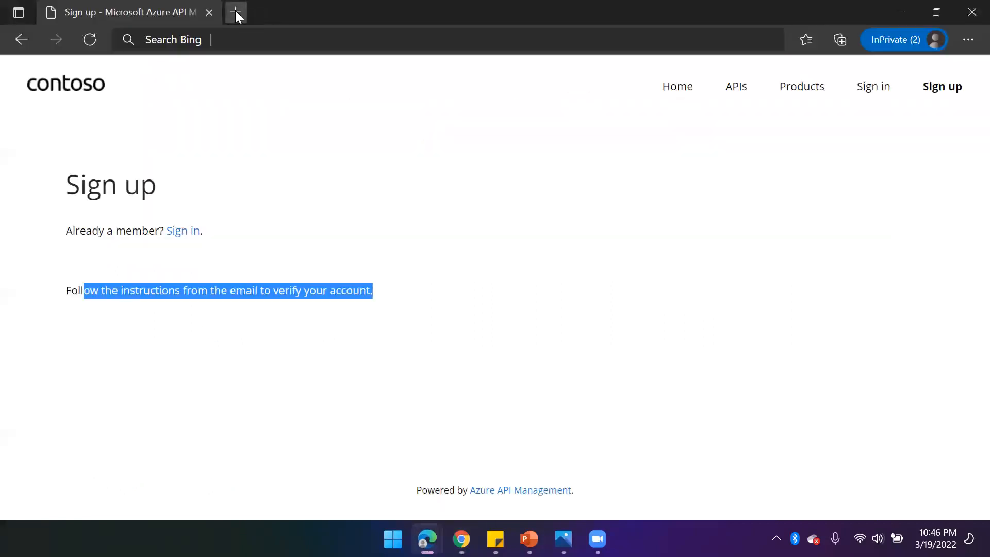
pyautogui.click(235, 11)
pyautogui.write('go')
pyautogui.press('Return')
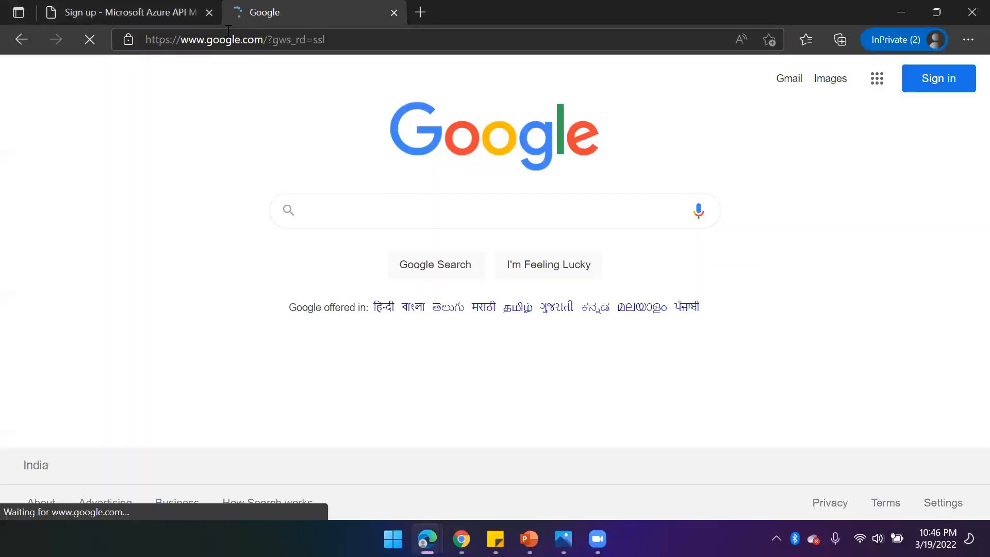
pyautogui.write('gamil')
pyautogui.press('Return')
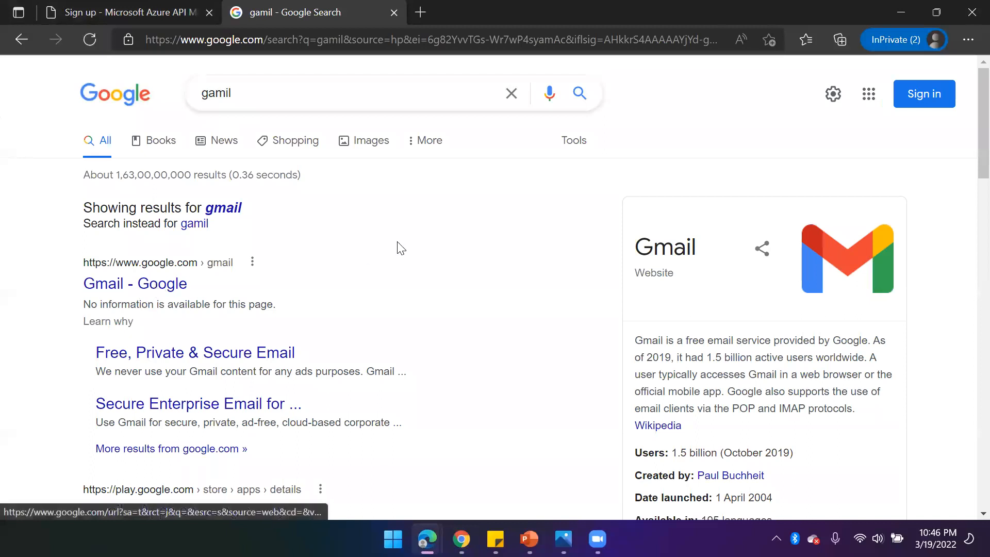
pyautogui.click(181, 283)
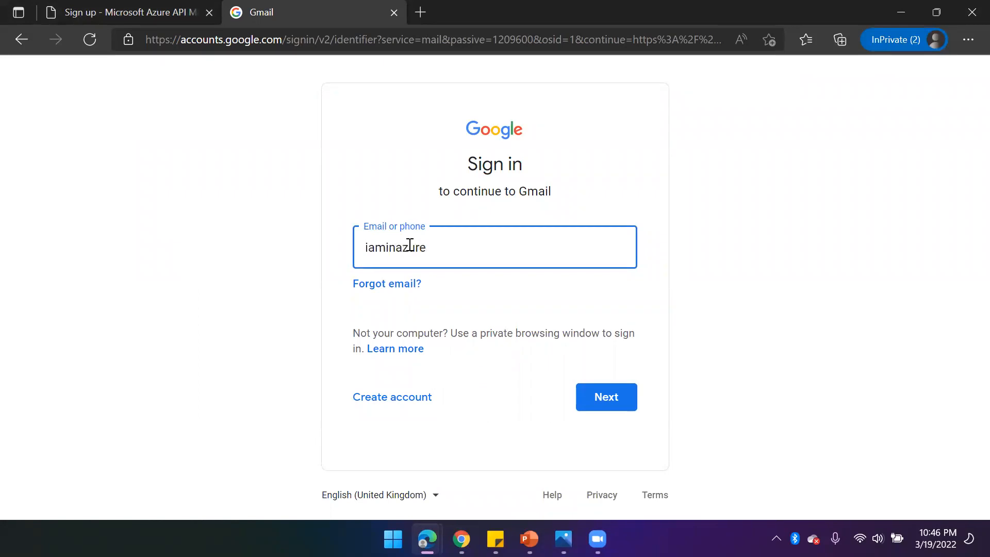
# - Sign in to Gmail with the test account's e-mail address and password
pyautogui.click(600, 400)
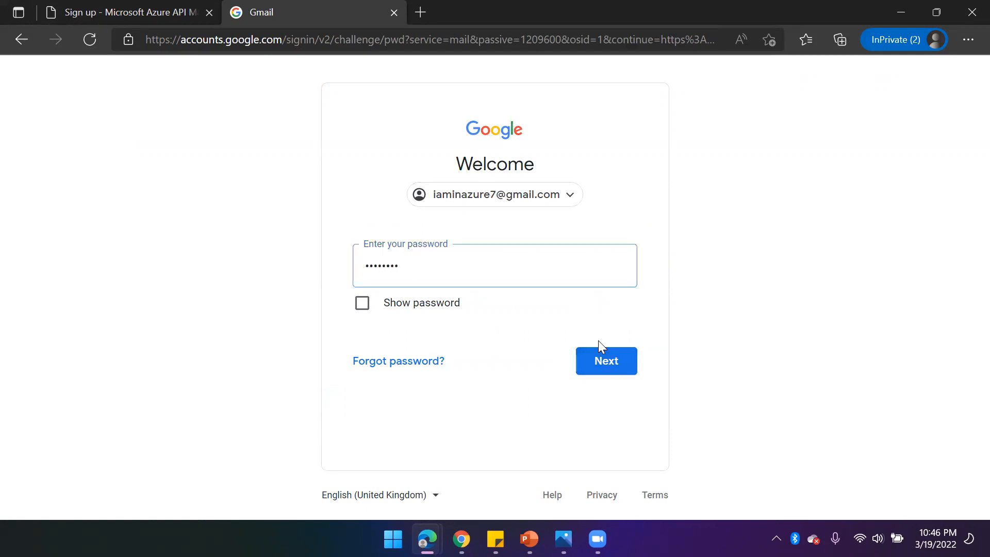
pyautogui.click(605, 362)
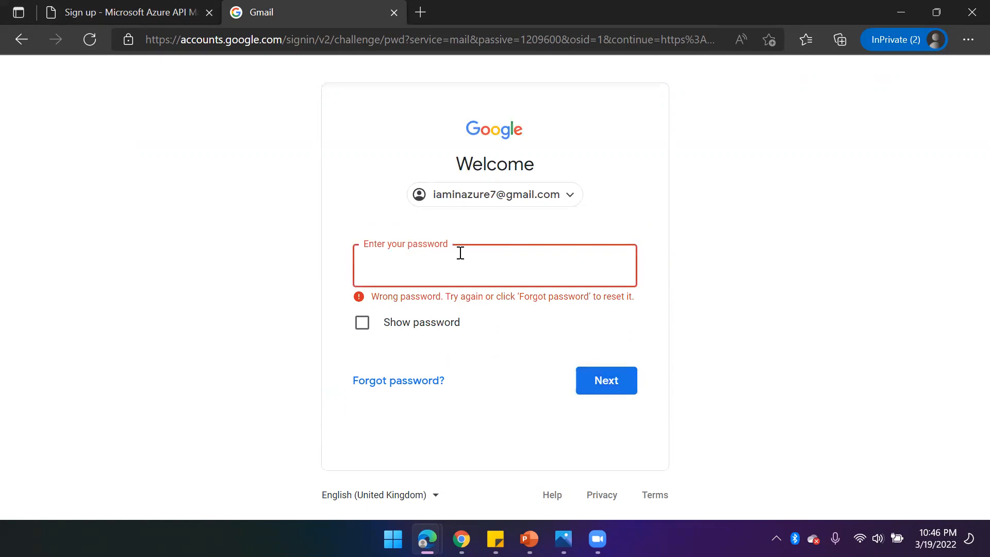
pyautogui.write('•••')
pyautogui.click(624, 391)
pyautogui.click(619, 390)
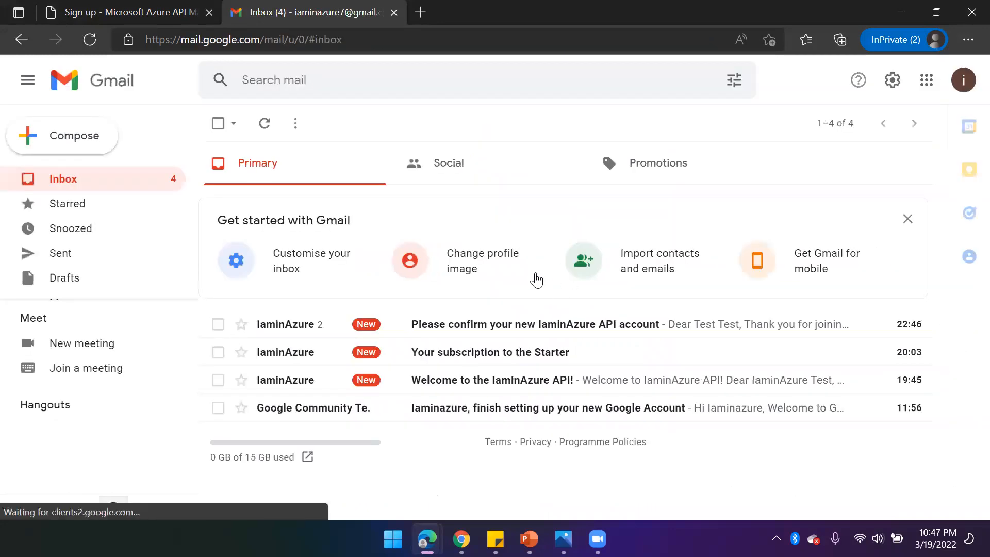
# - Open the 'Please confirm your new IaminAzure API account' email and follow its activation link
pyautogui.click(309, 330)
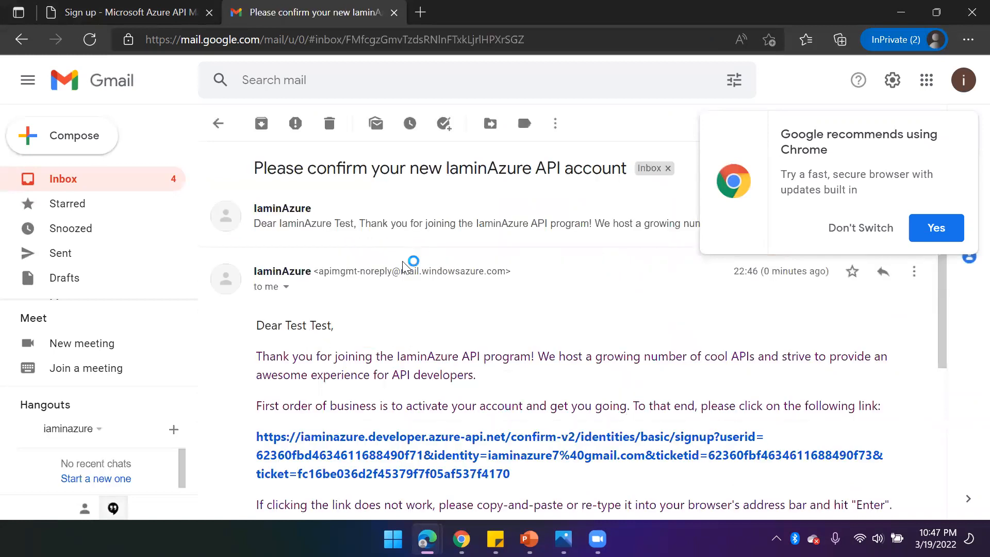
pyautogui.click(825, 228)
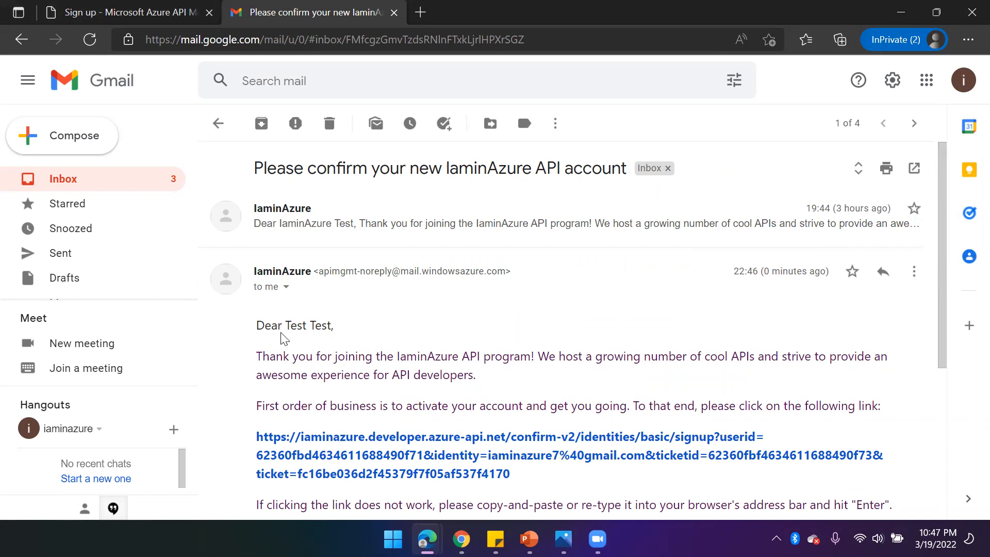
pyautogui.moveTo(292, 324); pyautogui.dragTo(298, 324)
pyautogui.moveTo(263, 357); pyautogui.dragTo(633, 356)
pyautogui.scroll(-1, 300, 375)
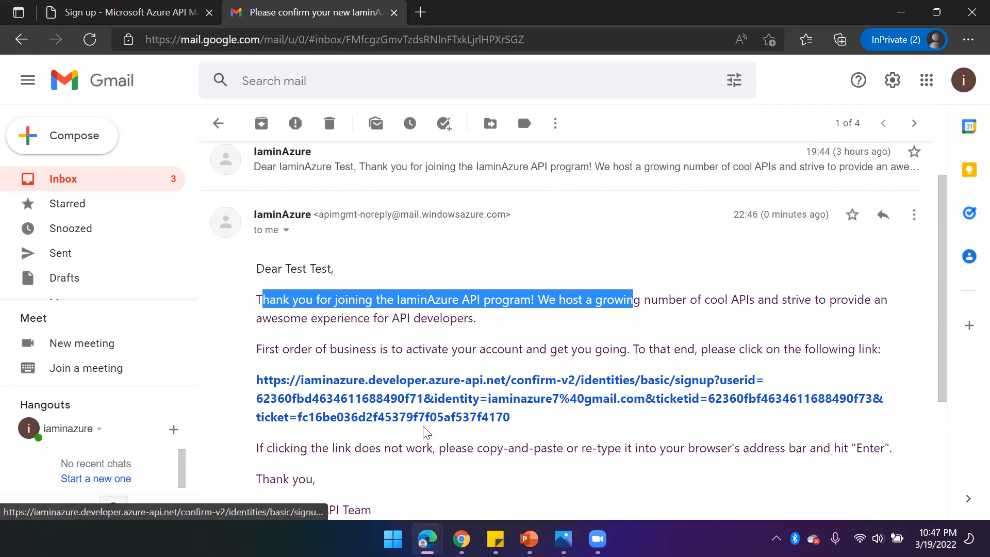
pyautogui.click(429, 406)
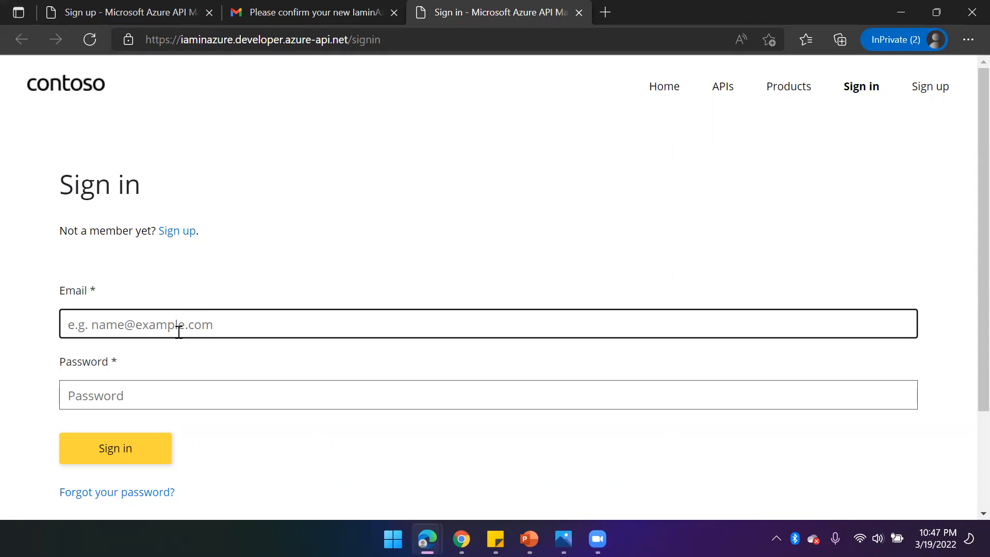
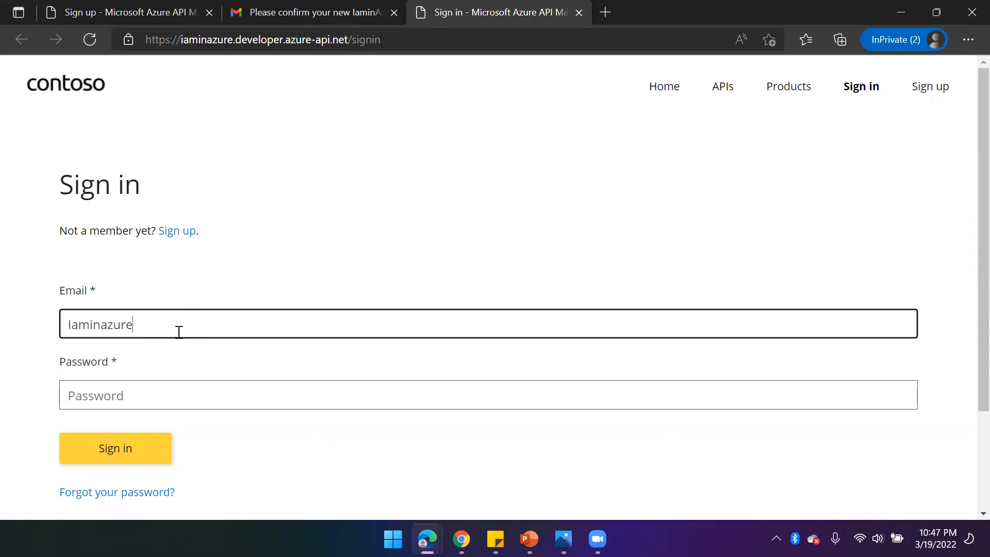
# - Sign in to the developer portal with the registered account's e-mail address and password
pyautogui.click(124, 398)
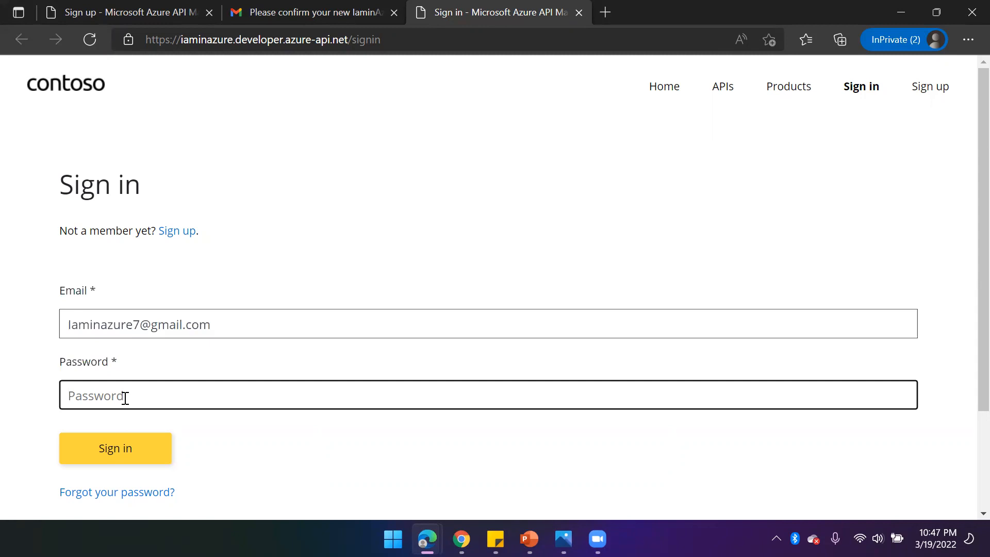
pyautogui.write('••••••••')
pyautogui.click(124, 450)
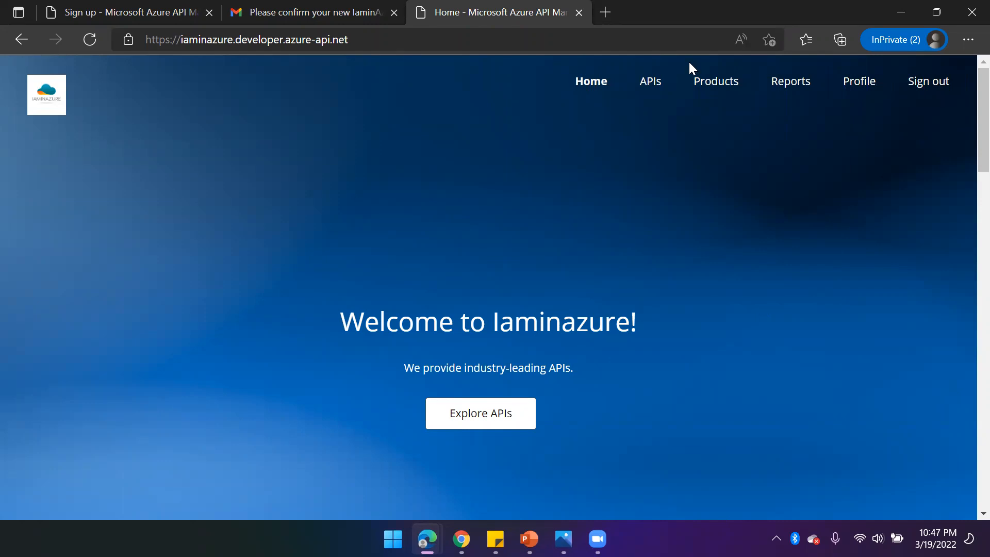
# - Browse the portal's APIs and Products pages and open the Echo API
pyautogui.click(651, 82)
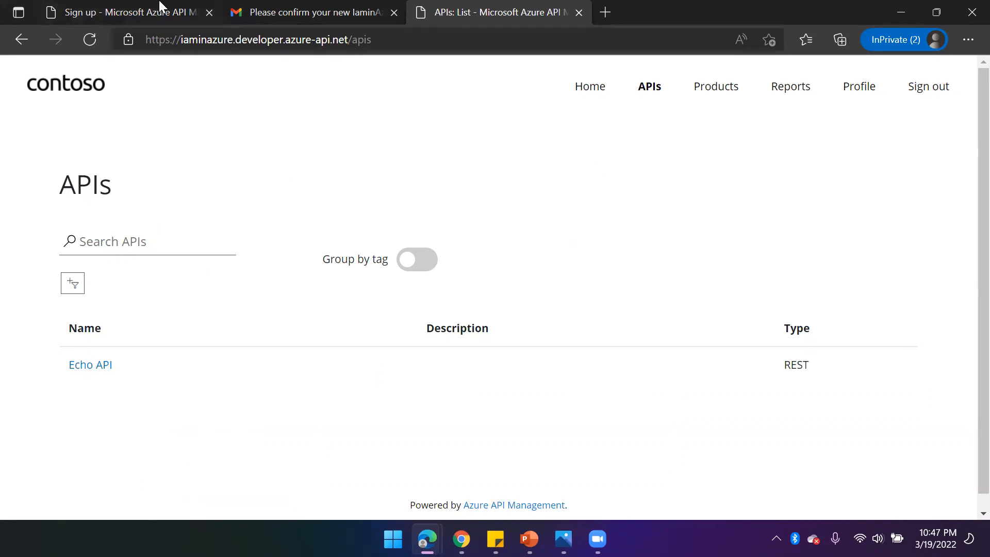
pyautogui.click(725, 85)
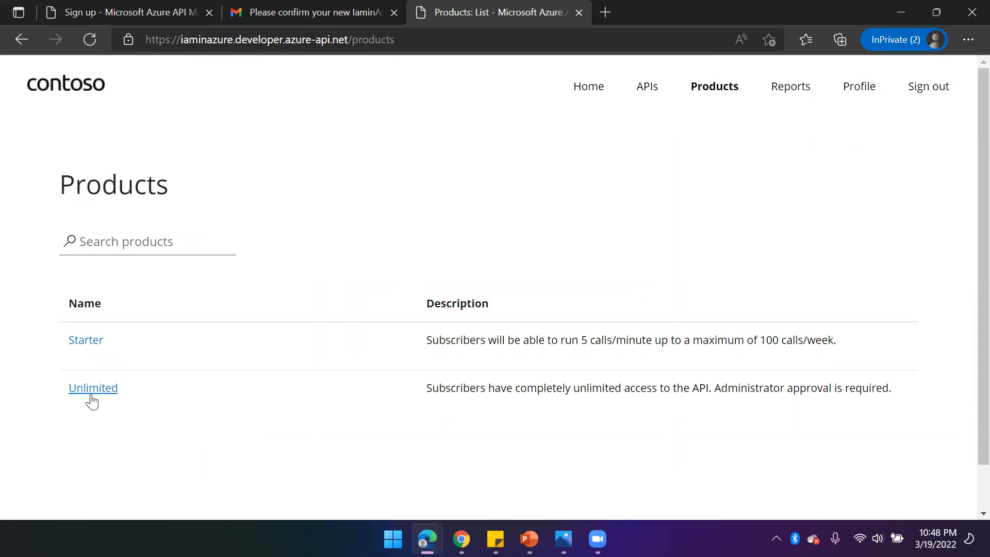
pyautogui.click(651, 91)
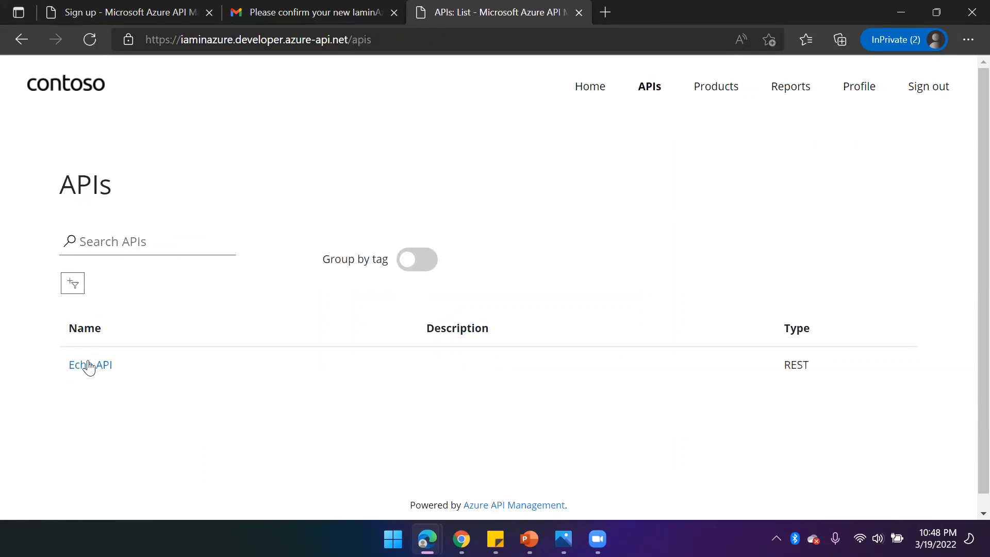
pyautogui.click(101, 364)
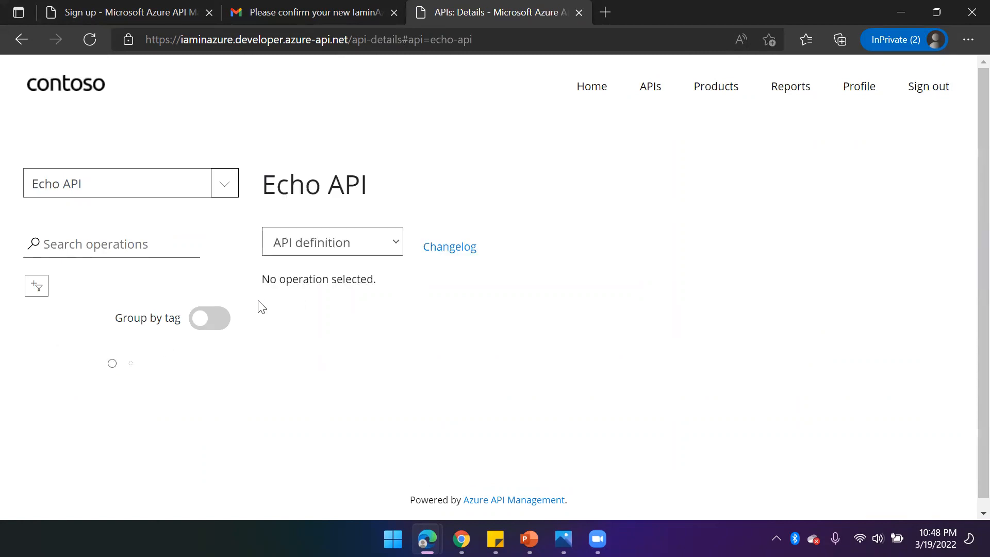
# - Open the Retrieve resource (cached) operation's Try it panel and send the request without a subscription key
pyautogui.scroll(-2, 122, 485)
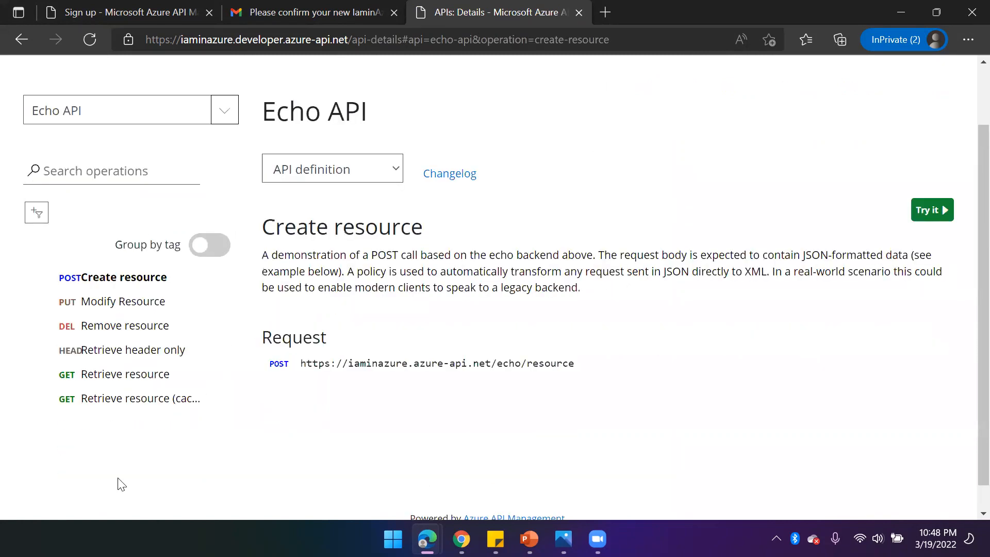
pyautogui.scroll(-1, 113, 413)
pyautogui.click(119, 373)
pyautogui.scroll(-3, 821, 305)
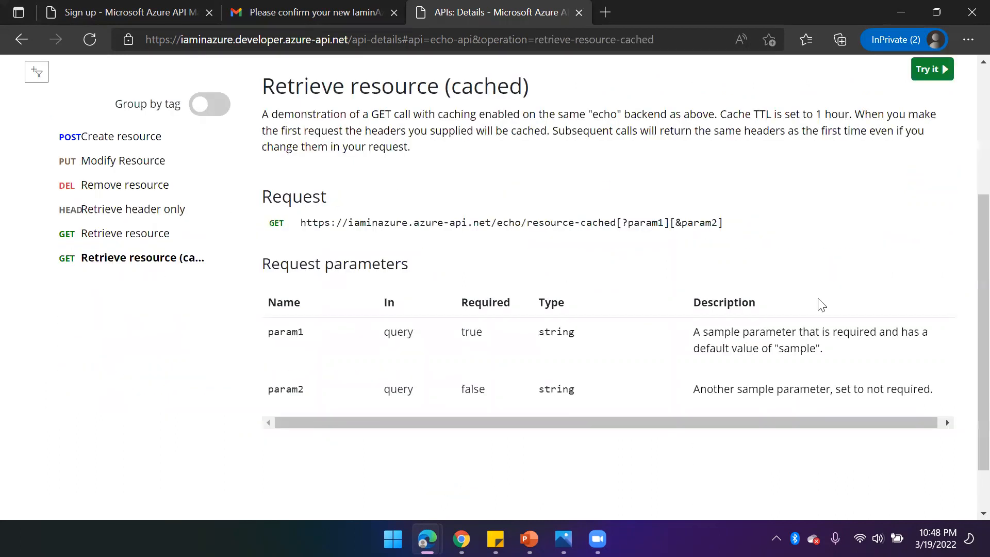
pyautogui.click(931, 69)
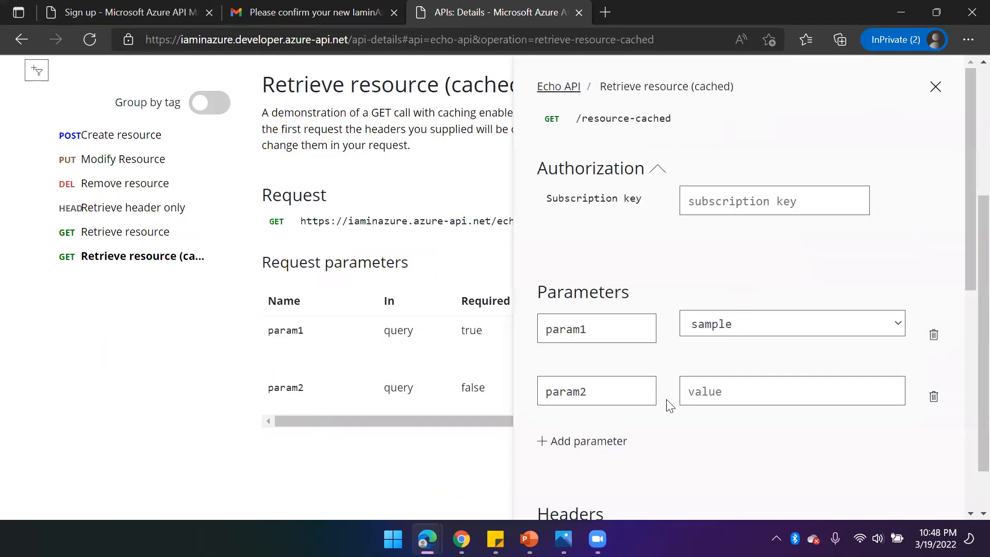
pyautogui.scroll(-8, 710, 348)
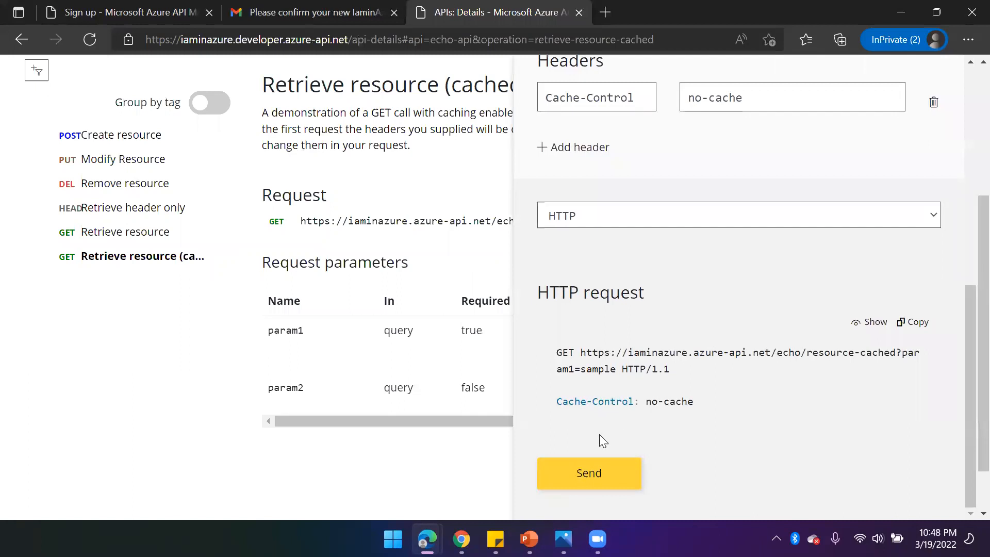
pyautogui.click(599, 461)
pyautogui.scroll(-5, 675, 358)
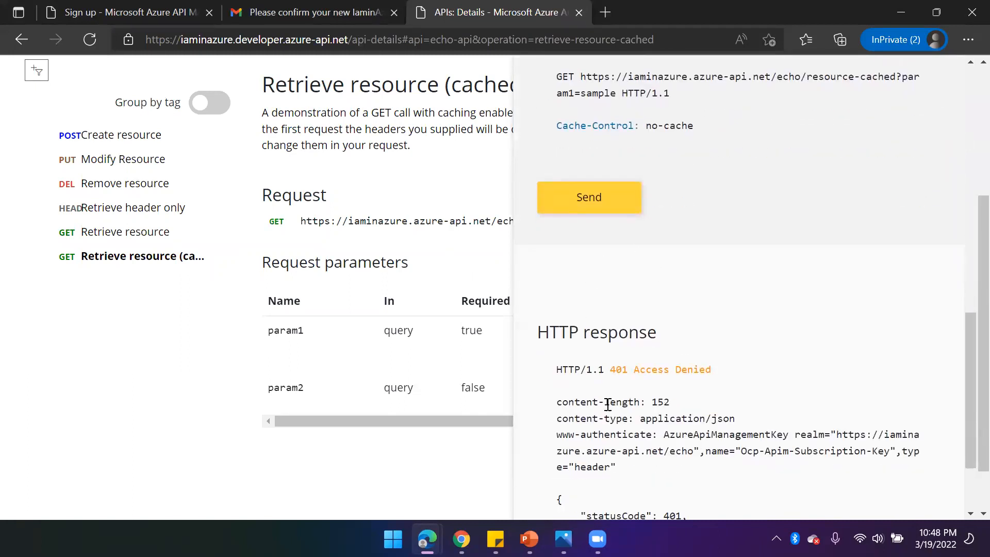
# - Examine the HTTP response message and the subscription key field in the Try it panel
pyautogui.moveTo(613, 370); pyautogui.dragTo(740, 371)
pyautogui.scroll(-2, 692, 370)
pyautogui.scroll(-1, 692, 370)
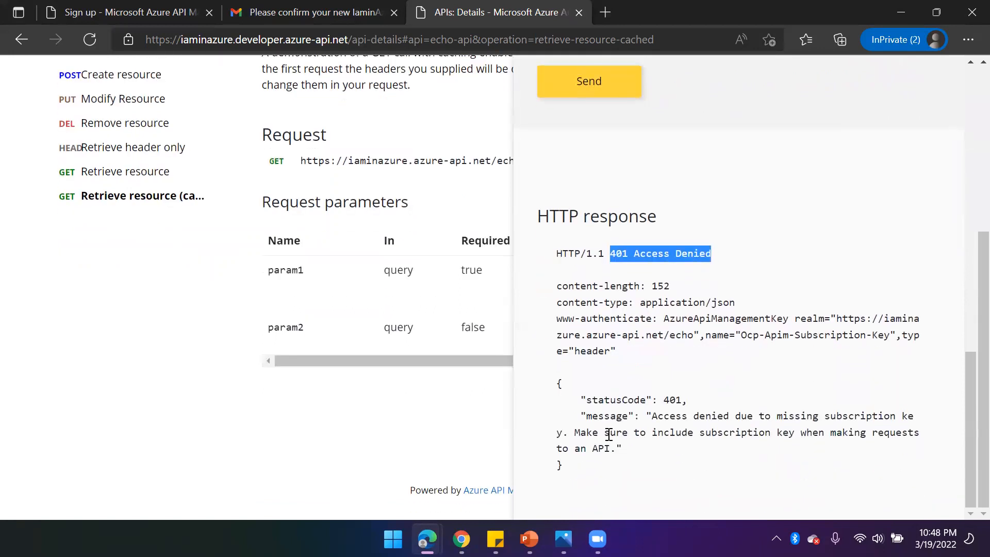
pyautogui.moveTo(653, 417); pyautogui.dragTo(569, 433)
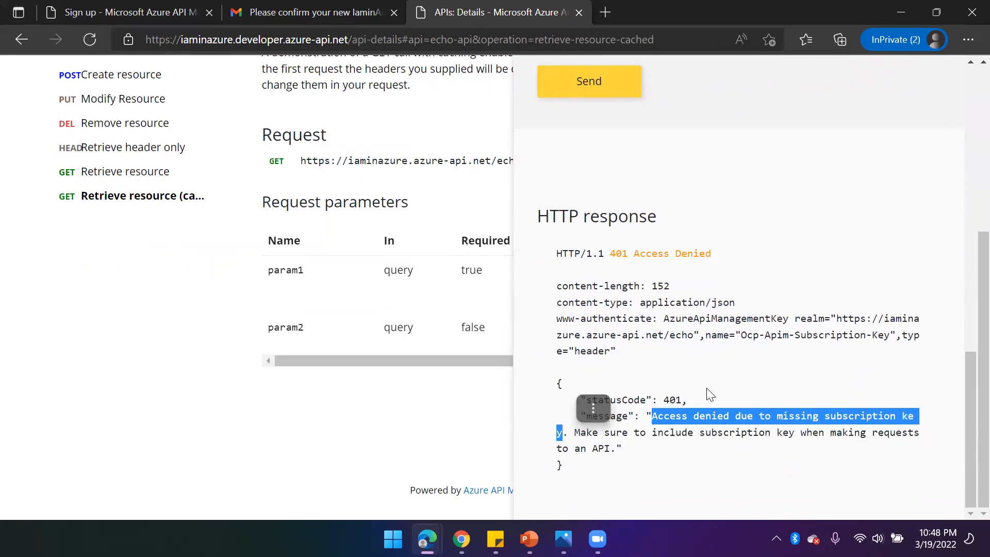
pyautogui.scroll(5, 707, 390)
pyautogui.scroll(8, 707, 388)
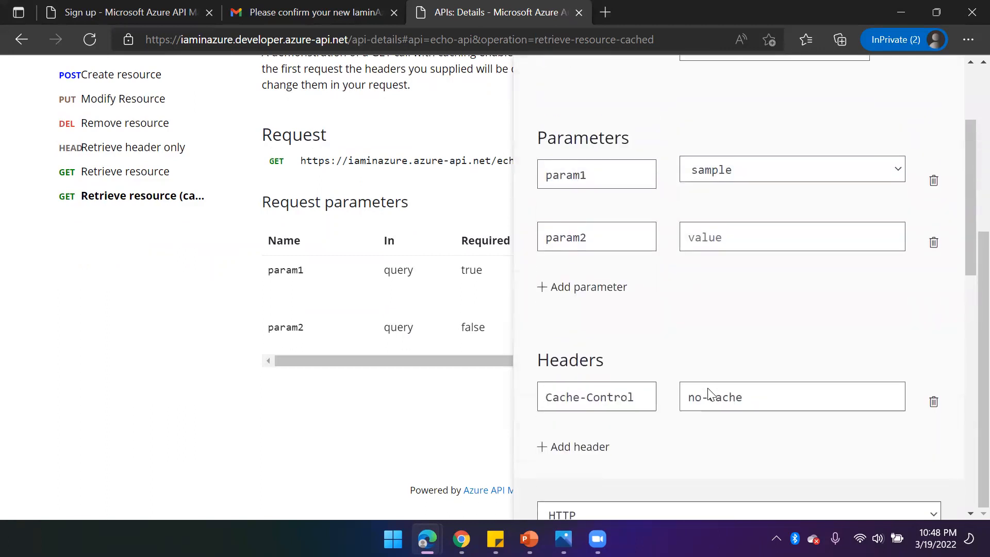
pyautogui.scroll(3, 628, 302)
pyautogui.click(716, 198)
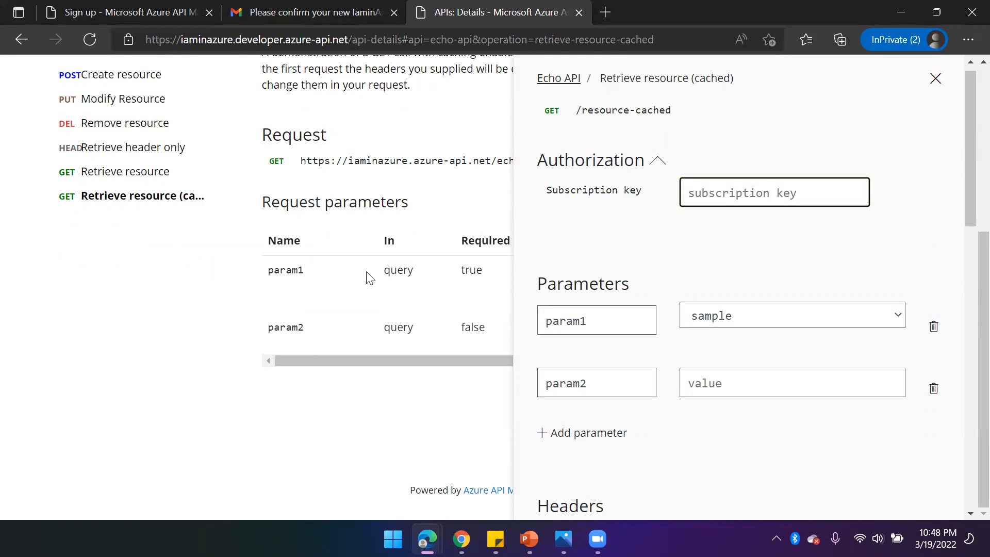
pyautogui.scroll(5, 381, 286)
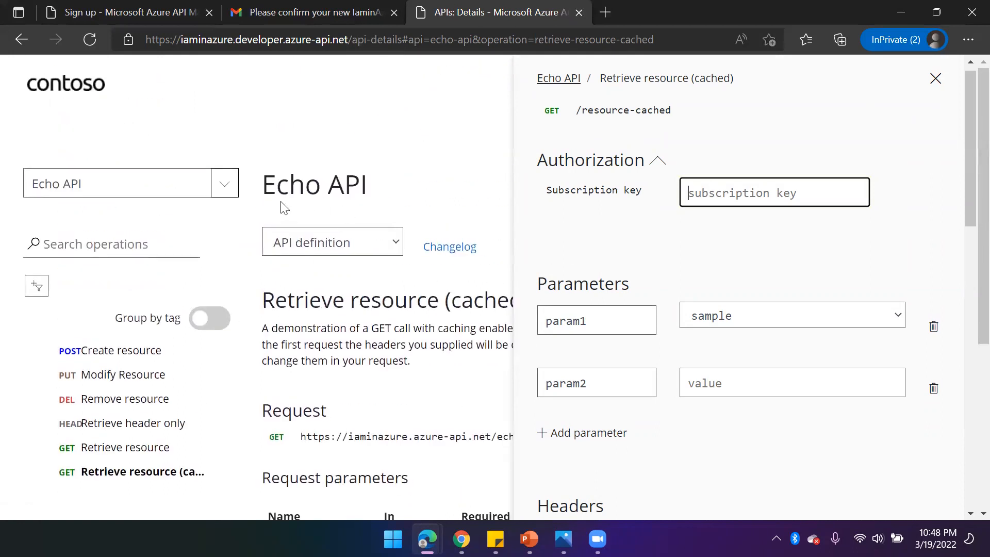
pyautogui.moveTo(264, 185); pyautogui.dragTo(380, 186)
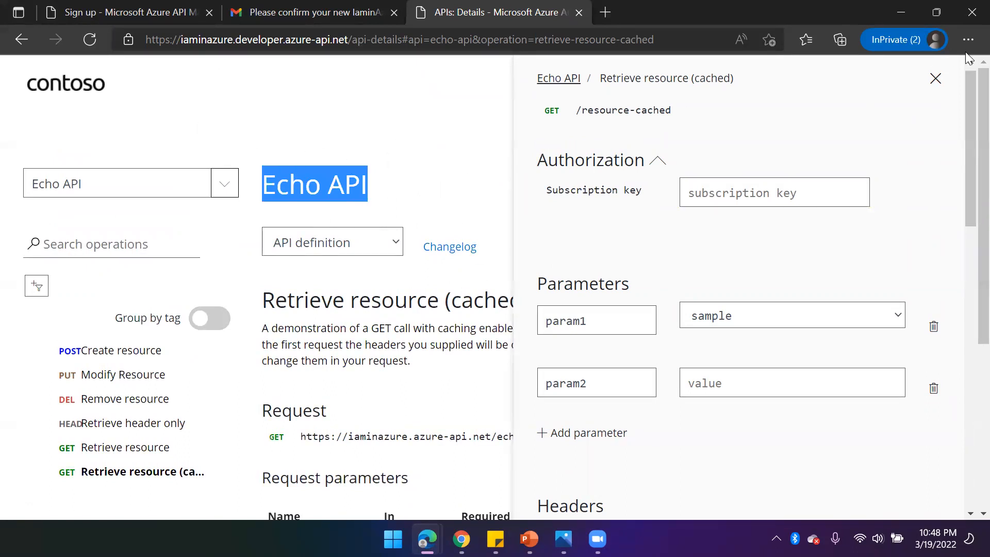
# - Close the Try it panel and revisit the Products and APIs pages, reopening the Echo API
pyautogui.click(934, 78)
pyautogui.click(712, 92)
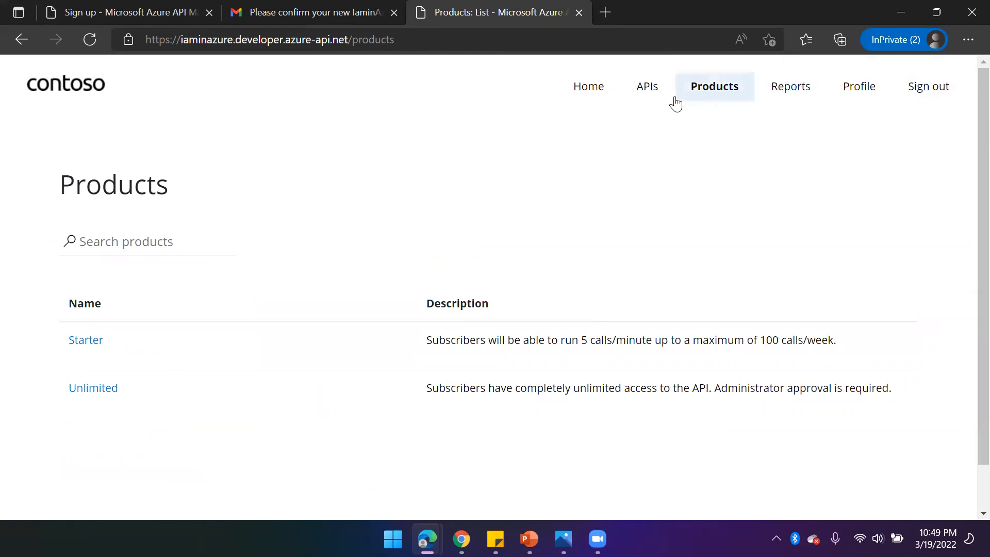
pyautogui.click(652, 93)
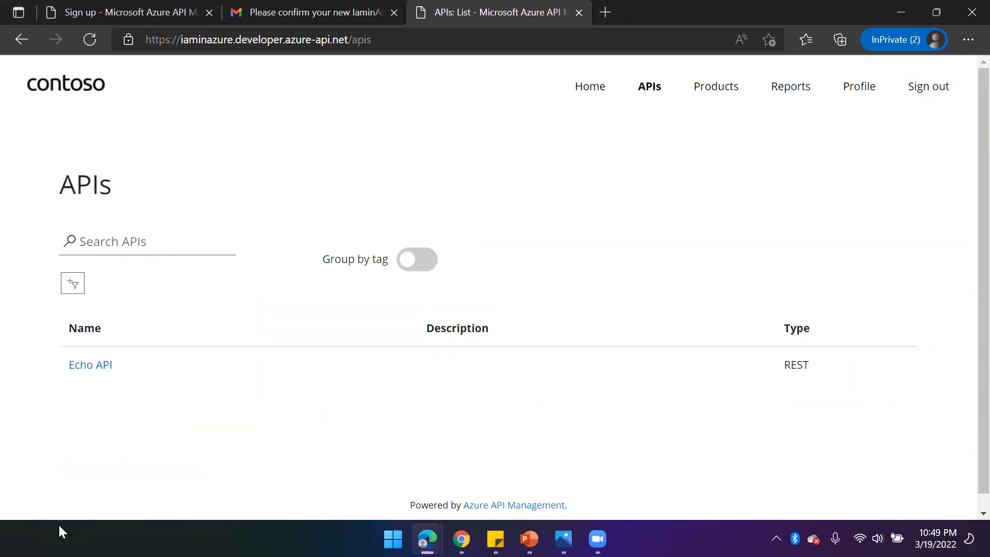
pyautogui.click(96, 367)
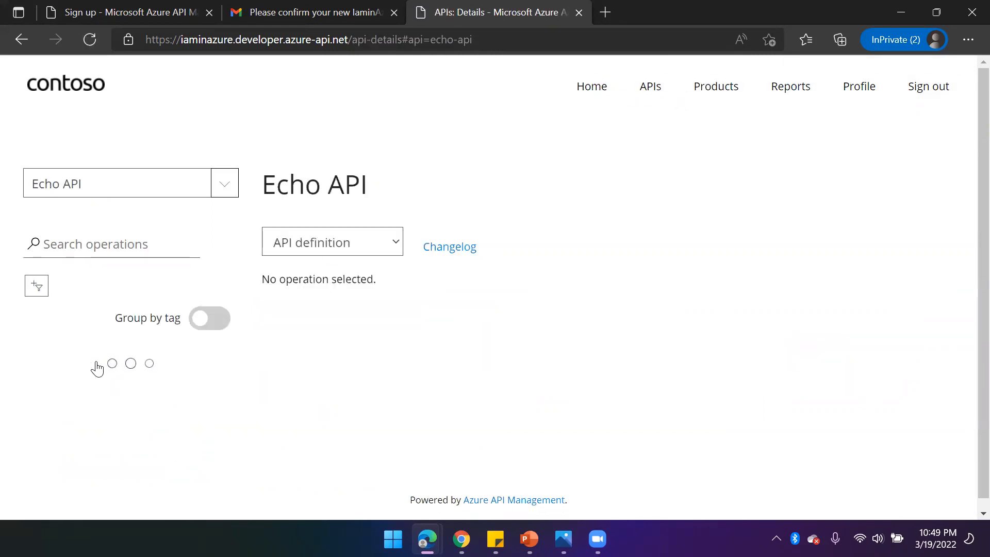
pyautogui.scroll(-1, 369, 243)
pyautogui.scroll(2, 301, 259)
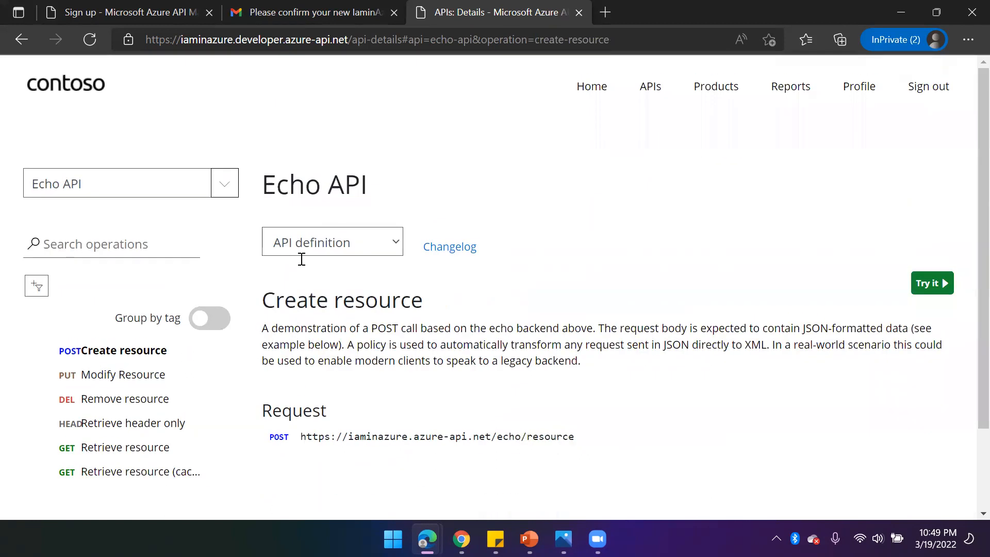
pyautogui.click(221, 187)
pyautogui.click(581, 177)
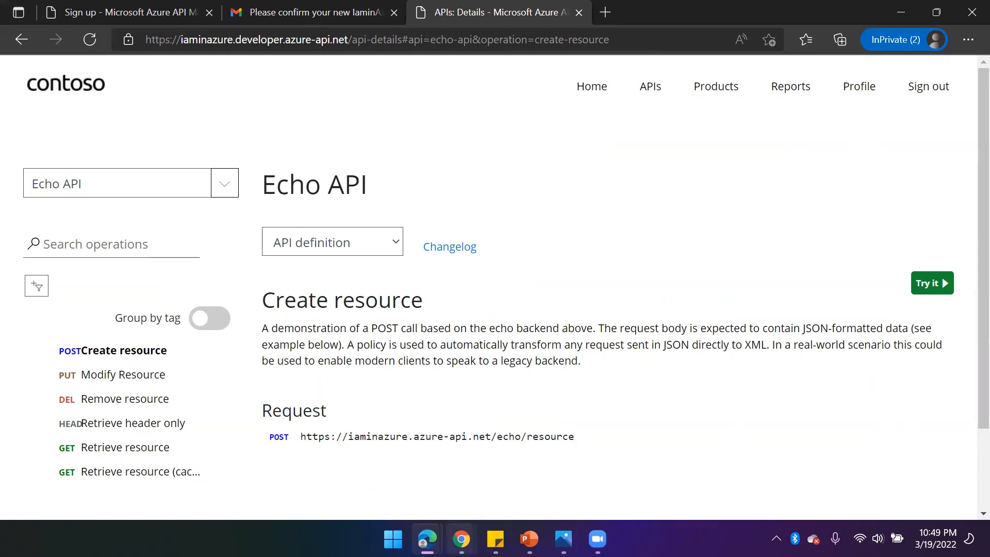
# - Switch to the Azure portal in Chrome, open the Echo API and review its Settings, including assigned products
pyautogui.click(461, 539)
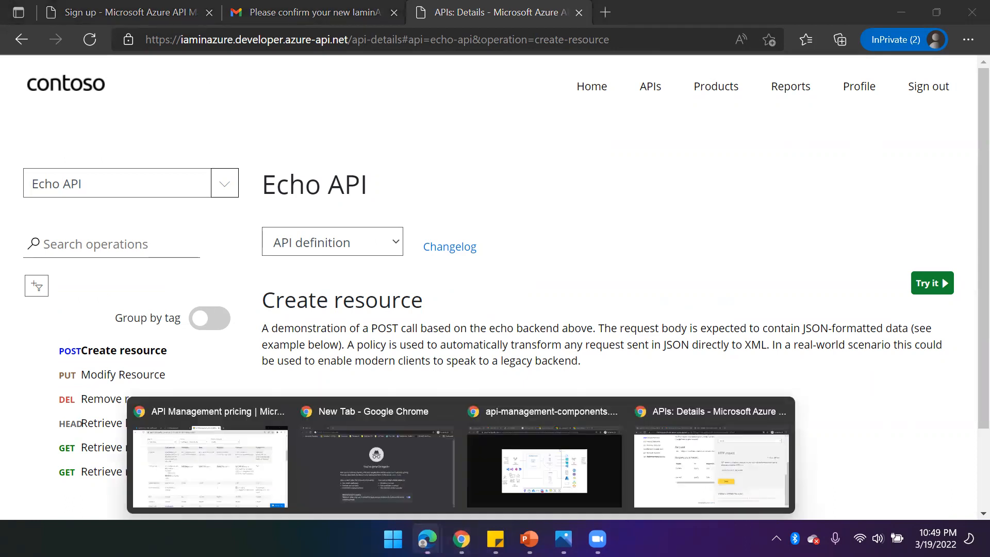
pyautogui.click(180, 466)
pyautogui.click(166, 12)
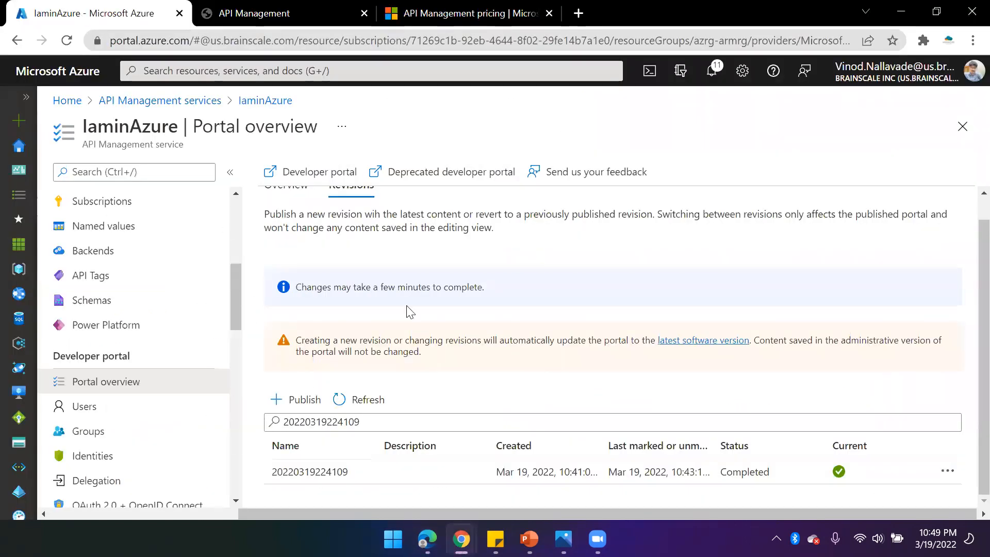
pyautogui.scroll(2, 129, 381)
pyautogui.click(89, 236)
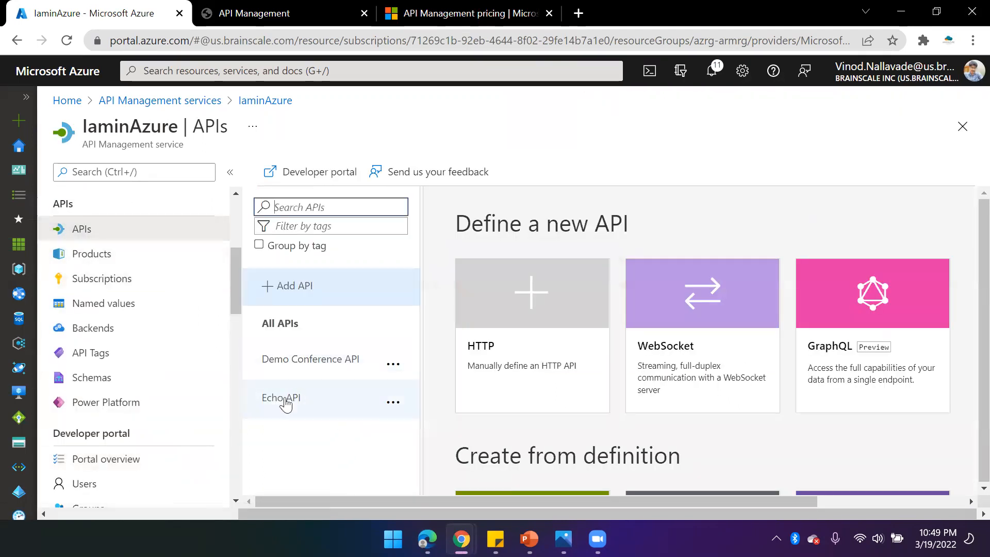
pyautogui.click(285, 403)
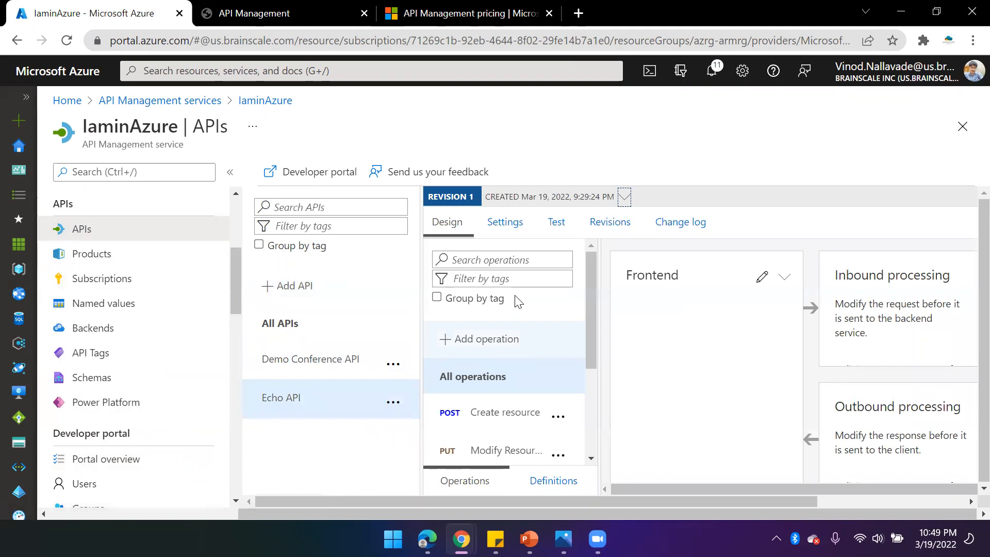
pyautogui.click(504, 222)
pyautogui.scroll(-10, 548, 370)
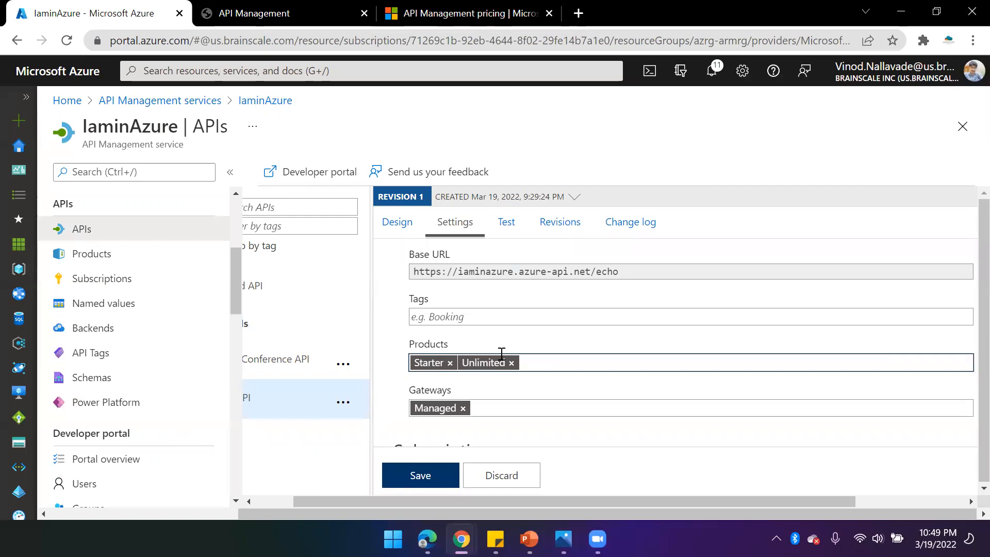
# - Glance at the API Management pricing tab and return to the Azure portal tab
pyautogui.click(448, 15)
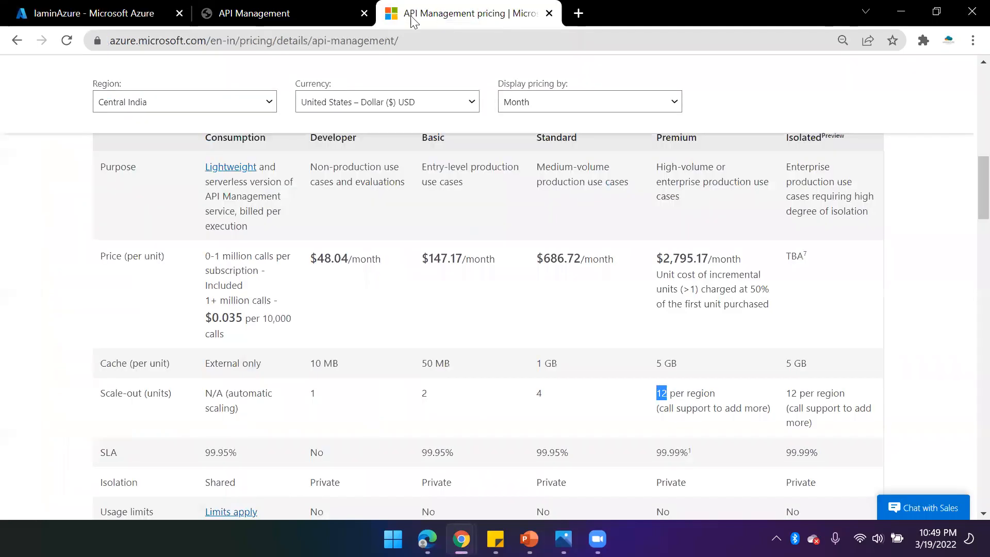
pyautogui.click(339, 22)
pyautogui.click(117, 24)
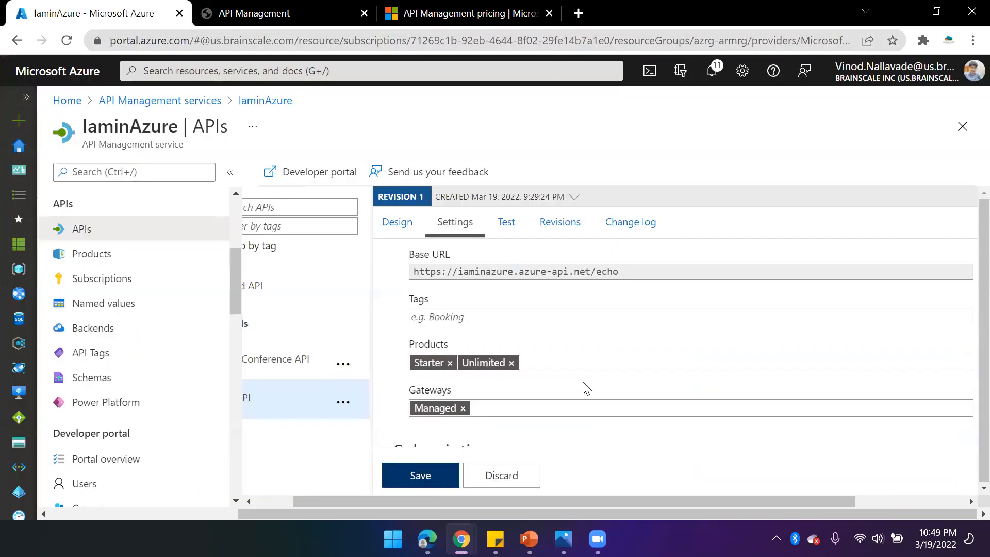
# - Open the Echo API's Test view for Retrieve resource (cached) and examine its request URL and subscription key header
pyautogui.click(509, 225)
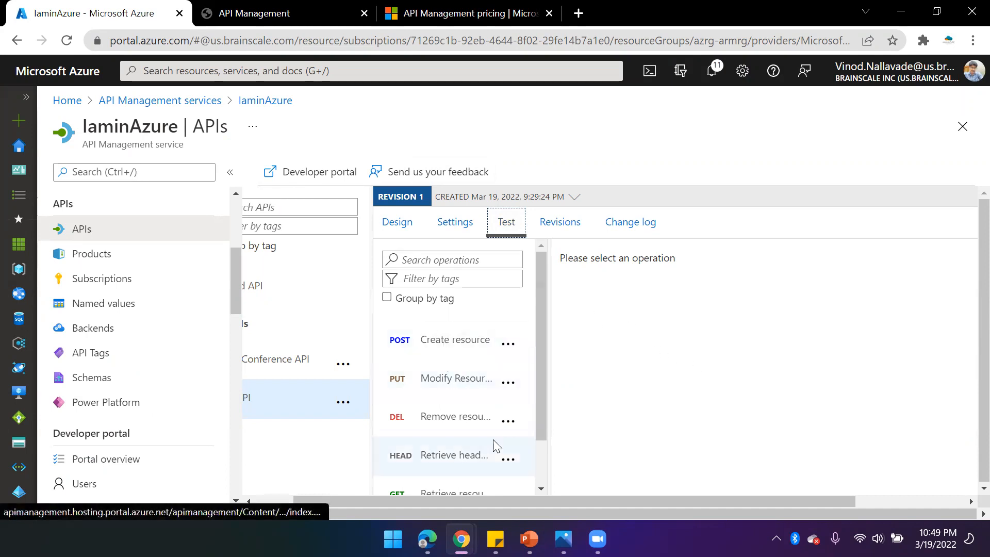
pyautogui.scroll(-1, 495, 446)
pyautogui.click(496, 470)
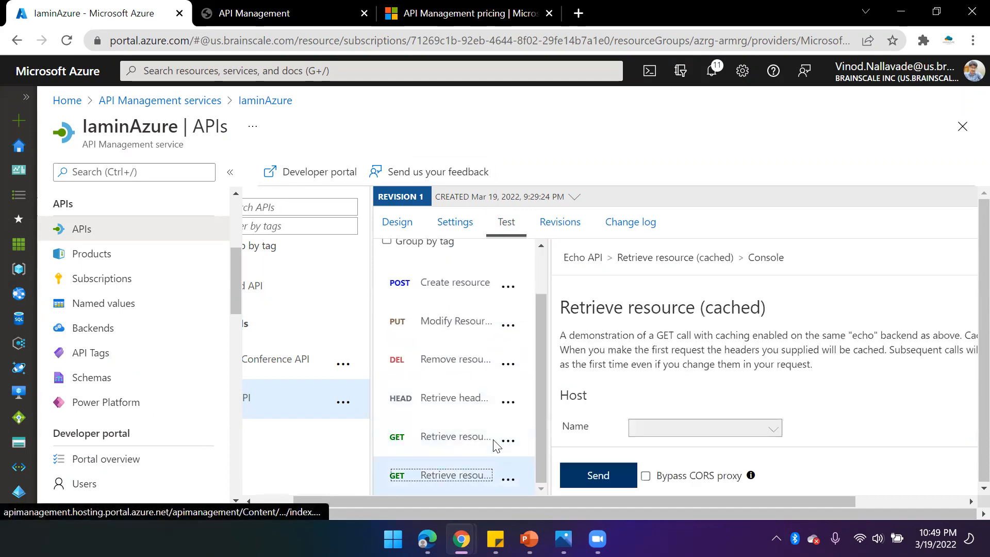
pyautogui.scroll(-5, 690, 412)
pyautogui.scroll(3, 708, 397)
pyautogui.scroll(-6, 710, 395)
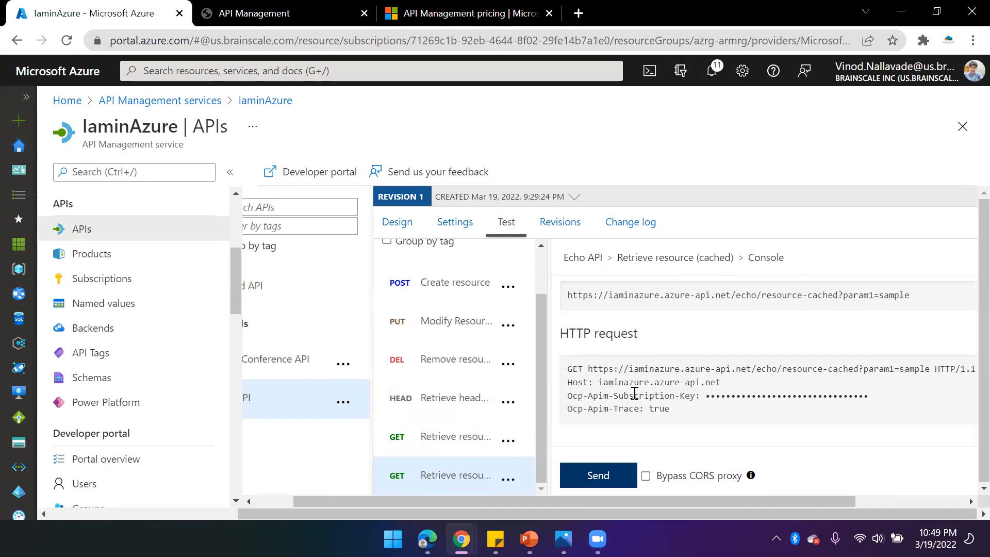
pyautogui.moveTo(615, 395); pyautogui.dragTo(871, 396)
pyautogui.scroll(2, 871, 397)
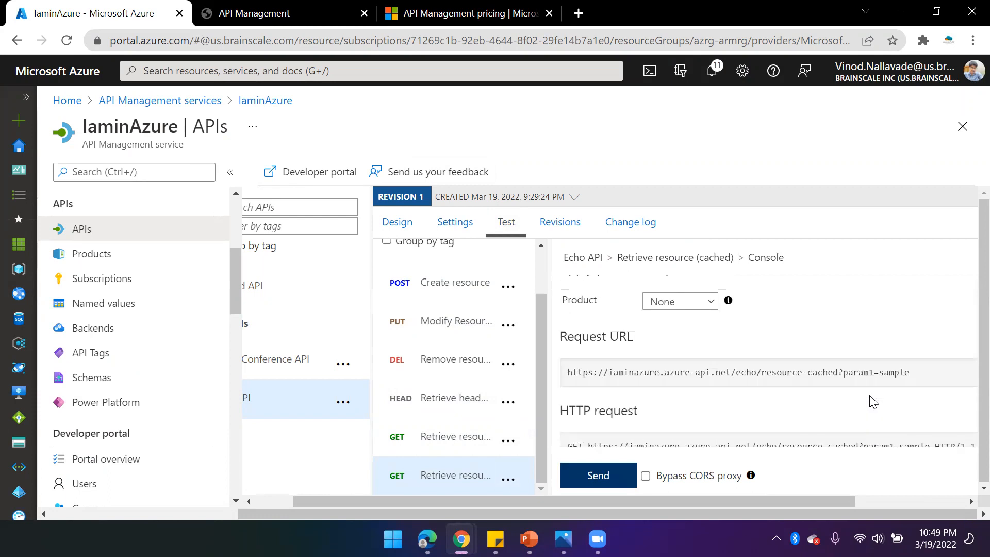
pyautogui.scroll(1, 869, 401)
pyautogui.scroll(-3, 855, 412)
pyautogui.click(795, 420)
pyautogui.scroll(4, 721, 371)
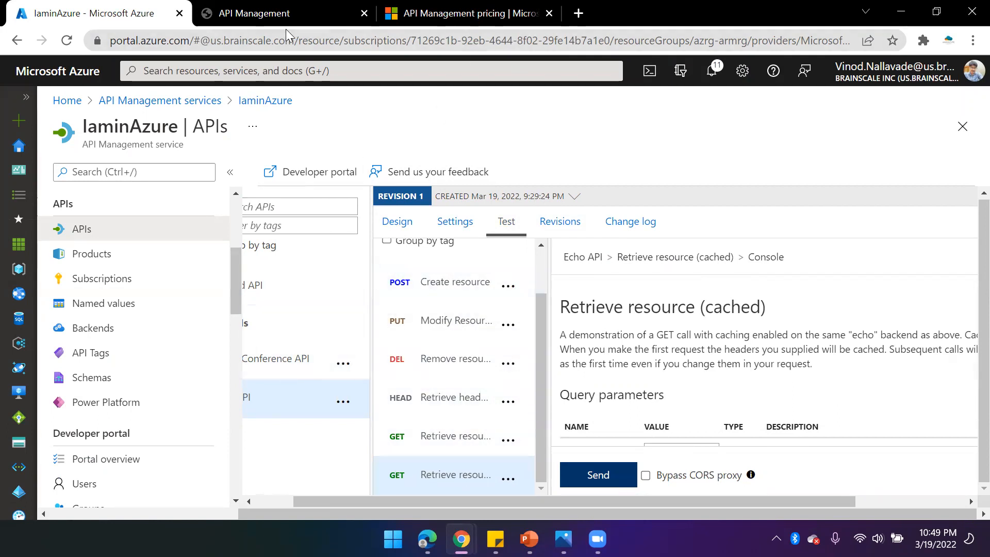
# - In the developer portal, subscribe to the Starter product with the subscription name Devloper1
pyautogui.click(244, 10)
pyautogui.click(154, 13)
pyautogui.moveTo(426, 538)
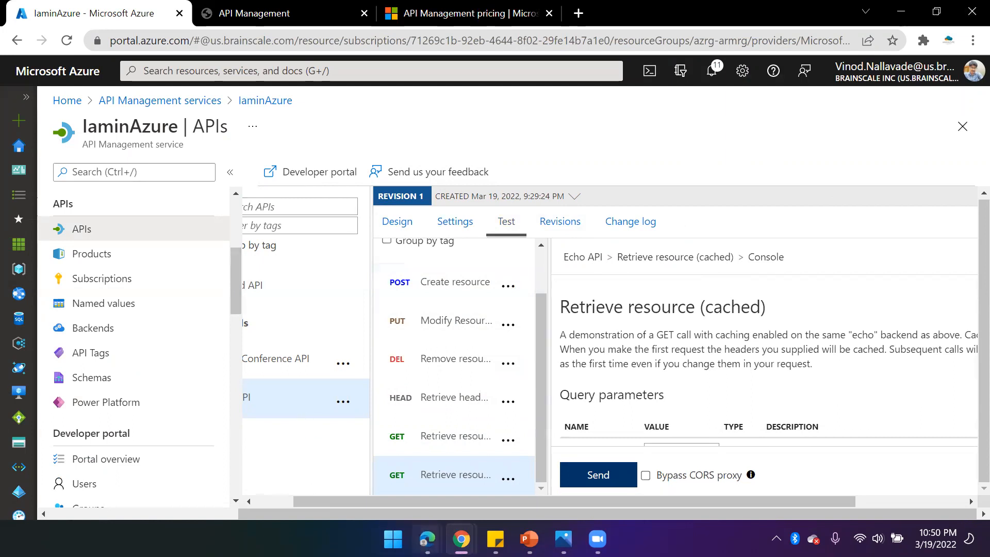
pyautogui.click(510, 464)
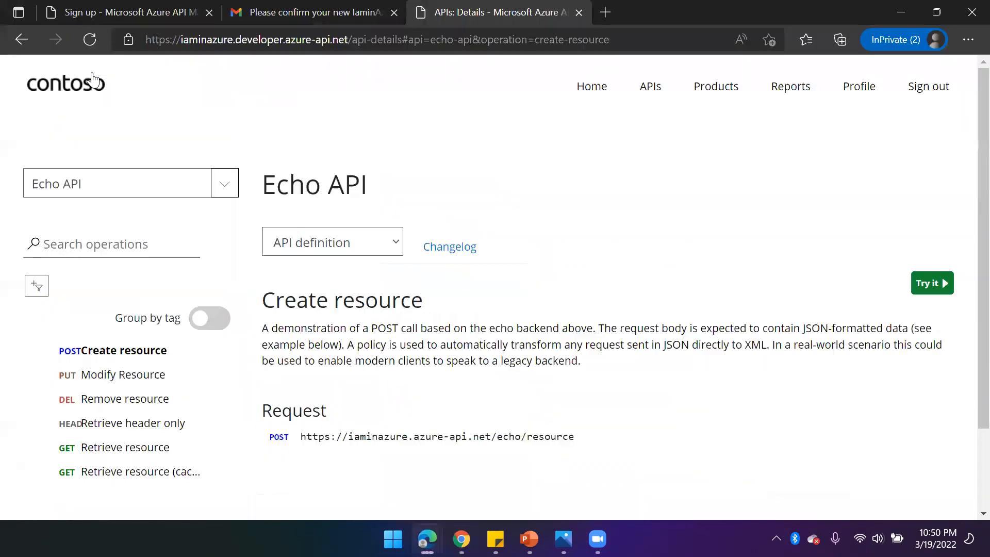
pyautogui.click(722, 93)
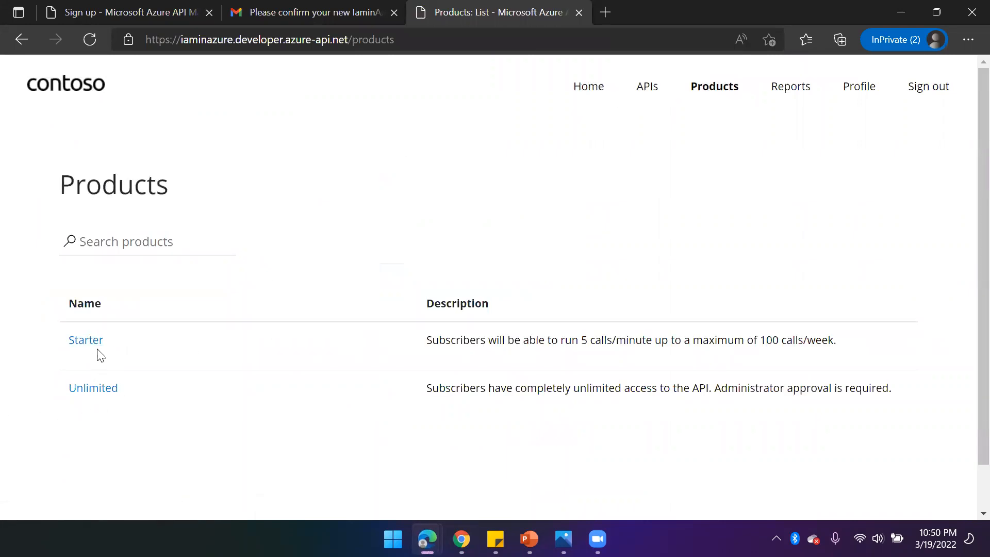
pyautogui.click(88, 339)
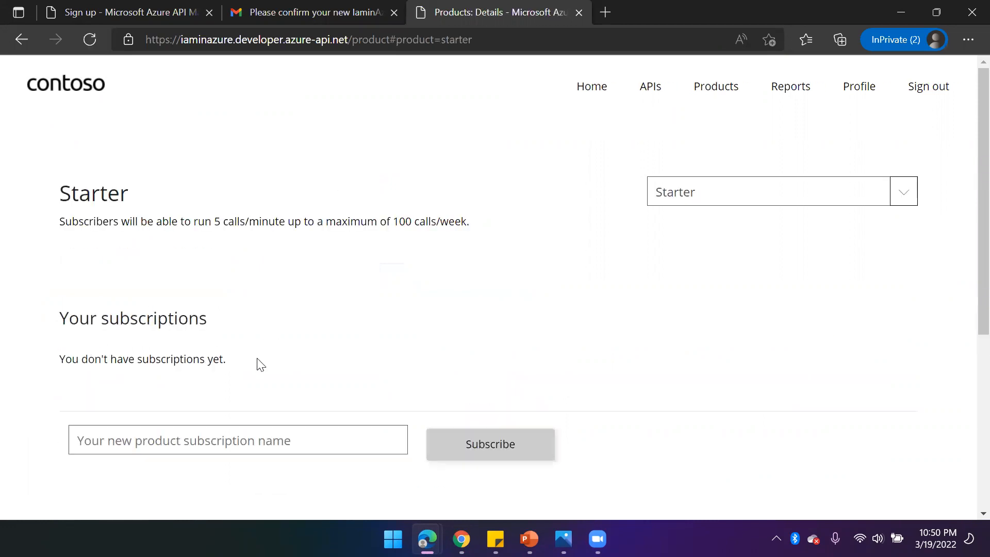
pyautogui.scroll(-4, 260, 364)
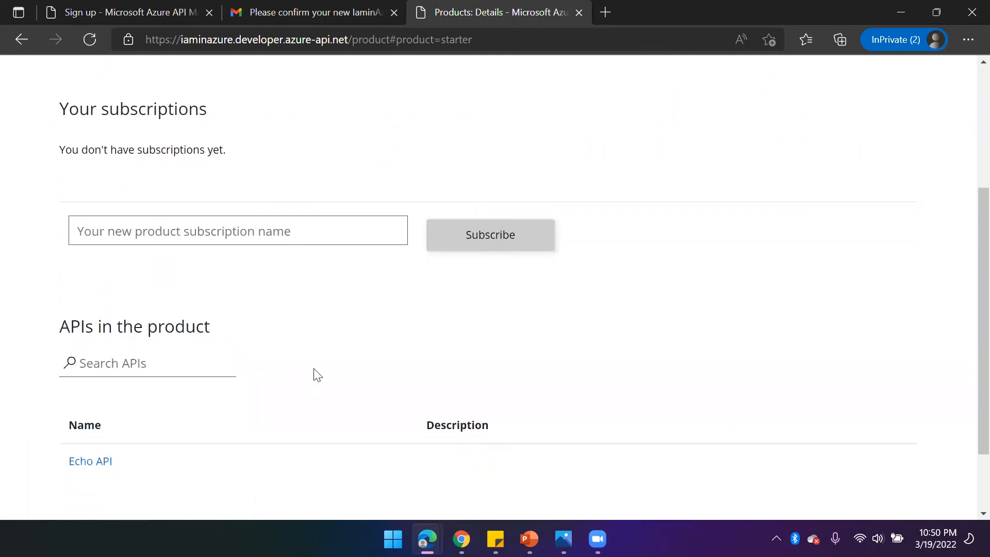
pyautogui.click(199, 239)
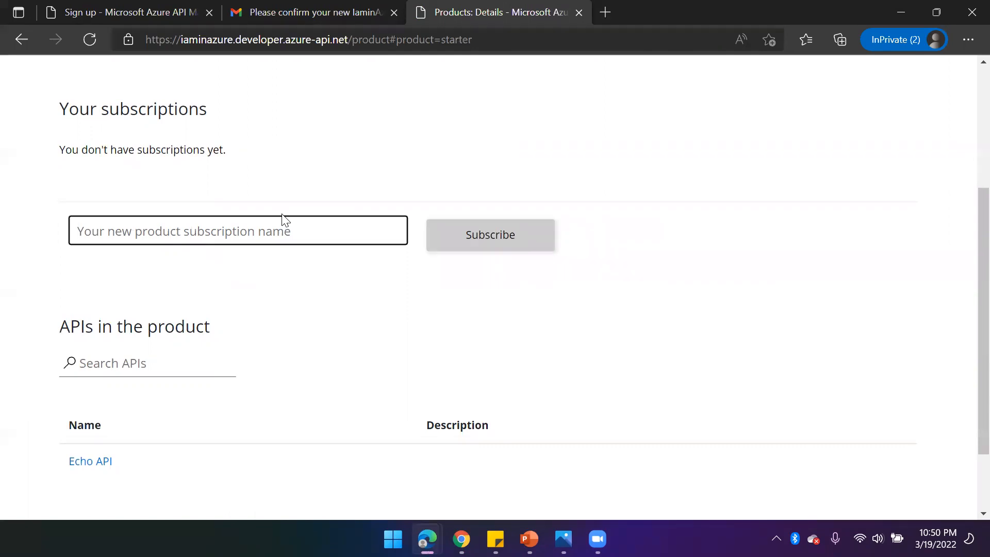
pyautogui.scroll(4, 658, 276)
pyautogui.scroll(-3, 287, 359)
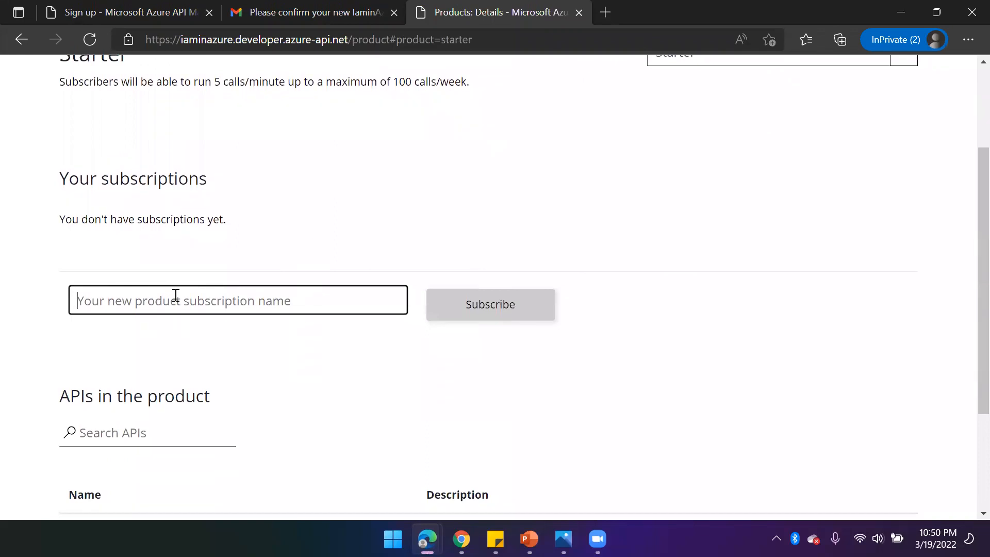
pyautogui.write('Devloper1')
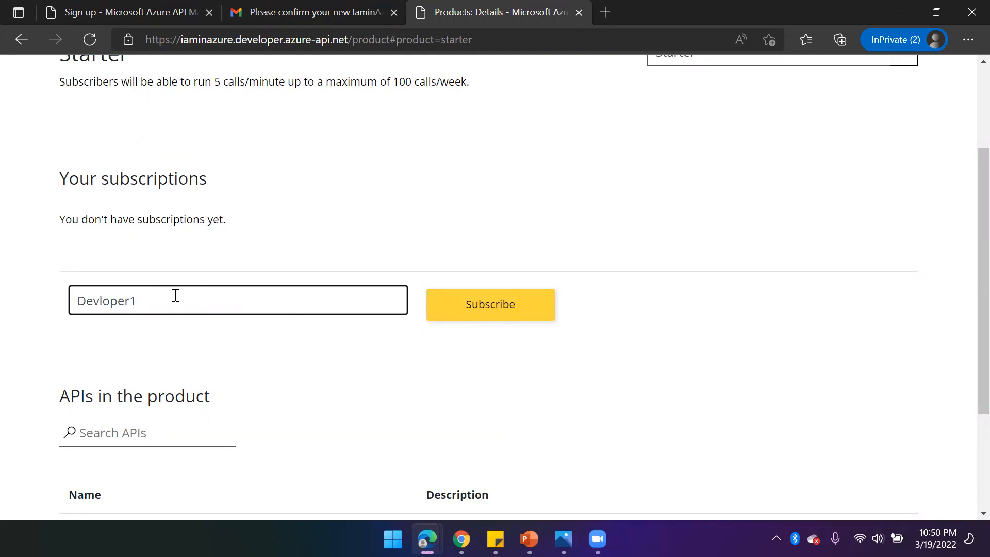
pyautogui.click(532, 309)
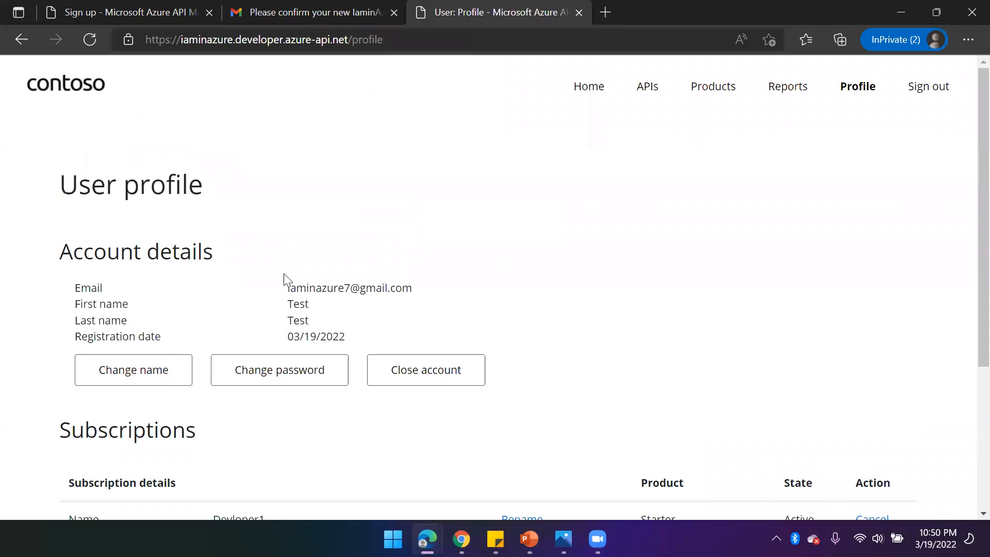
# - Reveal and select the primary key of the Devloper1 subscription on the user profile page
pyautogui.scroll(-3, 463, 316)
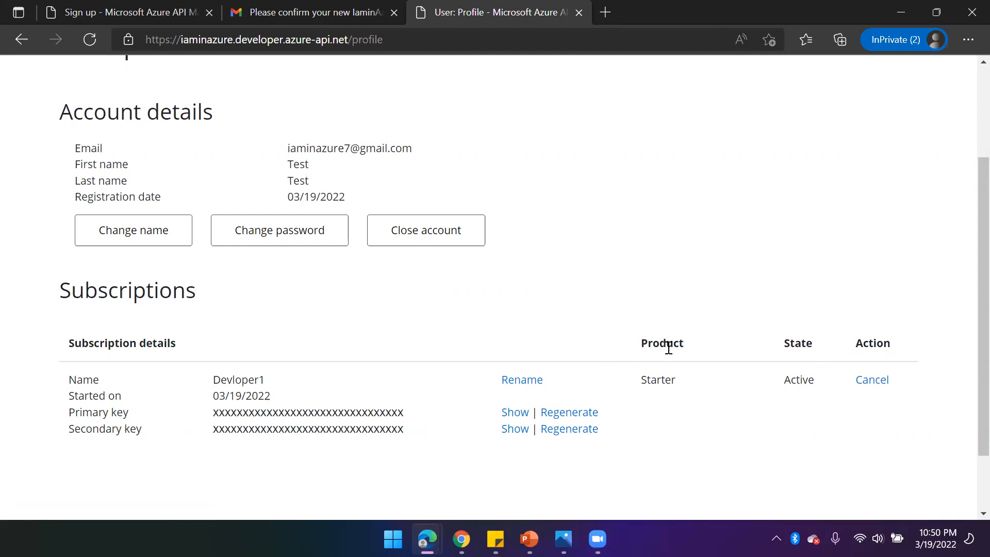
pyautogui.moveTo(643, 345); pyautogui.dragTo(694, 345)
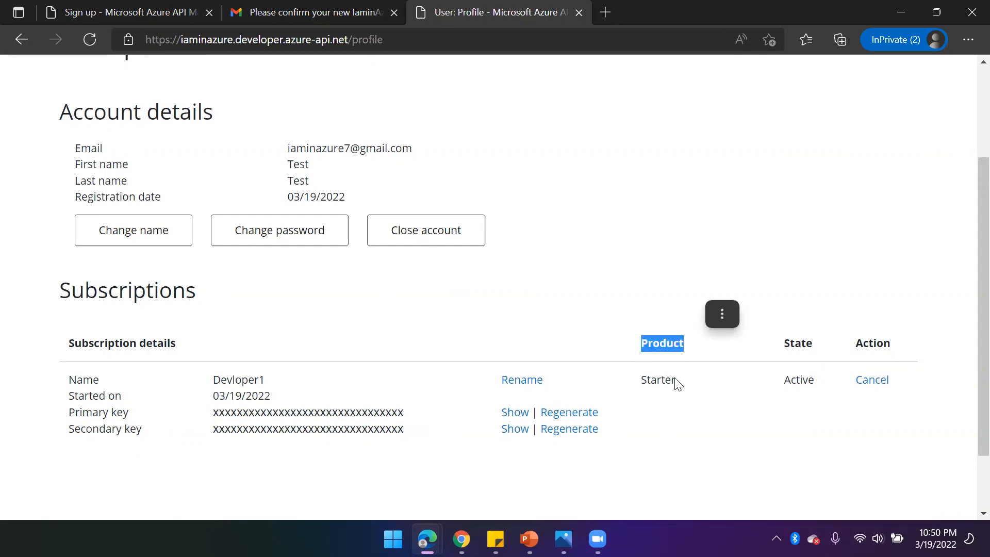
pyautogui.moveTo(677, 382); pyautogui.dragTo(641, 392)
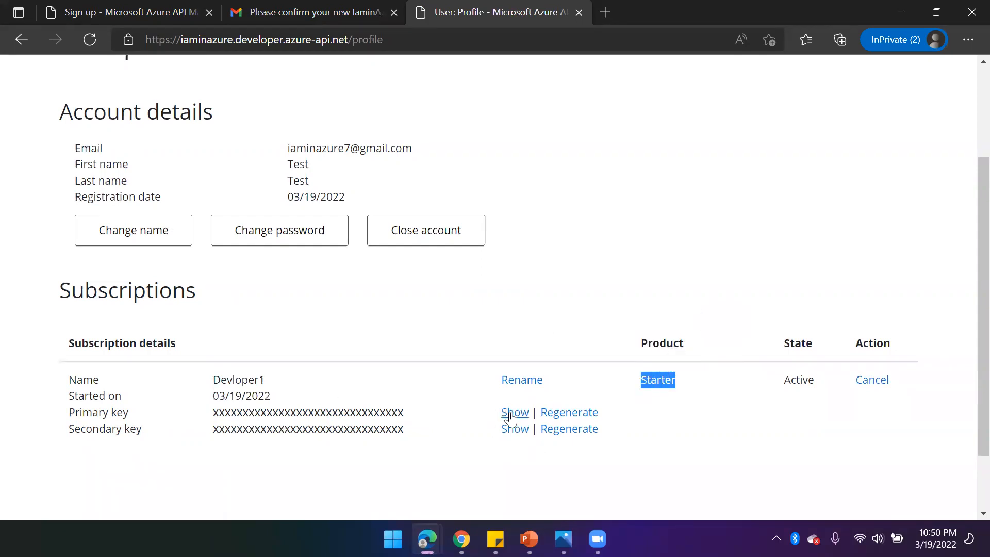
pyautogui.click(348, 414)
pyautogui.click(514, 412)
pyautogui.moveTo(409, 415); pyautogui.dragTo(212, 419)
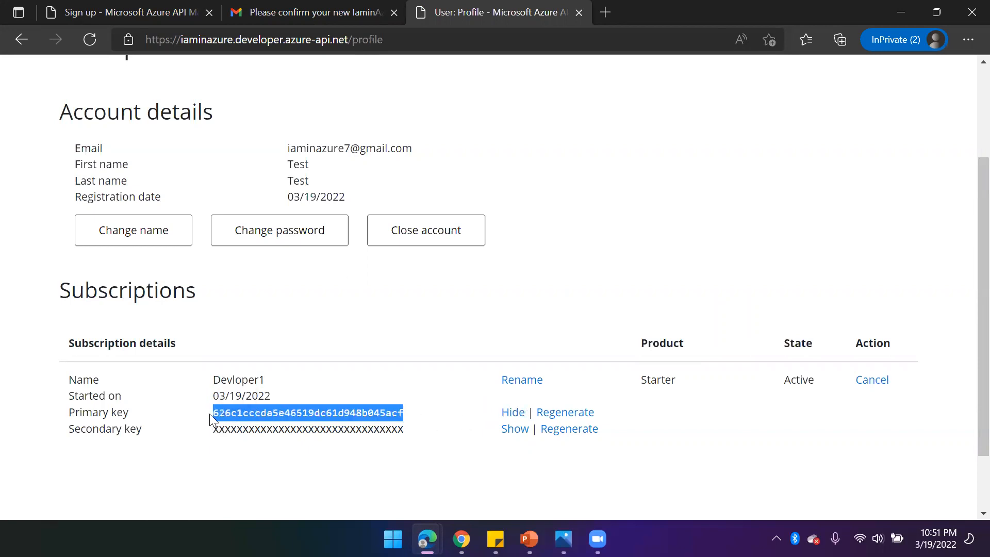
# - Open the Echo API's Retrieve resource (cached) operation in Try it and choose the Devloper1 primary subscription key
pyautogui.scroll(3, 481, 351)
pyautogui.click(645, 91)
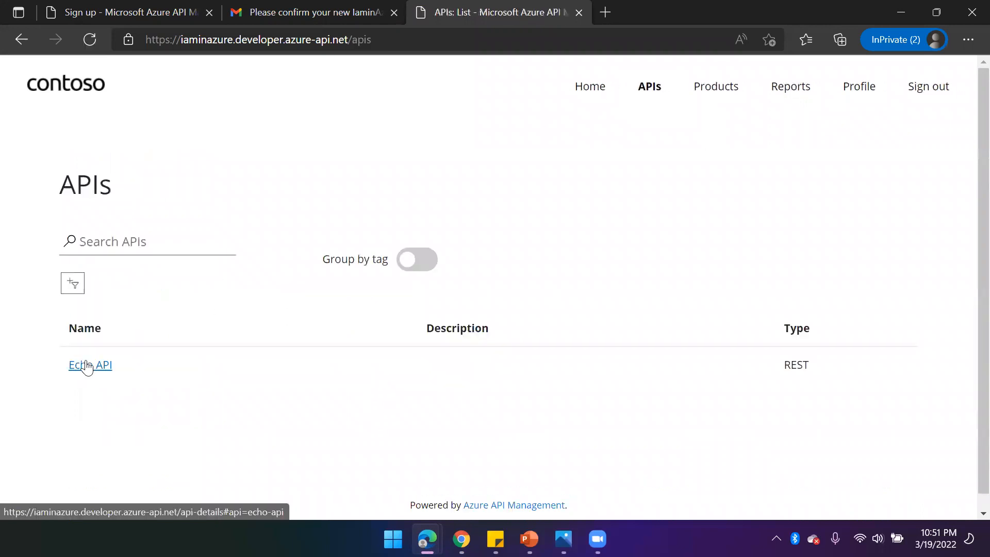
pyautogui.click(85, 366)
pyautogui.scroll(-2, 137, 375)
pyautogui.click(133, 371)
pyautogui.scroll(-2, 563, 347)
pyautogui.scroll(3, 889, 137)
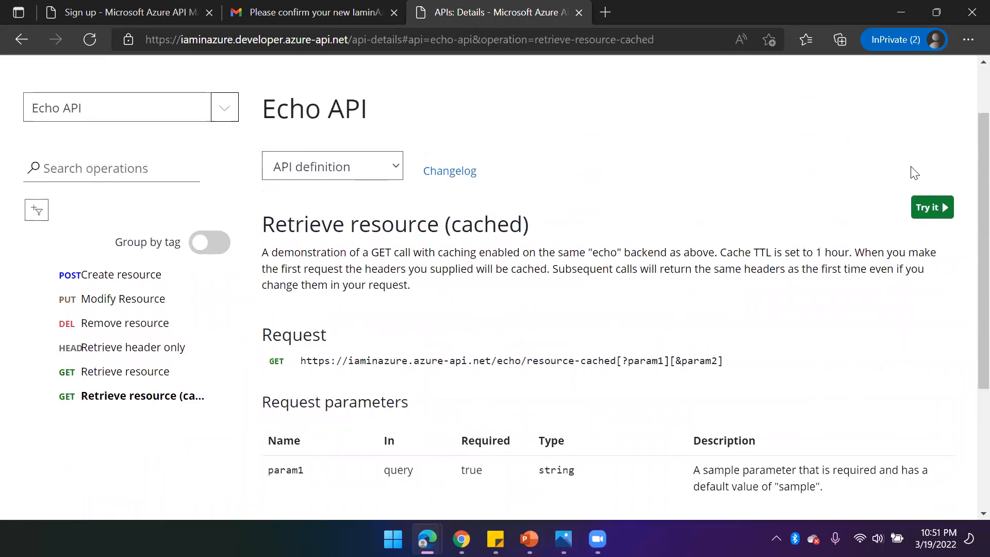
pyautogui.click(930, 206)
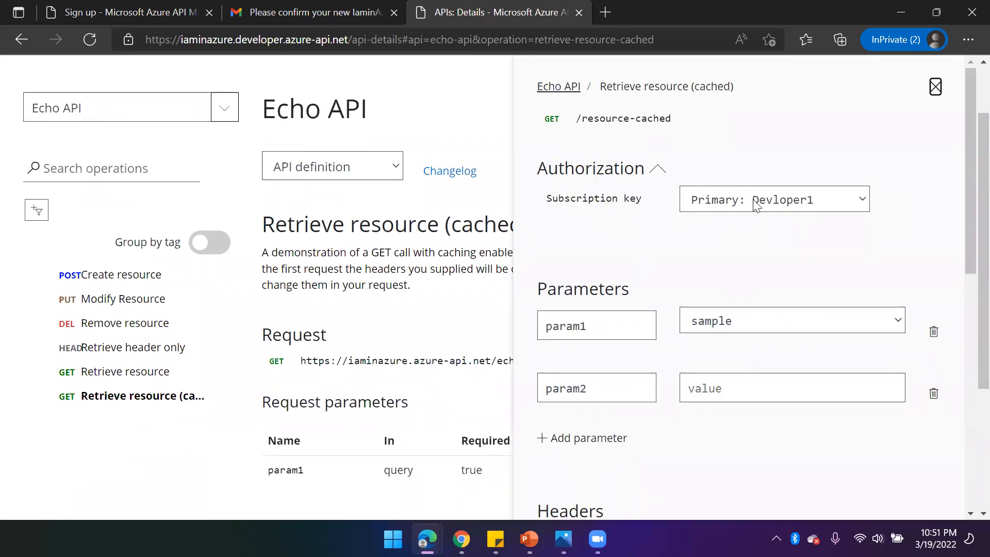
pyautogui.click(783, 200)
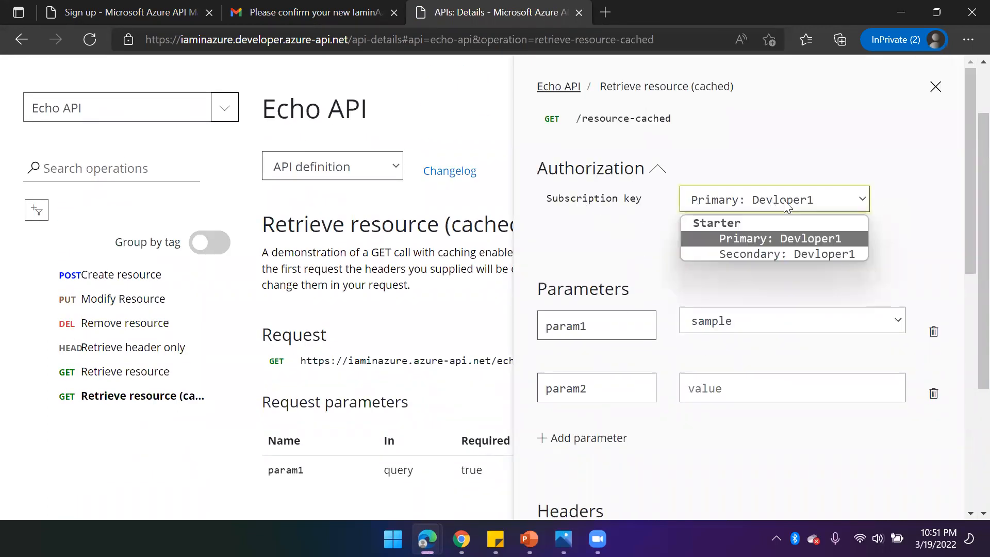
pyautogui.click(740, 238)
# - Reveal the subscription key header value and send the test request
pyautogui.scroll(-1, 701, 283)
pyautogui.scroll(-2, 701, 284)
pyautogui.scroll(2, 853, 246)
pyautogui.scroll(-4, 822, 298)
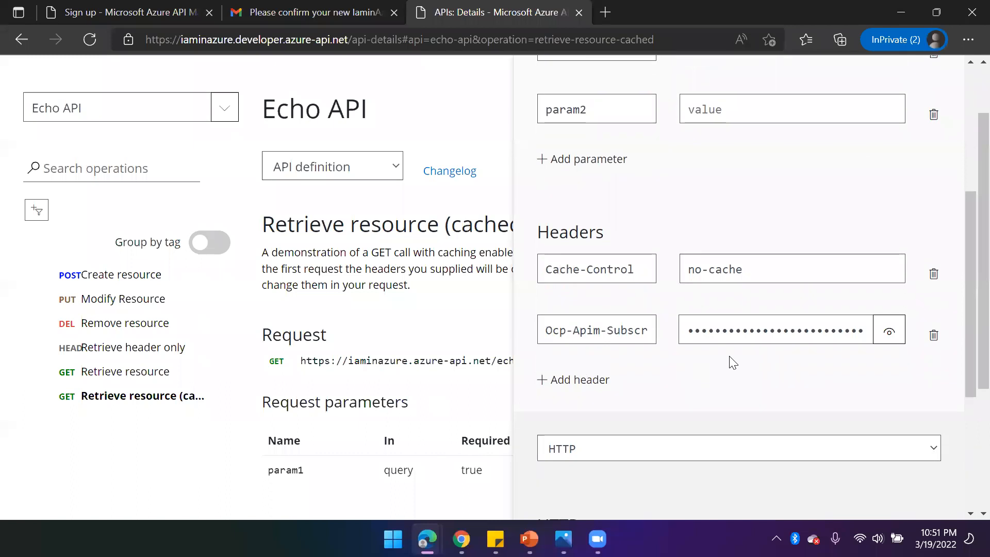
pyautogui.click(888, 331)
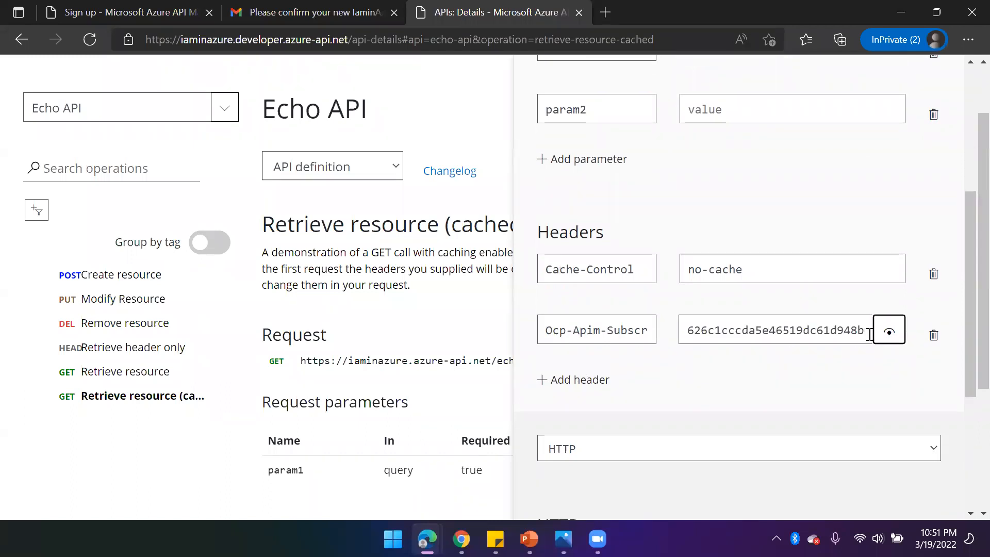
pyautogui.scroll(-5, 724, 367)
pyautogui.scroll(1, 650, 428)
pyautogui.scroll(-1, 679, 308)
pyautogui.click(602, 467)
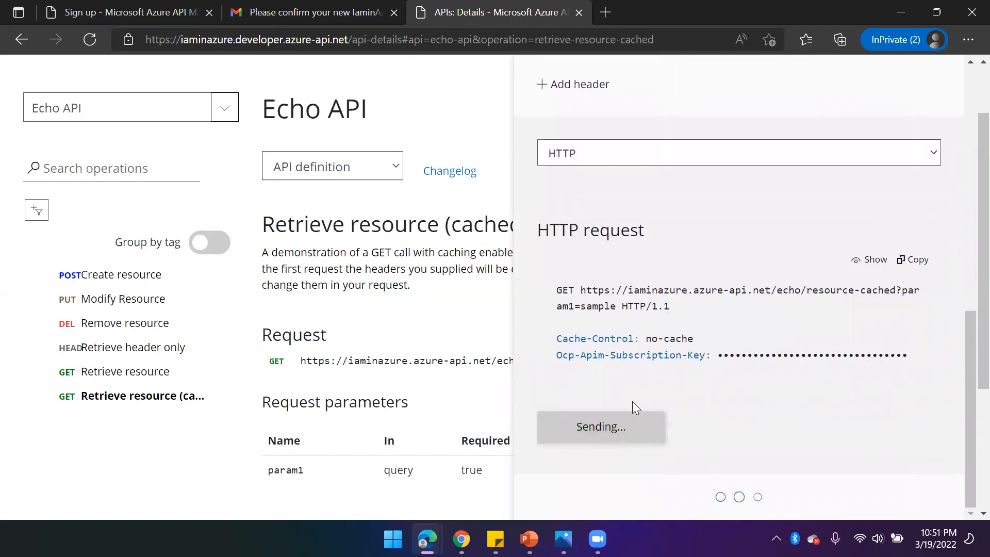
# - Examine the HTTP response of the test call, then close the Try it panel
pyautogui.scroll(-4, 772, 293)
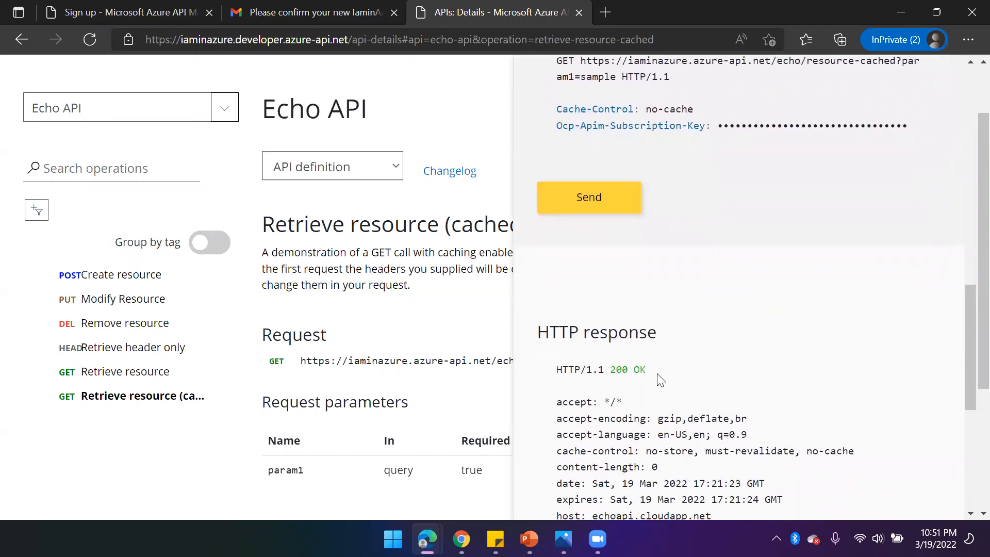
pyautogui.moveTo(647, 370); pyautogui.dragTo(611, 370)
pyautogui.scroll(-6, 723, 382)
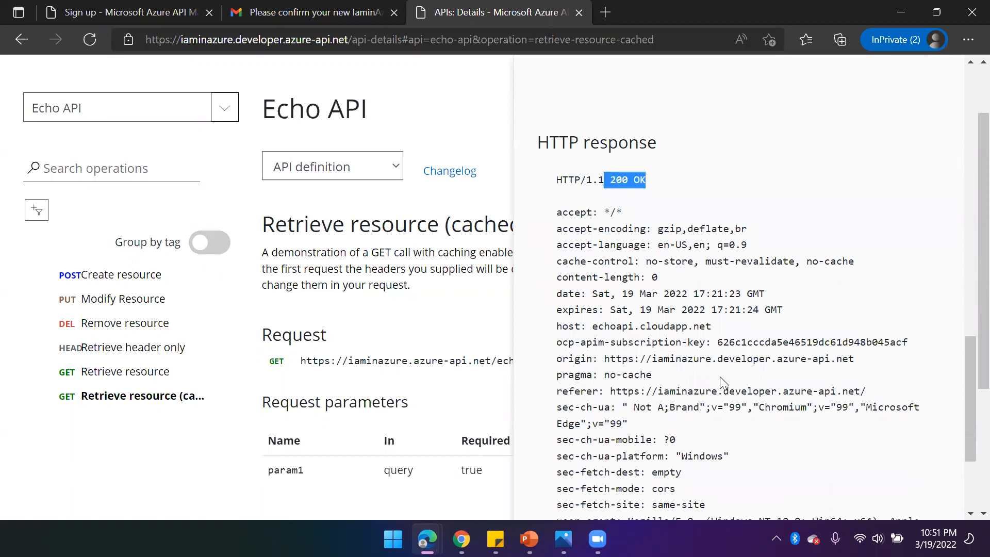
pyautogui.scroll(12, 722, 382)
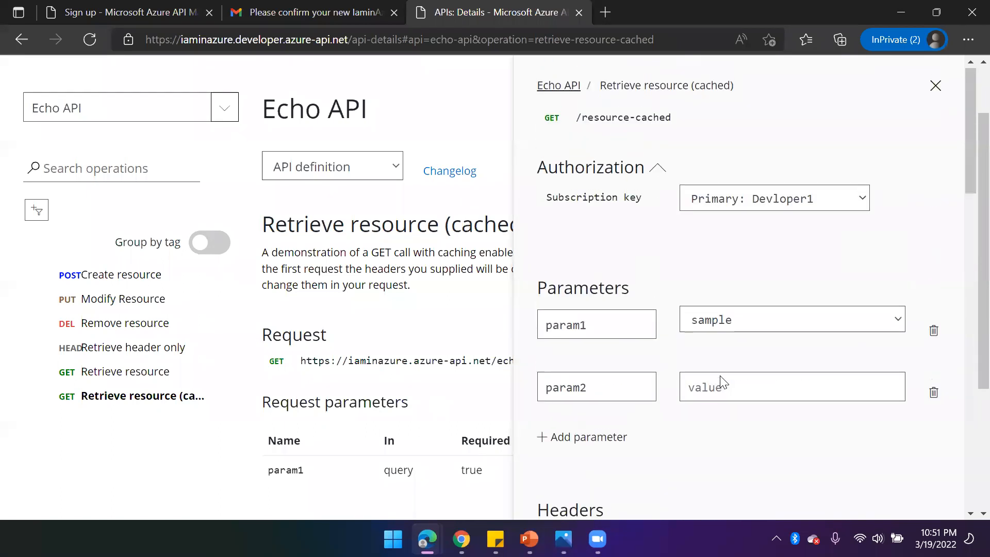
pyautogui.click(936, 88)
# - Switch back to the Azure portal and review the Demo Conference API's settings and available products
pyautogui.moveTo(426, 539)
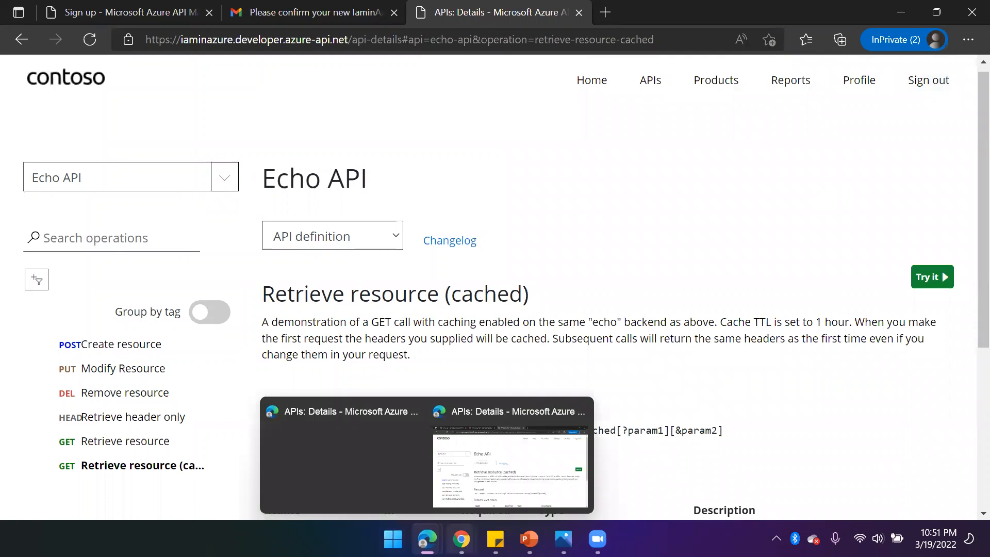
pyautogui.click(330, 487)
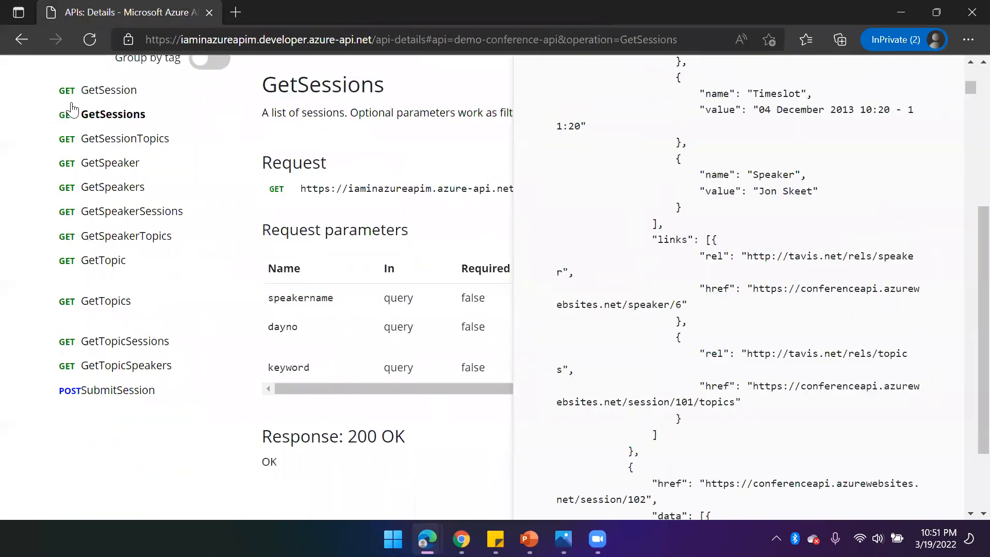
pyautogui.moveTo(426, 536)
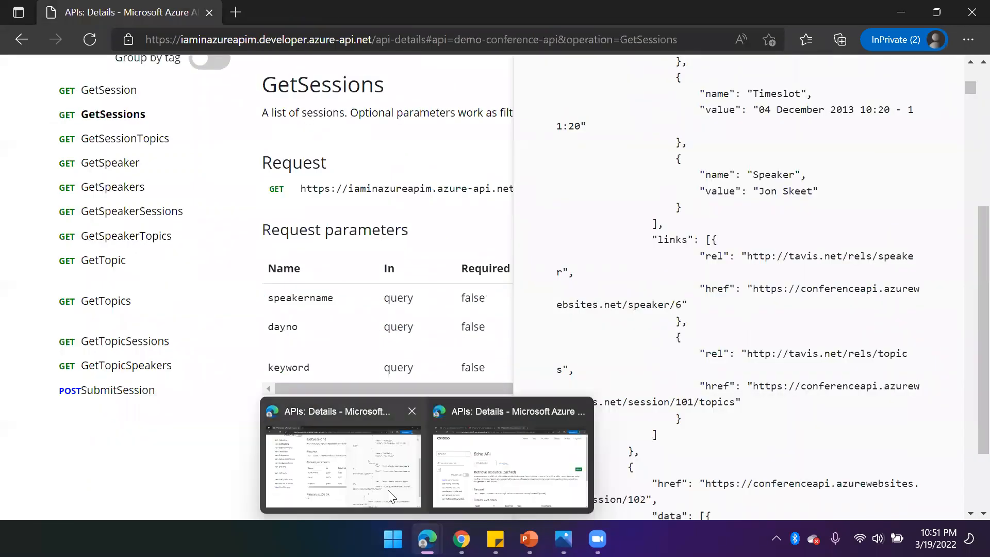
pyautogui.moveTo(462, 538)
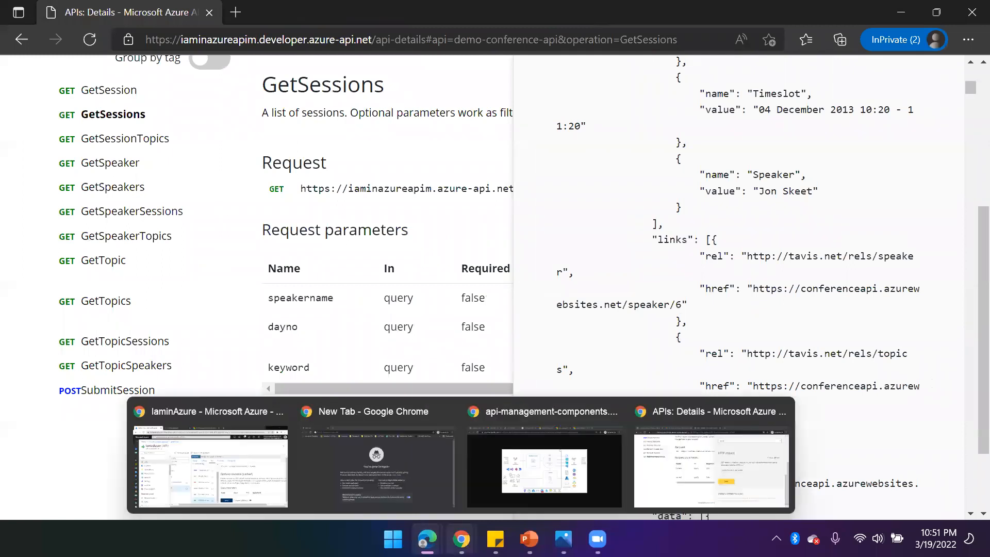
pyautogui.click(226, 472)
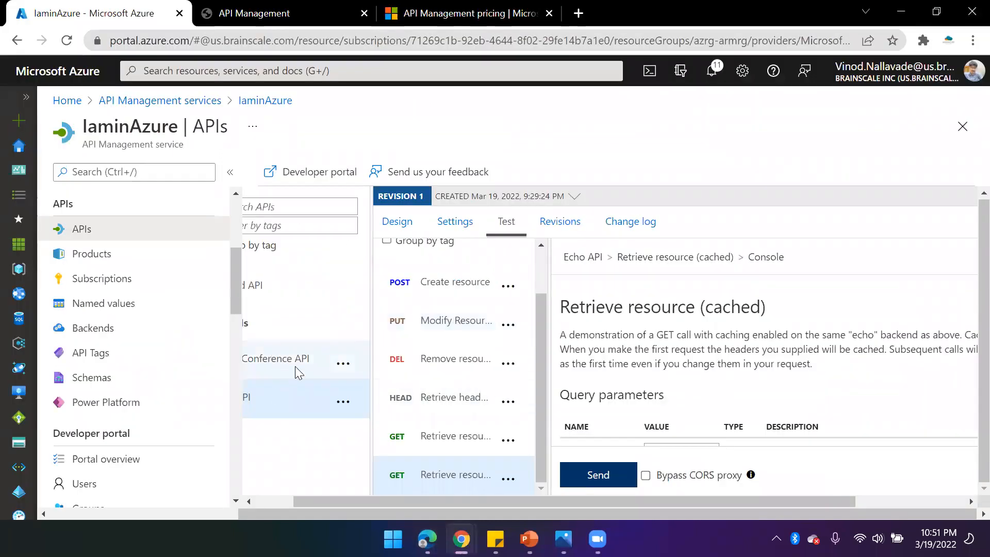
pyautogui.click(276, 359)
pyautogui.click(462, 227)
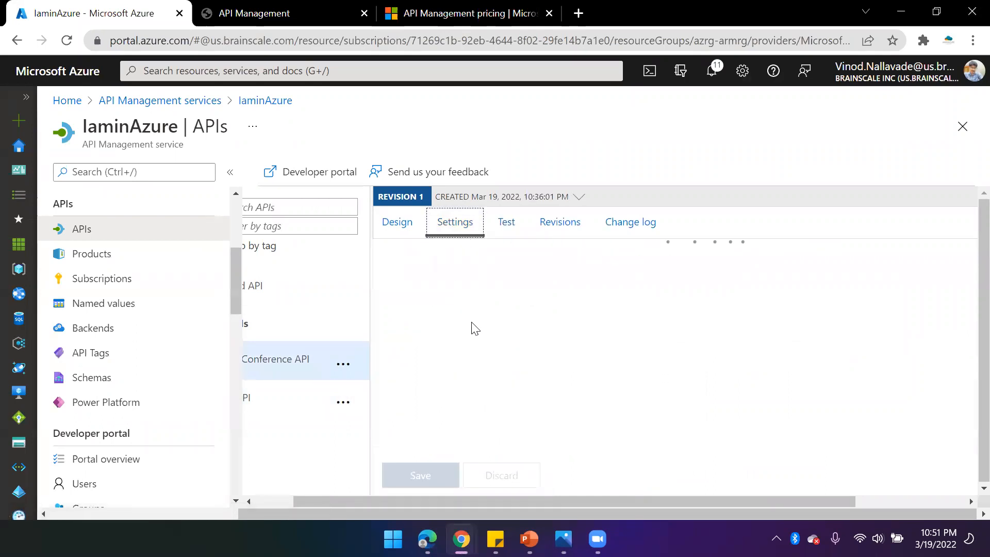
pyautogui.scroll(-5, 489, 371)
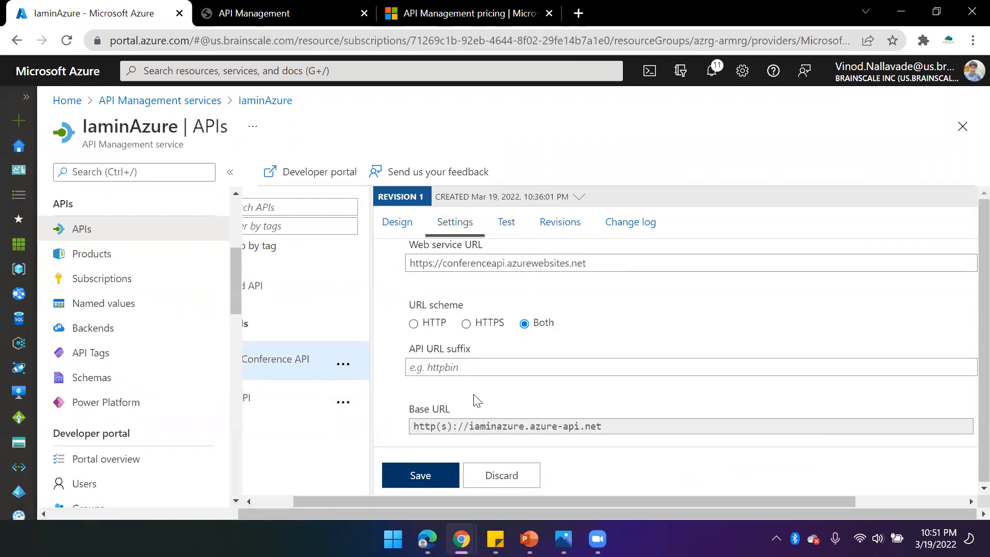
pyautogui.scroll(-3, 476, 401)
pyautogui.click(458, 362)
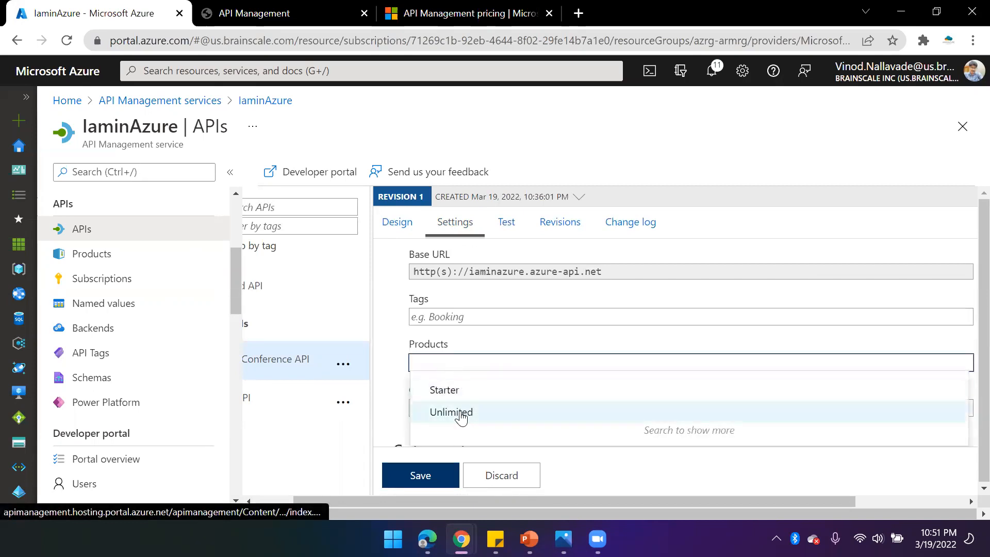
pyautogui.click(99, 263)
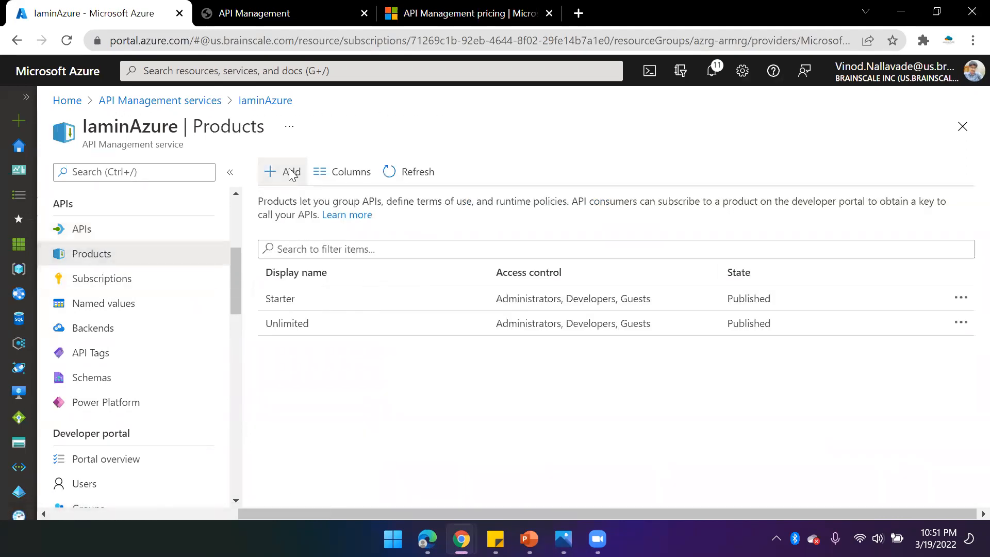
# - Start adding a new product named ConferenceProduct and mark it as Published
pyautogui.click(291, 173)
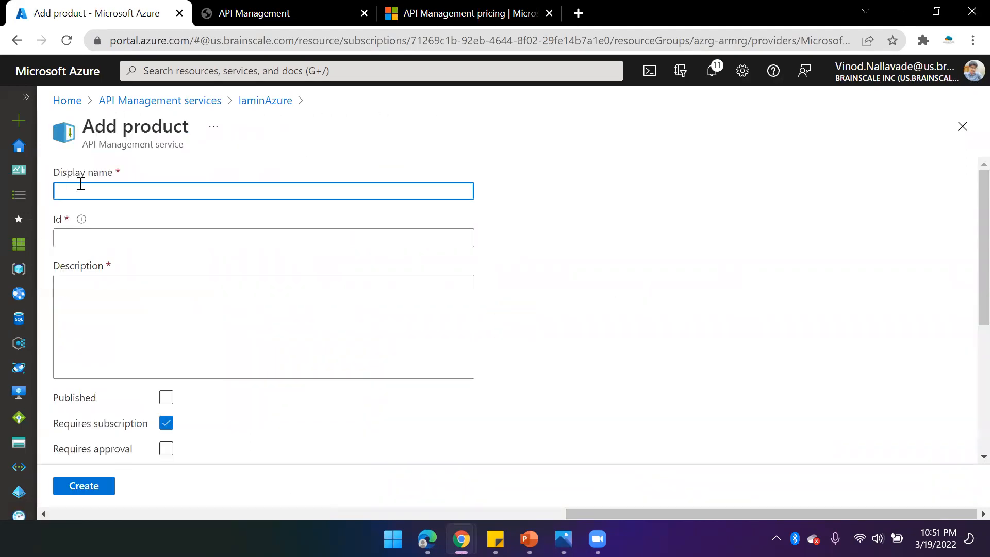
pyautogui.write('ConferenceProduct')
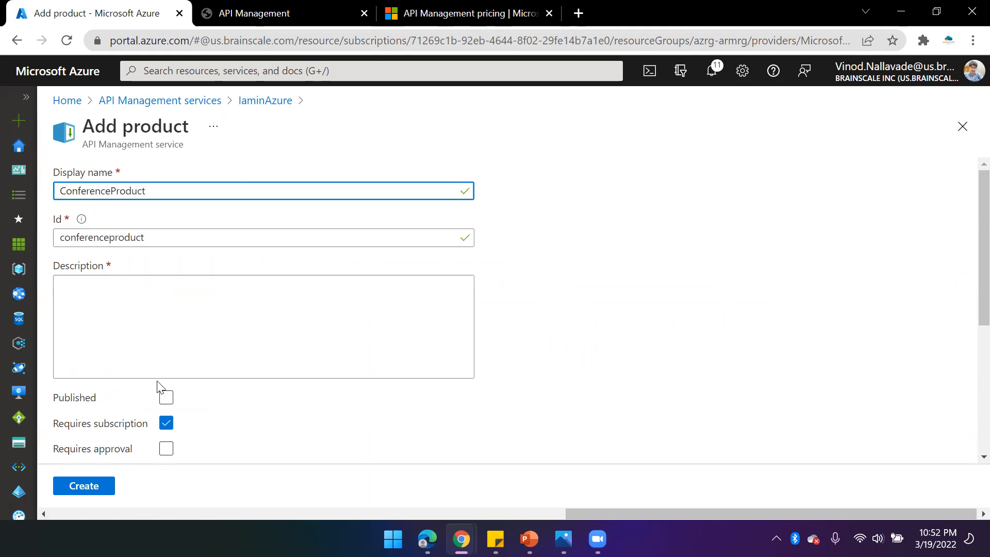
pyautogui.scroll(-2, 259, 342)
pyautogui.click(165, 320)
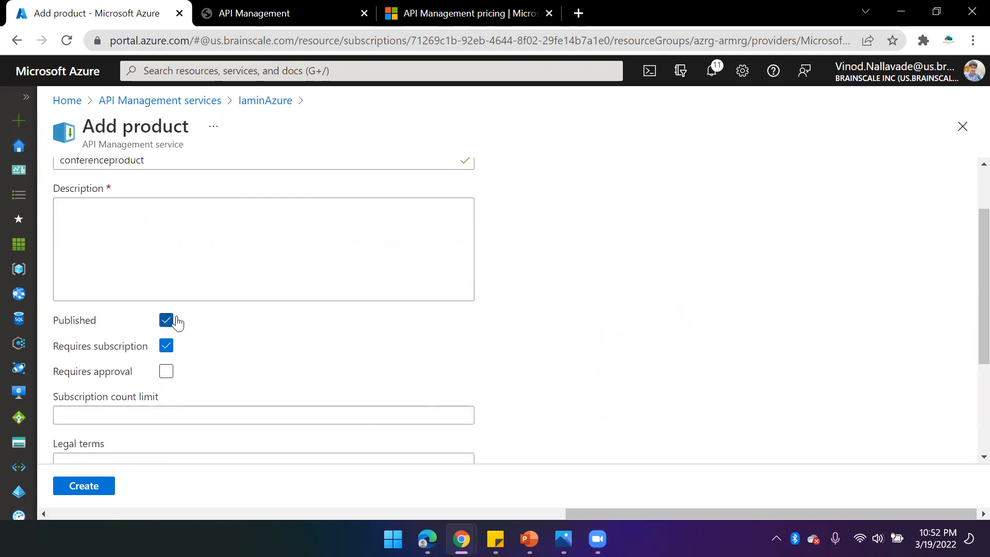
# - Review the remaining product fields and attempt to create the product without a description
pyautogui.scroll(-2, 196, 338)
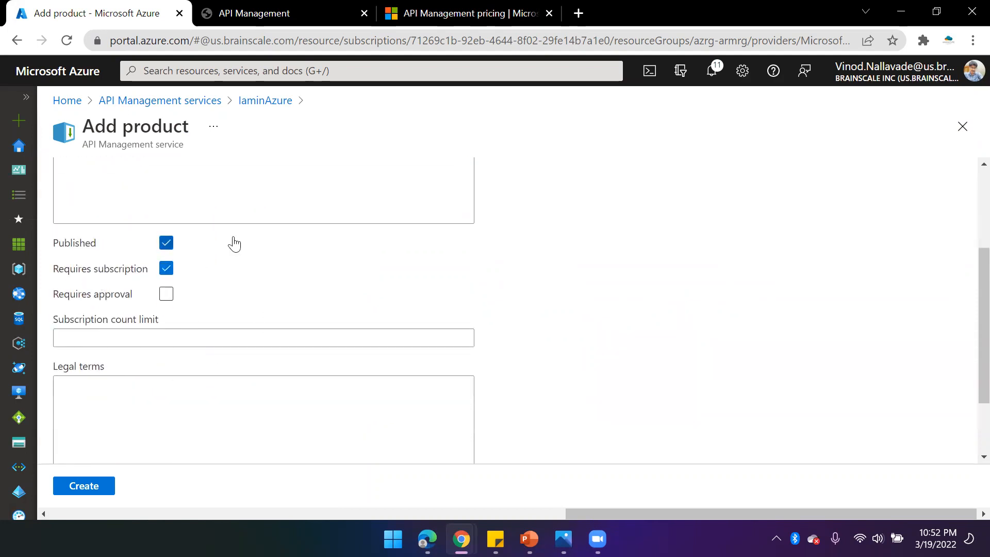
pyautogui.scroll(4, 162, 187)
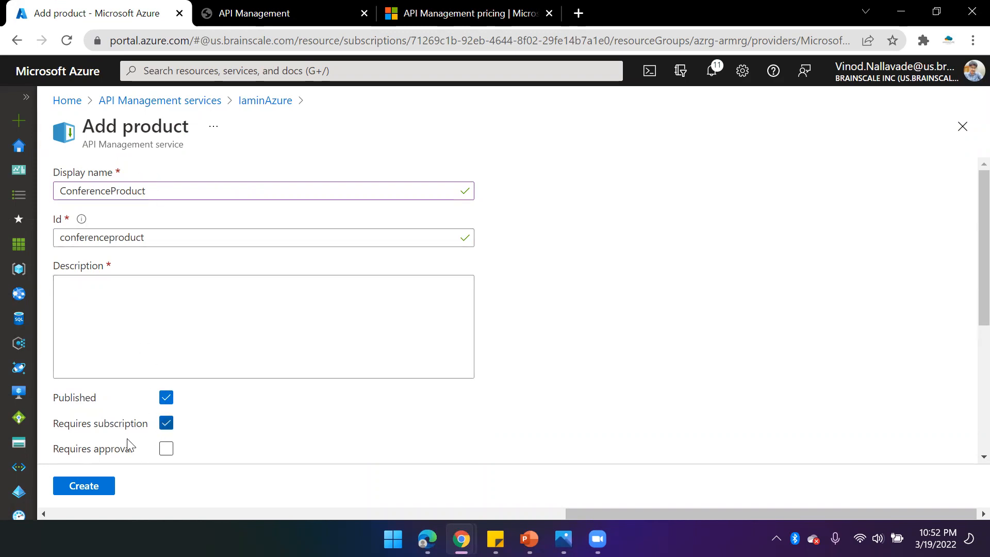
pyautogui.scroll(-3, 131, 423)
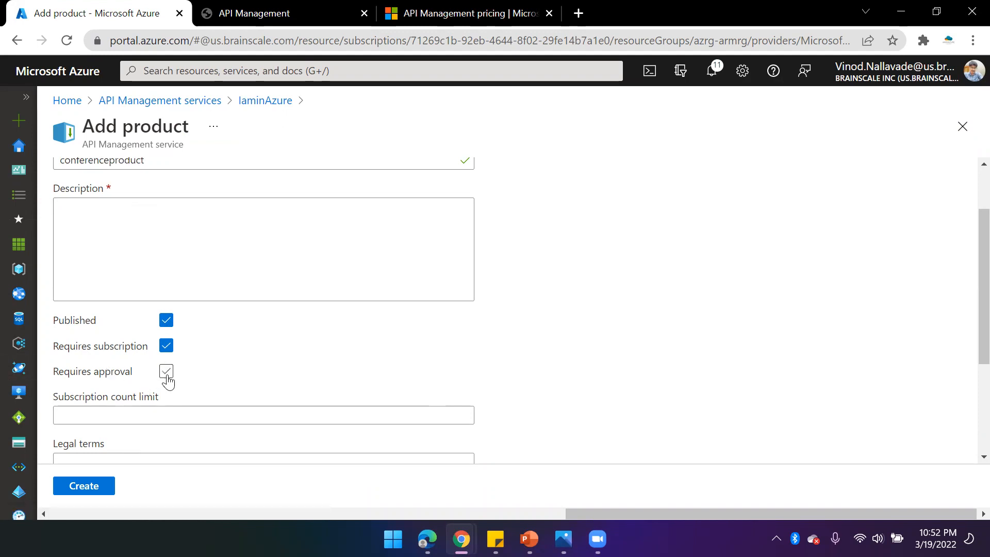
pyautogui.scroll(-1, 218, 367)
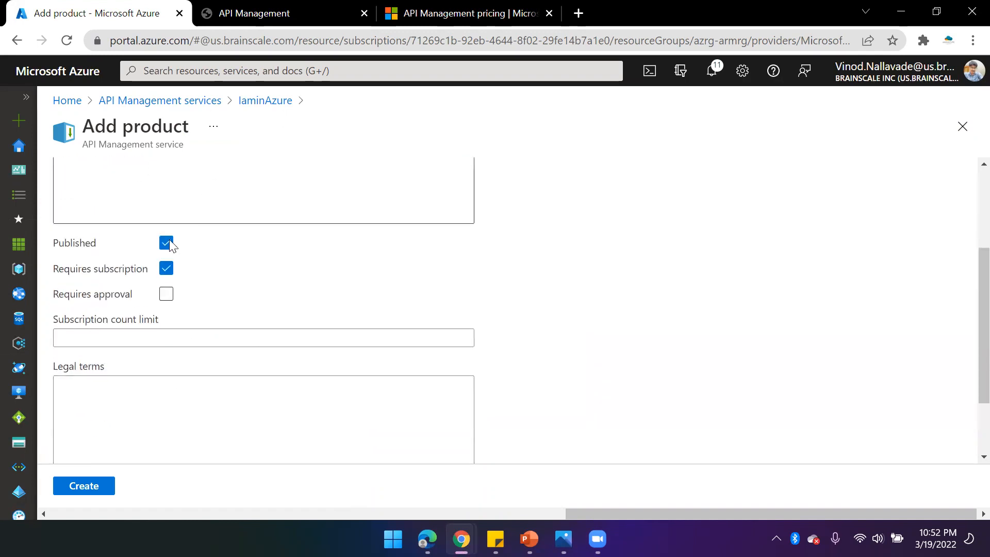
pyautogui.scroll(-2, 201, 388)
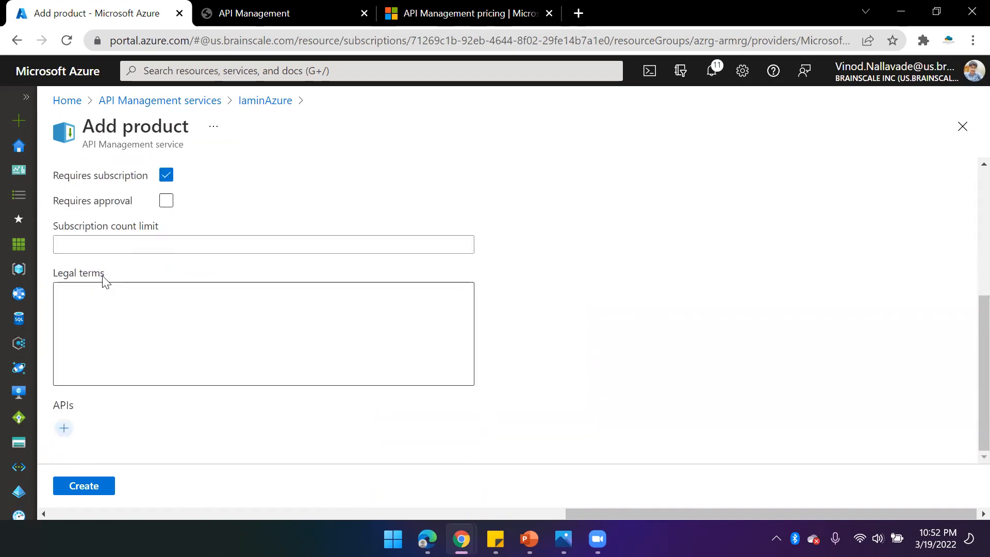
pyautogui.moveTo(119, 278); pyautogui.dragTo(50, 280)
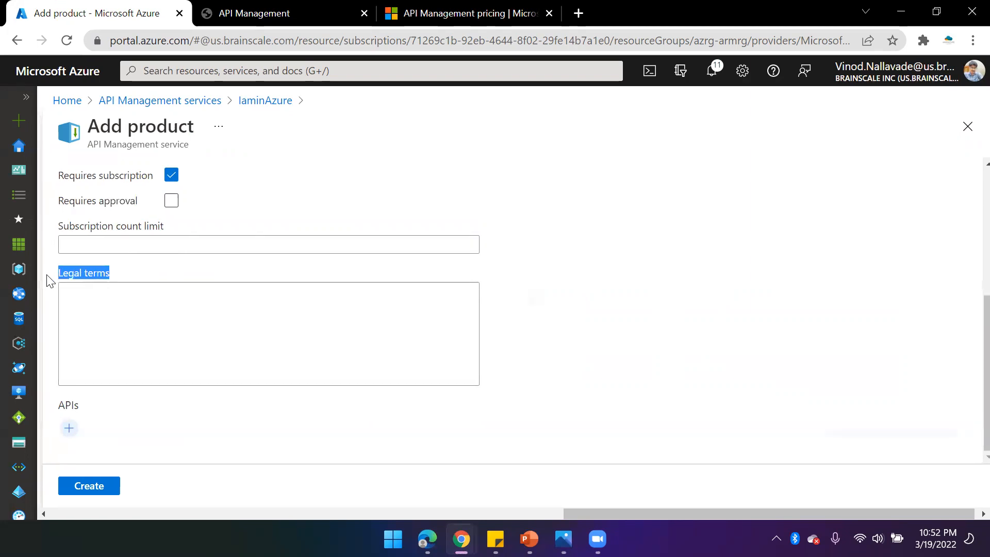
pyautogui.click(130, 325)
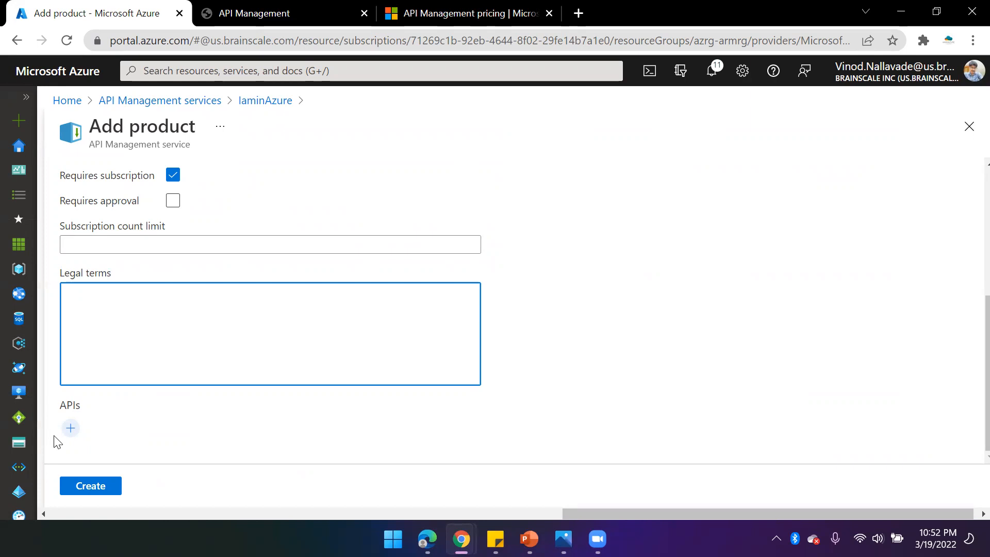
pyautogui.click(71, 430)
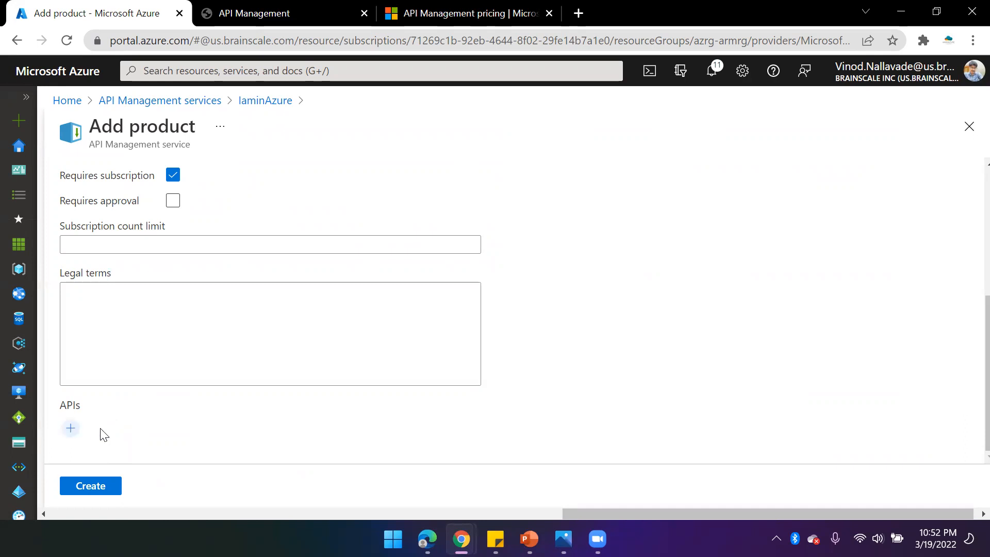
pyautogui.click(104, 485)
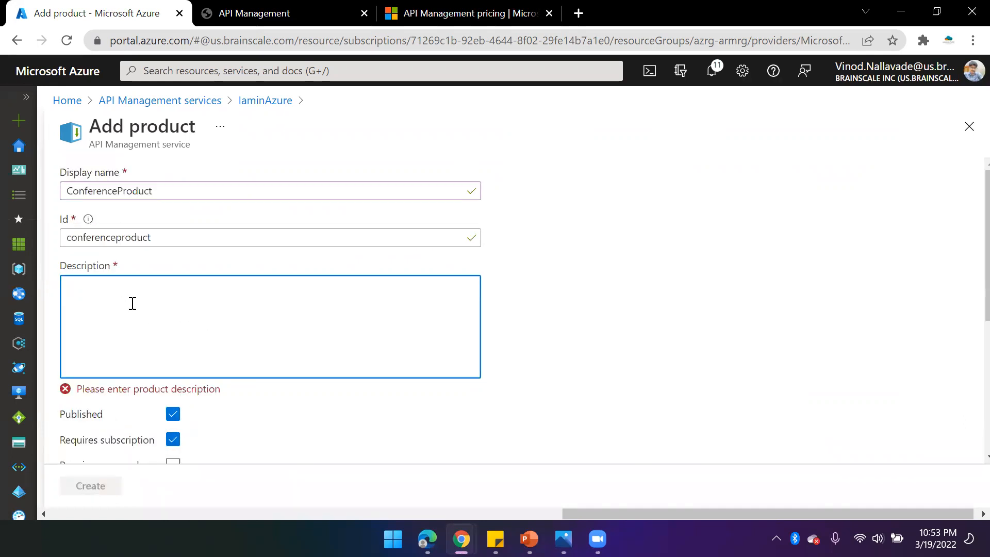
# - Enter the description "This is anew product created as a part of demo" and create the product
pyautogui.write('T')
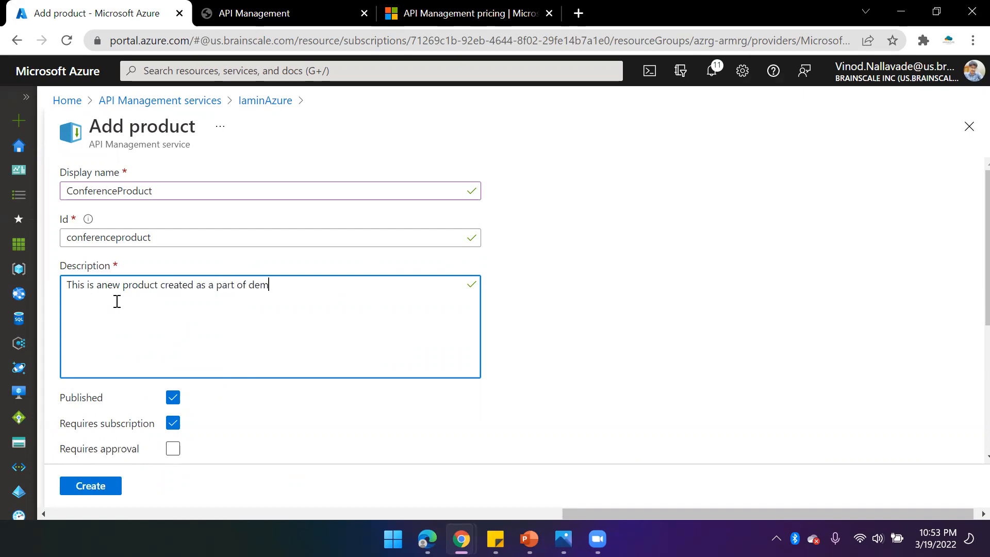
pyautogui.scroll(-5, 117, 301)
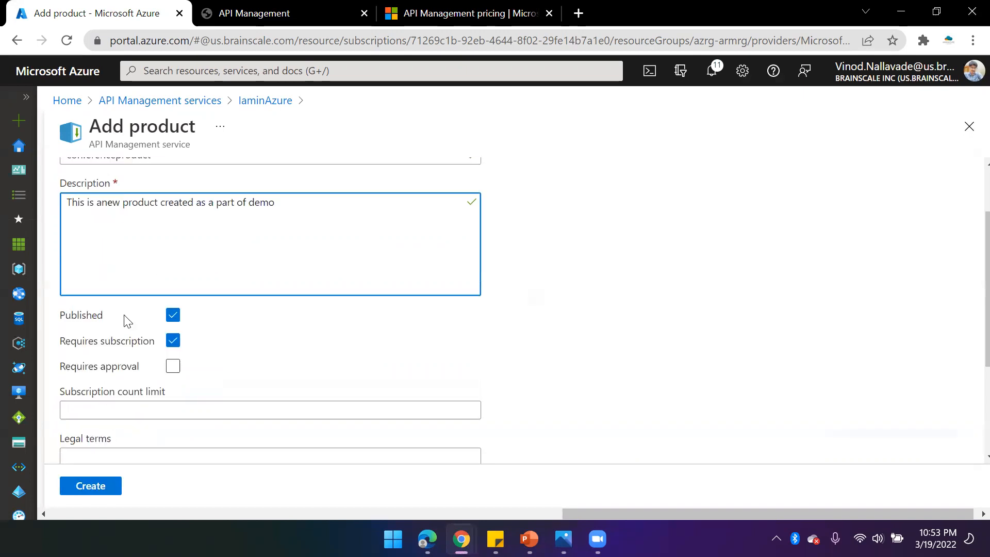
pyautogui.click(91, 488)
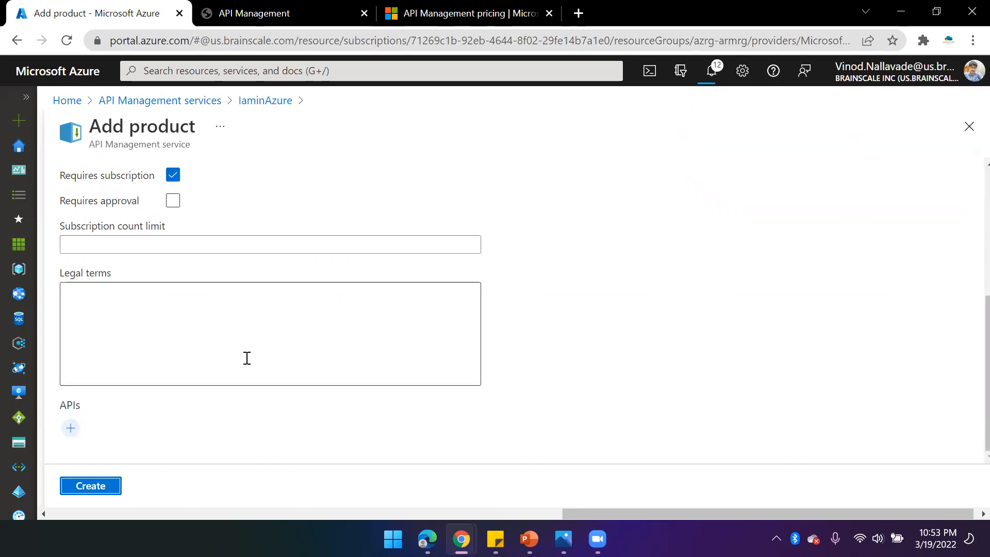
pyautogui.scroll(5, 244, 335)
pyautogui.scroll(1, 142, 210)
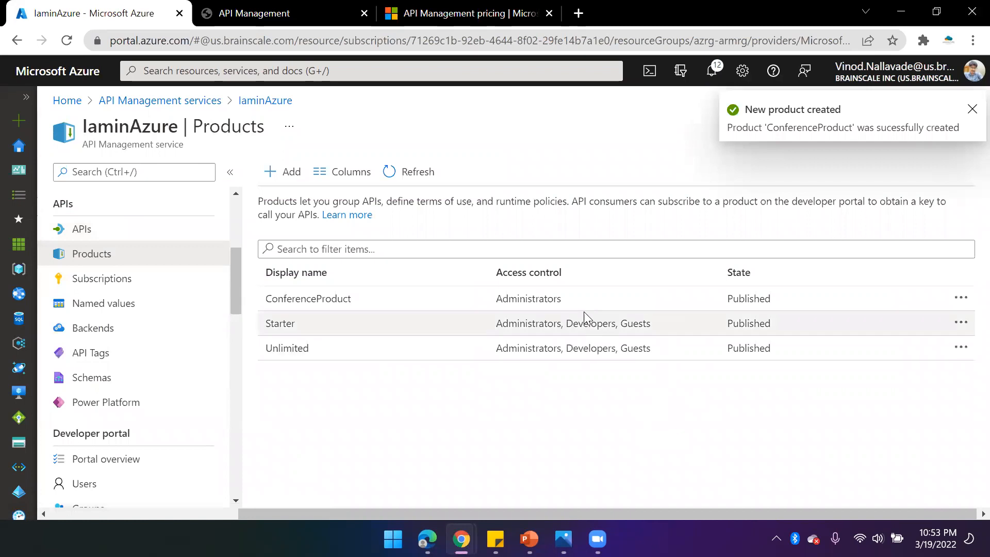
# - Open ConferenceProduct and review its settings
pyautogui.click(525, 301)
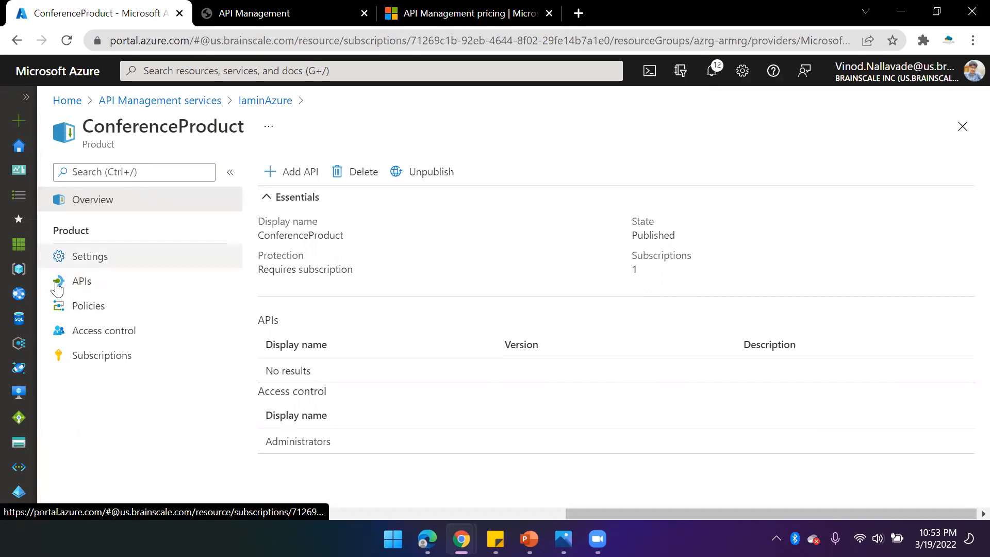
pyautogui.click(70, 259)
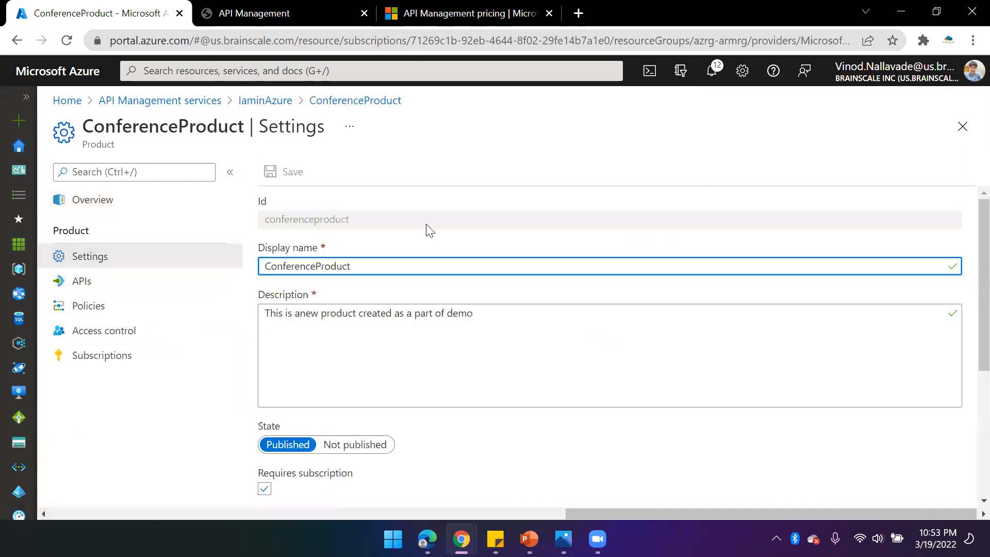
pyautogui.scroll(-4, 497, 370)
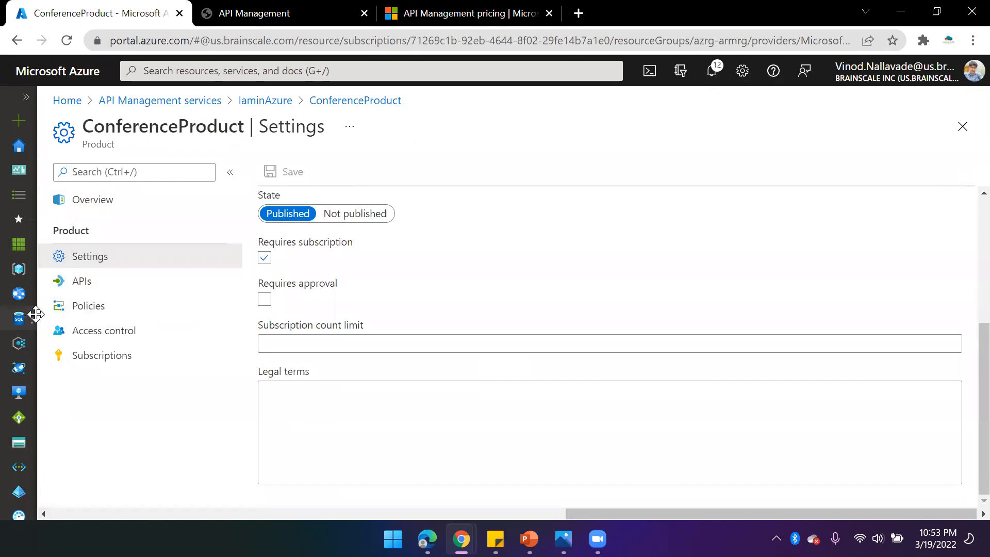
pyautogui.scroll(4, 361, 284)
pyautogui.click(397, 264)
pyautogui.scroll(-4, 421, 361)
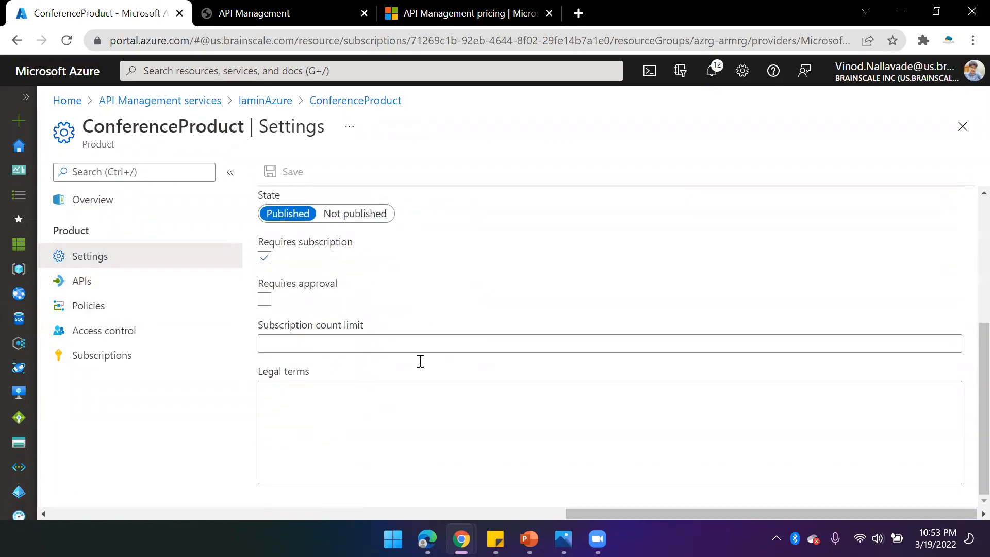
# - Grant the Developers and Guests groups access to ConferenceProduct in its access control
pyautogui.click(114, 339)
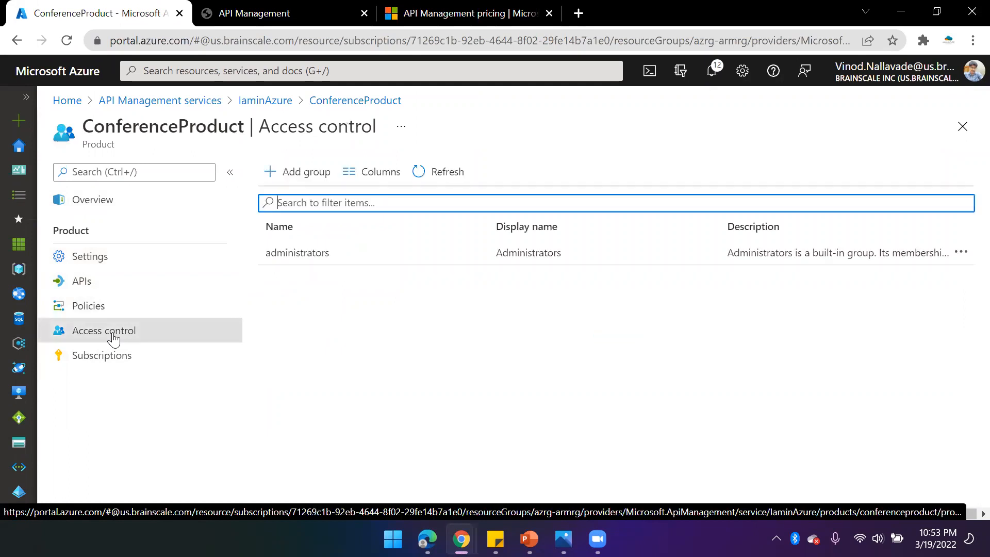
pyautogui.click(960, 252)
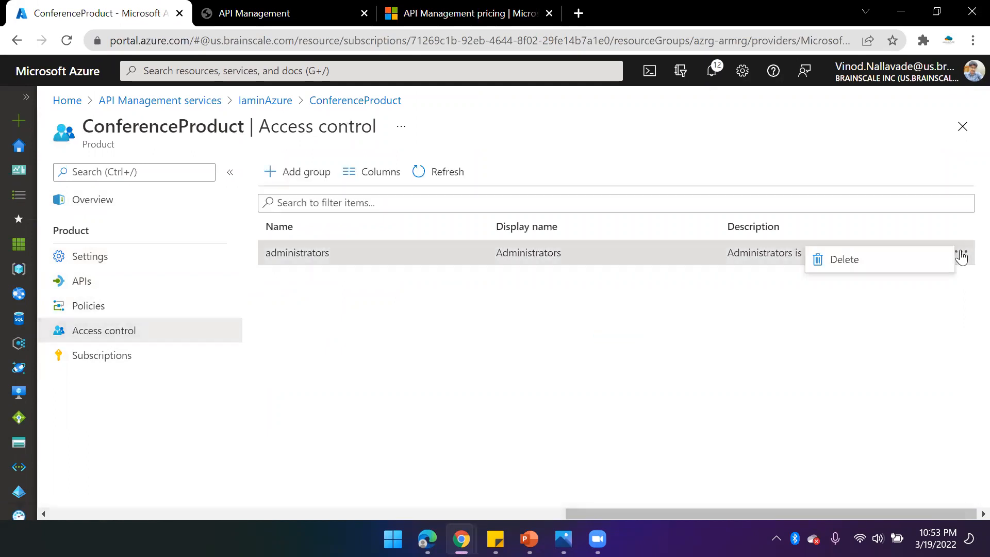
pyautogui.click(330, 182)
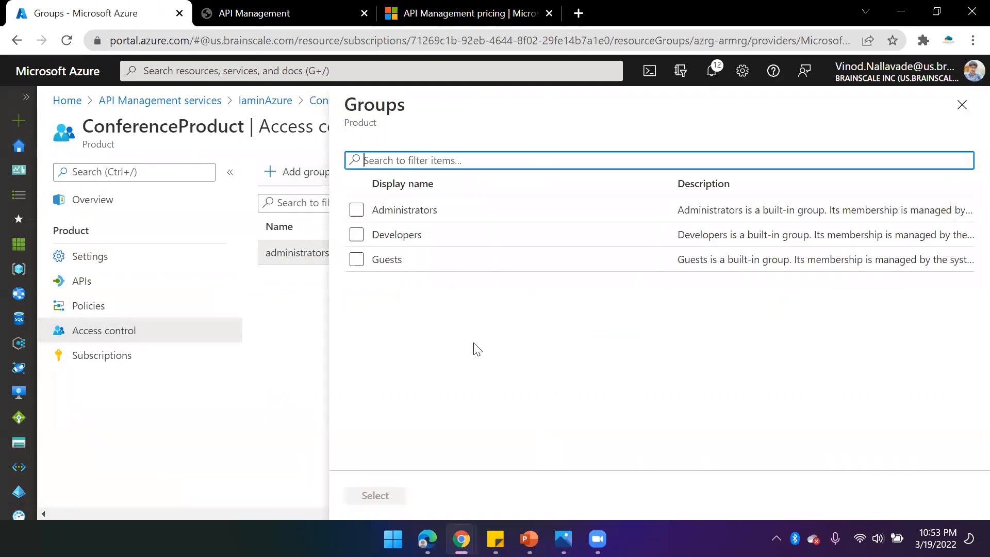
pyautogui.click(356, 235)
pyautogui.click(356, 259)
pyautogui.click(382, 497)
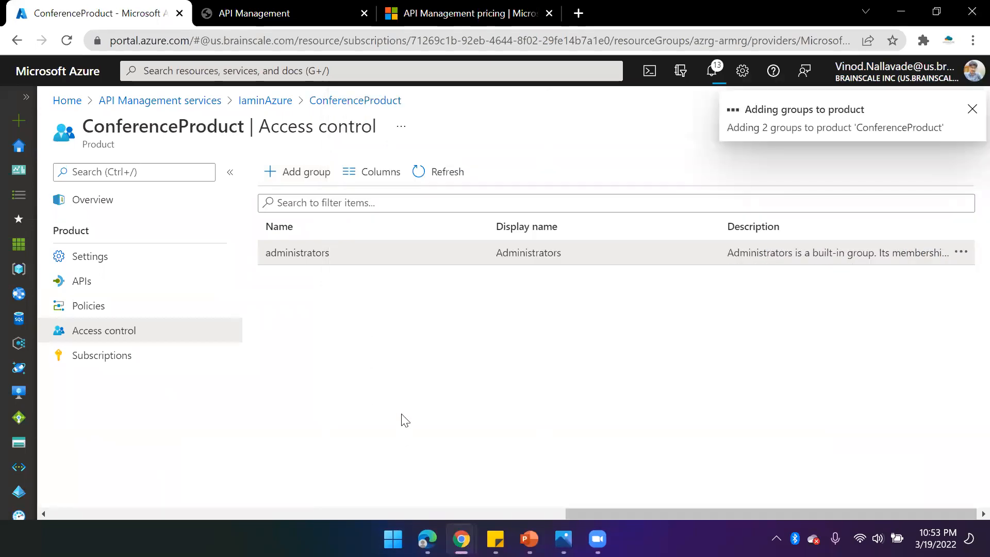
# - Review the product's subscriptions and open the new subscription form, then close it without creating one
pyautogui.click(120, 363)
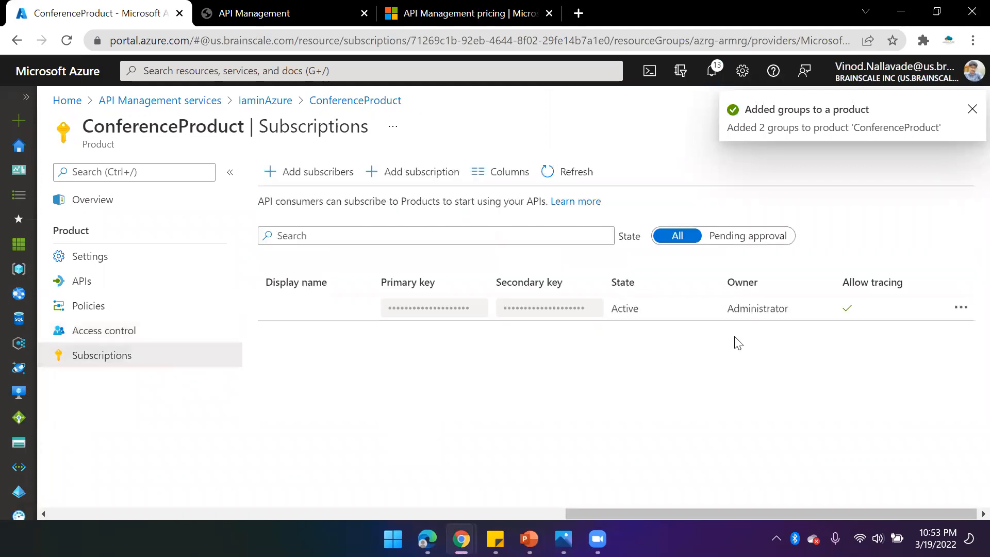
pyautogui.click(316, 172)
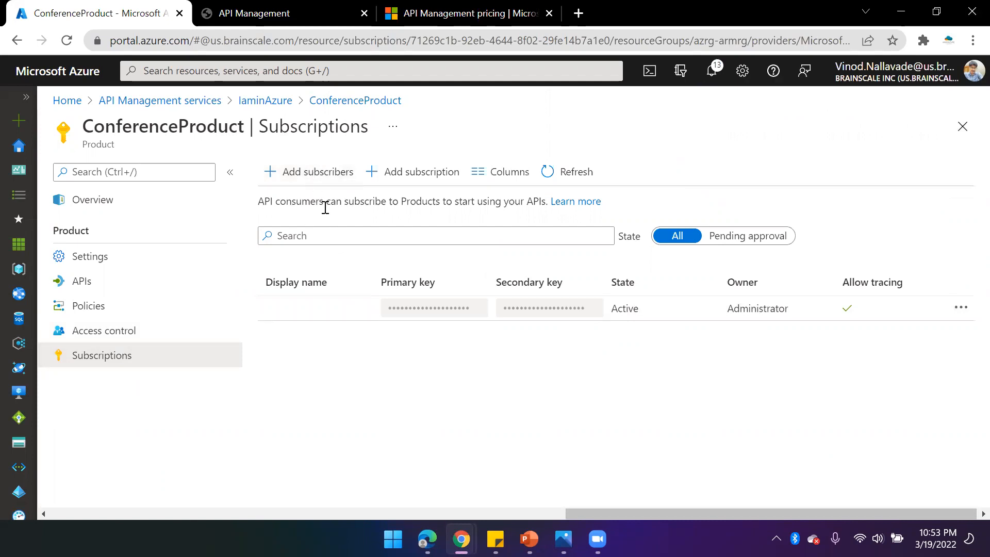
pyautogui.click(410, 175)
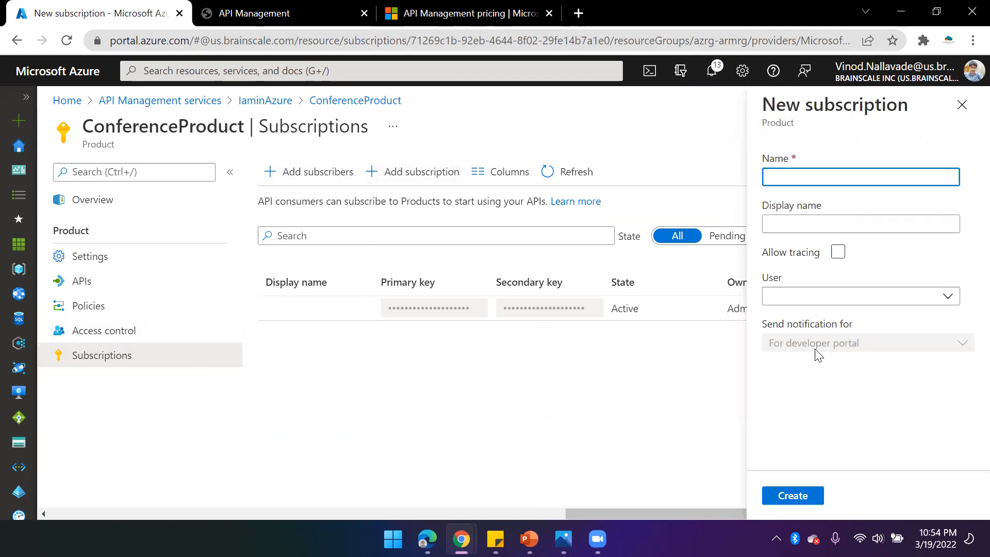
pyautogui.click(961, 105)
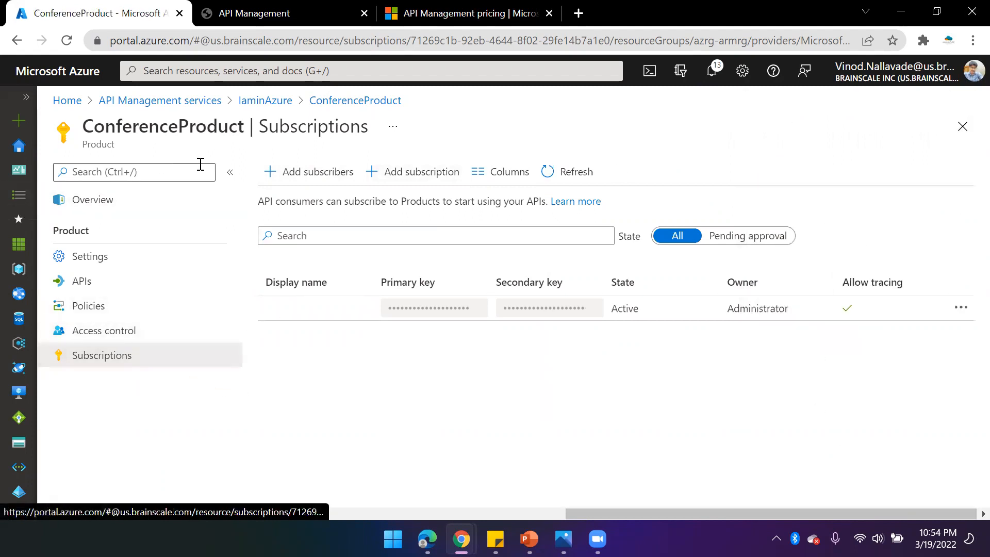
# - Add the Demo Conference API to ConferenceProduct
pyautogui.click(91, 308)
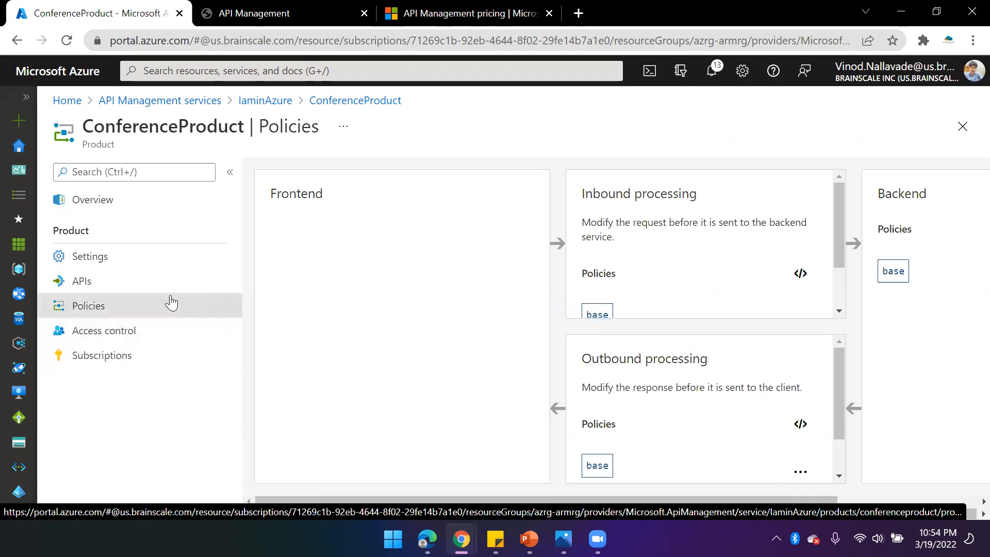
pyautogui.click(83, 282)
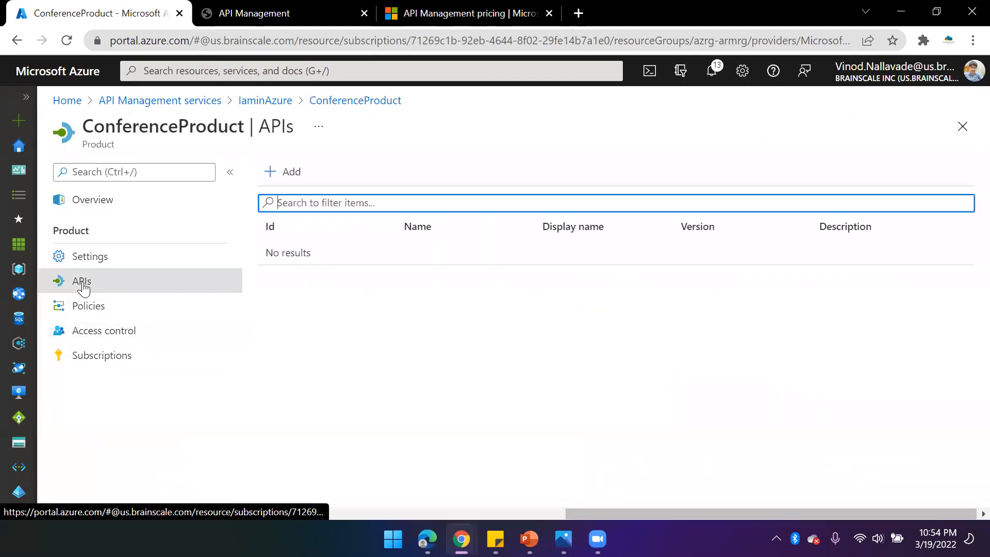
pyautogui.click(282, 172)
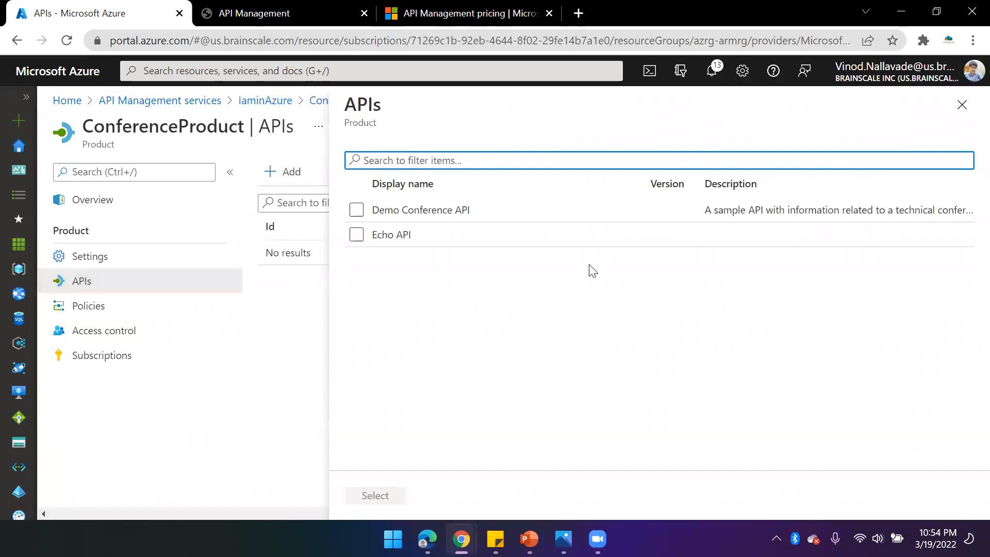
pyautogui.click(356, 210)
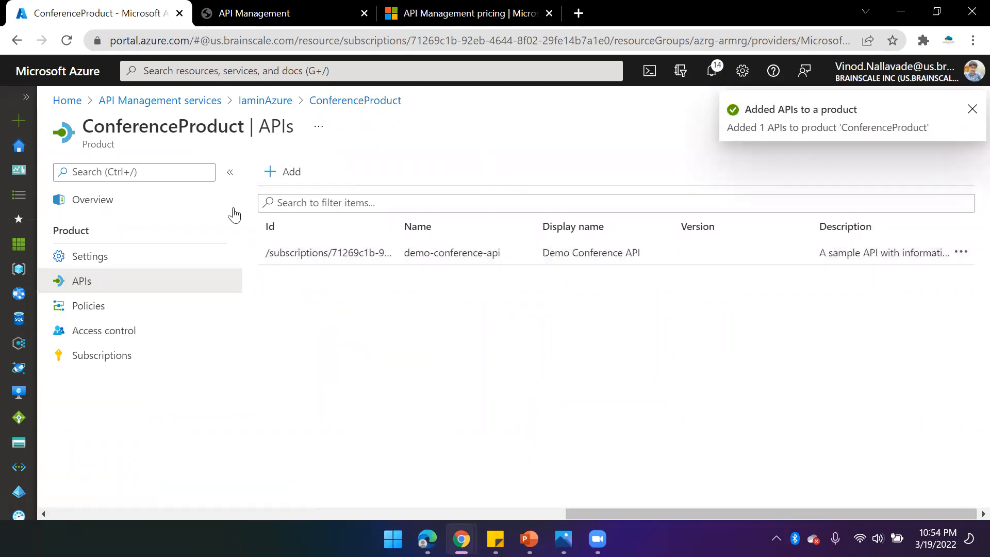
# - Return to the service's Users list and open the developer user's details
pyautogui.click(274, 100)
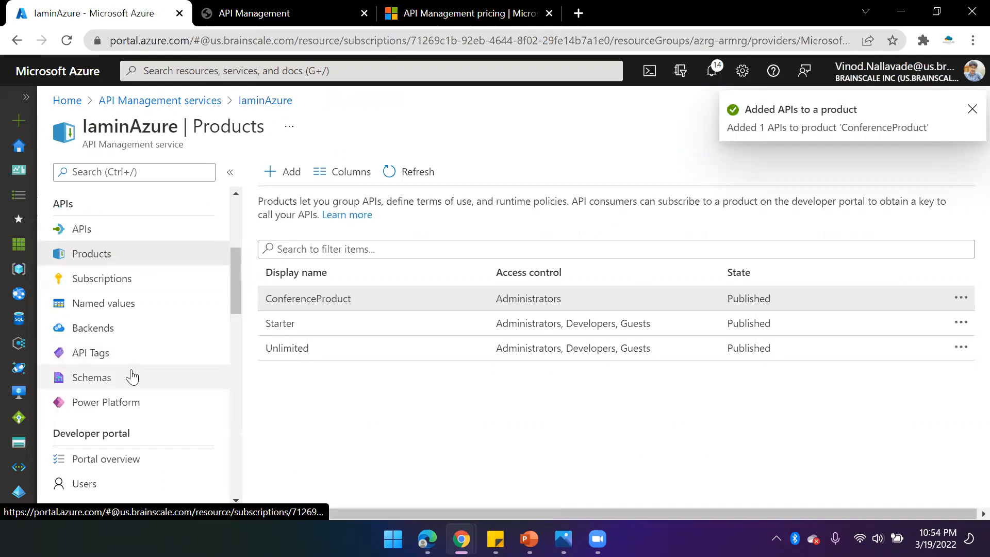
pyautogui.scroll(-2, 122, 402)
pyautogui.click(93, 407)
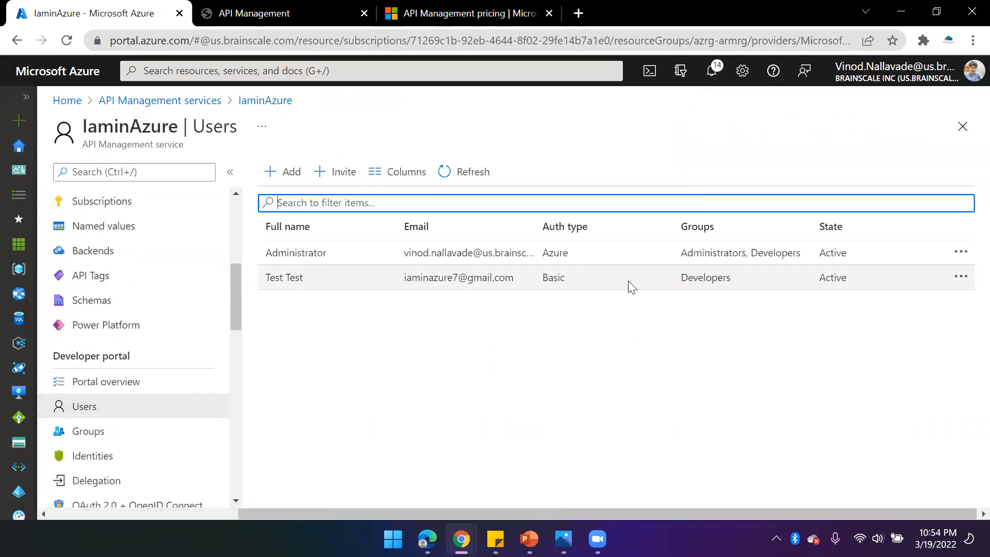
pyautogui.click(856, 283)
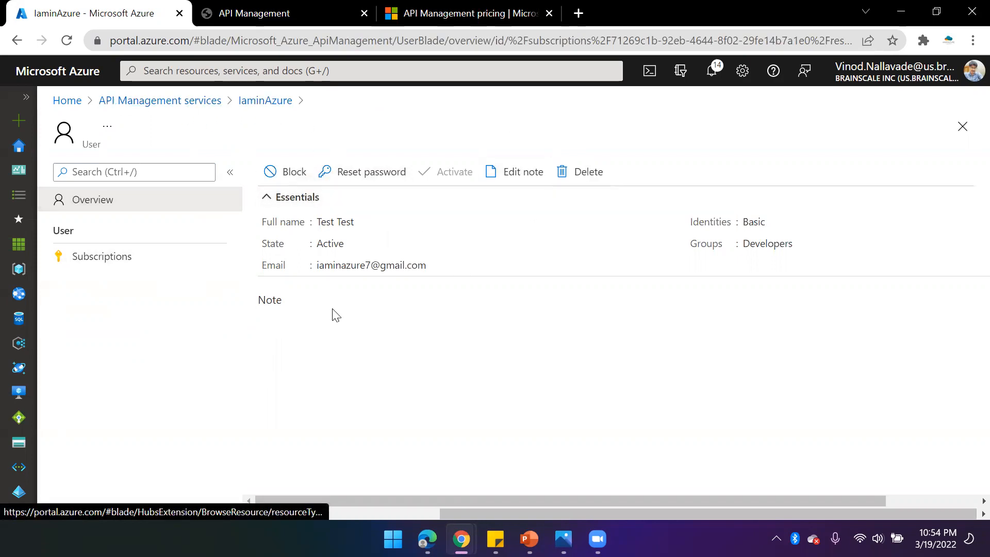
# - Go back to the API Management service and open its Products list
pyautogui.click(186, 102)
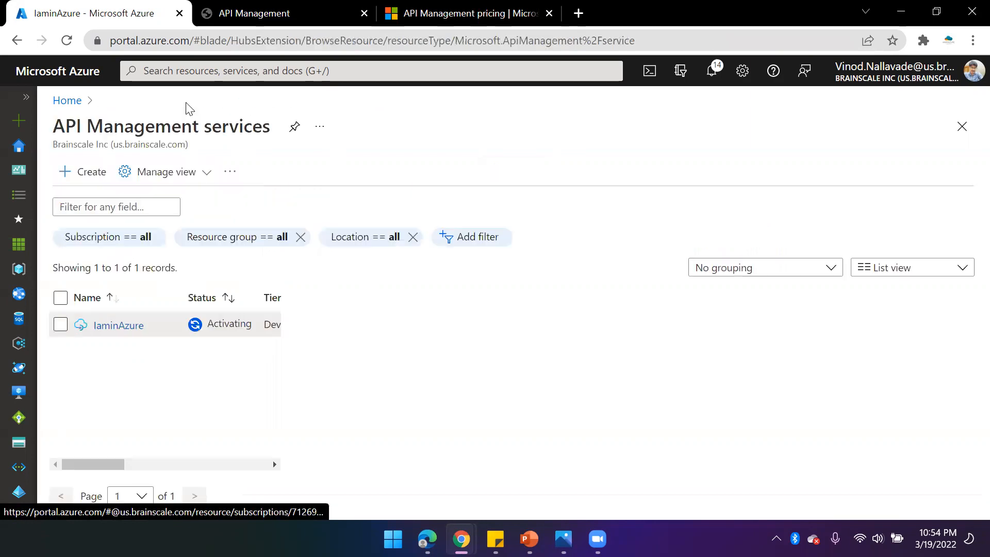
pyautogui.click(116, 293)
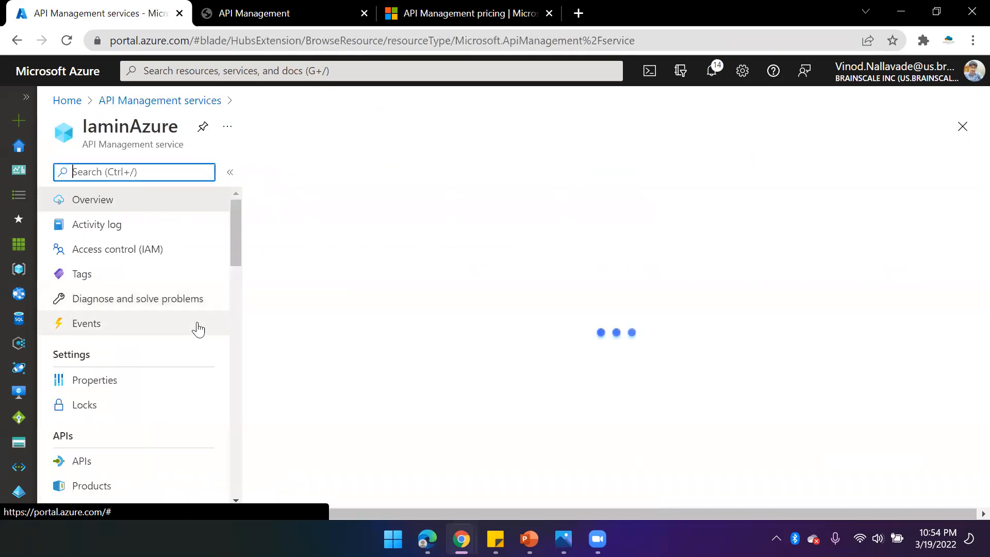
pyautogui.scroll(-3, 126, 441)
pyautogui.click(110, 333)
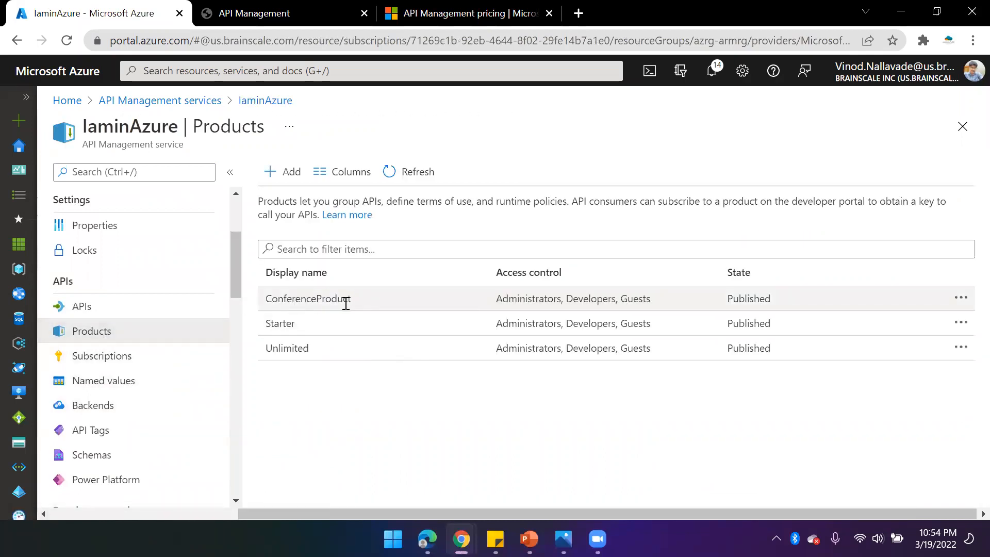
# - Open the Demo Conference API's settings, review its products and subscription options, and save them
pyautogui.click(97, 308)
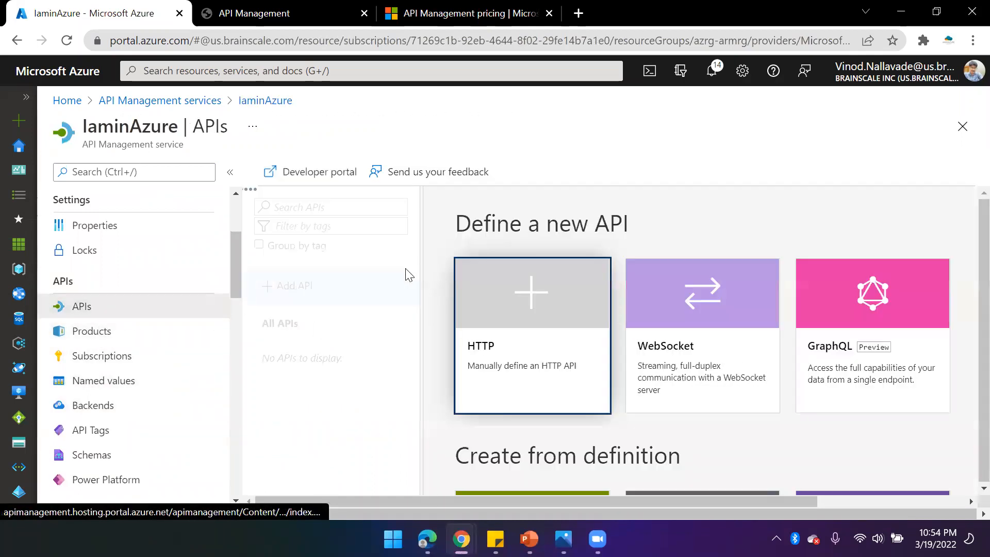
pyautogui.click(327, 358)
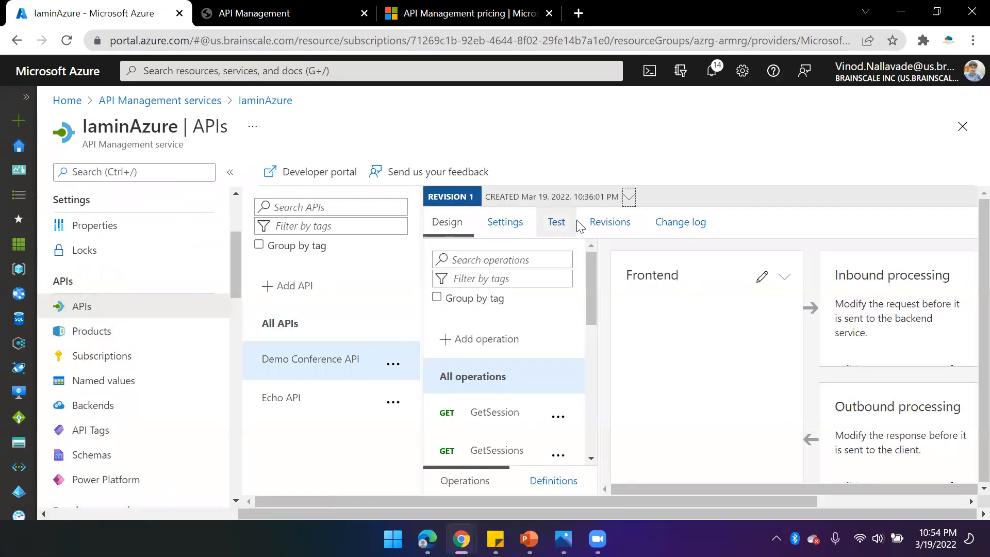
pyautogui.click(505, 222)
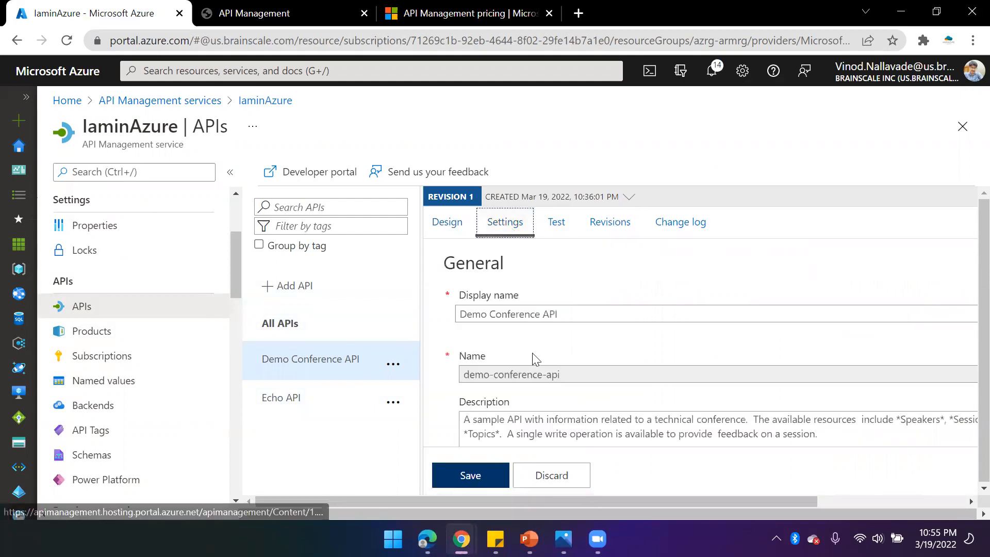
pyautogui.scroll(-3, 533, 361)
pyautogui.scroll(-5, 511, 379)
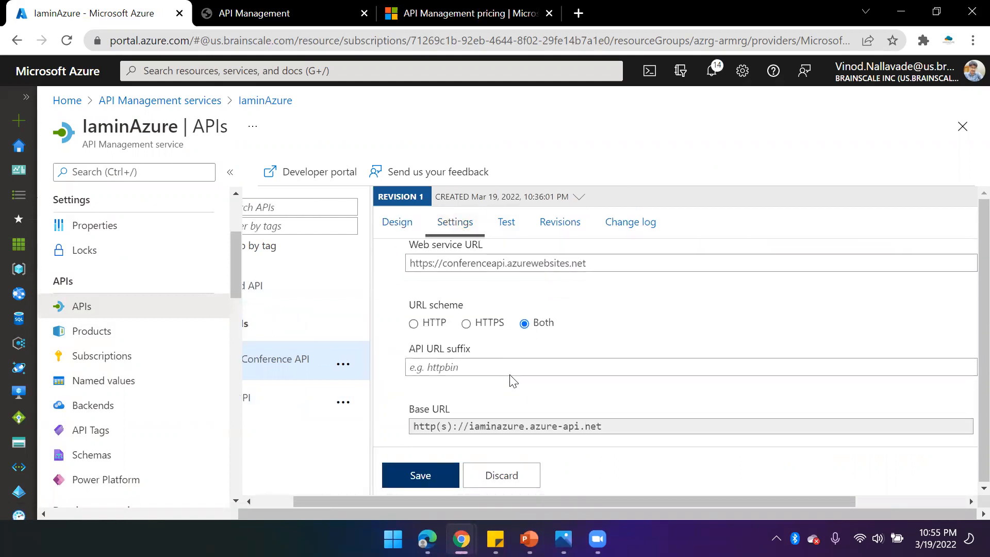
pyautogui.scroll(-2, 571, 364)
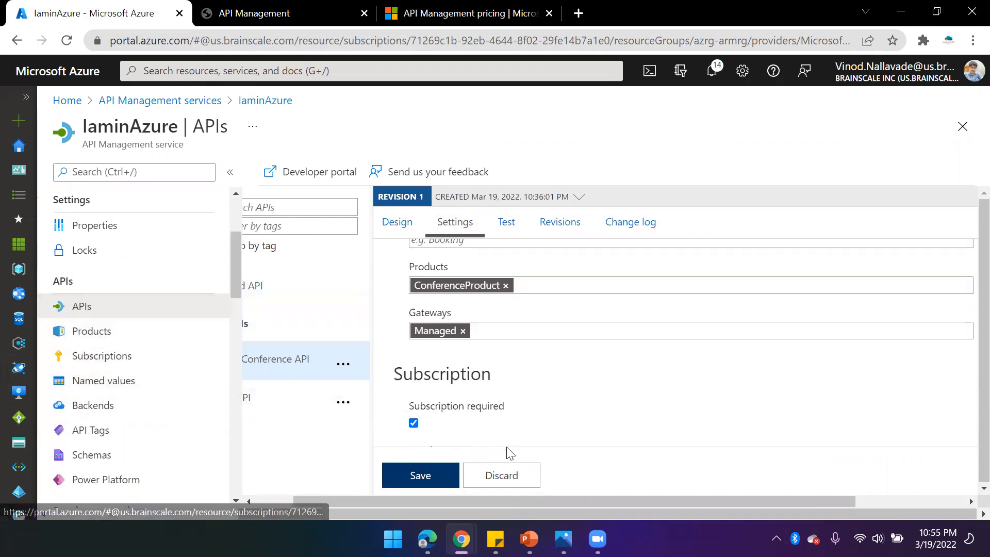
pyautogui.click(420, 474)
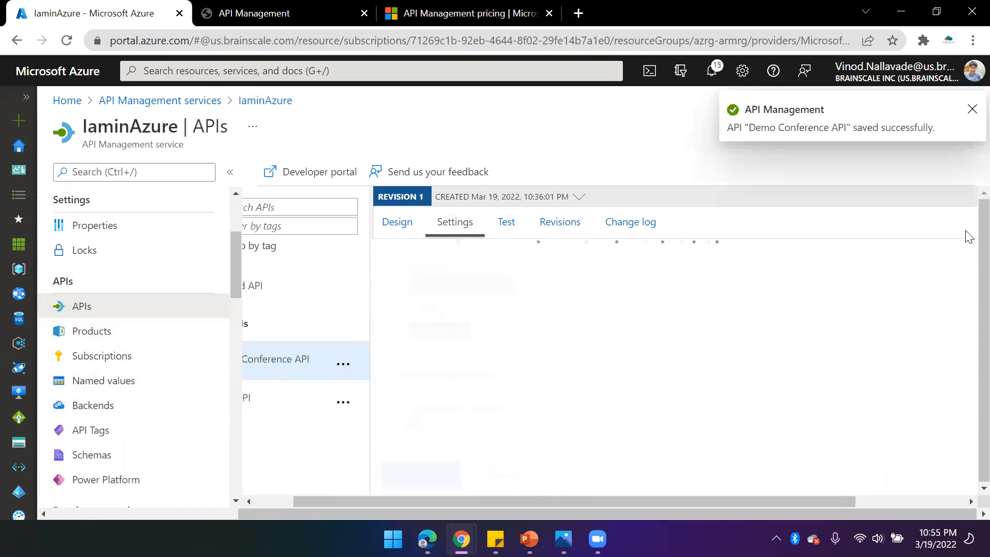
pyautogui.scroll(-3, 515, 387)
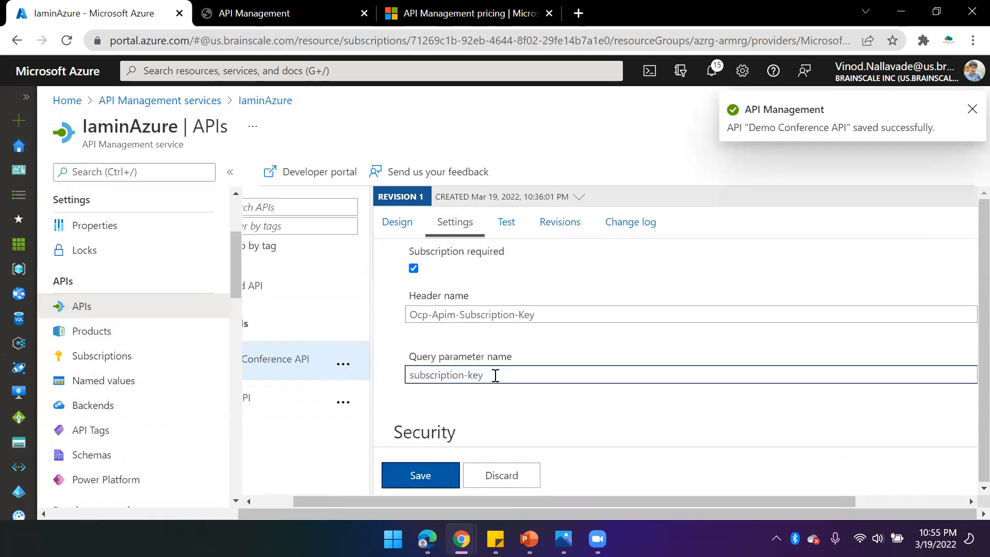
# - Switch to the developer portal browser window and open the Try it console for the Demo Conference API's GetSessions operation
pyautogui.click(427, 539)
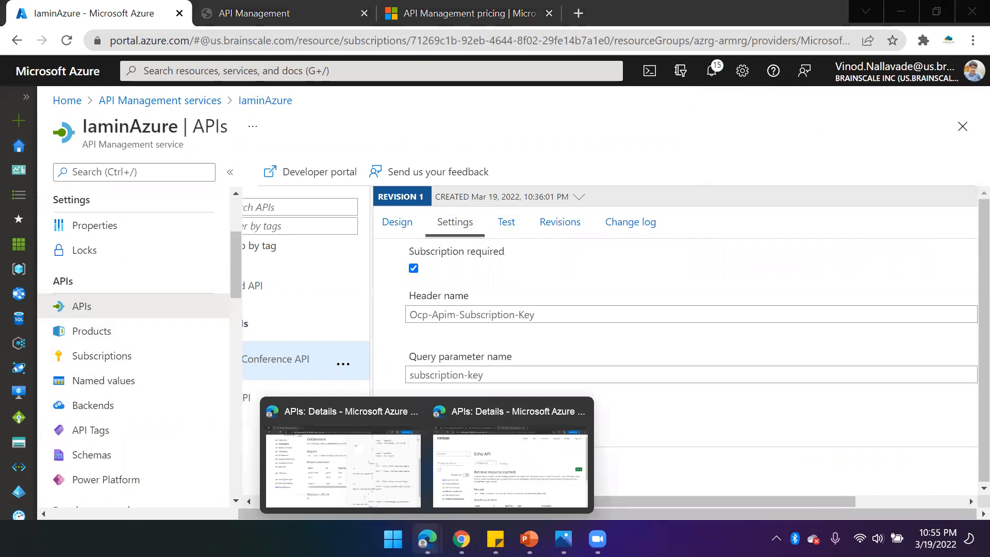
pyautogui.click(436, 481)
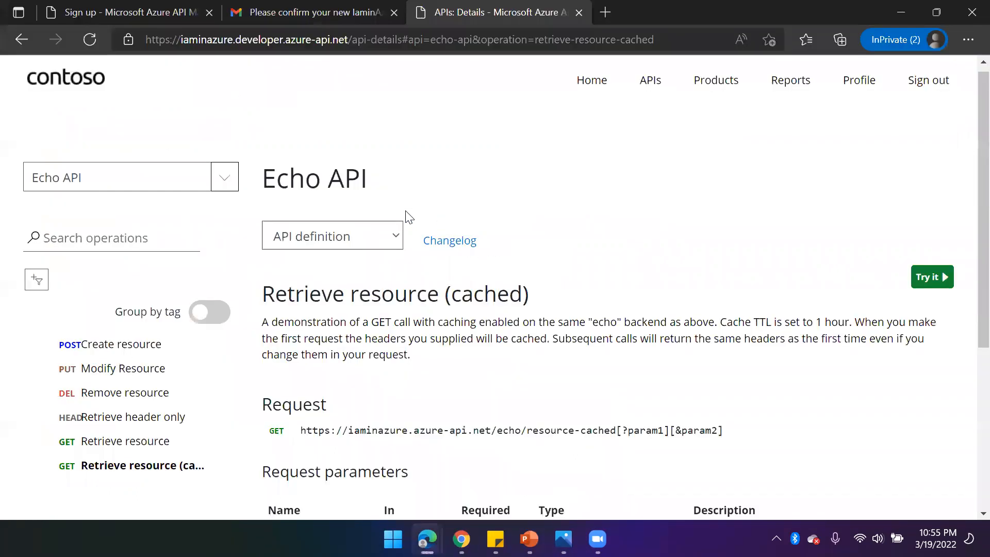
pyautogui.click(649, 84)
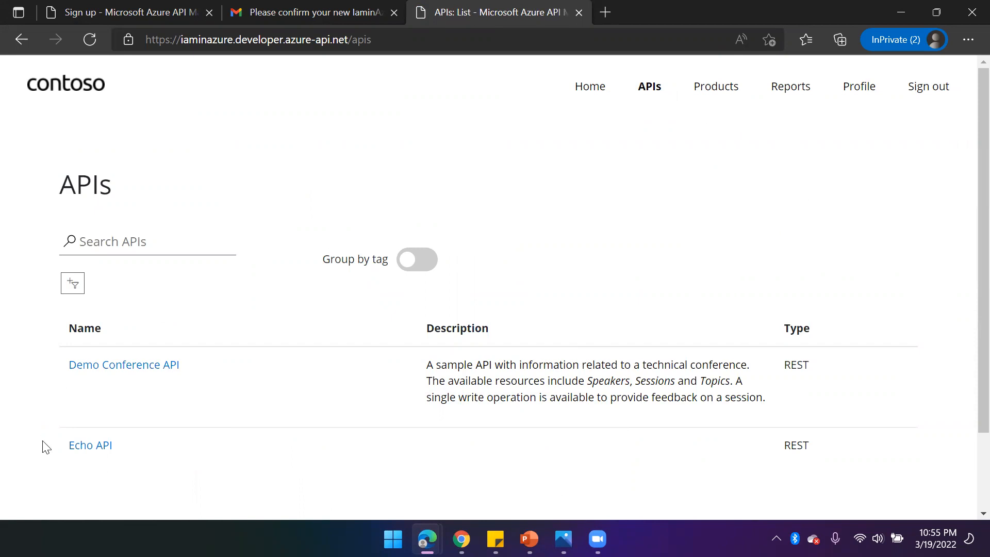
pyautogui.click(154, 371)
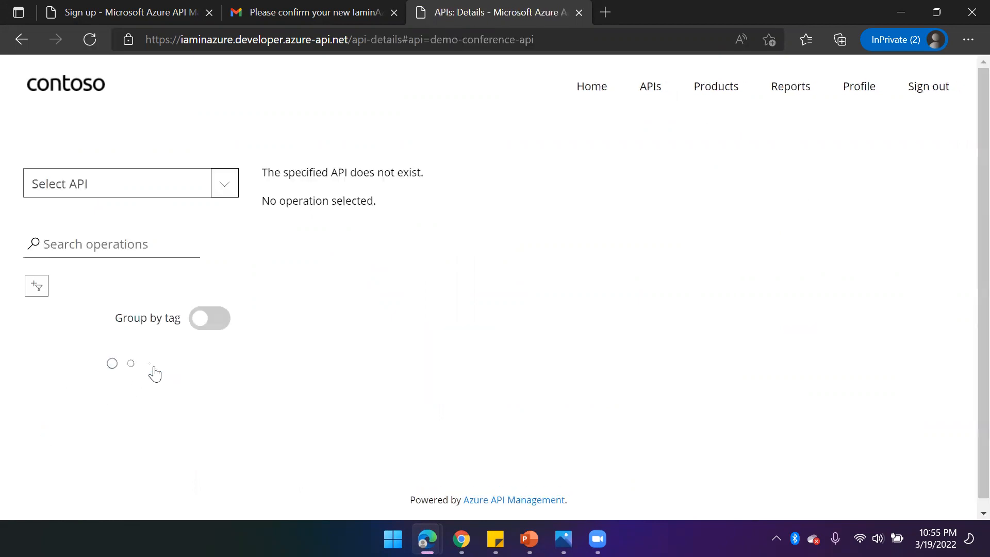
pyautogui.scroll(-5, 173, 287)
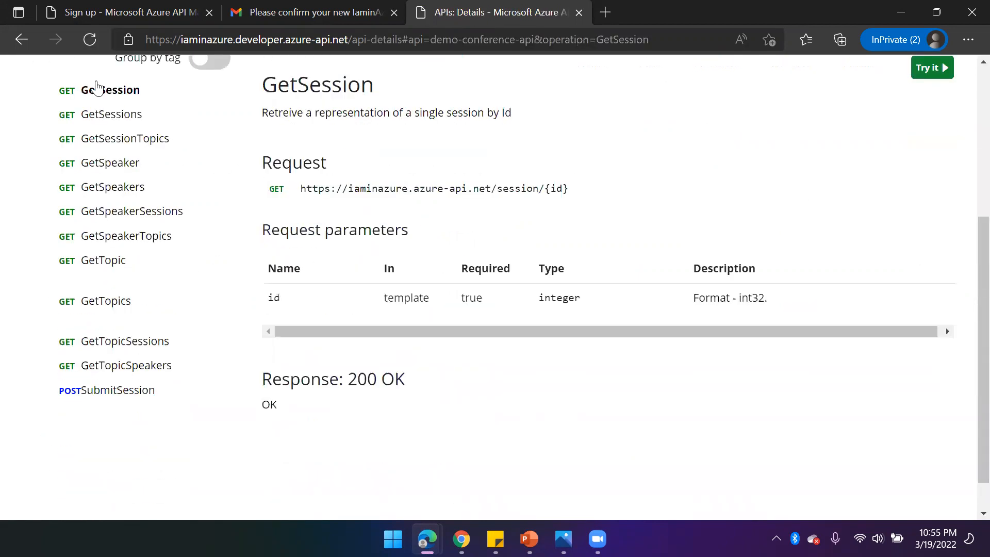
pyautogui.click(126, 114)
pyautogui.click(918, 68)
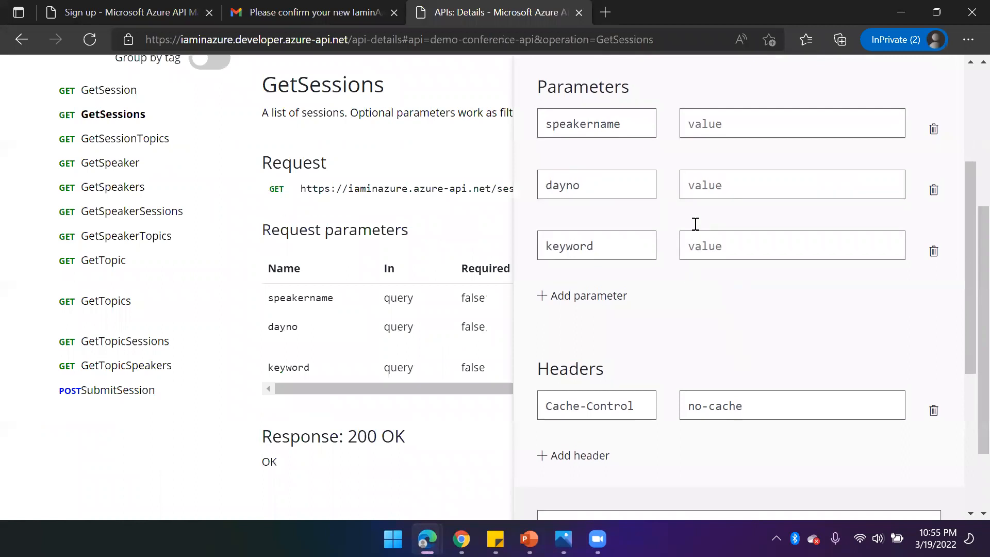
# - Send the GetSessions request without a subscription key, inspect the response, and close the console
pyautogui.scroll(4, 693, 223)
pyautogui.click(751, 201)
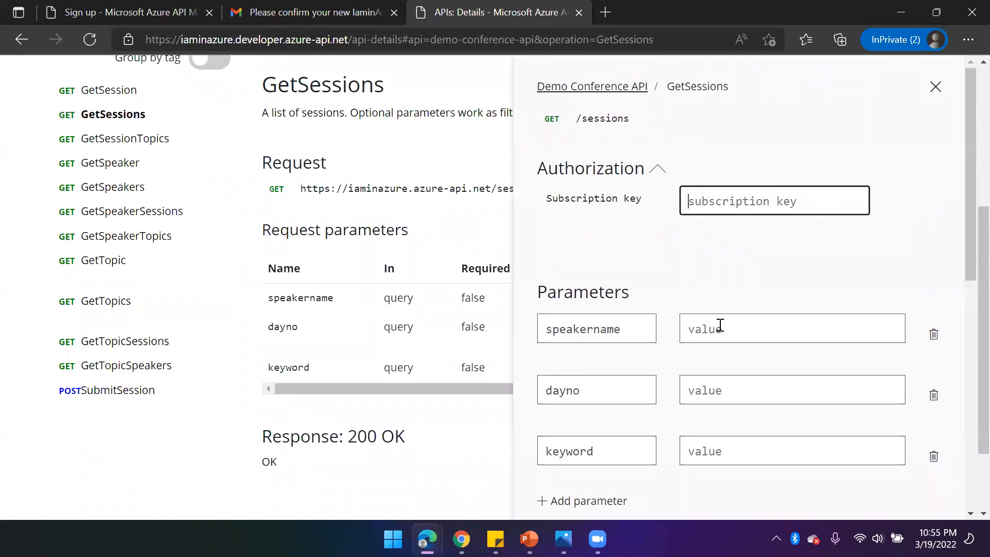
pyautogui.scroll(-10, 720, 324)
pyautogui.click(598, 439)
pyautogui.scroll(-3, 601, 439)
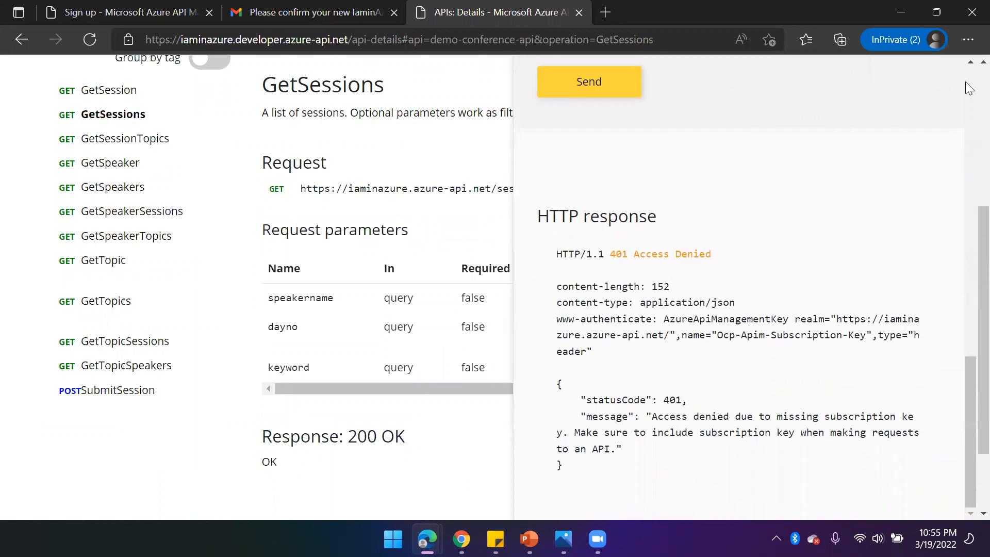
pyautogui.scroll(10, 941, 111)
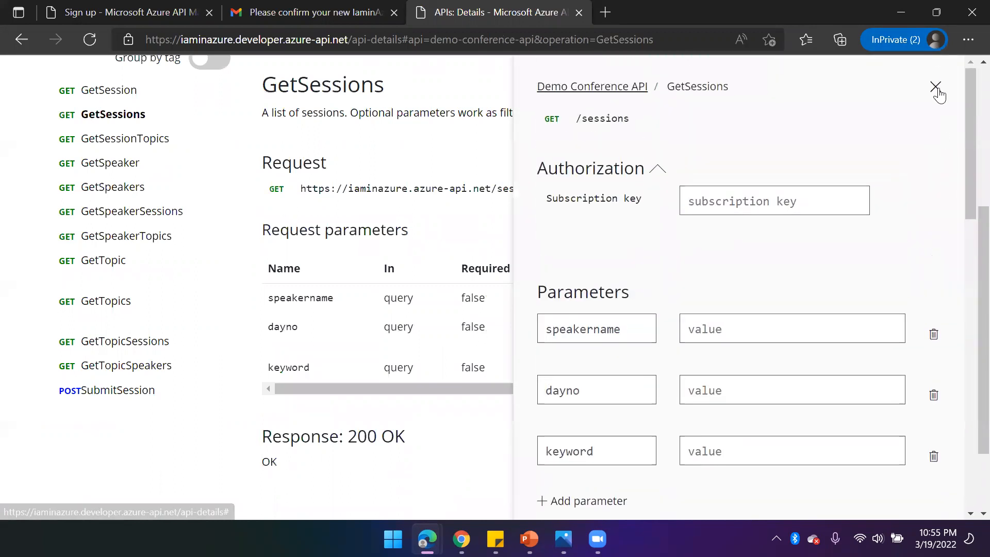
pyautogui.click(935, 86)
# - Open ConferenceProduct from the portal's Products page and review its subscriptions and included APIs
pyautogui.scroll(5, 601, 199)
pyautogui.click(719, 80)
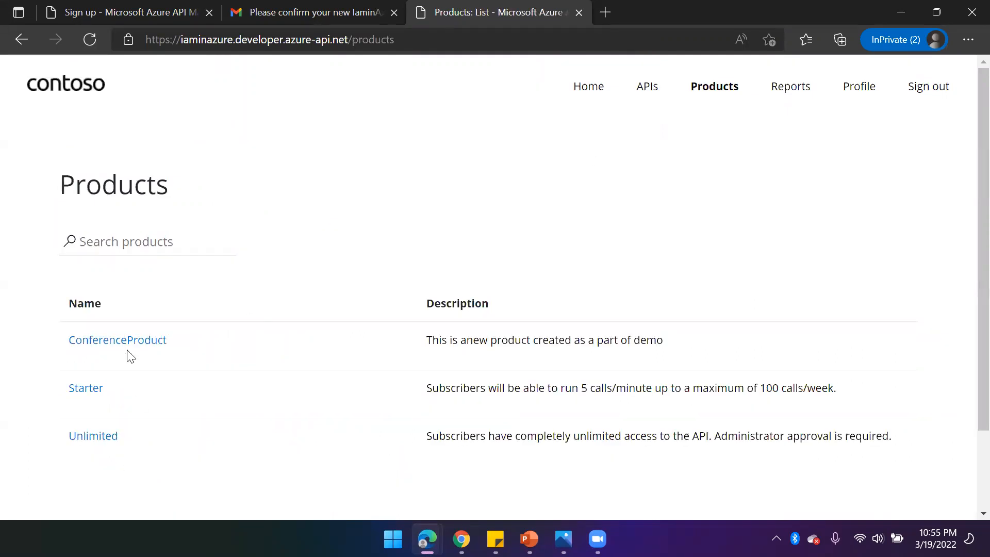
pyautogui.click(126, 342)
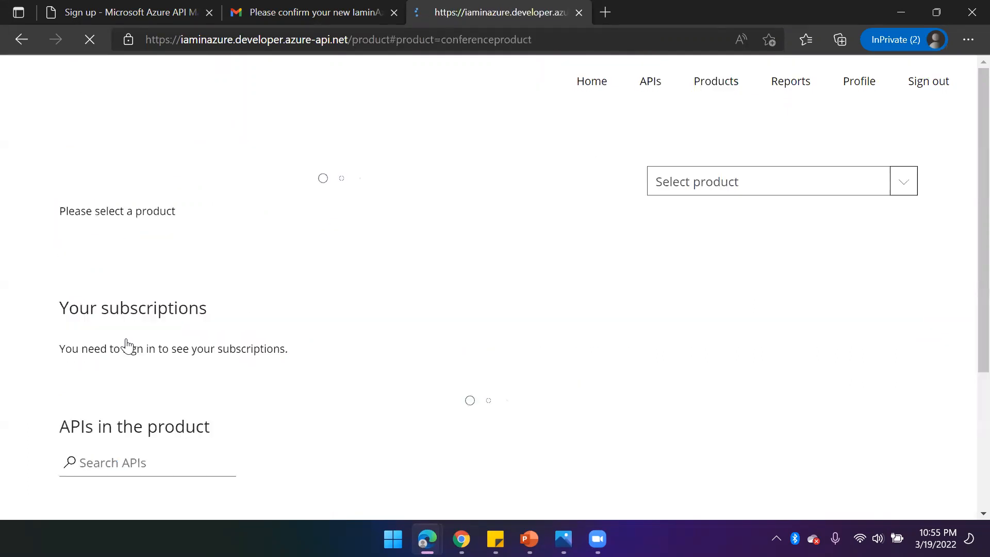
pyautogui.scroll(-5, 394, 363)
pyautogui.scroll(-1, 390, 366)
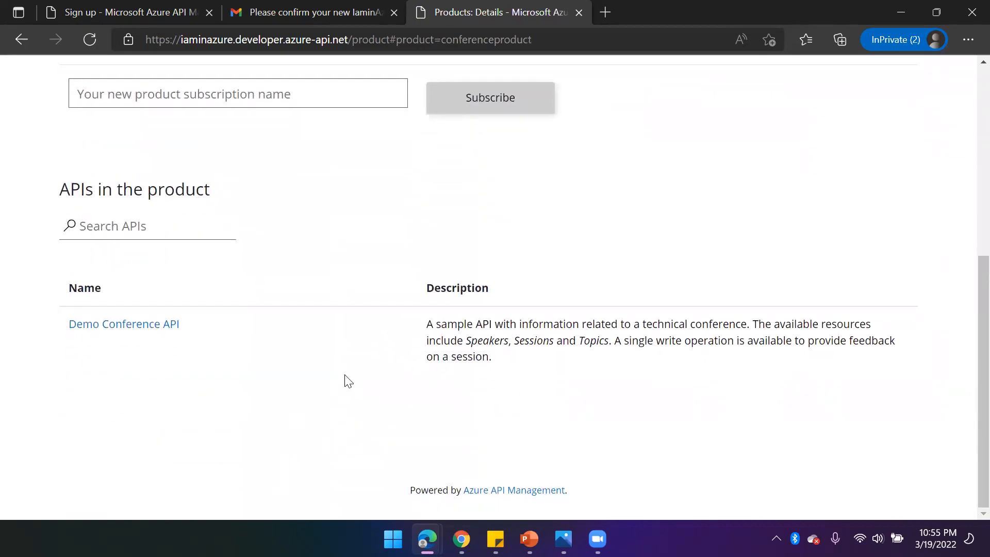
pyautogui.scroll(4, 345, 371)
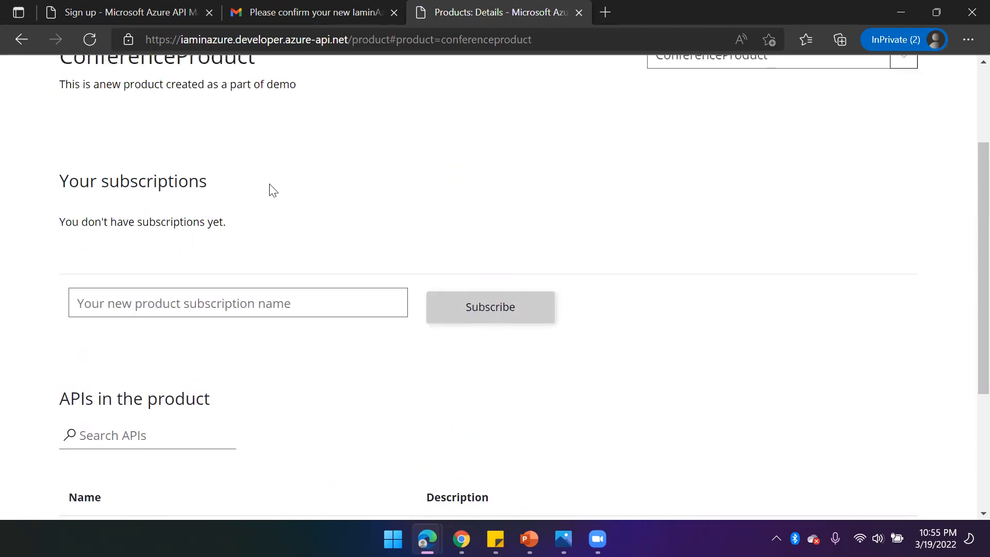
pyautogui.scroll(-2, 202, 329)
pyautogui.scroll(-1, 202, 330)
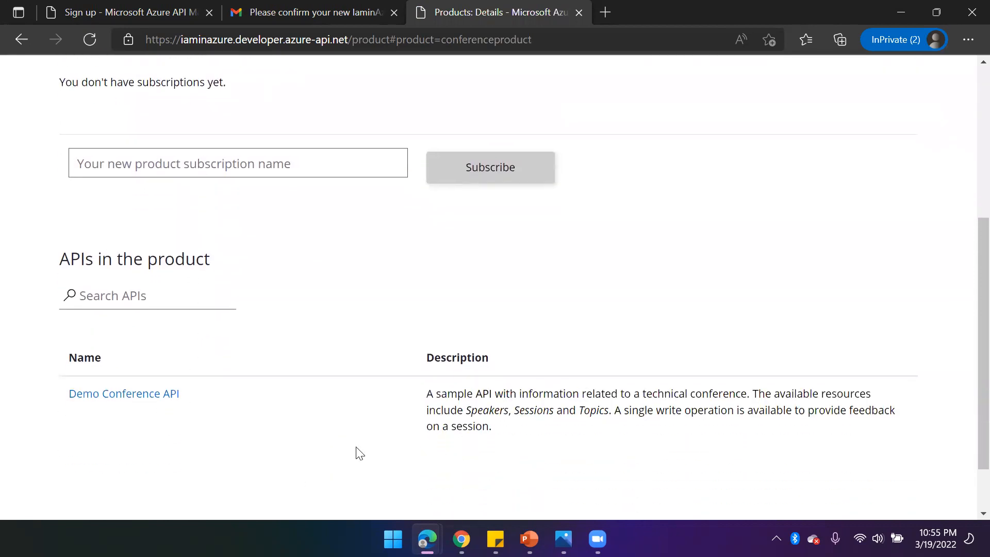
# - Subscribe to ConferenceProduct with a new subscription named conferencesub
pyautogui.doubleClick(727, 392)
pyautogui.hotkey('ctrl', 'c')
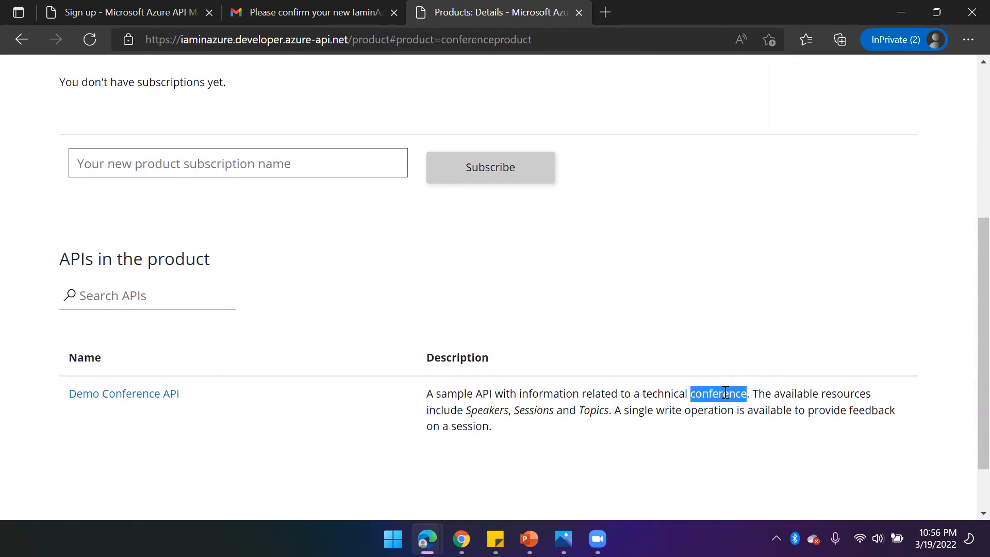
pyautogui.click(204, 162)
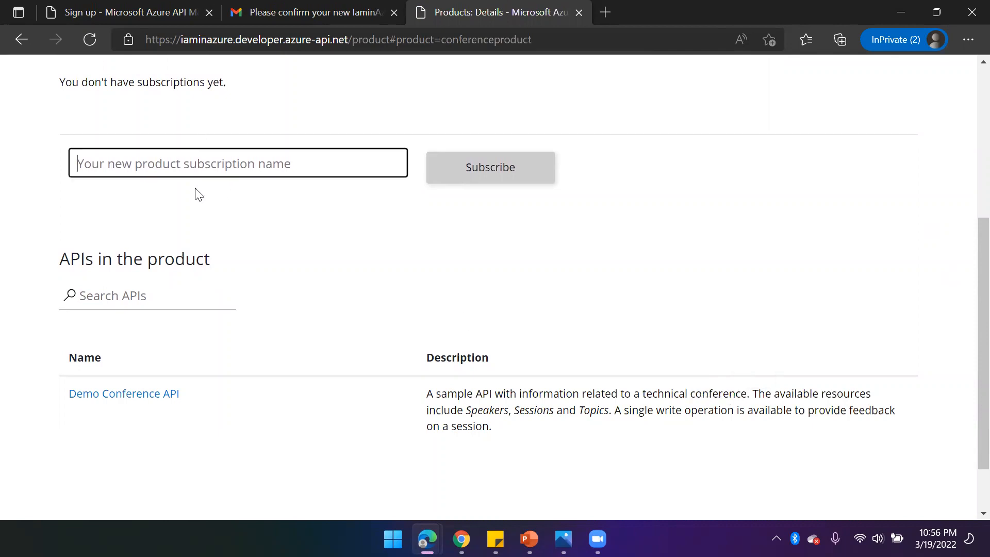
pyautogui.hotkey('ctrl', 'v')
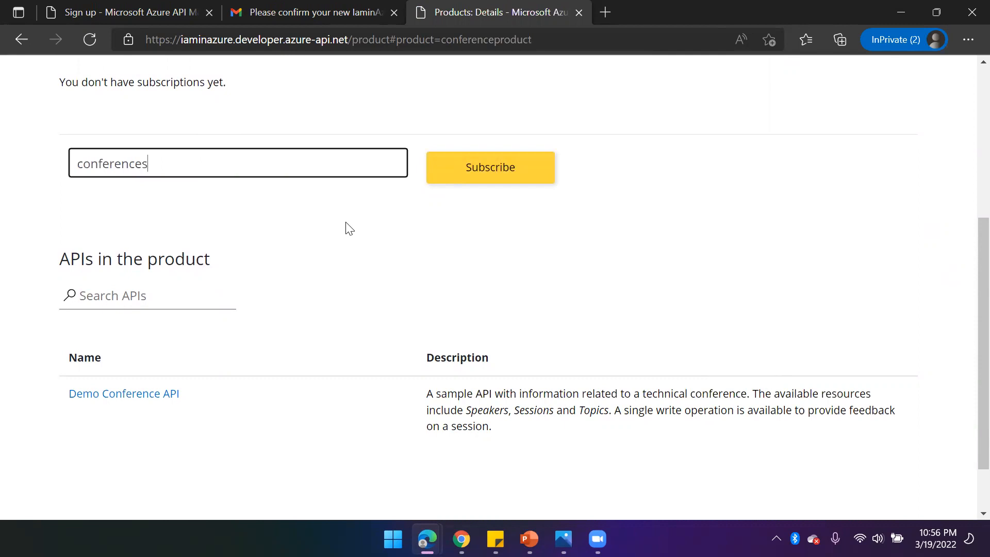
pyautogui.click(505, 178)
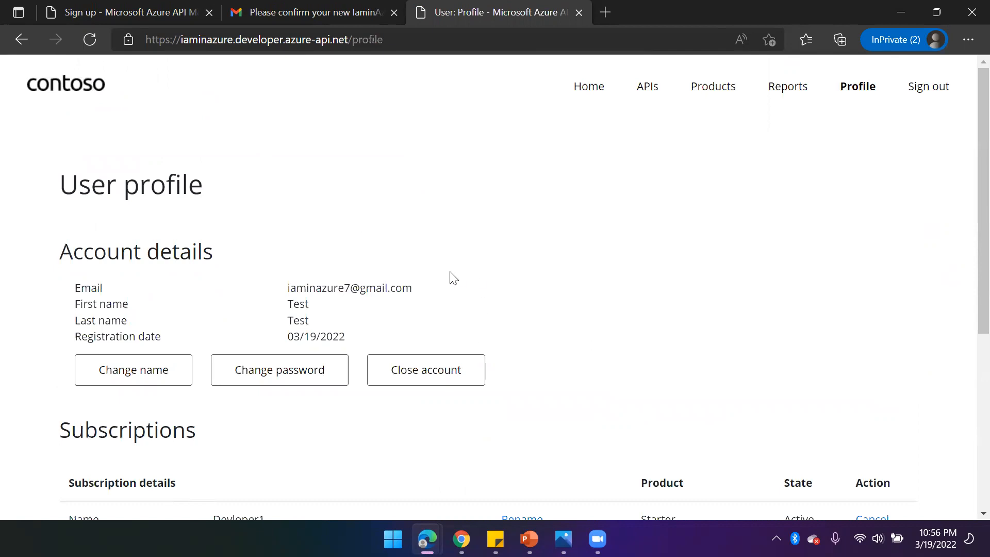
# - Reveal and copy the conferencesub subscription's primary key in the user profile
pyautogui.scroll(-2, 273, 371)
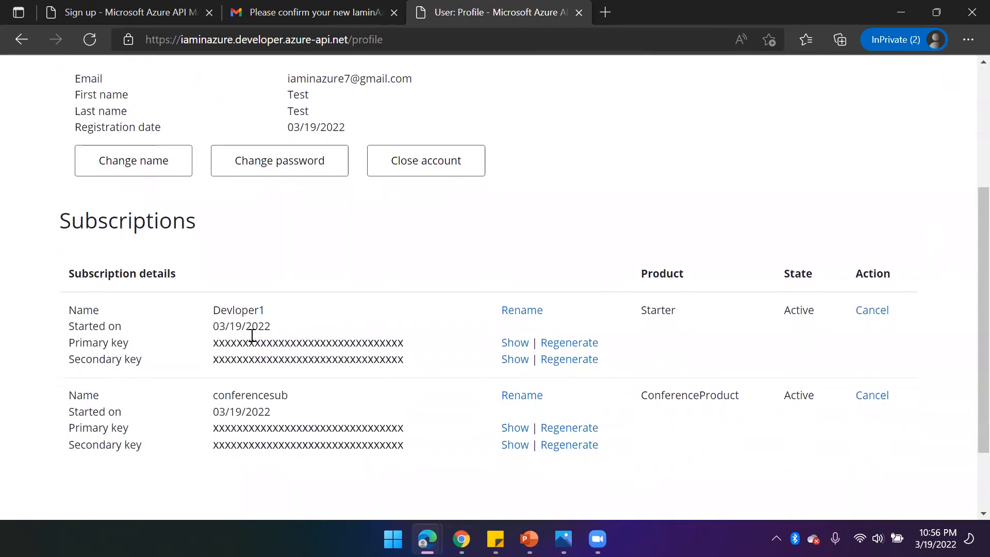
pyautogui.moveTo(293, 395); pyautogui.dragTo(206, 402)
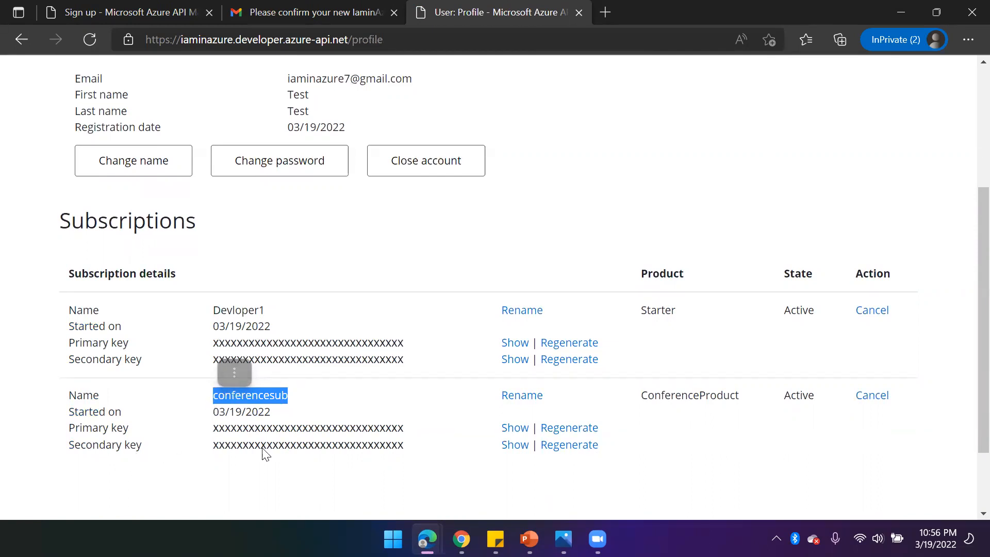
pyautogui.click(514, 429)
pyautogui.moveTo(404, 428); pyautogui.dragTo(215, 437)
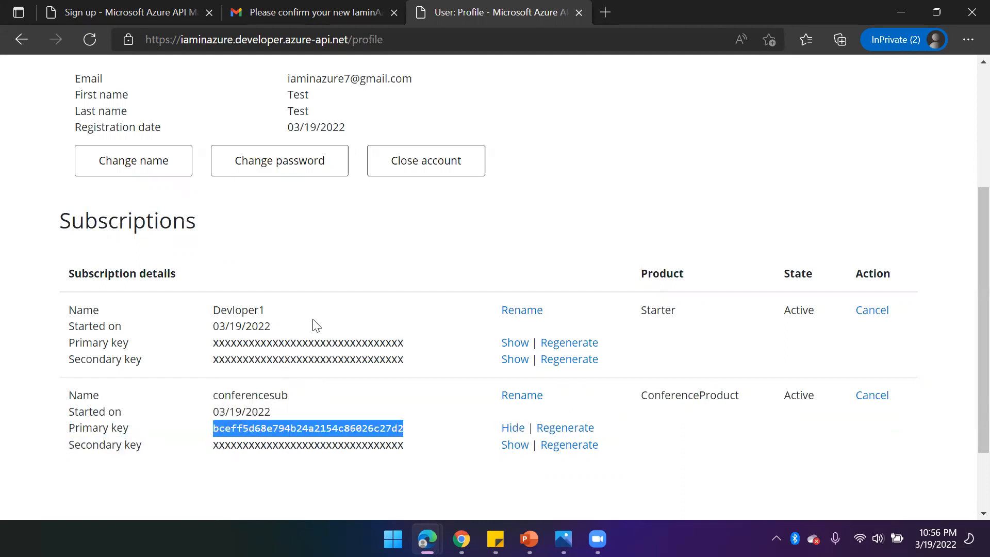
# - Reopen the Demo Conference API's GetSessions Try it console using the conferencesub subscription key
pyautogui.scroll(3, 306, 299)
pyautogui.click(656, 90)
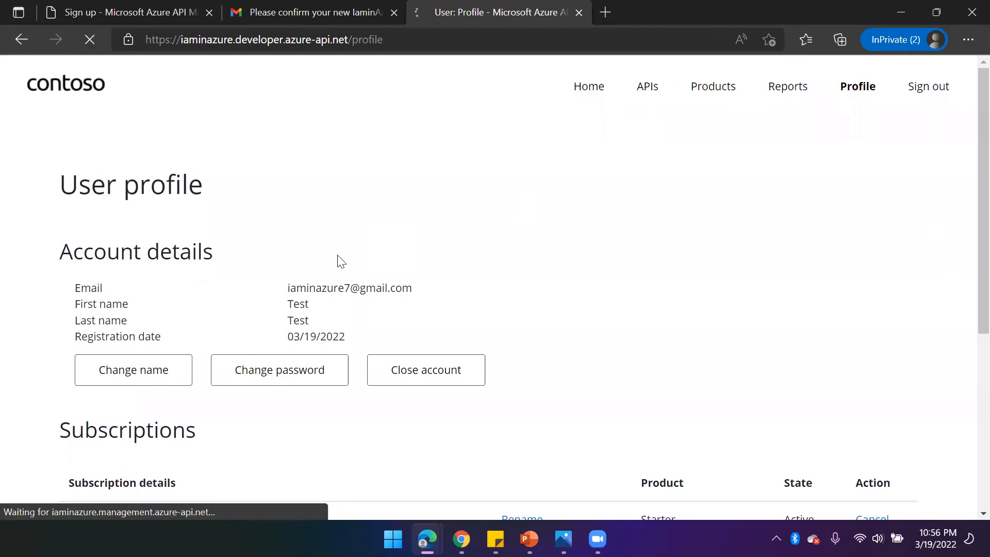
pyautogui.scroll(-2, 144, 250)
pyautogui.click(147, 272)
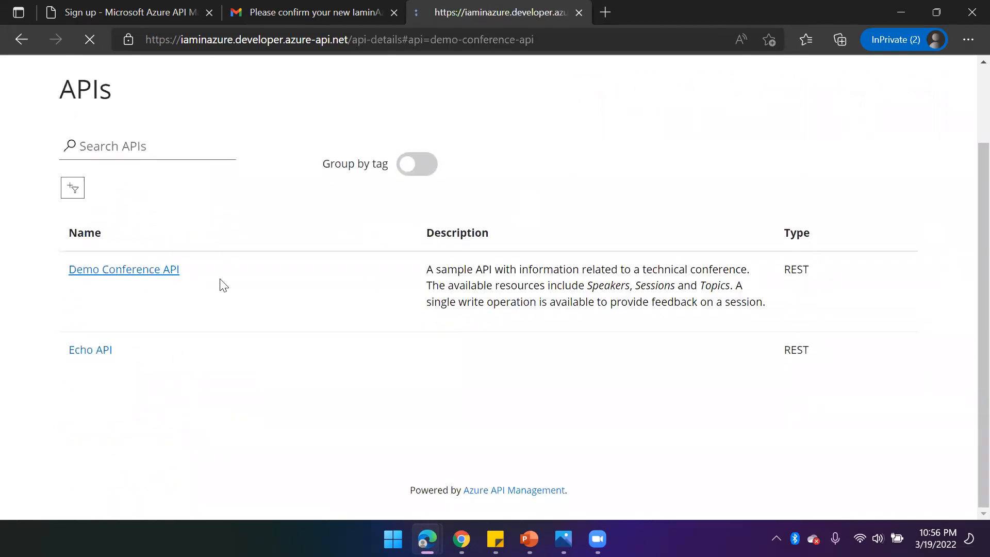
pyautogui.scroll(-4, 144, 309)
pyautogui.scroll(1, 176, 269)
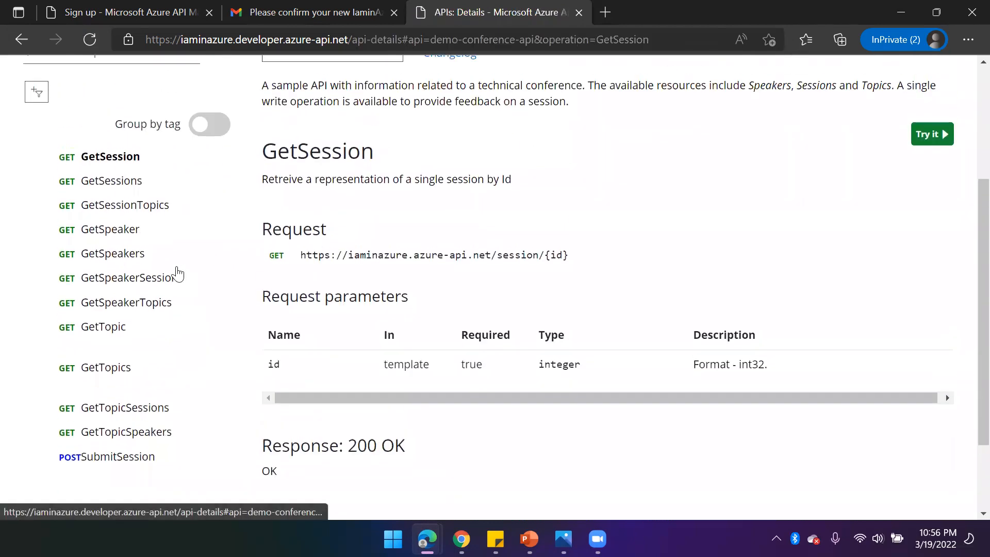
pyautogui.click(116, 183)
pyautogui.scroll(-1, 911, 168)
pyautogui.click(932, 69)
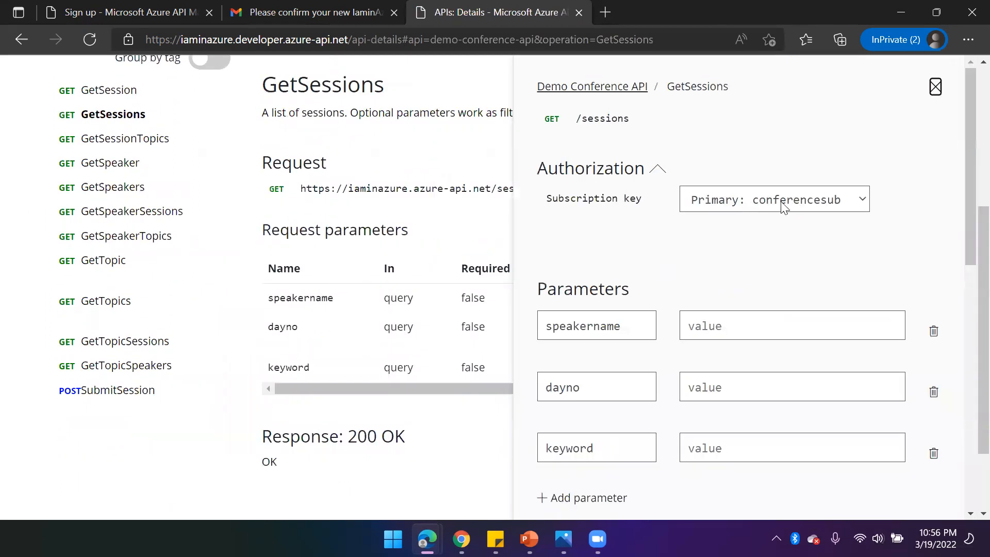
# - Select the Primary conferencesub subscription key and send the GetSessions request
pyautogui.click(763, 206)
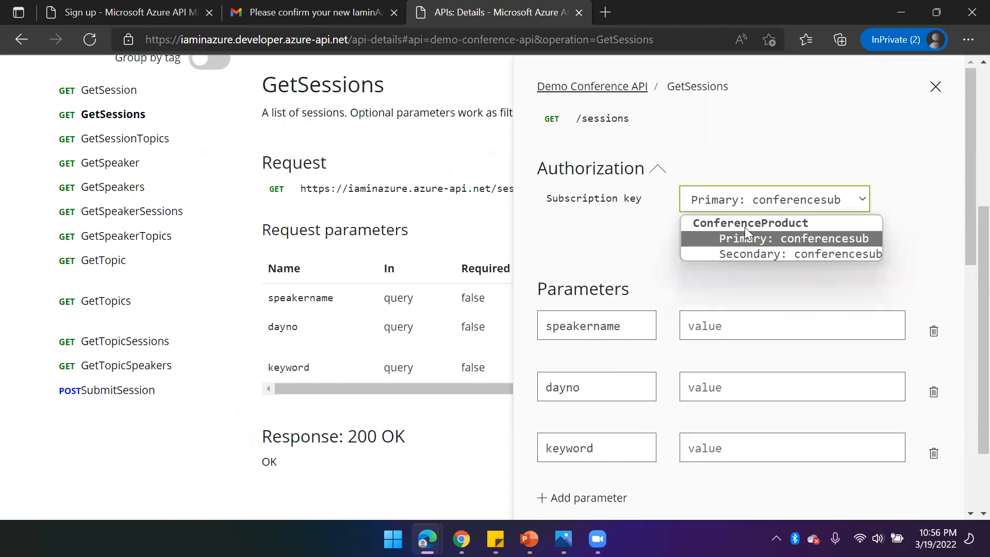
pyautogui.click(651, 239)
pyautogui.scroll(-3, 670, 288)
pyautogui.scroll(-8, 662, 320)
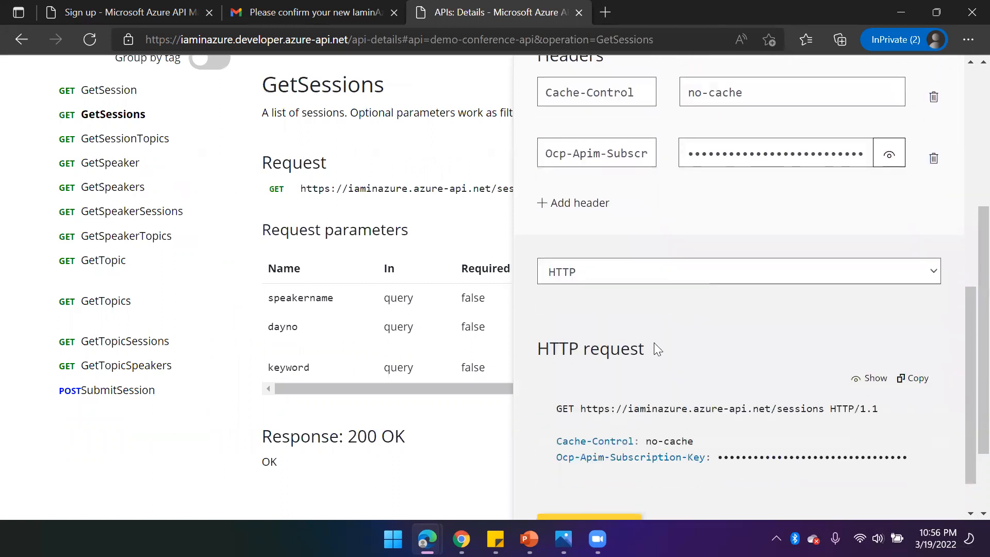
pyautogui.click(635, 432)
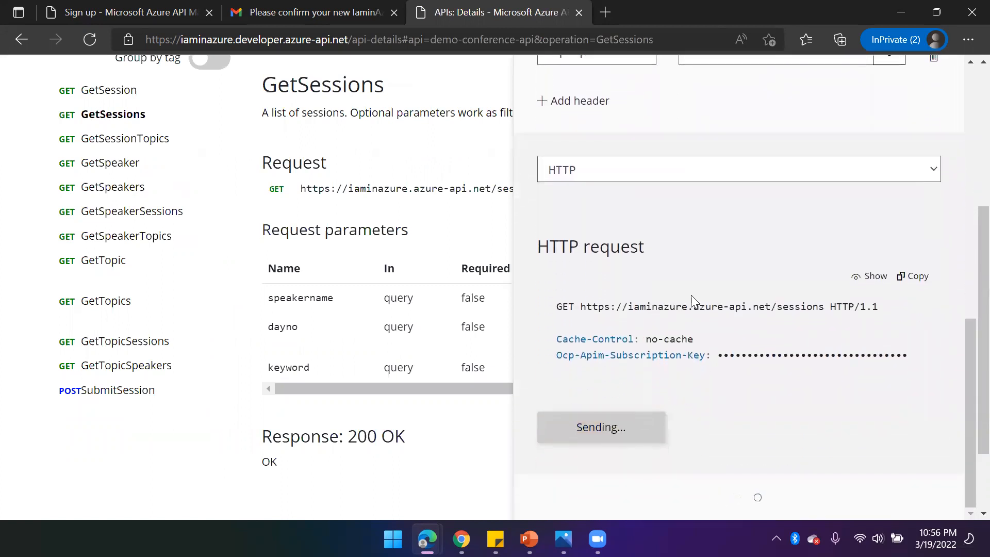
# - Scroll through the HTTP response of the GetSessions call to examine its headers and session data
pyautogui.scroll(-8, 690, 295)
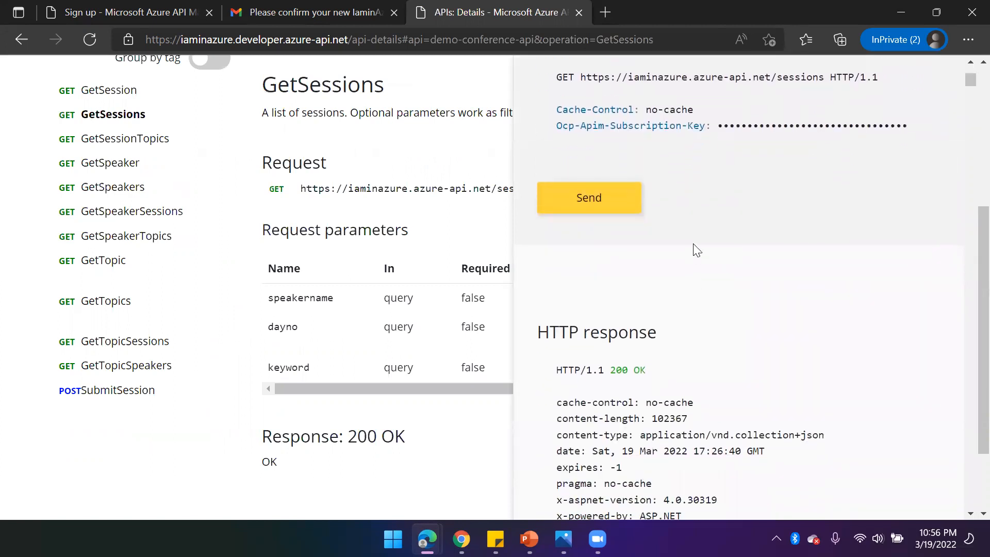
pyautogui.scroll(-9, 676, 375)
pyautogui.scroll(5, 777, 393)
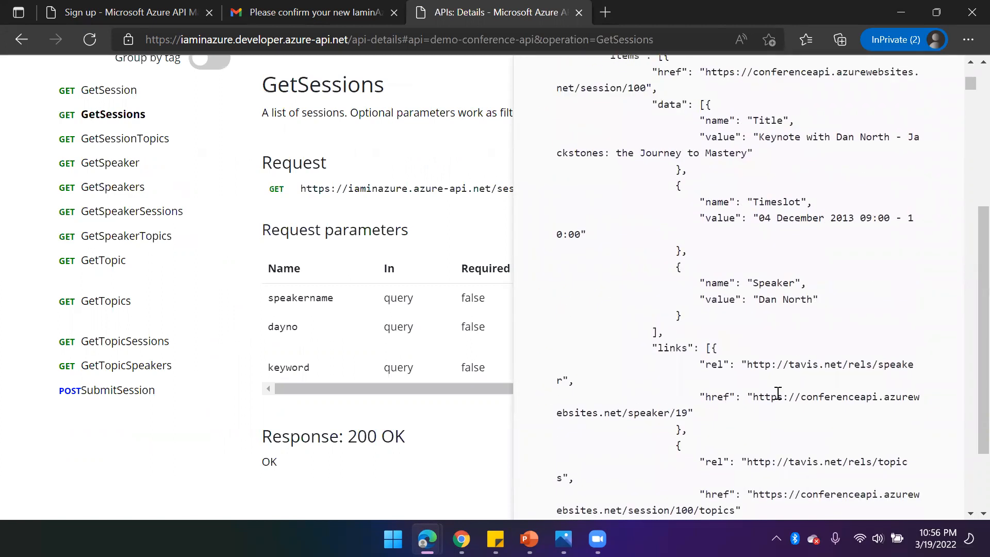
pyautogui.scroll(3, 777, 393)
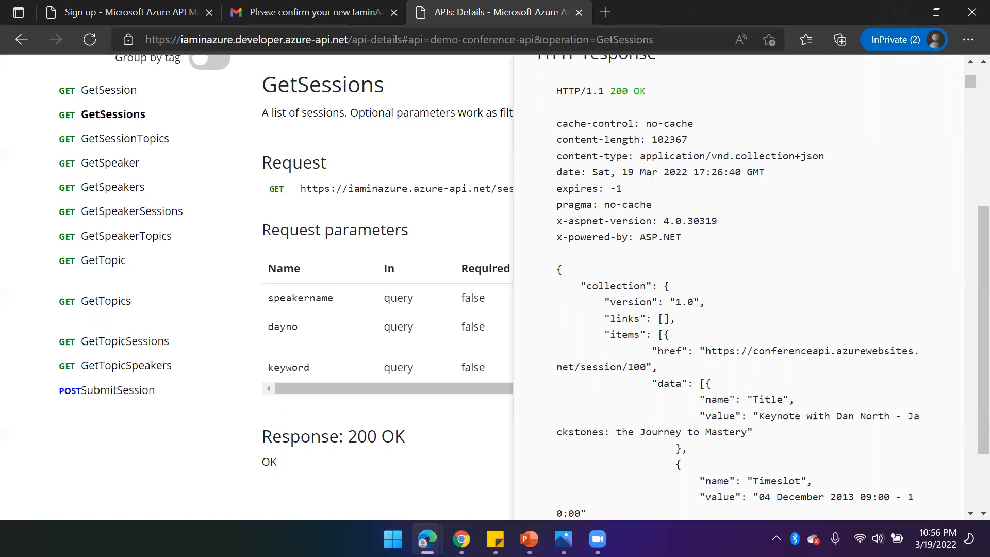
# - Compare the GetSessions responses in both browser windows, then switch to the portal's Sign up tab
pyautogui.moveTo(427, 539)
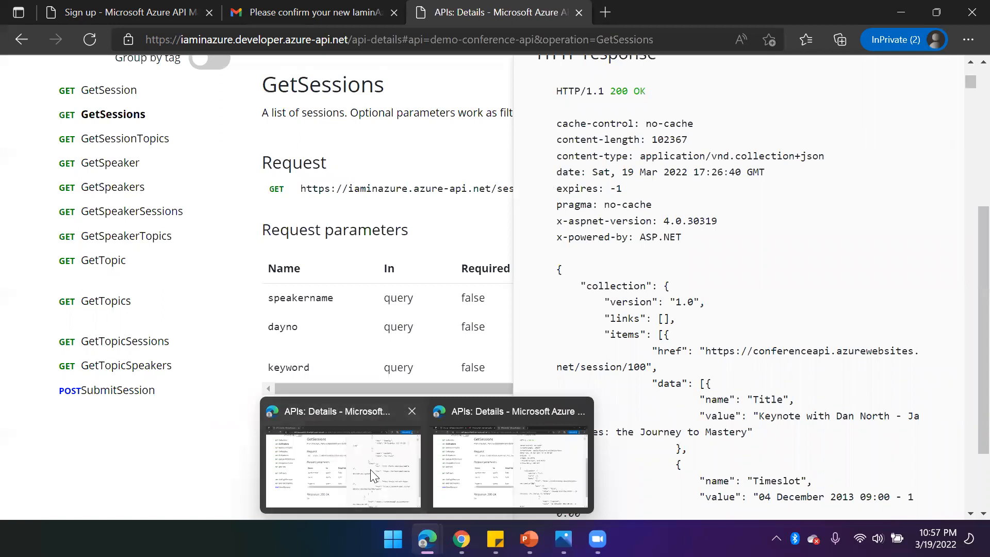
pyautogui.moveTo(376, 474)
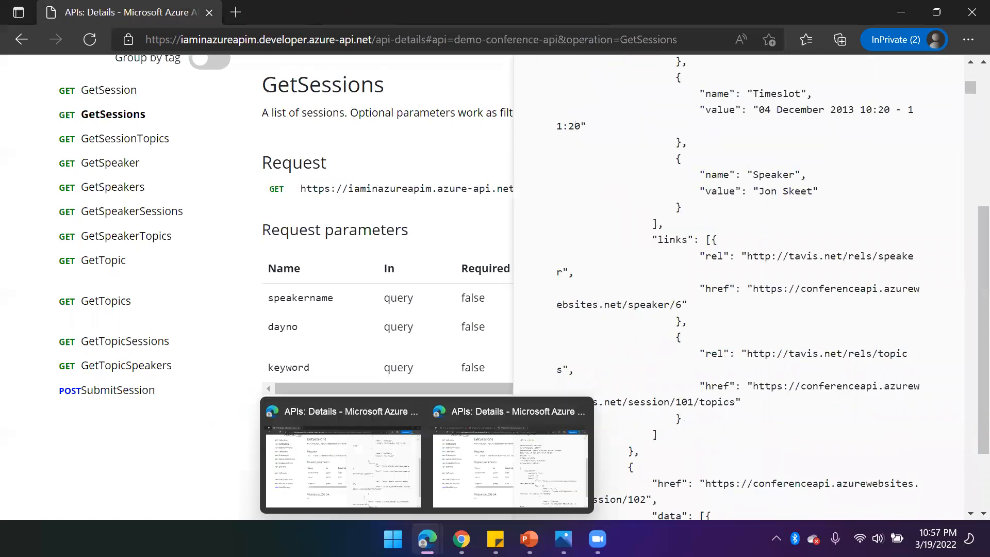
pyautogui.click(461, 473)
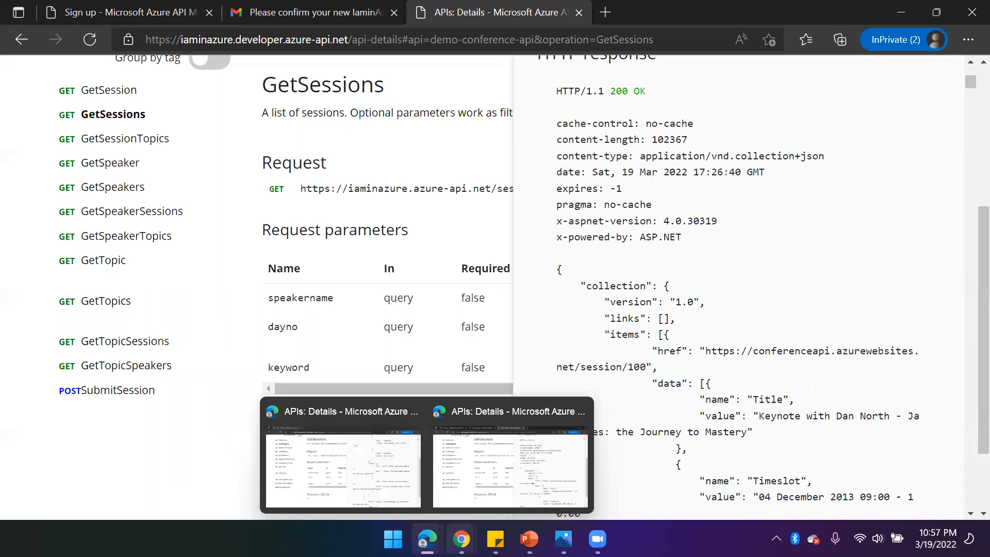
pyautogui.moveTo(426, 539)
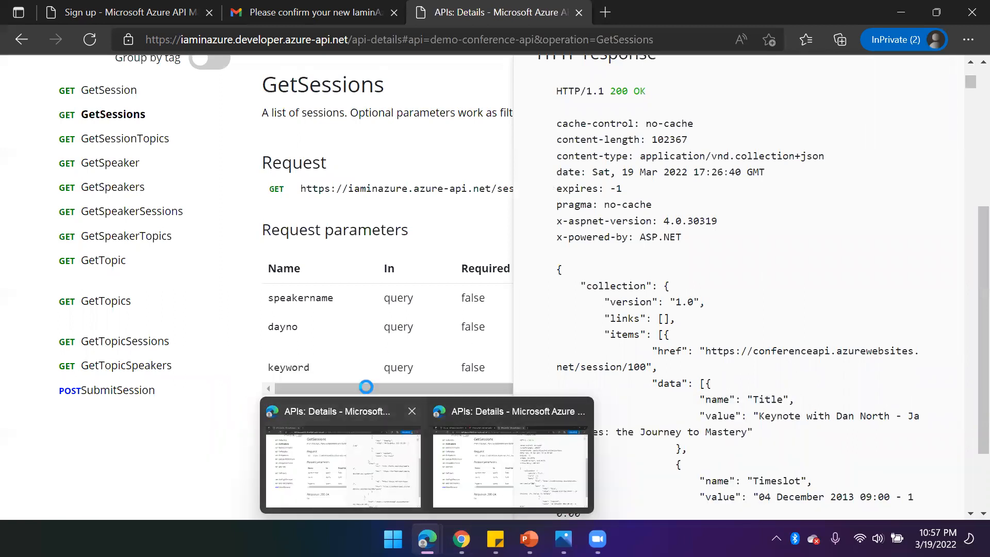
pyautogui.click(390, 474)
pyautogui.moveTo(428, 538)
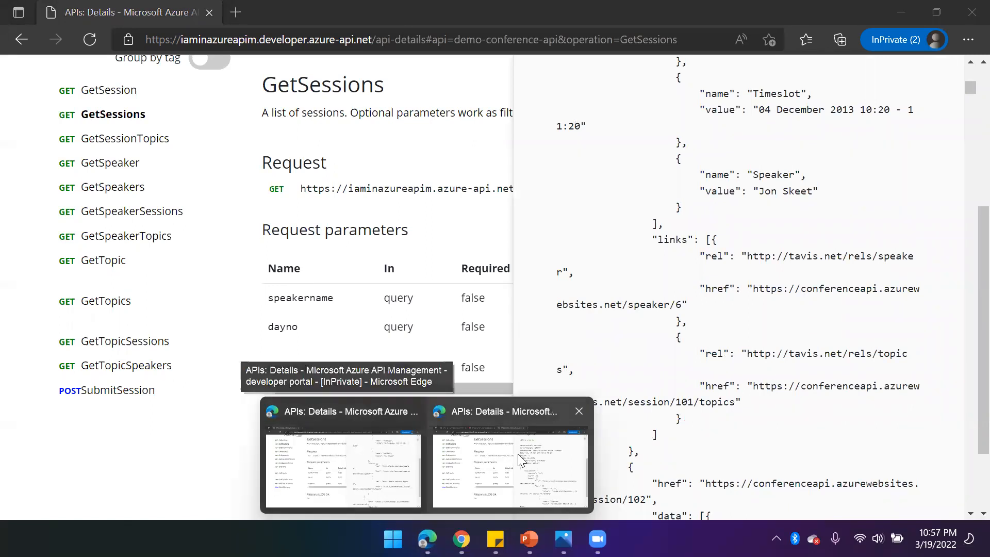
pyautogui.click(517, 453)
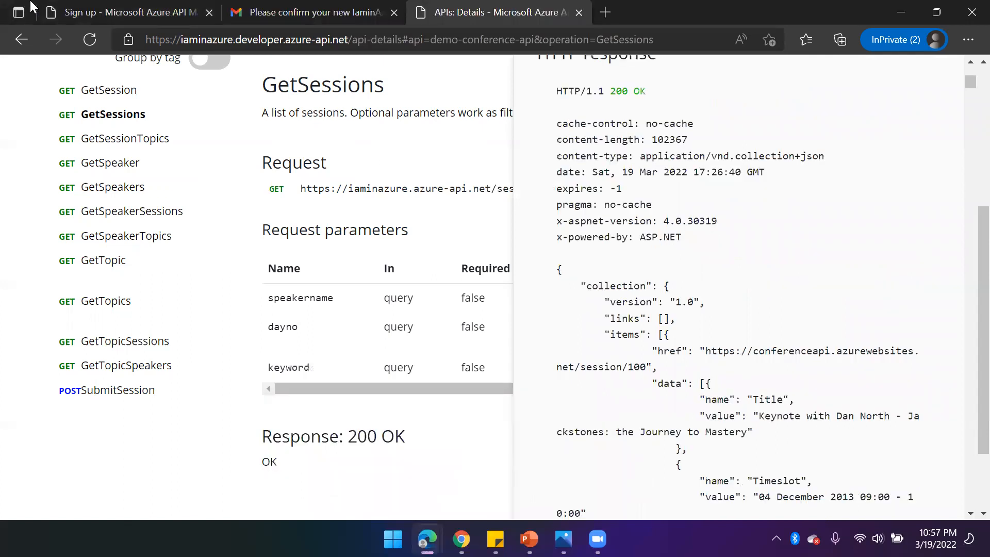
pyautogui.click(42, 10)
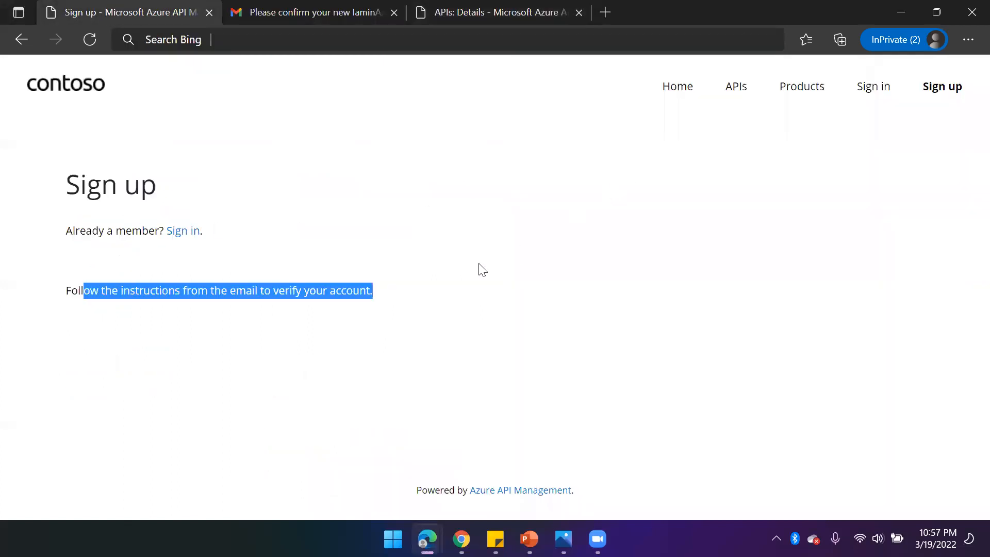